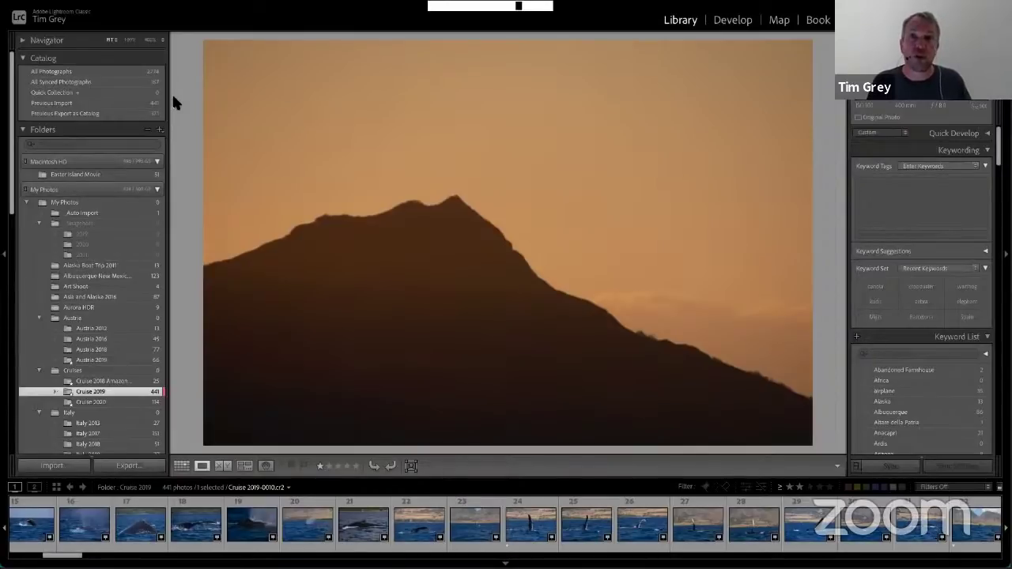
# - Check which default catalog options are available for startup in the general preferences, leaving the setting as it is
pyautogui.moveTo(123, 7)
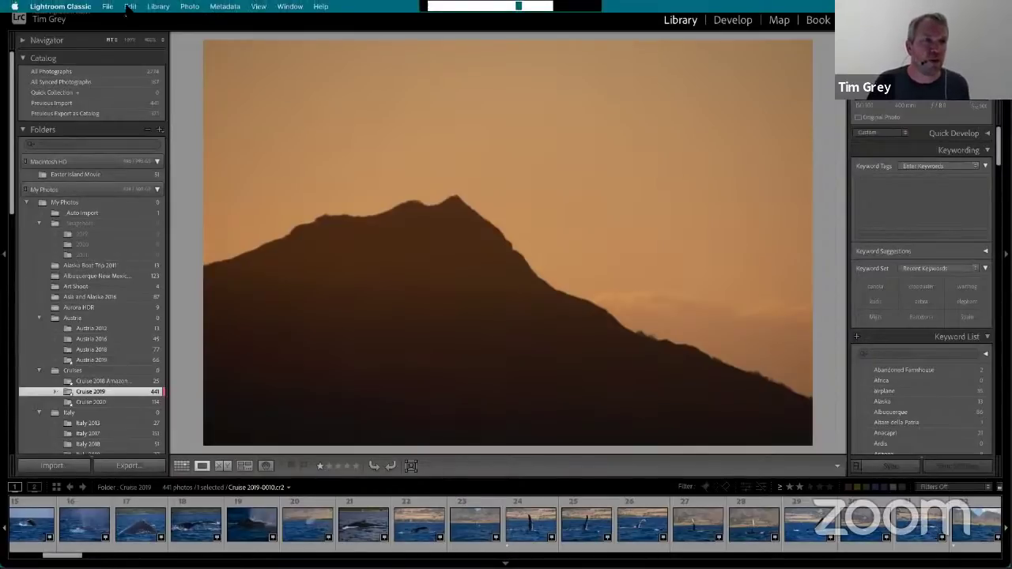
pyautogui.click(71, 7)
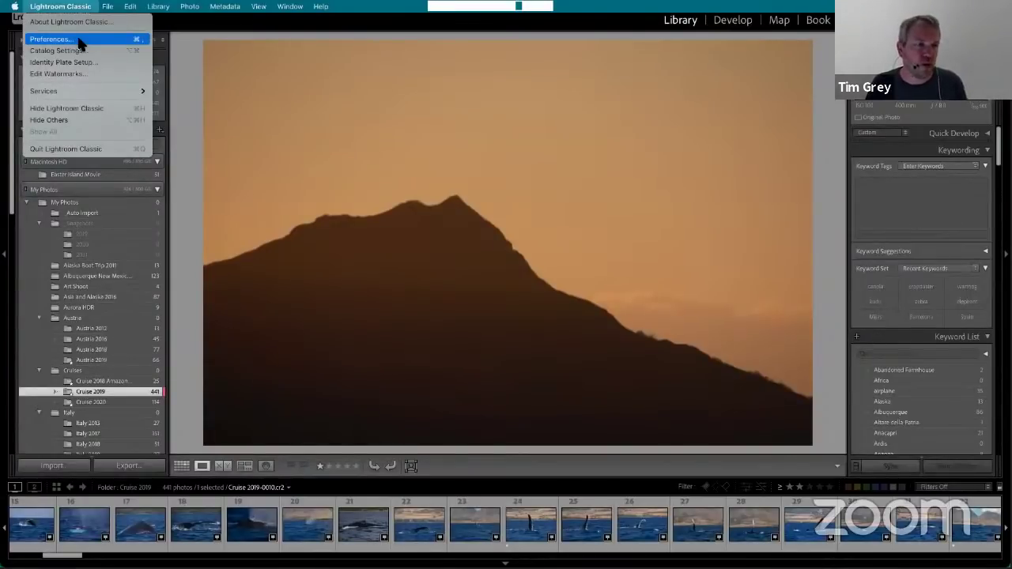
pyautogui.click(80, 41)
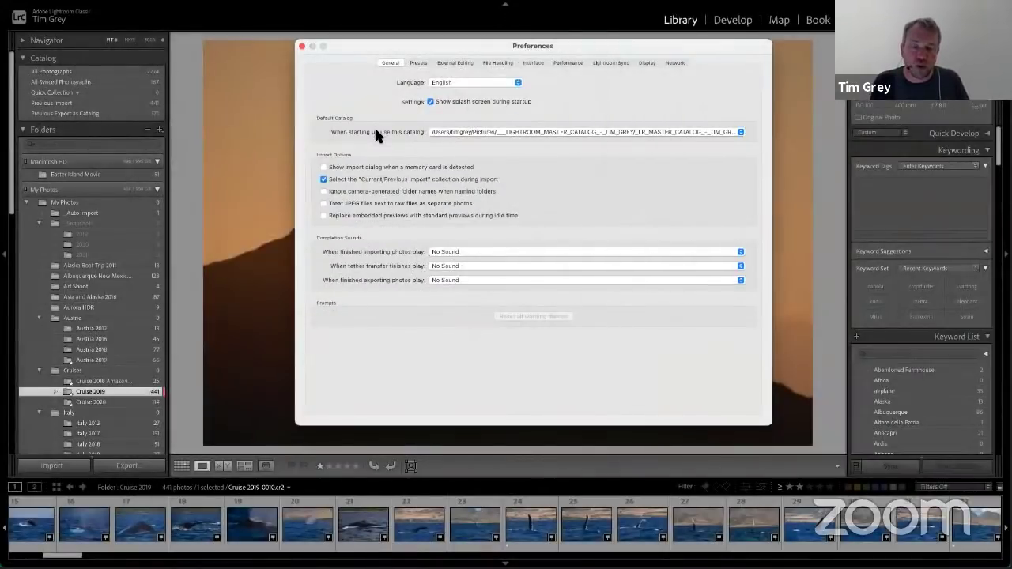
pyautogui.click(505, 132)
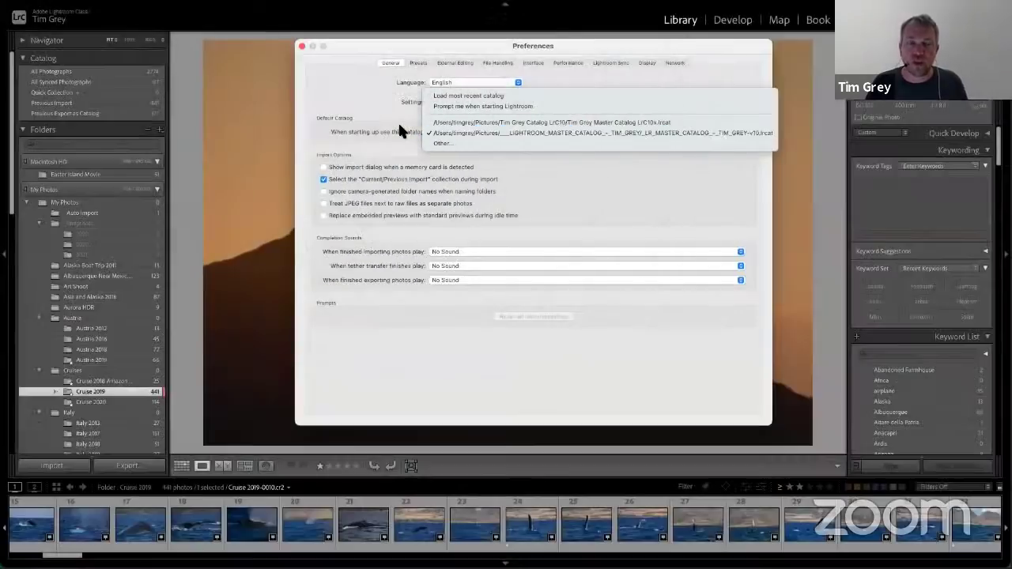
pyautogui.click(398, 126)
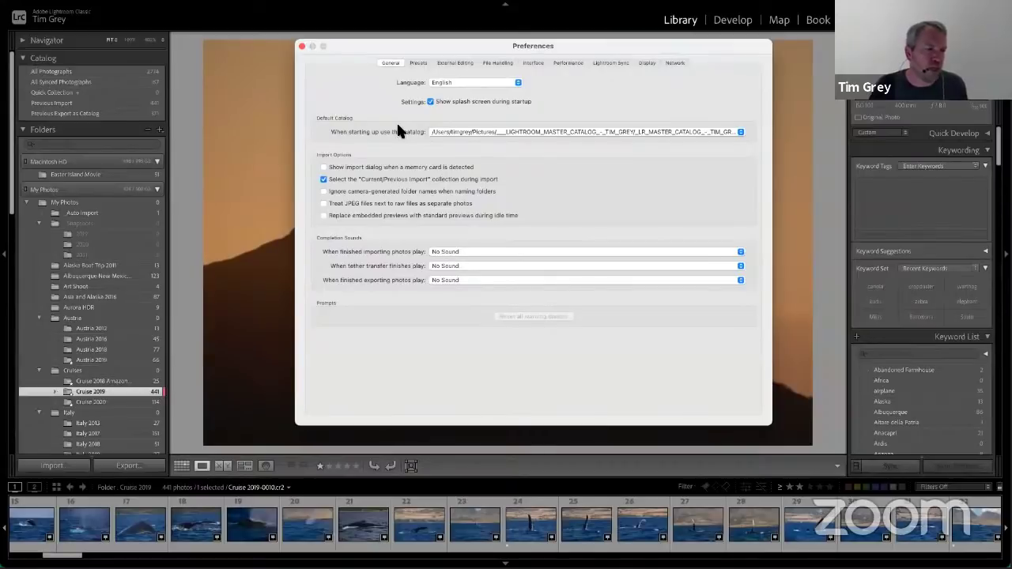
pyautogui.click(301, 46)
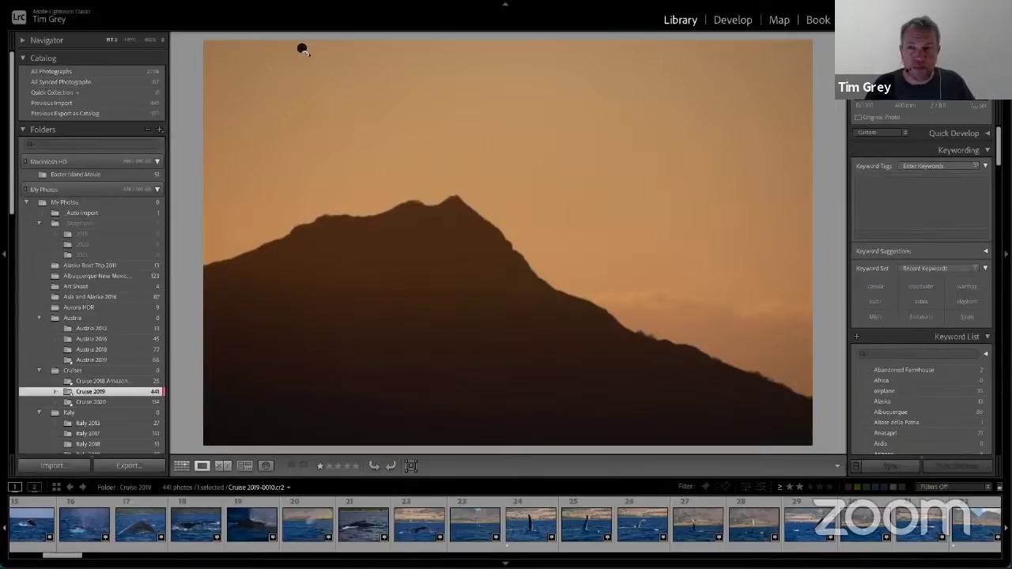
# - Collapse the Keyword List and Keywording sections and examine the EXIF and IPTC metadata of the mountain photo
pyautogui.click(954, 338)
pyautogui.click(958, 149)
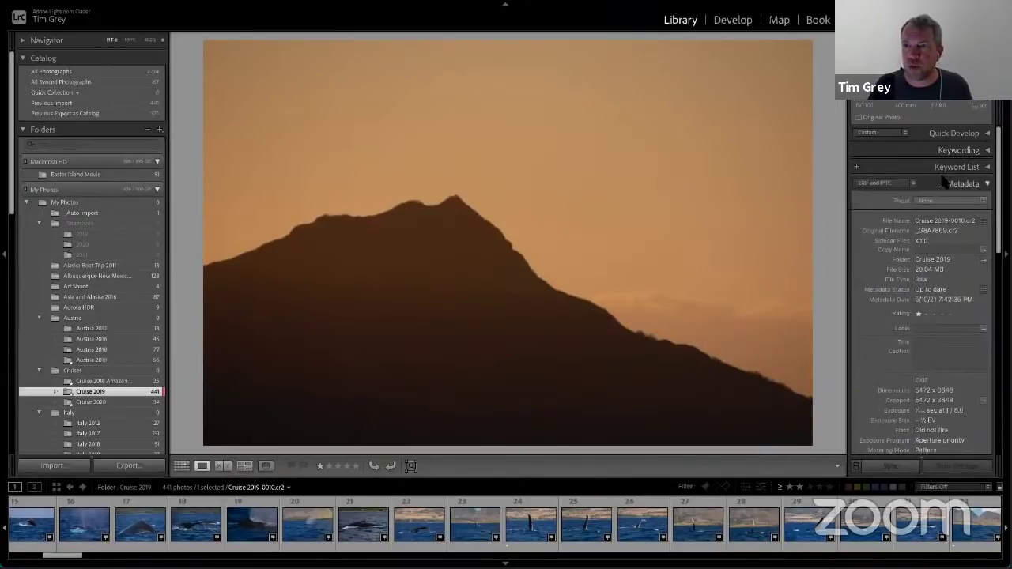
pyautogui.scroll(-2, 911, 223)
pyautogui.scroll(-3, 911, 223)
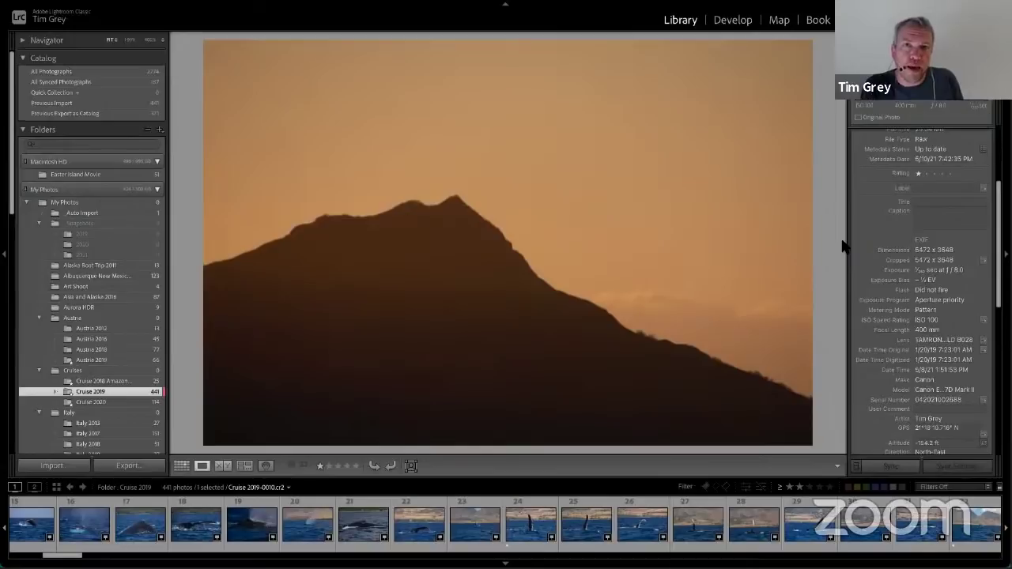
pyautogui.scroll(5, 872, 224)
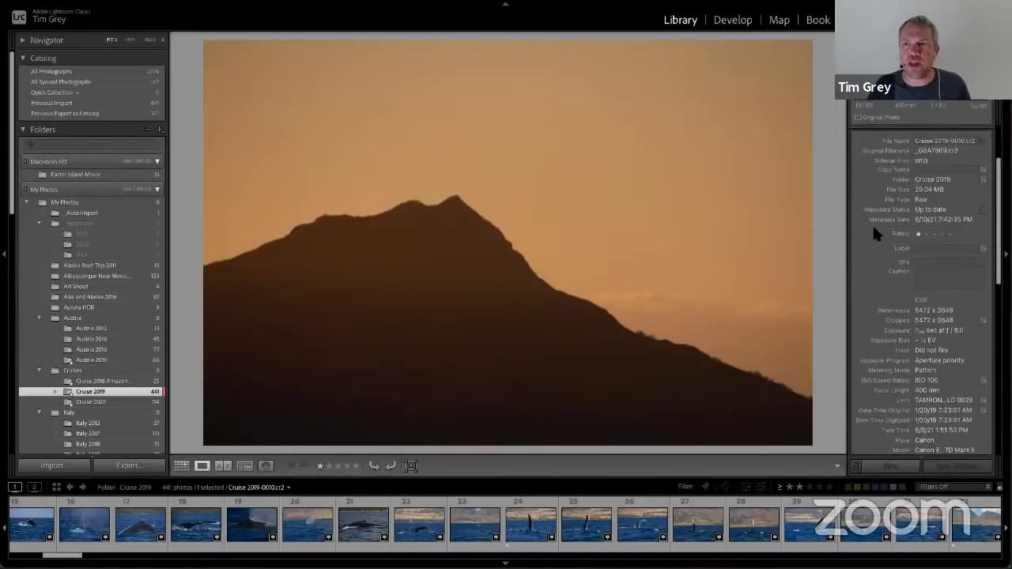
# - Check the metadata presets available for the selected photo without applying one
pyautogui.hotkey('ctrl', 'alt', 'm')
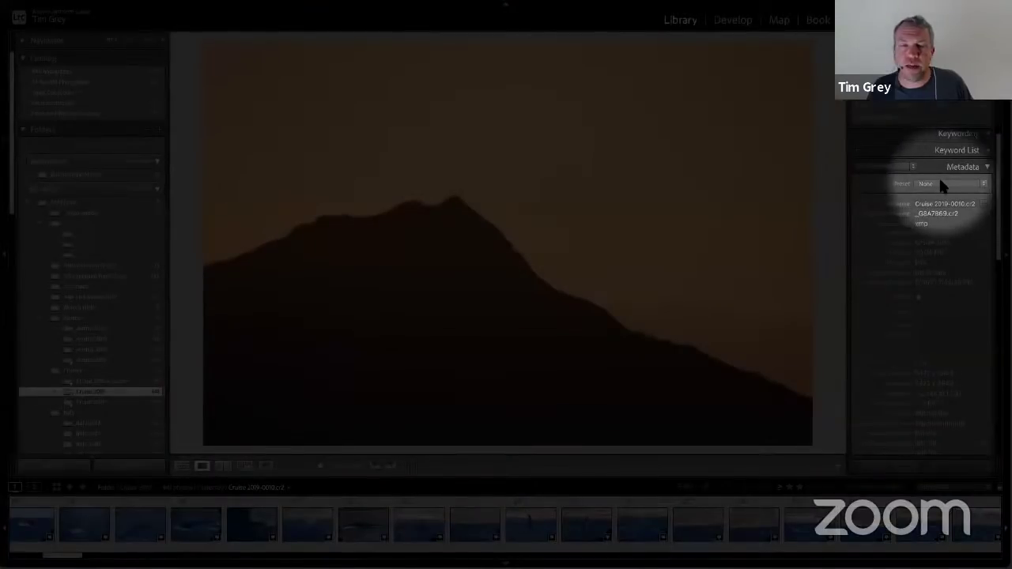
pyautogui.hotkey('ctrl', 'alt', 'm')
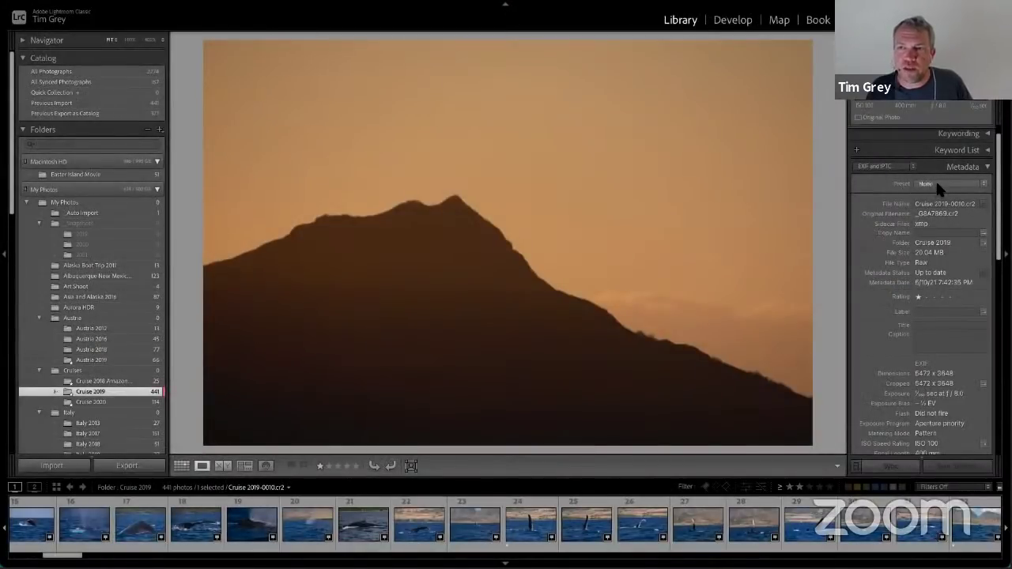
pyautogui.click(933, 183)
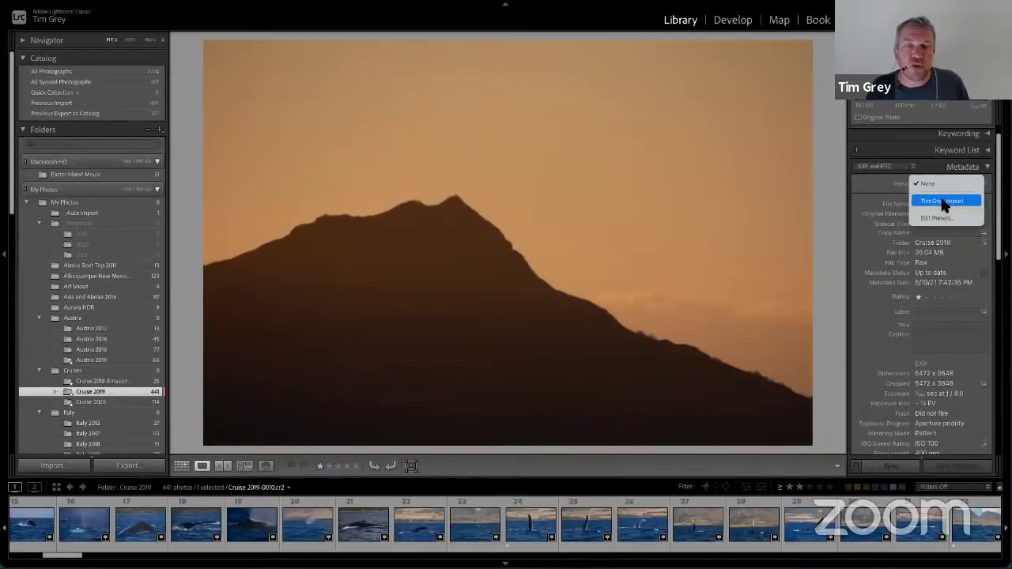
pyautogui.click(876, 196)
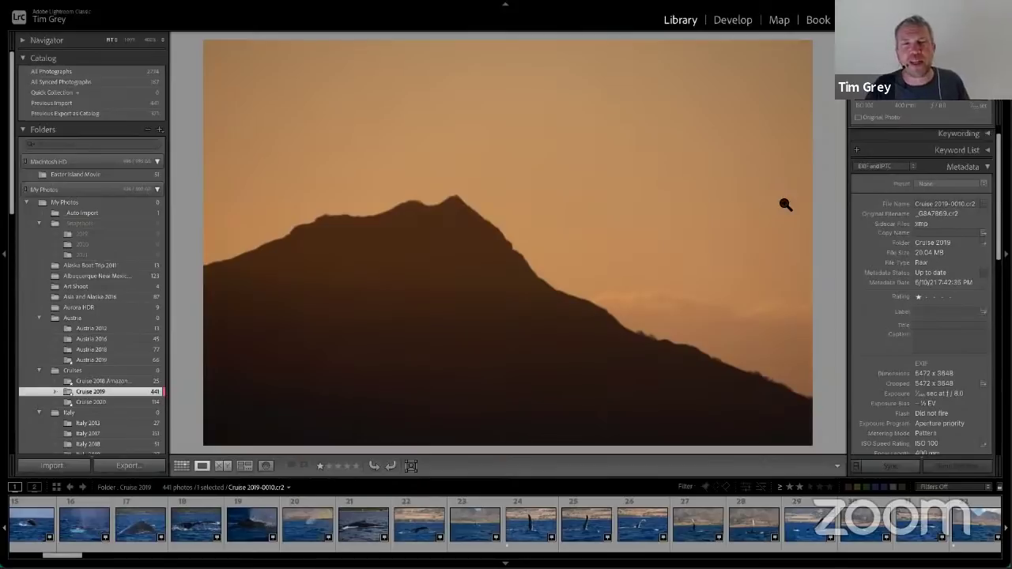
# - Open the color label set for editing and review the image label names of the Bridge Default preset
pyautogui.moveTo(519, 5)
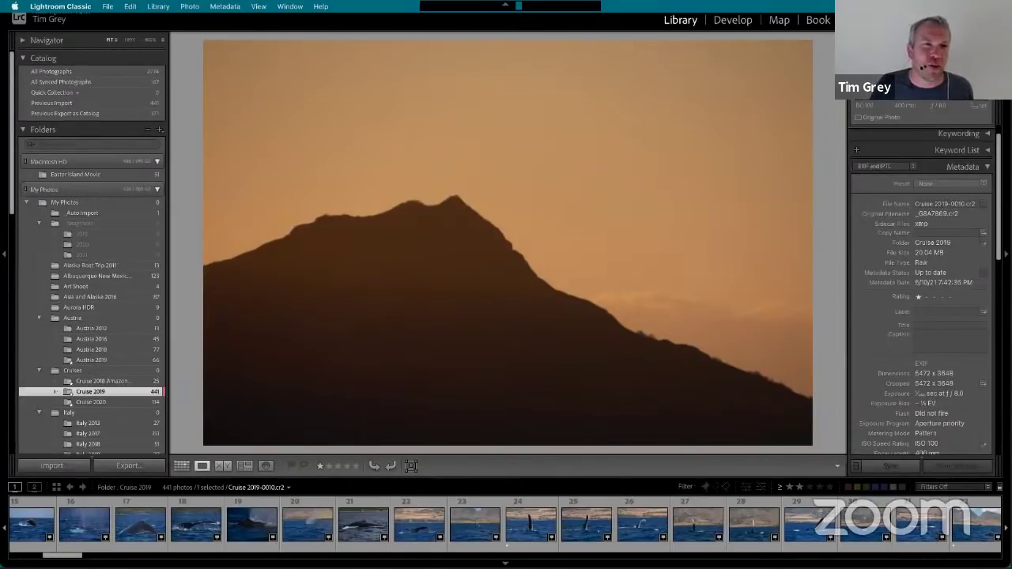
pyautogui.click(223, 7)
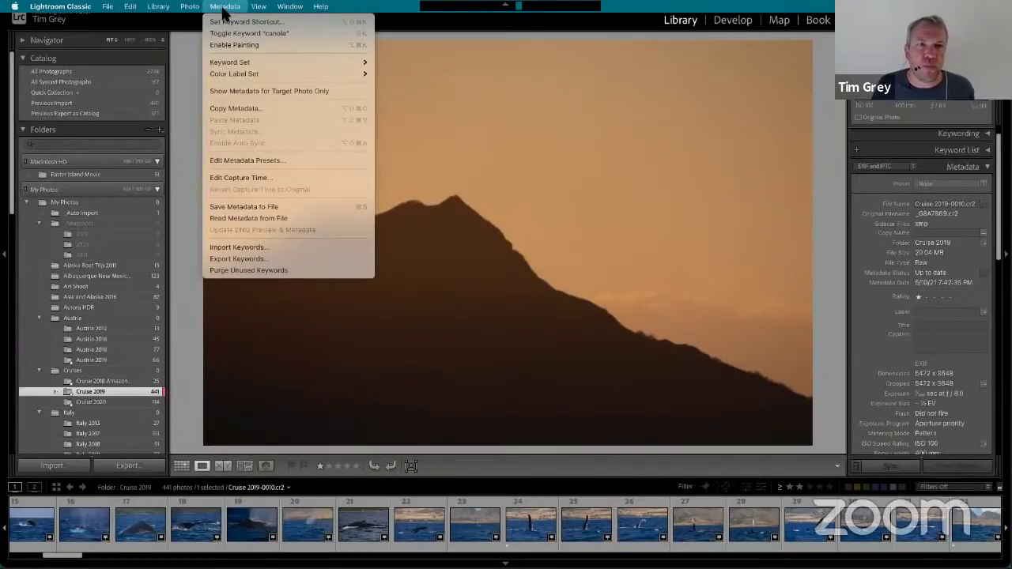
pyautogui.moveTo(237, 75)
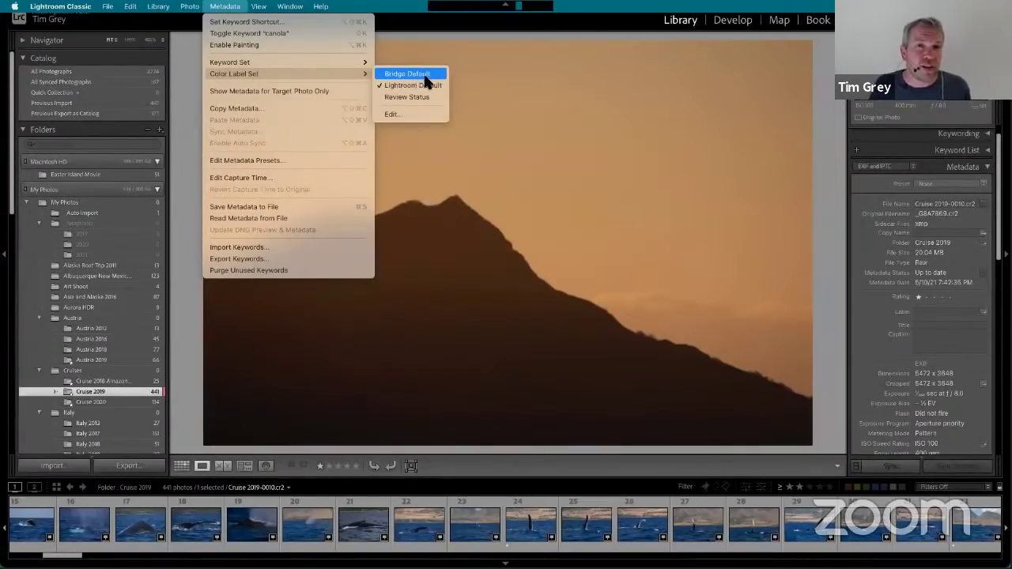
pyautogui.click(409, 115)
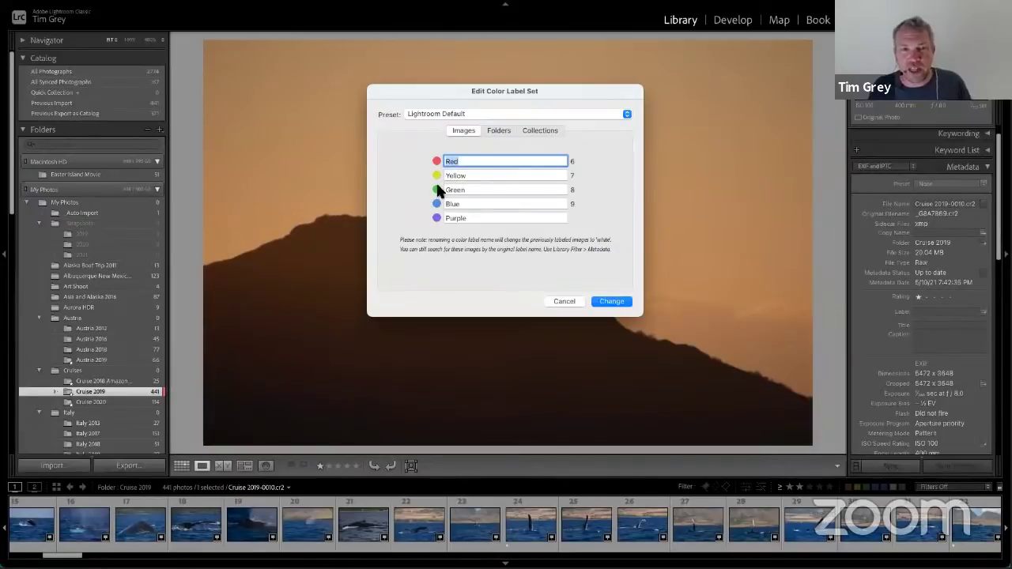
pyautogui.click(431, 112)
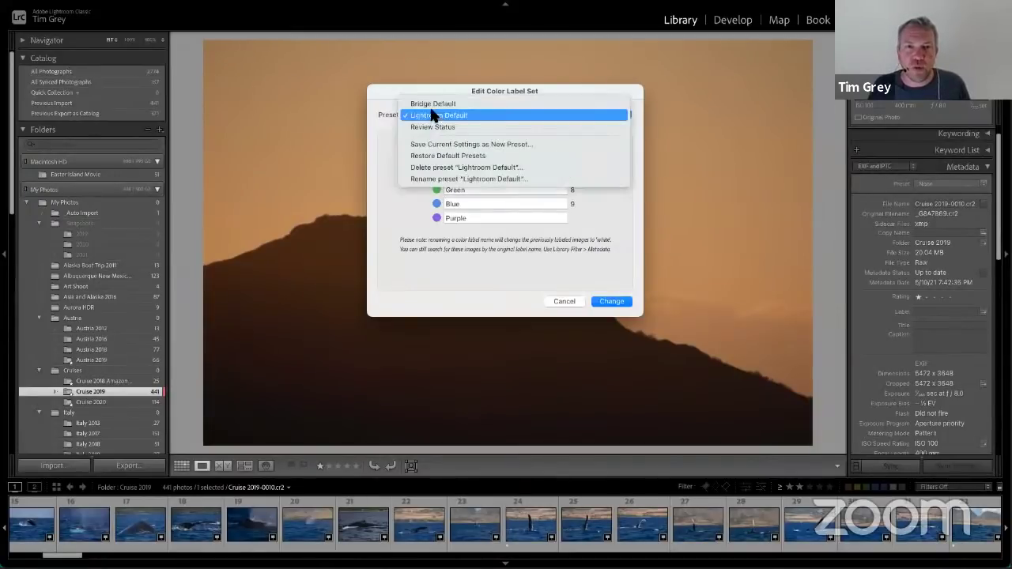
pyautogui.click(434, 101)
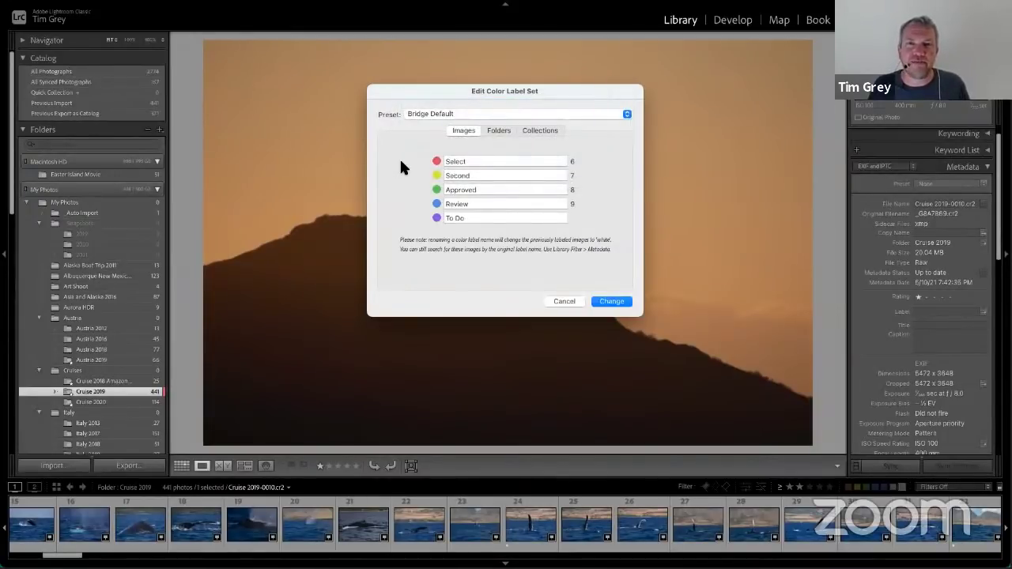
pyautogui.doubleClick(460, 161)
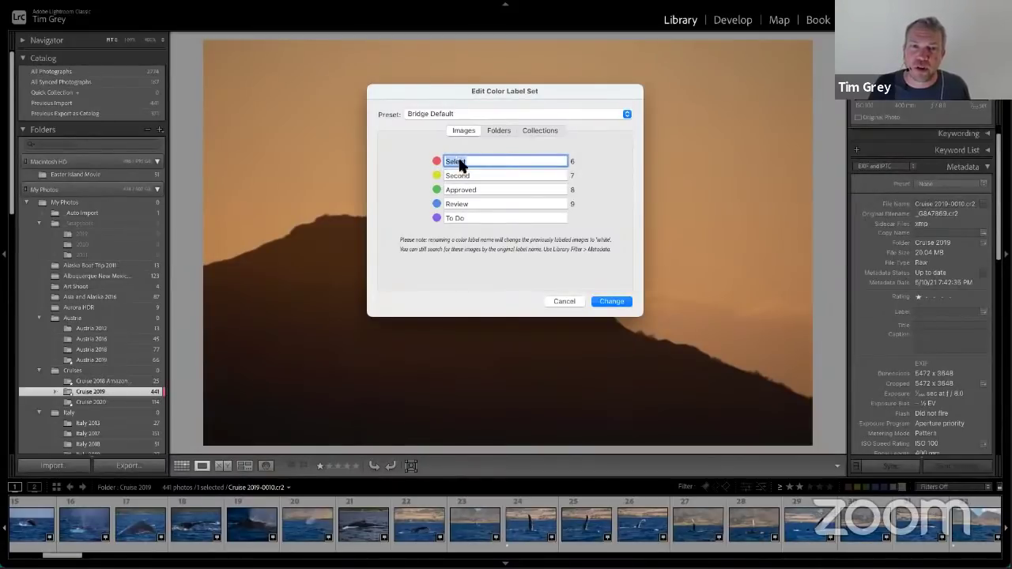
pyautogui.doubleClick(453, 175)
pyautogui.doubleClick(471, 189)
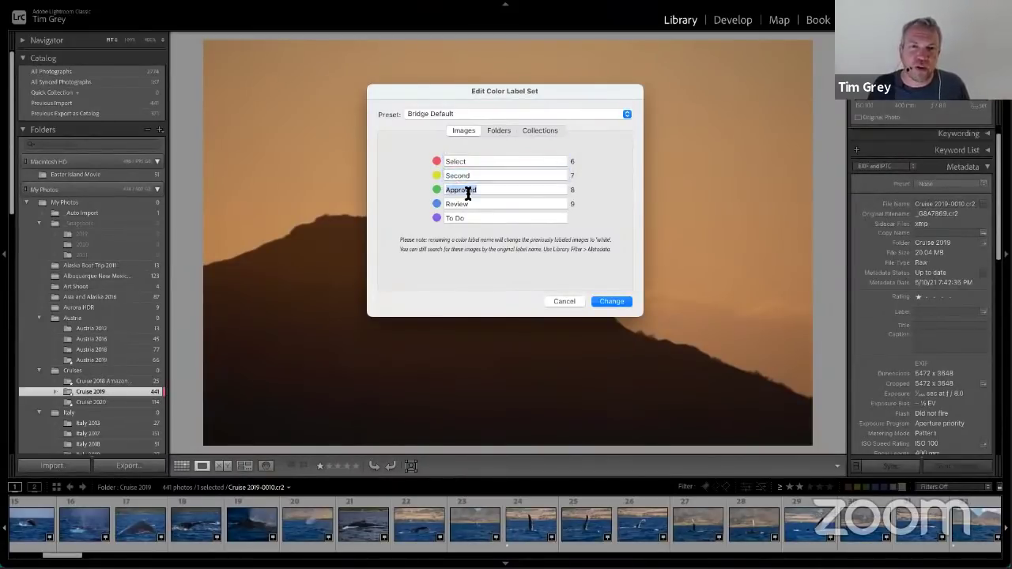
# - Review the Lightroom Default image label names in the color label set and close the editor without saving changes
pyautogui.click(423, 118)
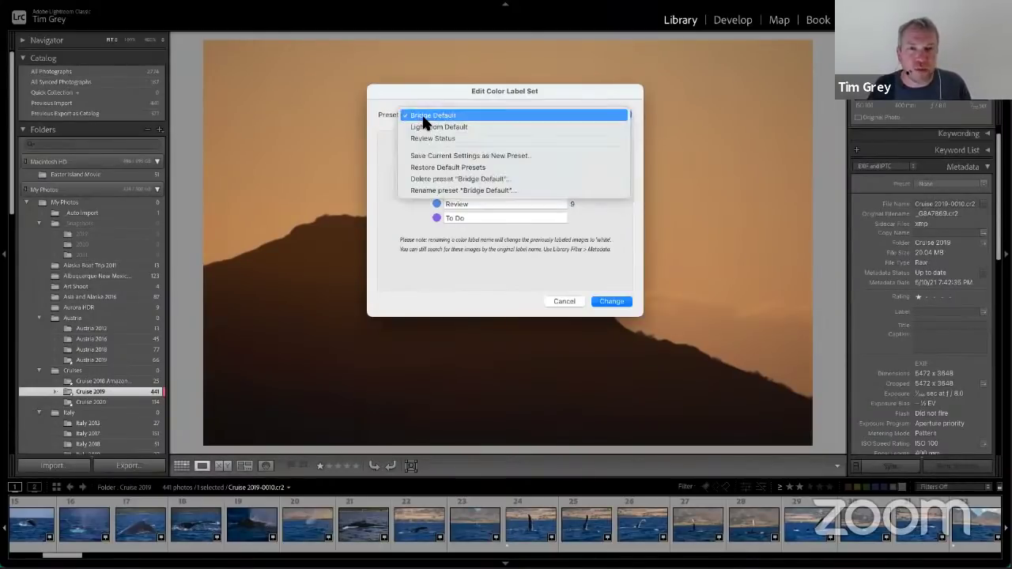
pyautogui.click(426, 128)
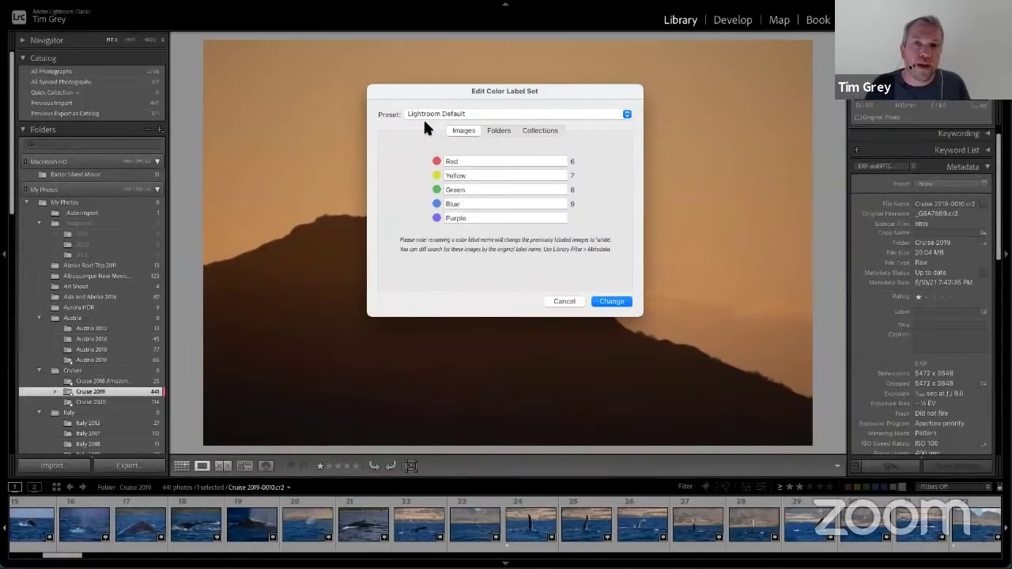
pyautogui.doubleClick(476, 161)
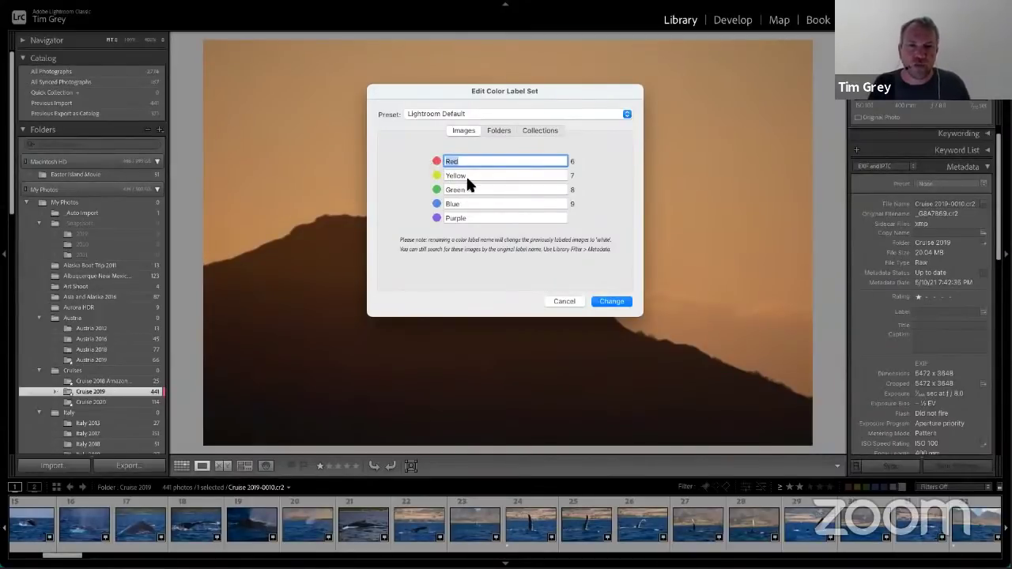
pyautogui.click(566, 301)
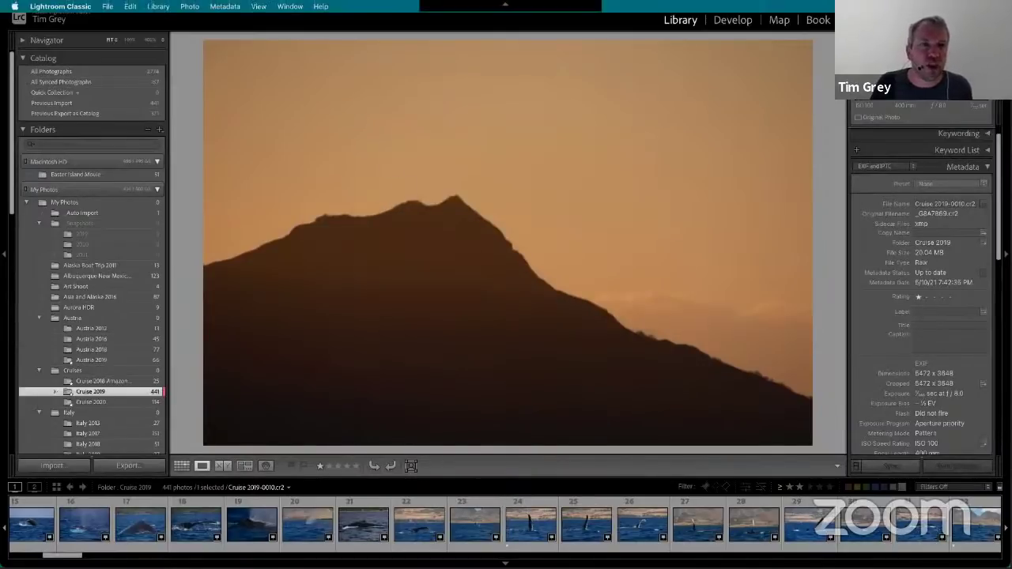
# - Open the metadata presets for editing and load the saved import preset
pyautogui.click(227, 6)
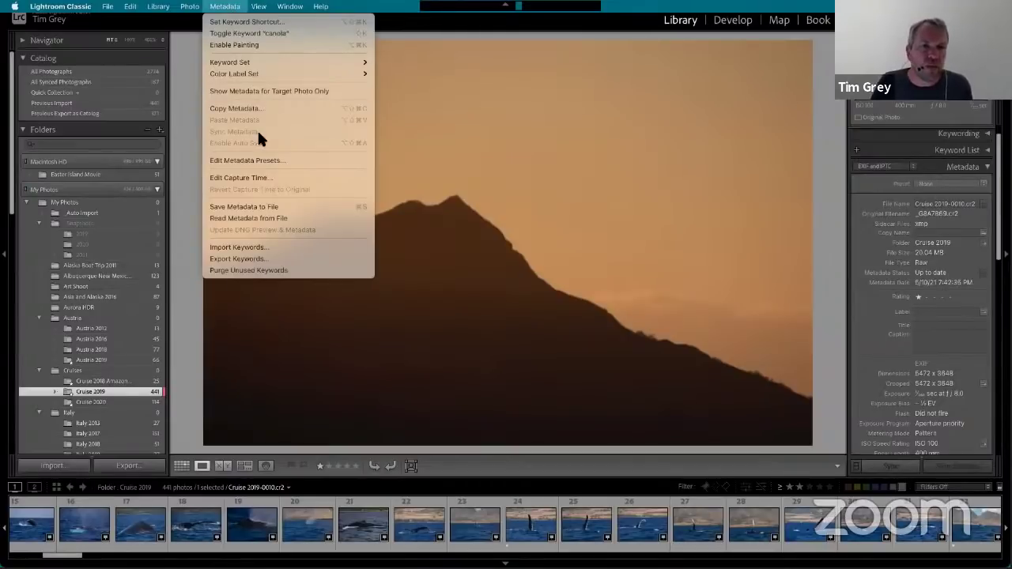
pyautogui.click(293, 161)
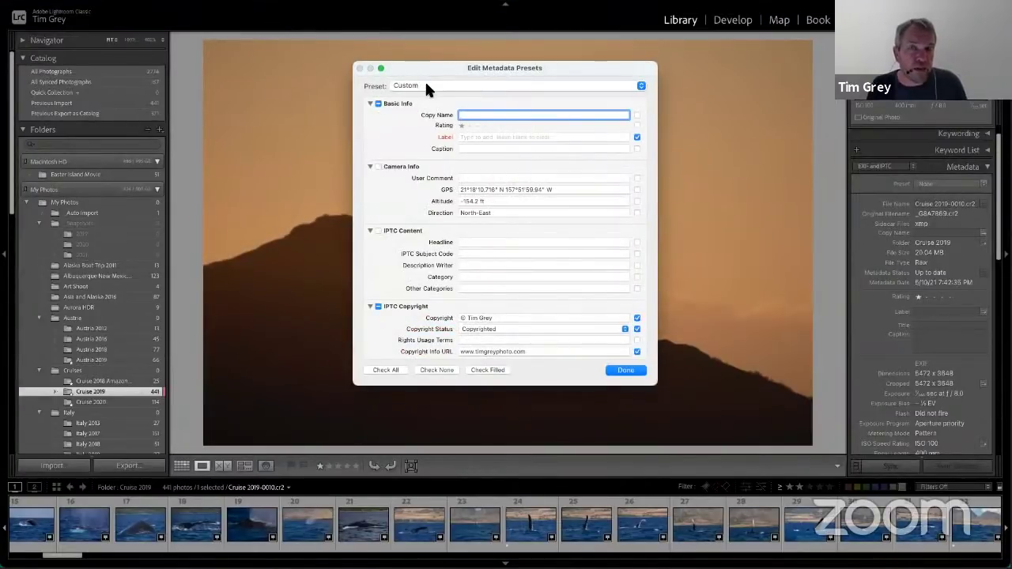
pyautogui.click(424, 86)
pyautogui.click(425, 101)
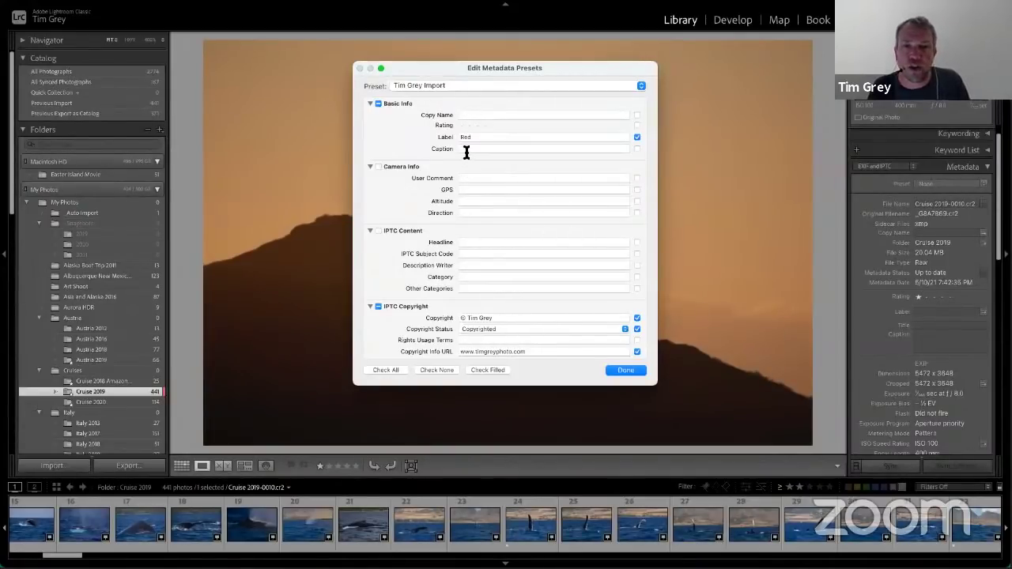
# - Examine the Label value under Basic Info in the import preset and whether the field is included
pyautogui.press('ctrl+alt+super+m')
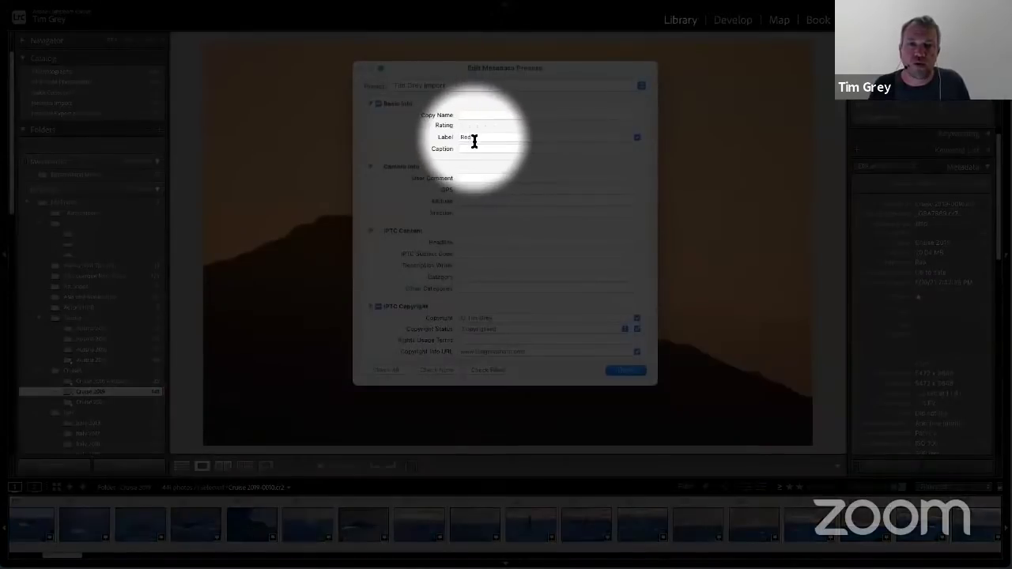
pyautogui.doubleClick(472, 139)
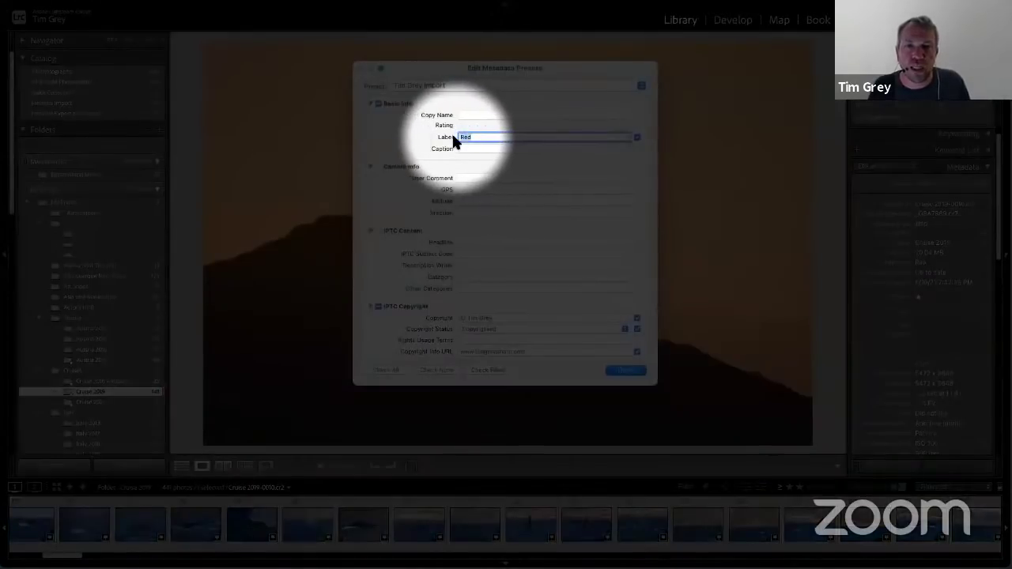
pyautogui.press('ctrl+alt+super+m')
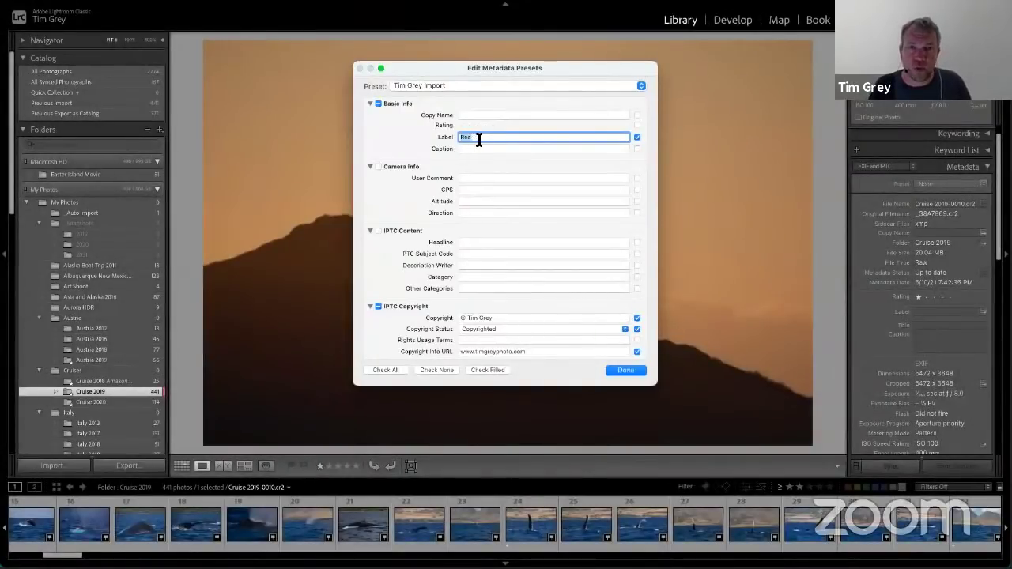
pyautogui.press('ctrl+alt+super+m')
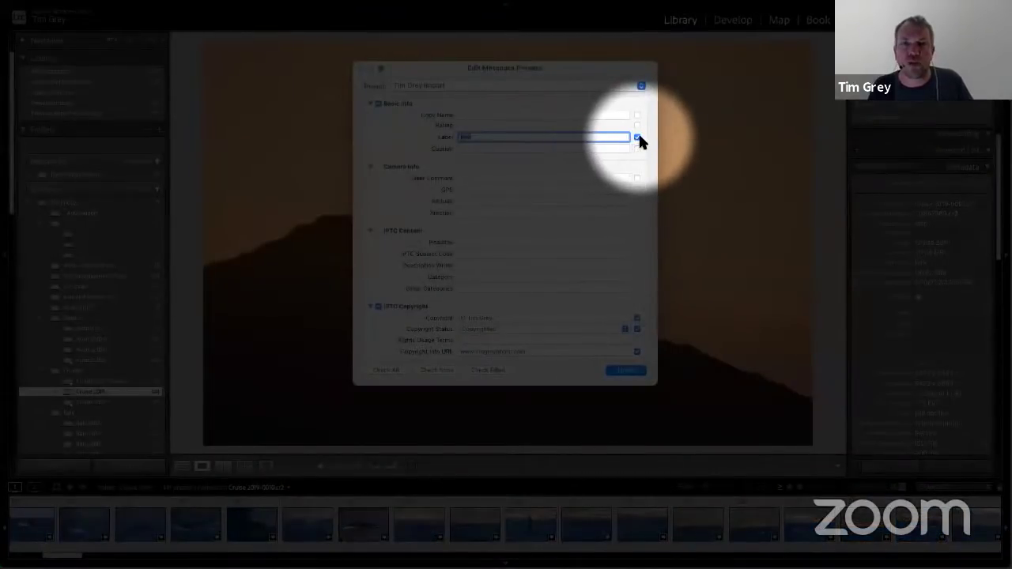
pyautogui.press('ctrl+alt+super+m')
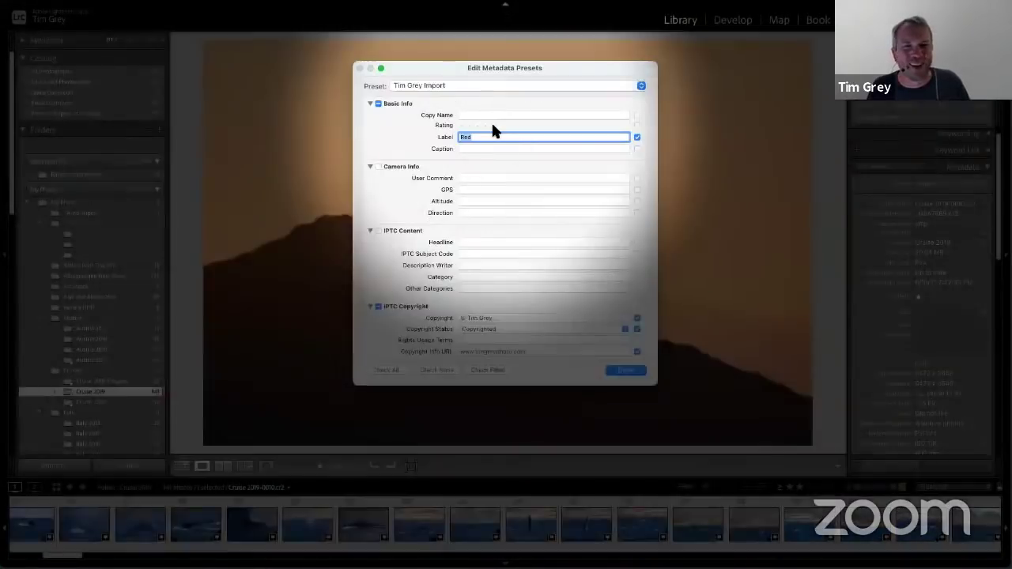
# - Enter the start of a phone number as the Creator Phone under IPTC Creator and exclude that field from the preset
pyautogui.scroll(-5, 506, 158)
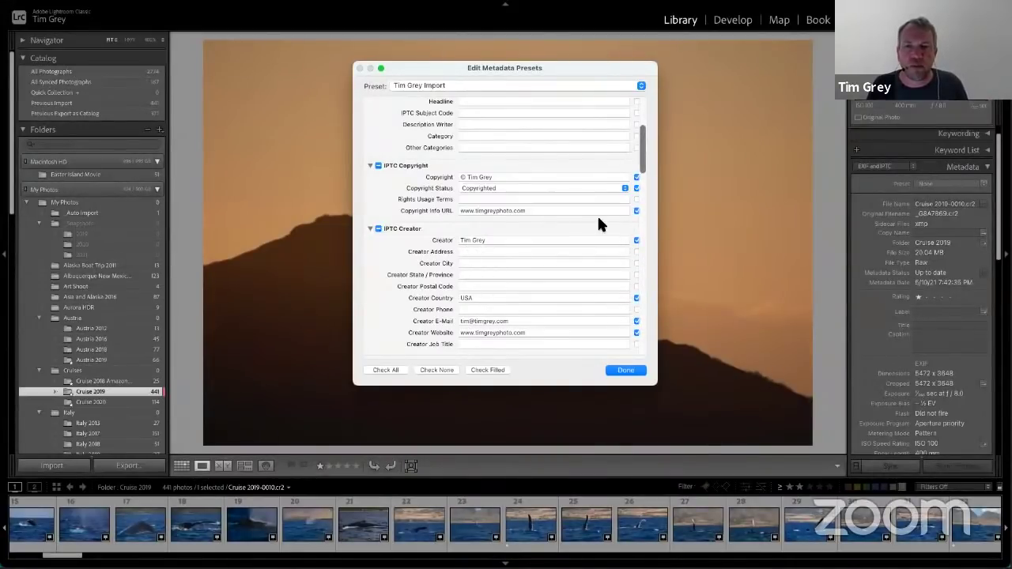
pyautogui.click(469, 308)
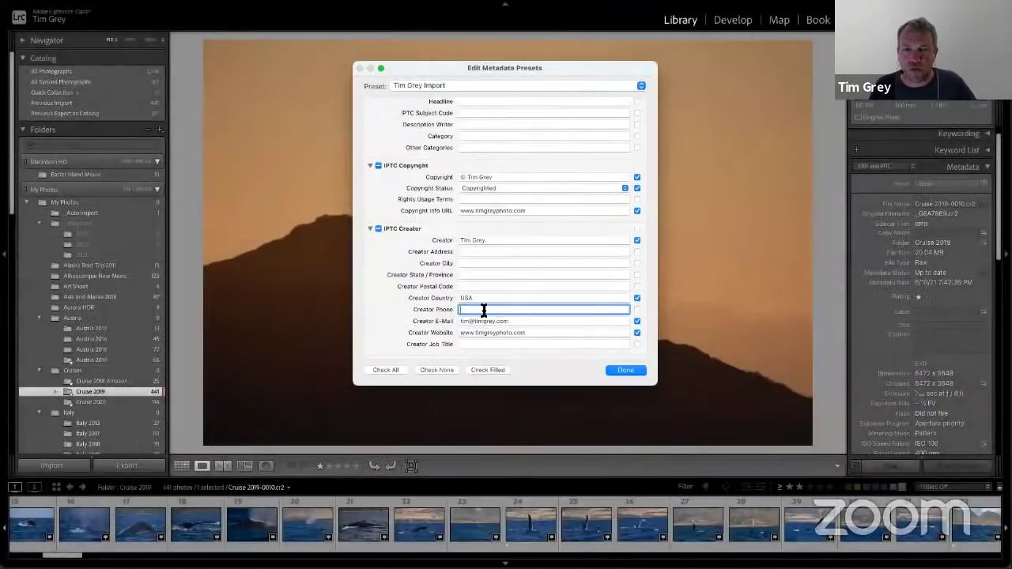
pyautogui.write('615')
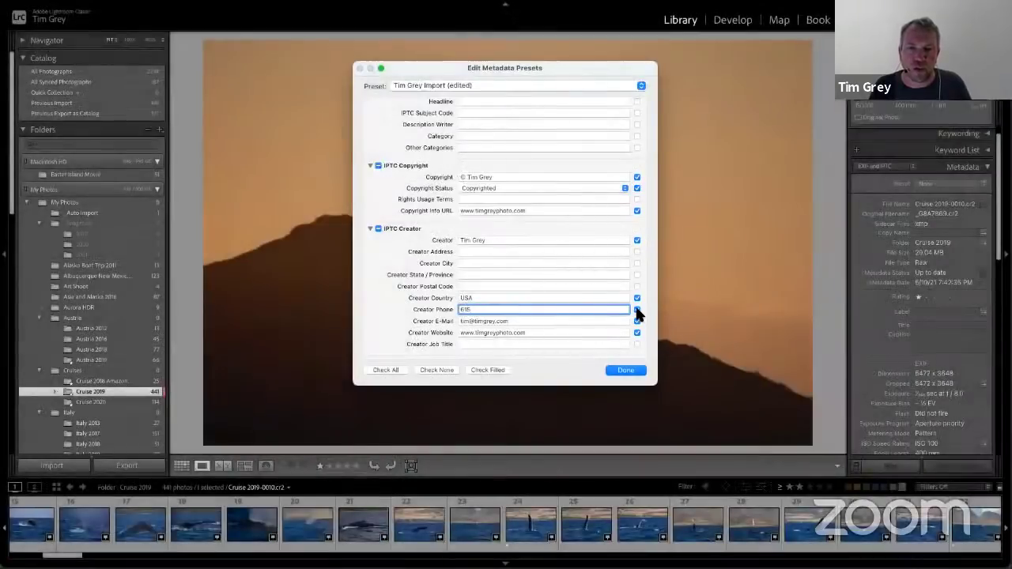
pyautogui.click(637, 311)
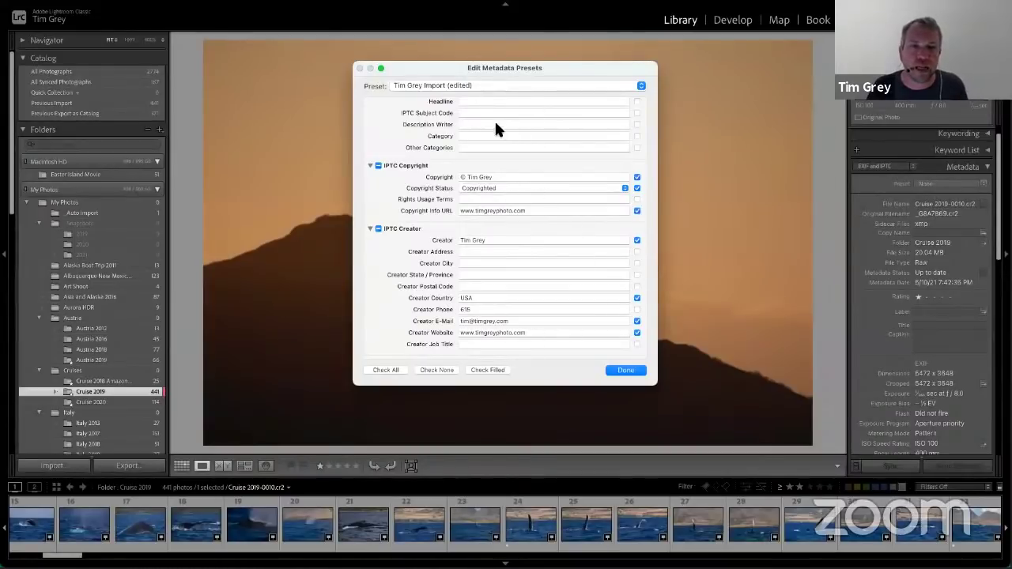
# - Start saving the current settings as a new preset, cancel it, and close the metadata preset editor without saving changes
pyautogui.scroll(5, 483, 126)
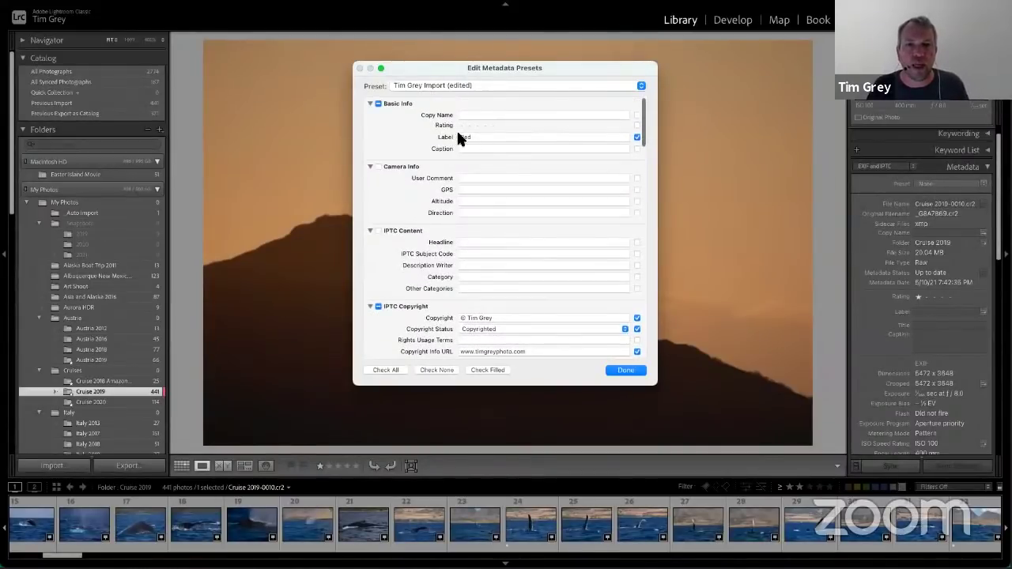
pyautogui.click(483, 84)
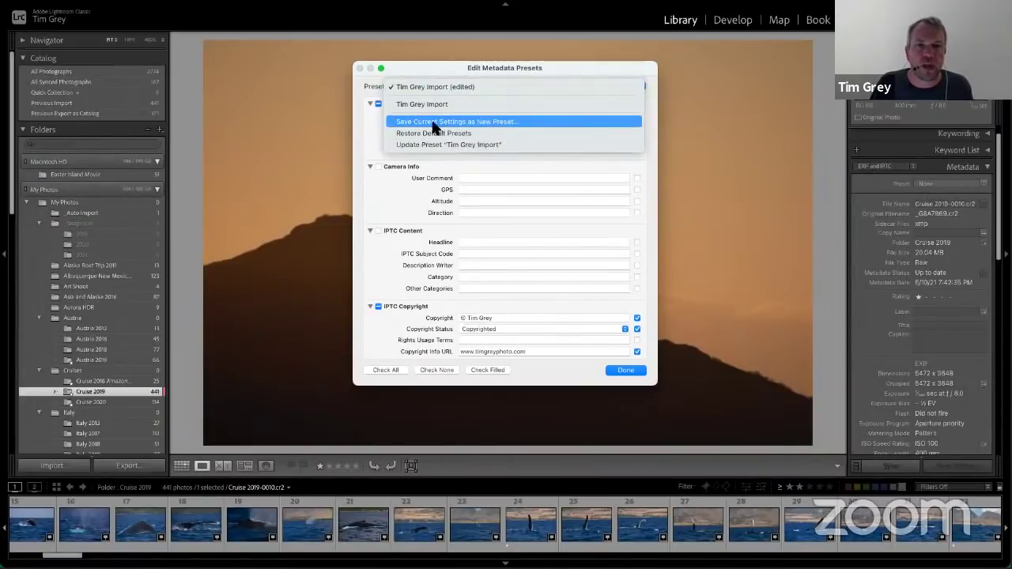
pyautogui.click(532, 124)
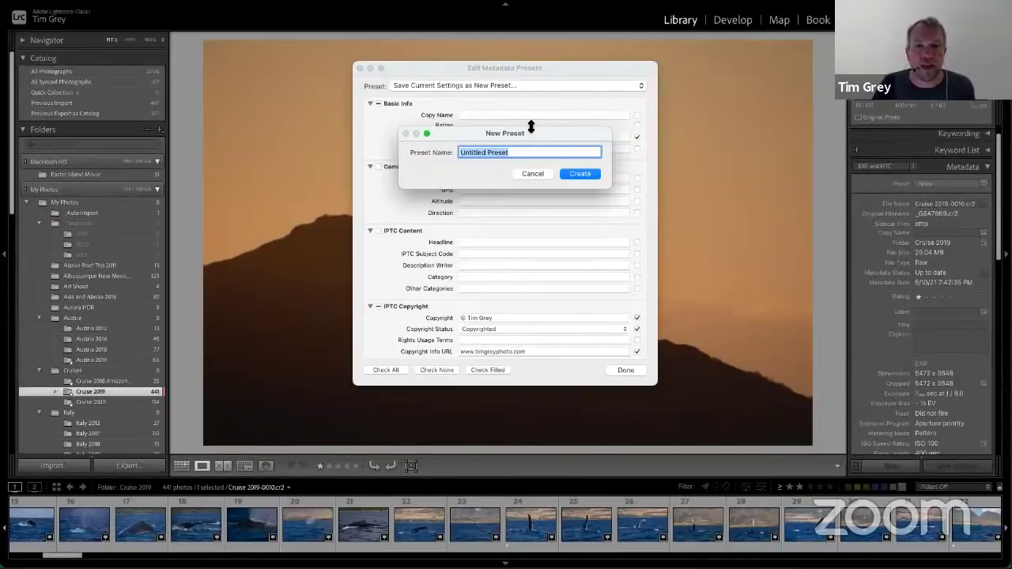
pyautogui.click(530, 174)
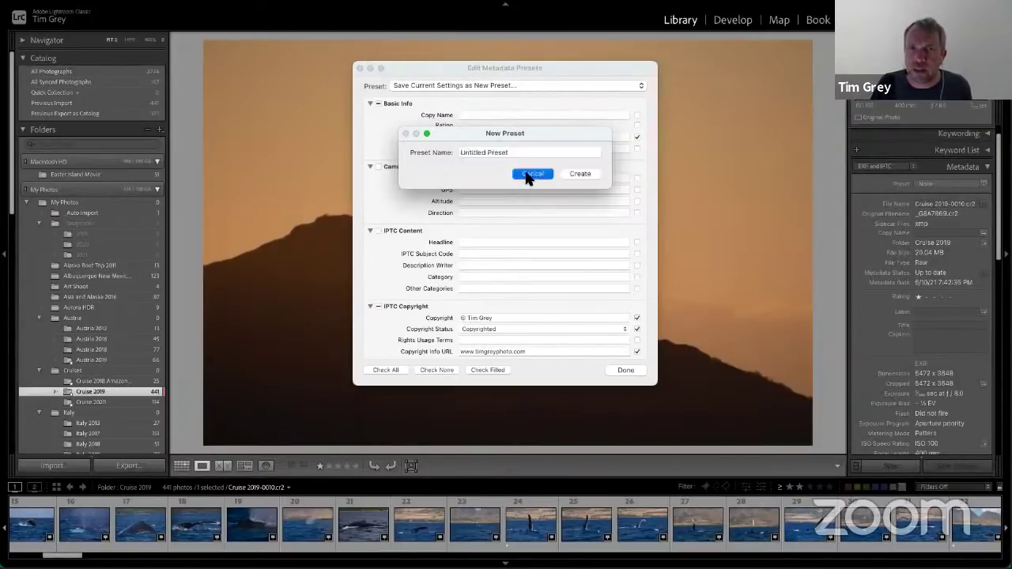
pyautogui.click(626, 371)
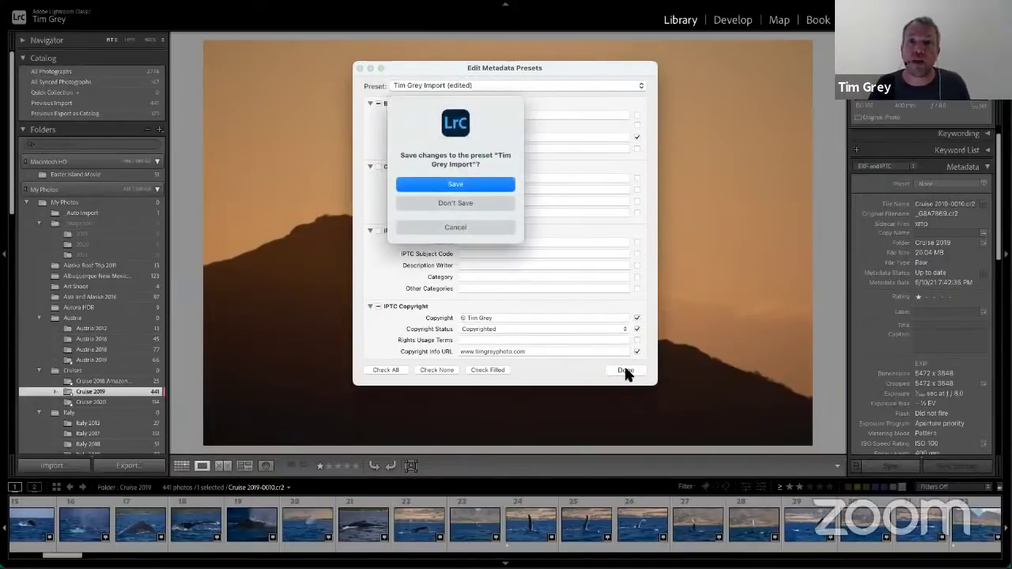
pyautogui.click(466, 202)
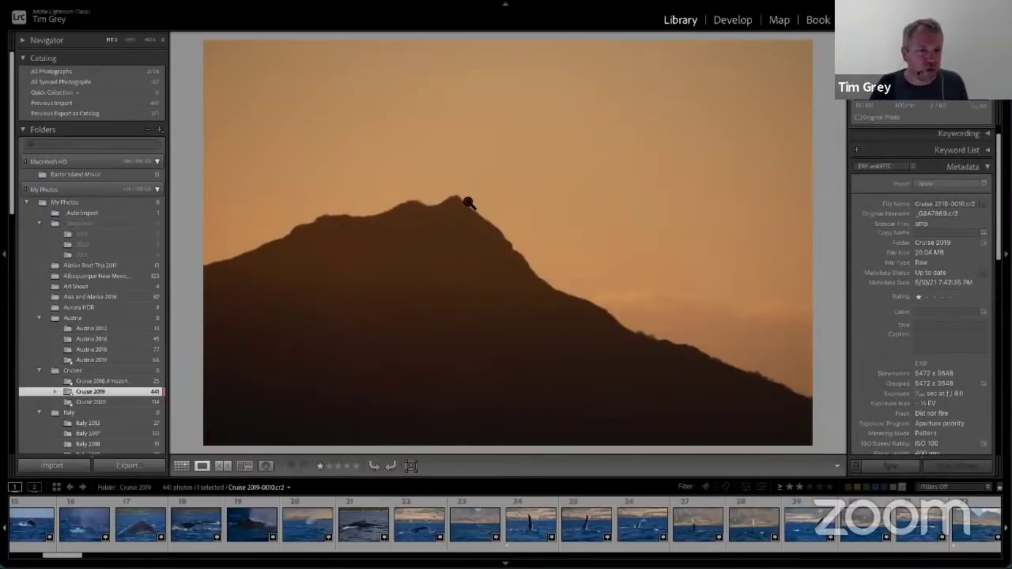
# - Review the metadata presets available to apply during import and cancel the import
pyautogui.click(54, 467)
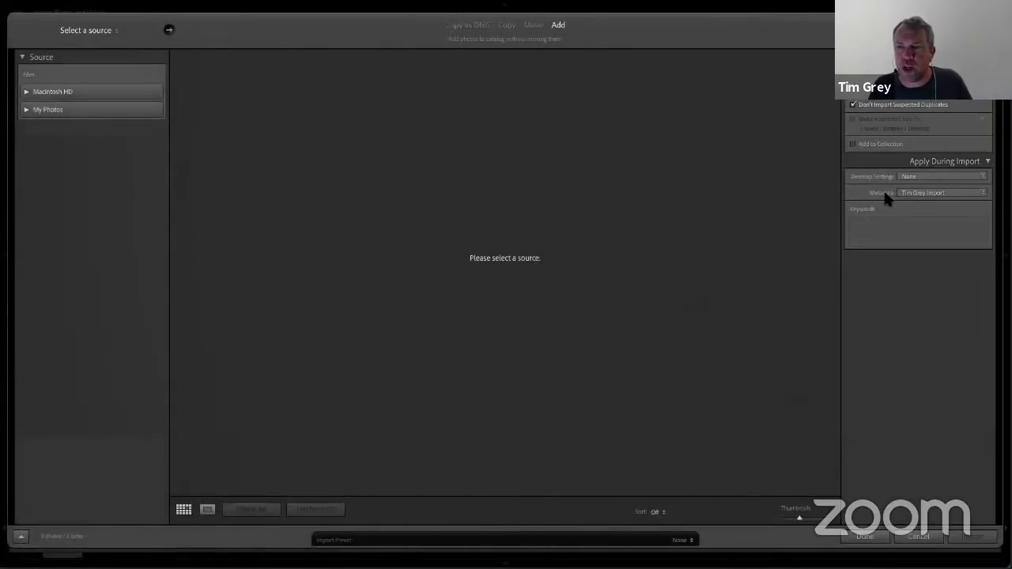
pyautogui.click(918, 195)
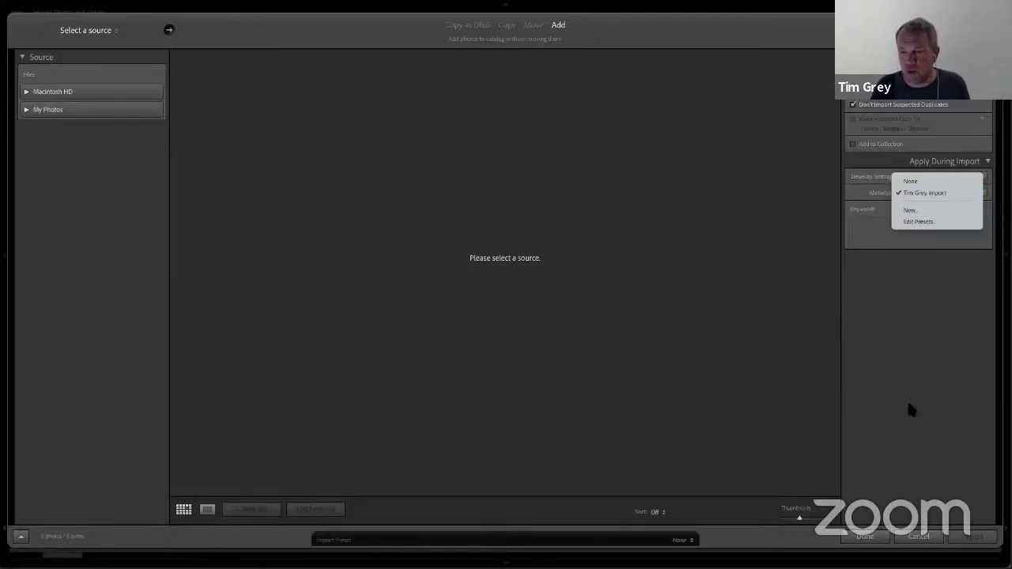
pyautogui.click(916, 539)
pyautogui.click(918, 536)
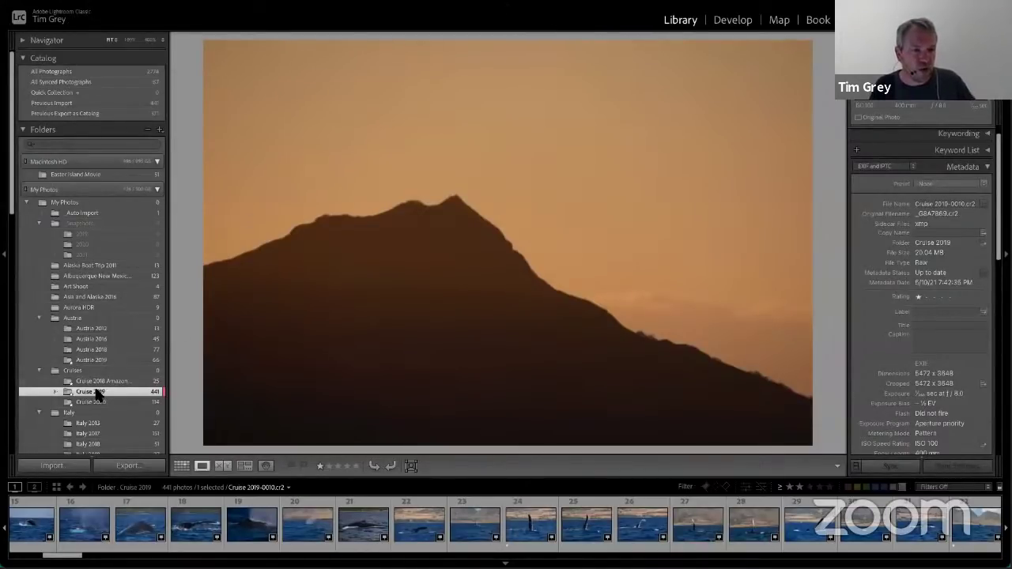
pyautogui.press('ctrl+alt+super+m')
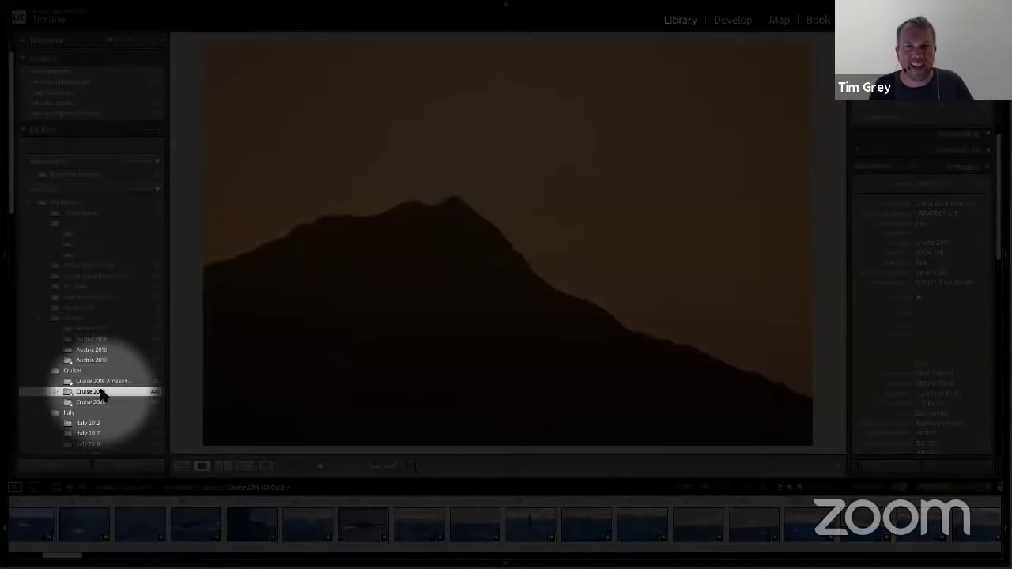
pyautogui.press('ctrl+alt+super+m')
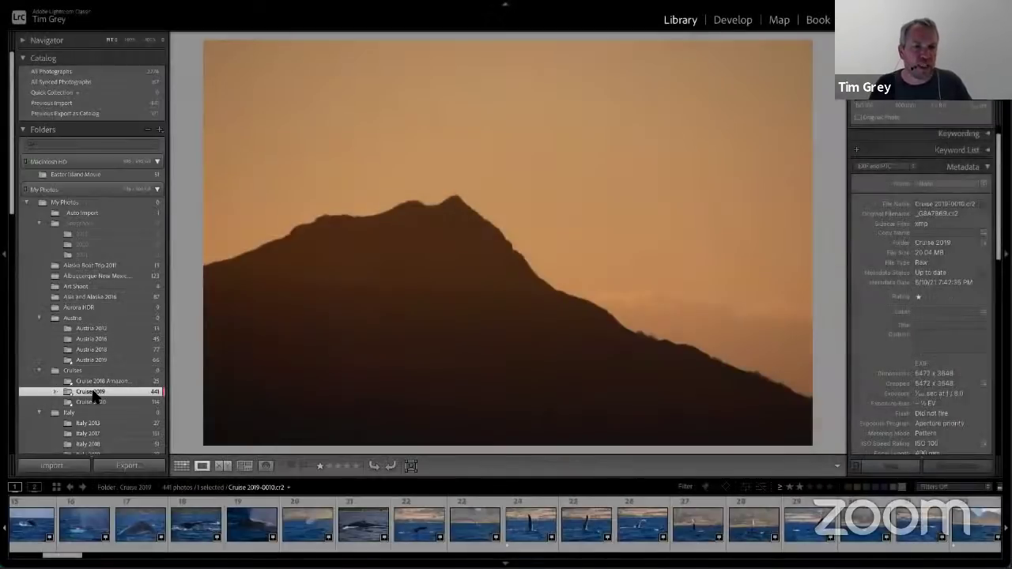
pyautogui.press('ctrl+alt+super+m')
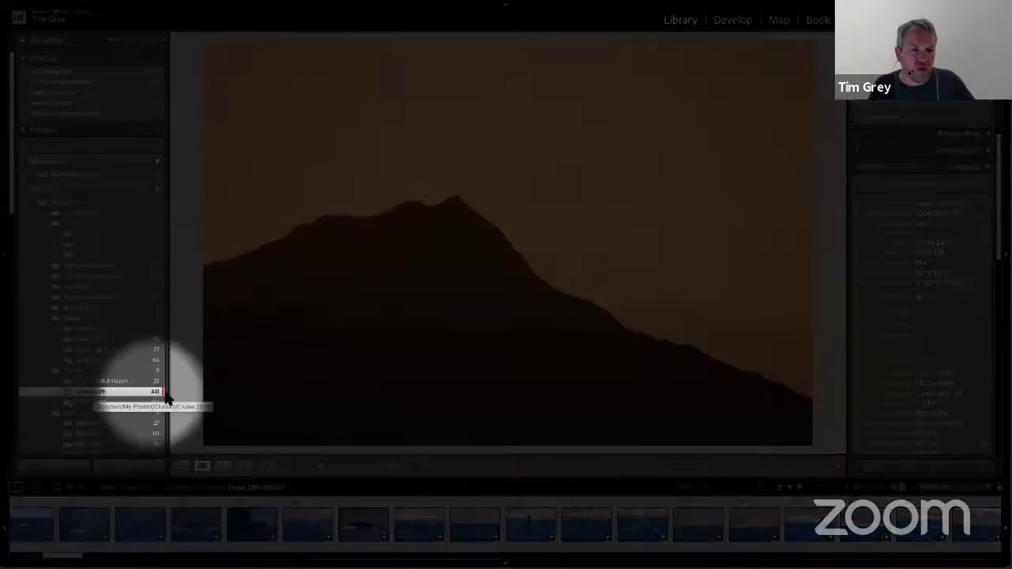
pyautogui.press('ctrl+alt+super+m')
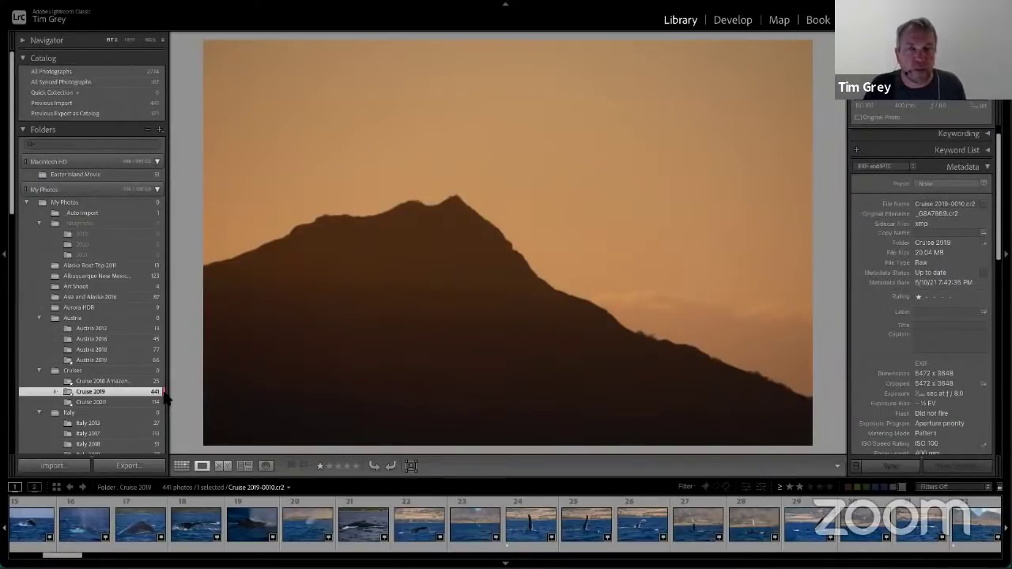
# - Show the Cruise 2019 folder as a grid and browse to the photos with a red color label
pyautogui.press('g')
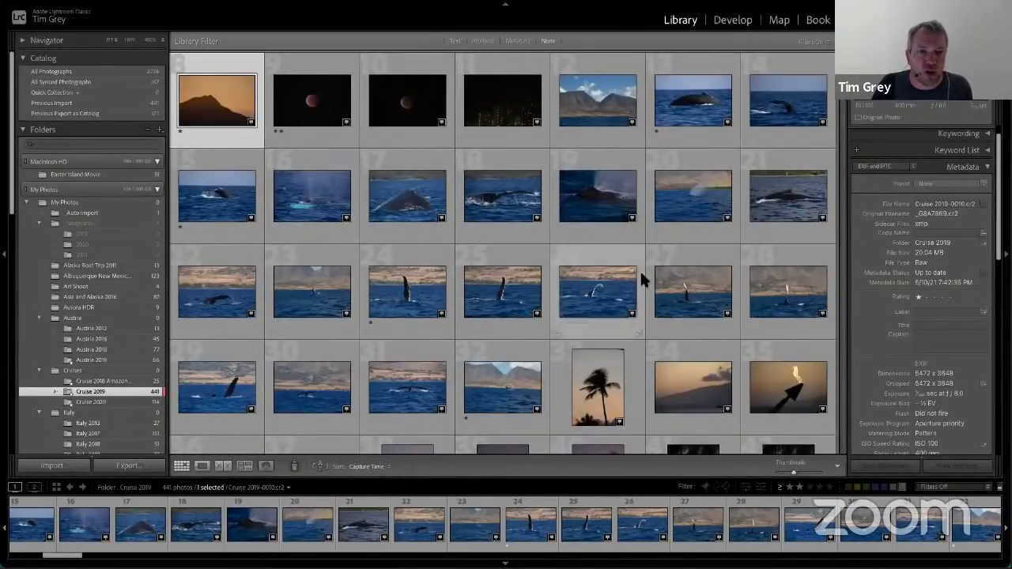
pyautogui.scroll(-5, 469, 169)
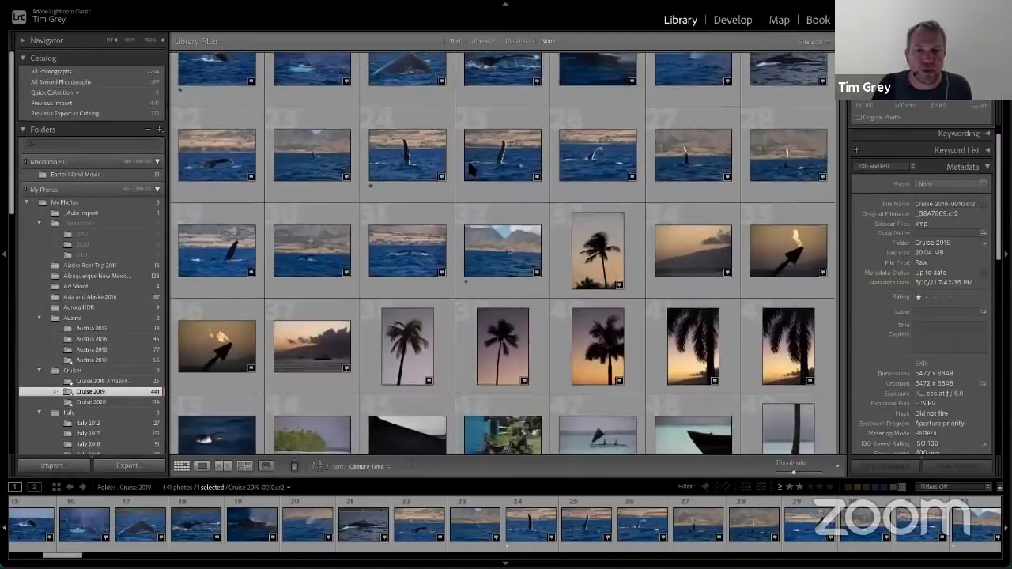
pyautogui.scroll(-10, 469, 168)
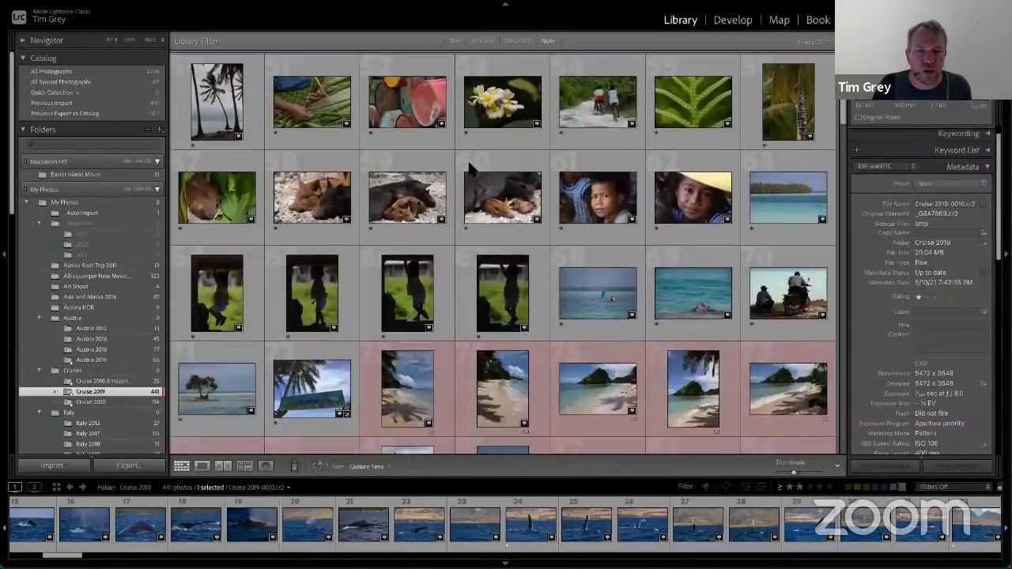
pyautogui.scroll(-1, 468, 168)
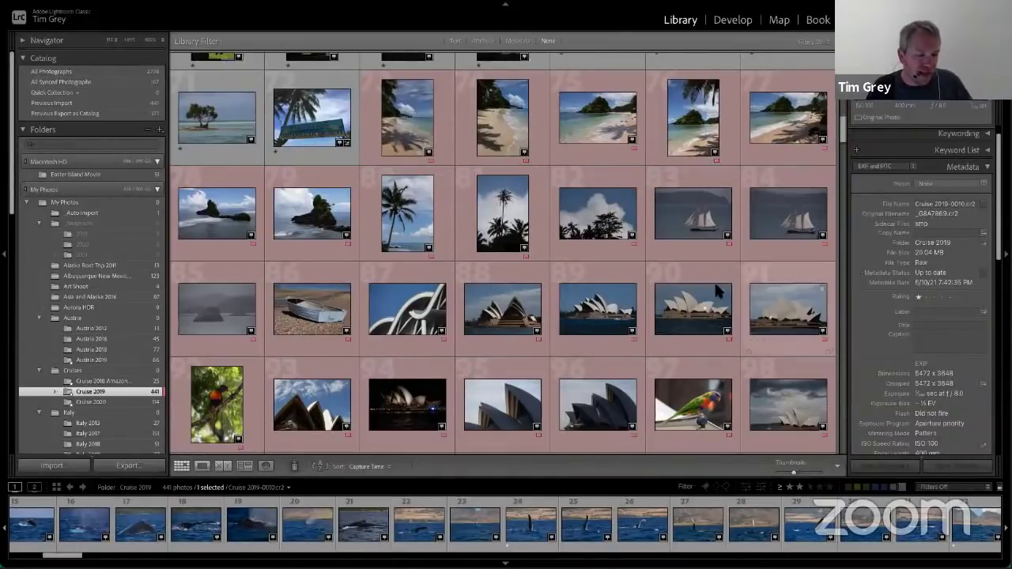
# - Examine the commands for the Cruise 2019 folder, including adding a color label, and dismiss them without choosing any
pyautogui.press('alt+super+m')
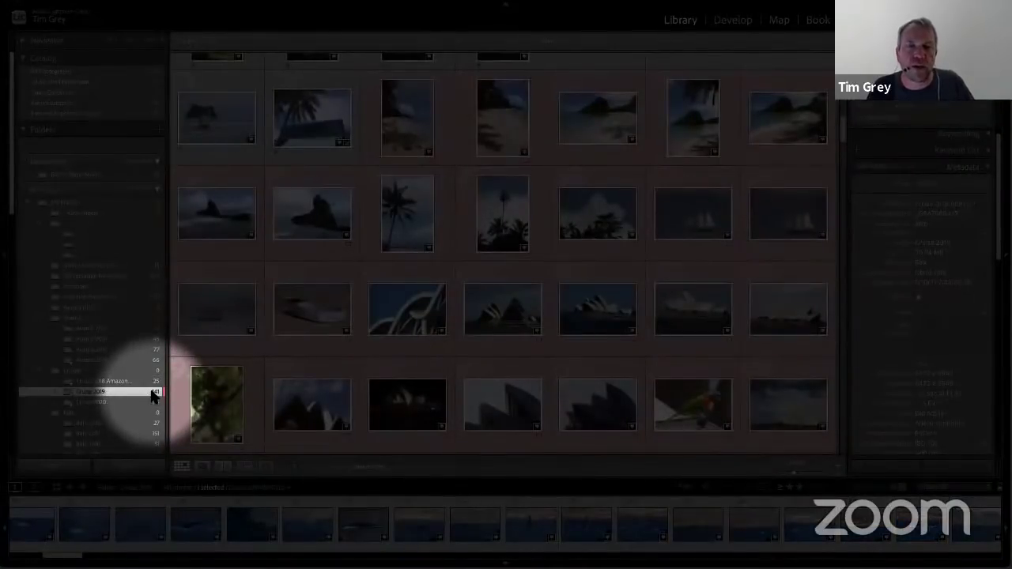
pyautogui.press('alt+super+m')
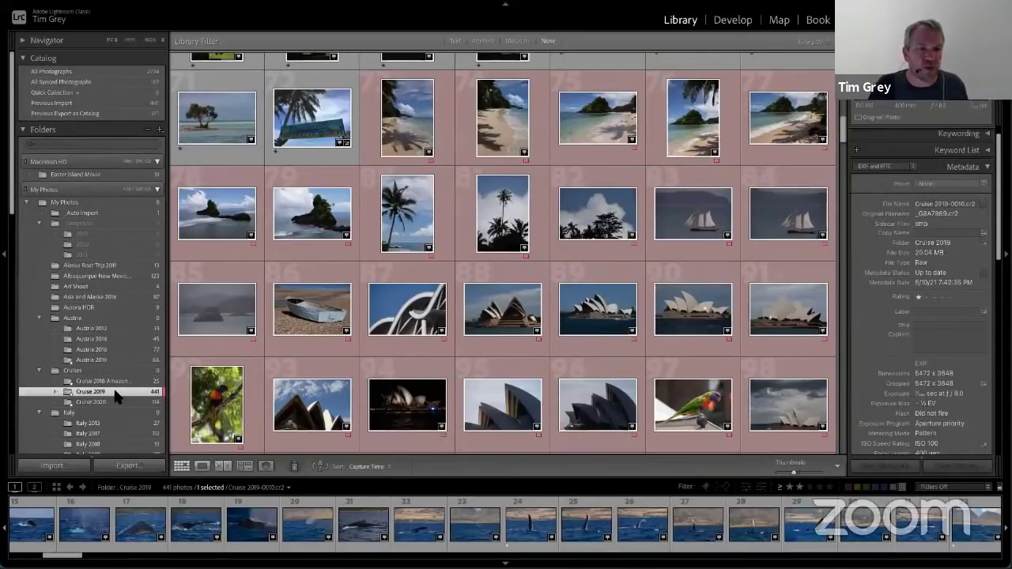
pyautogui.rightClick(116, 397)
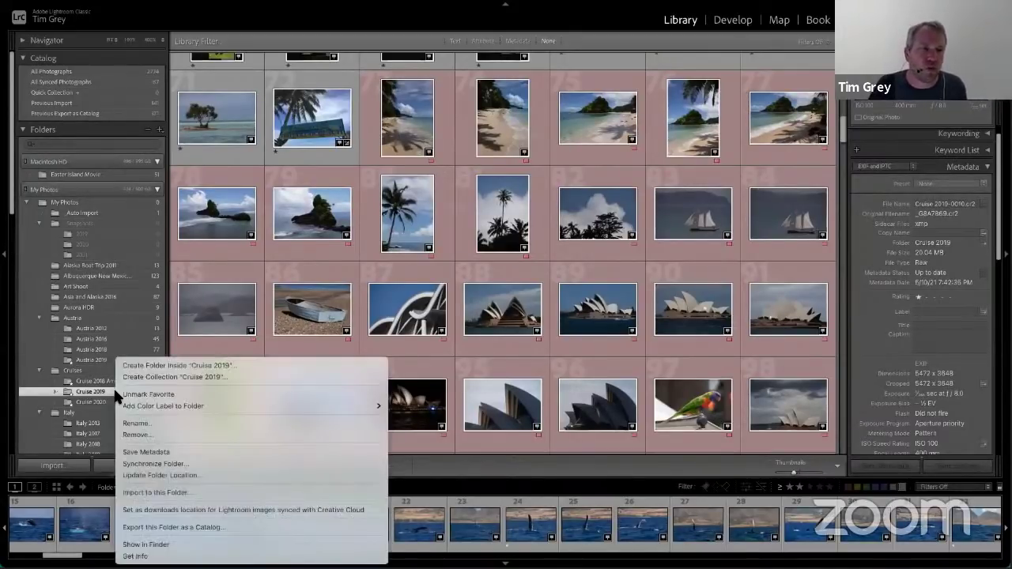
pyautogui.moveTo(165, 407)
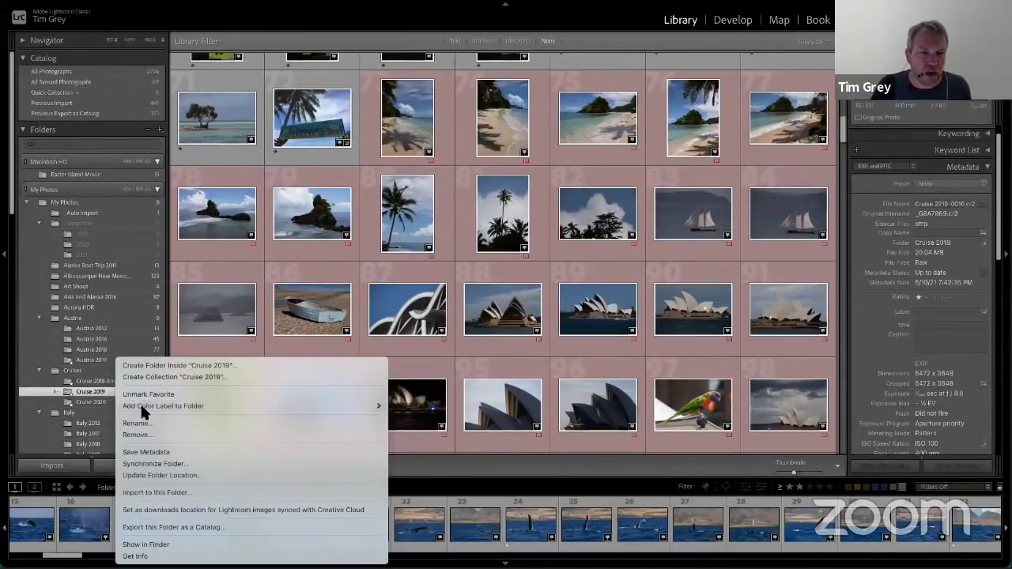
pyautogui.click(68, 392)
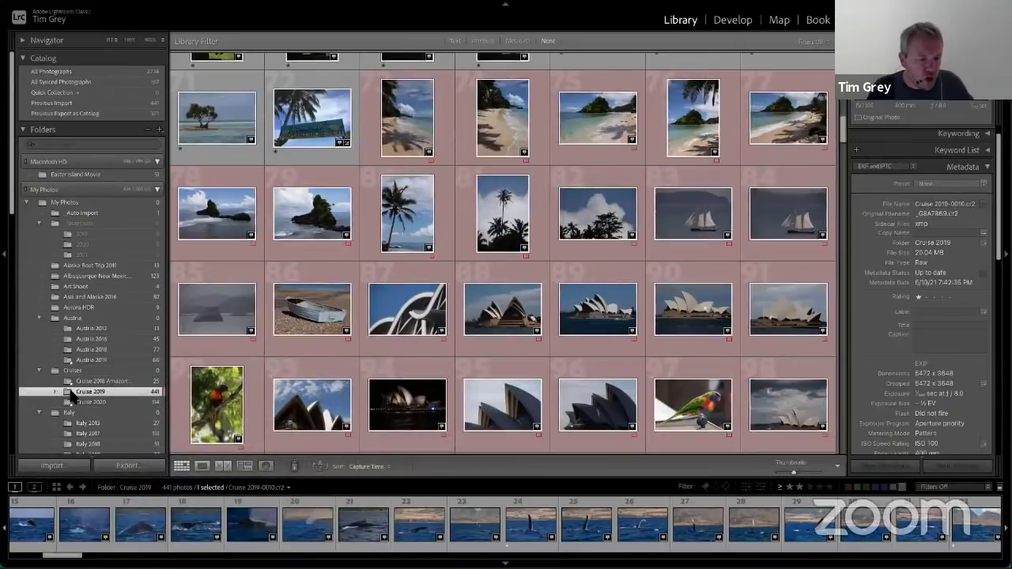
pyautogui.hotkey('ctrl', 'shift', 'm')
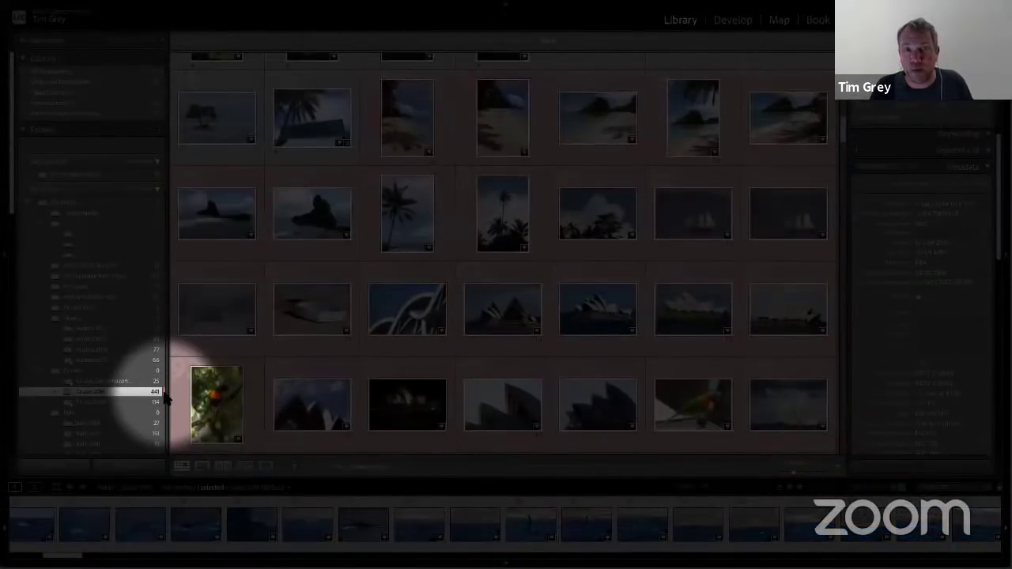
pyautogui.hotkey('ctrl', 'shift', 'm')
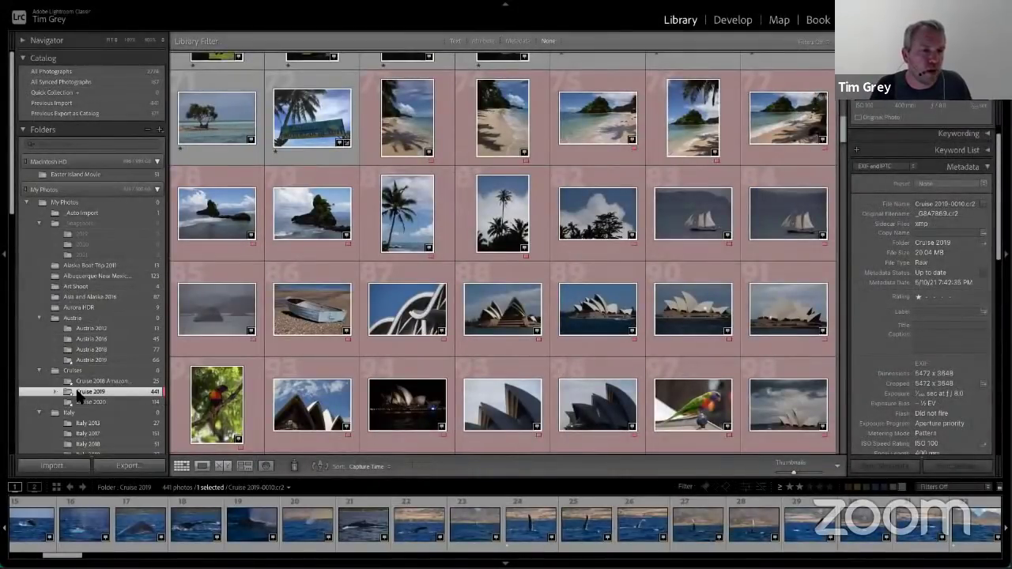
pyautogui.hotkey('ctrl', 'shift', 'm')
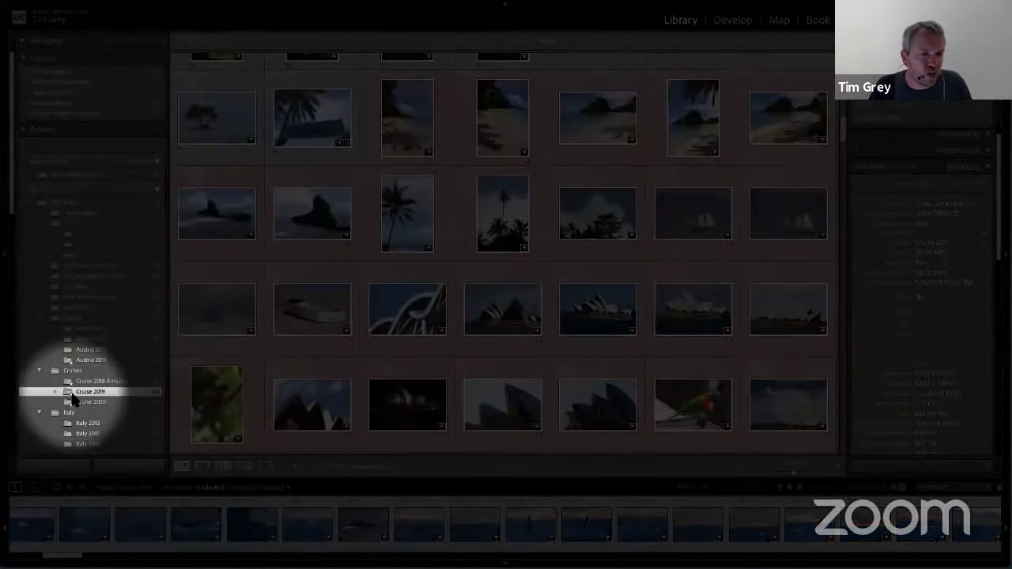
pyautogui.hotkey('ctrl', 'shift', 'm')
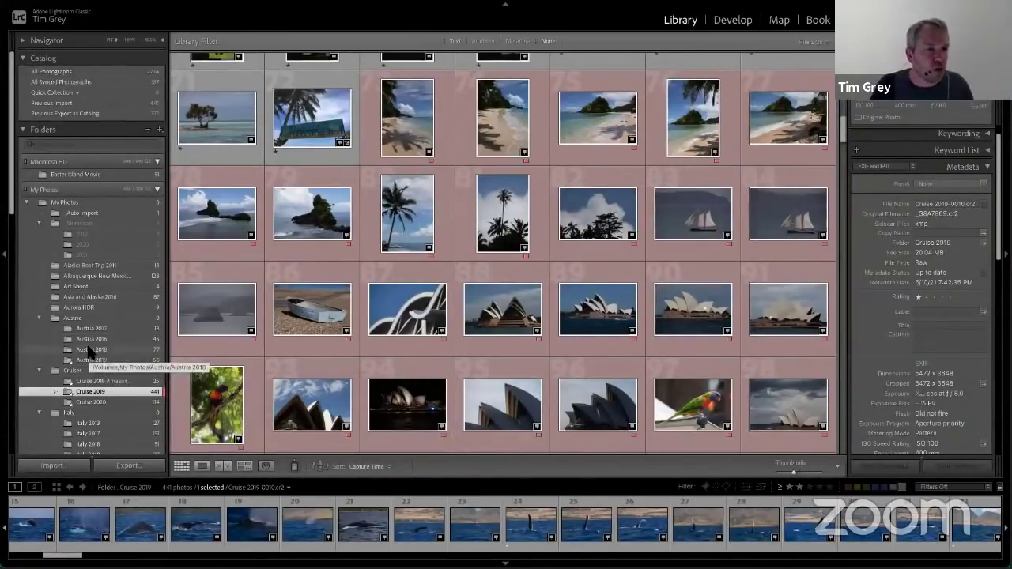
pyautogui.press('ctrl+alt+super+m')
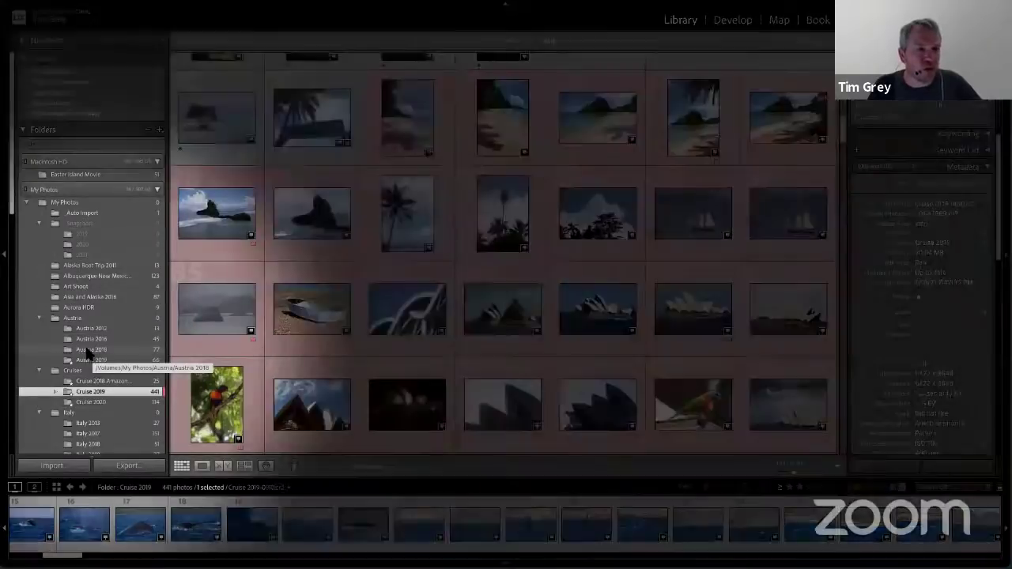
pyautogui.press('ctrl+alt+super+m')
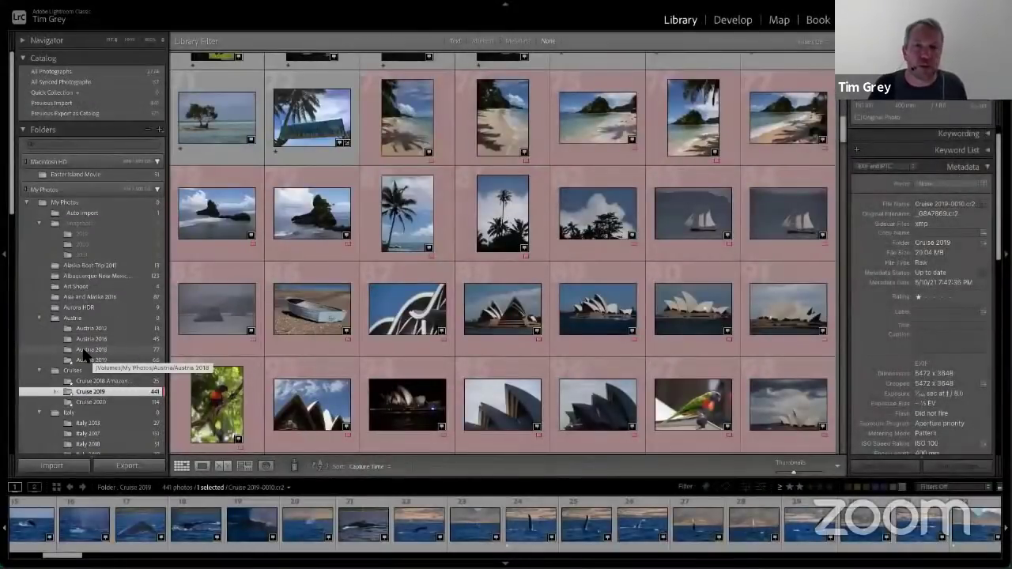
# - Mark the Austria 2018 folder as a favorite and look further down the folder list
pyautogui.rightClick(85, 356)
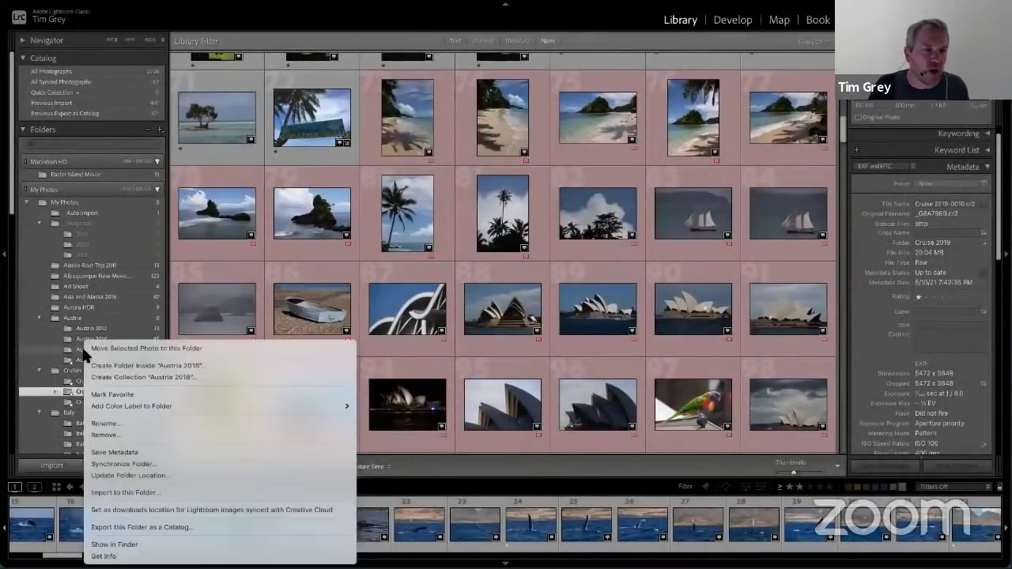
pyautogui.click(155, 396)
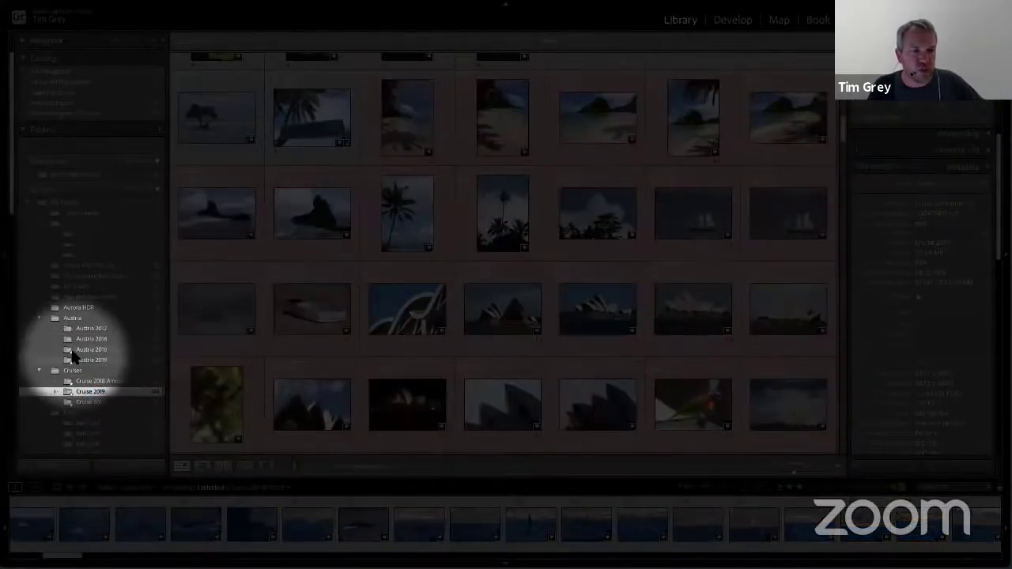
pyautogui.scroll(-4, 142, 335)
pyautogui.scroll(-3, 139, 342)
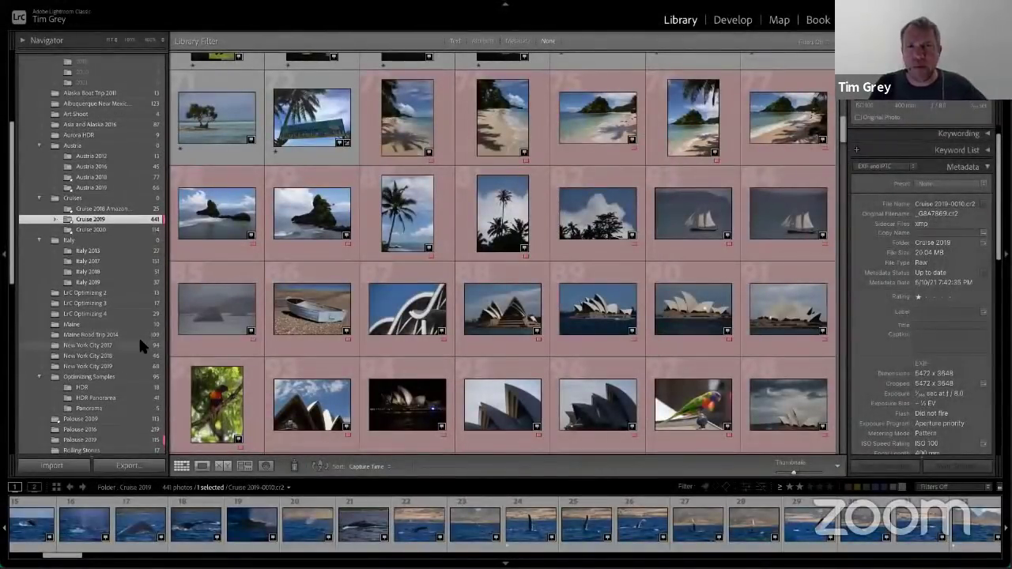
# - Filter the folder list by the text "cruise" and clear that filter again
pyautogui.scroll(-3, 138, 335)
pyautogui.scroll(7, 138, 336)
pyautogui.scroll(3, 138, 336)
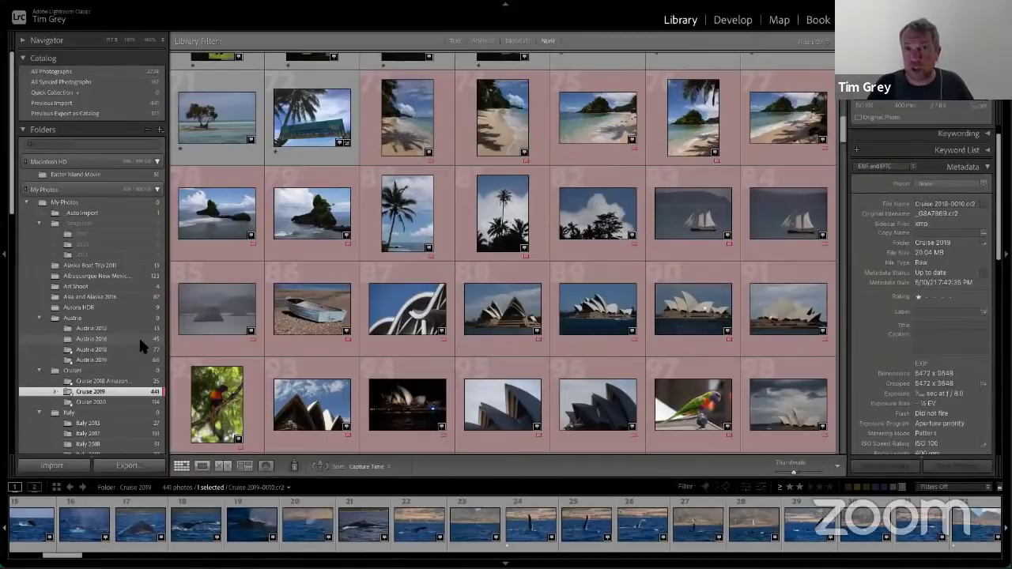
pyautogui.click(112, 145)
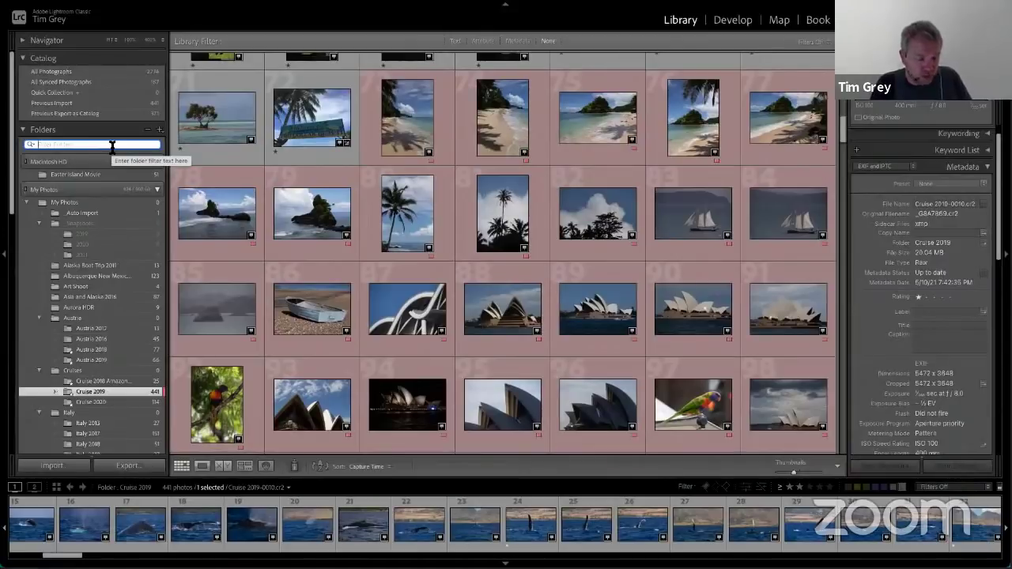
pyautogui.write('cruise')
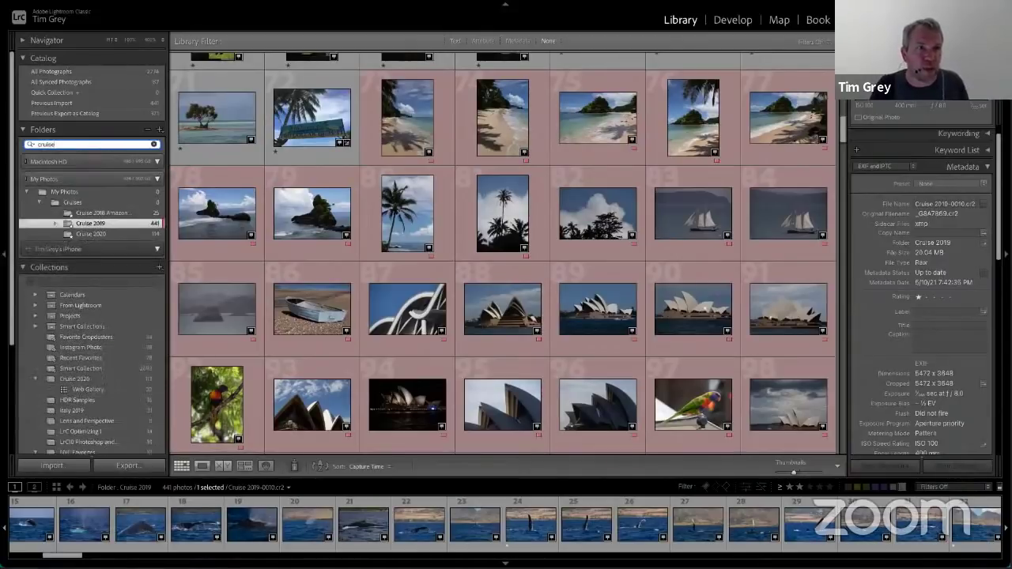
pyautogui.press('ctrl')
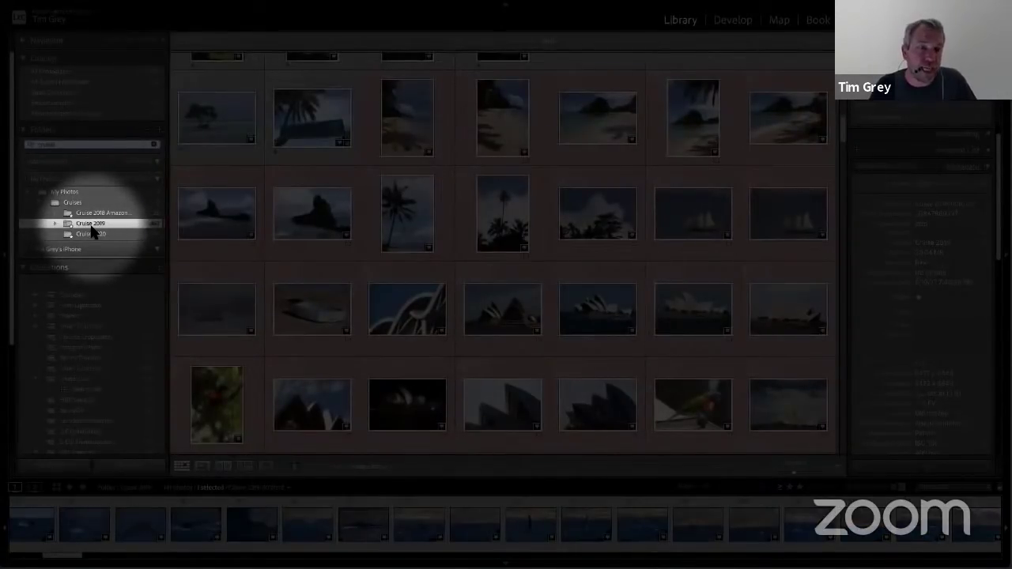
pyautogui.press('ctrl')
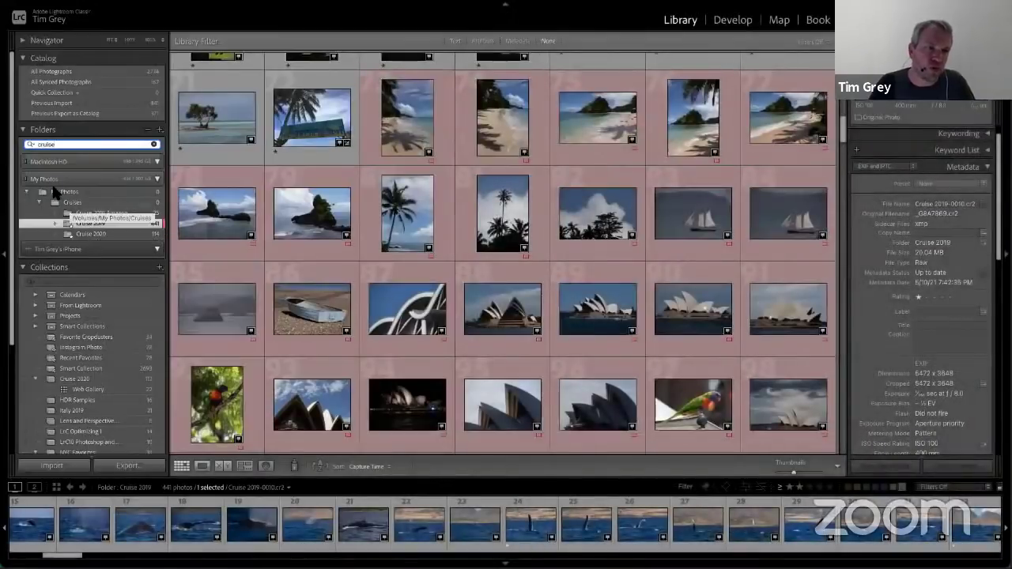
pyautogui.press('ctrl')
pyautogui.click(154, 145)
pyautogui.press('ctrl')
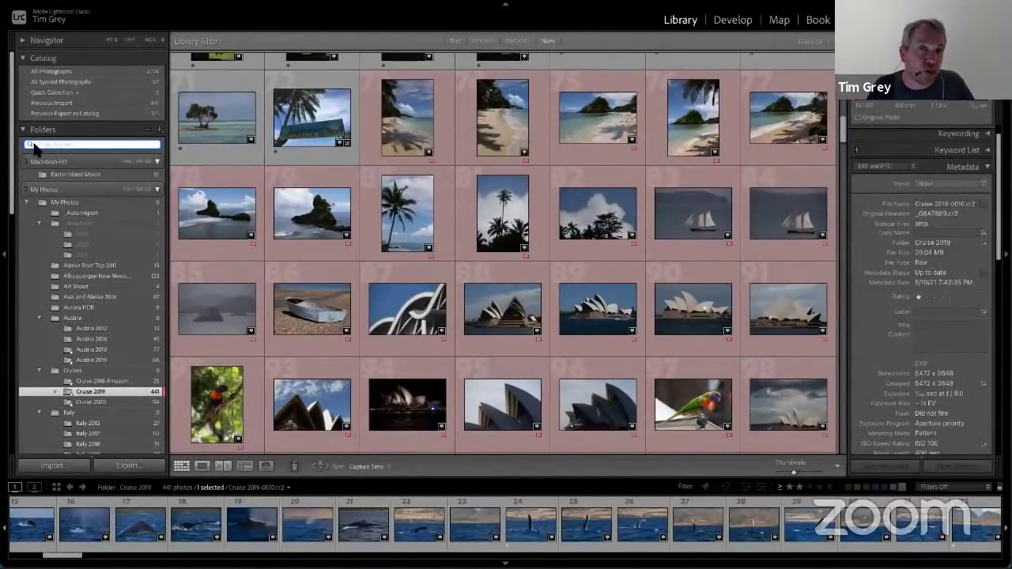
# - Filter the folder list to folders with a red color label and reset the filter to All
pyautogui.click(33, 146)
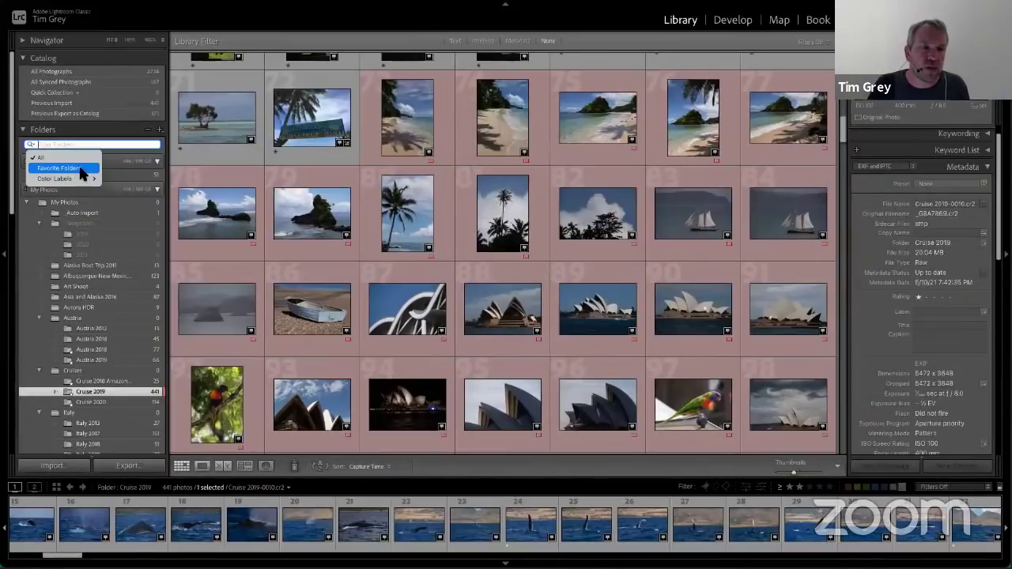
pyautogui.moveTo(79, 180)
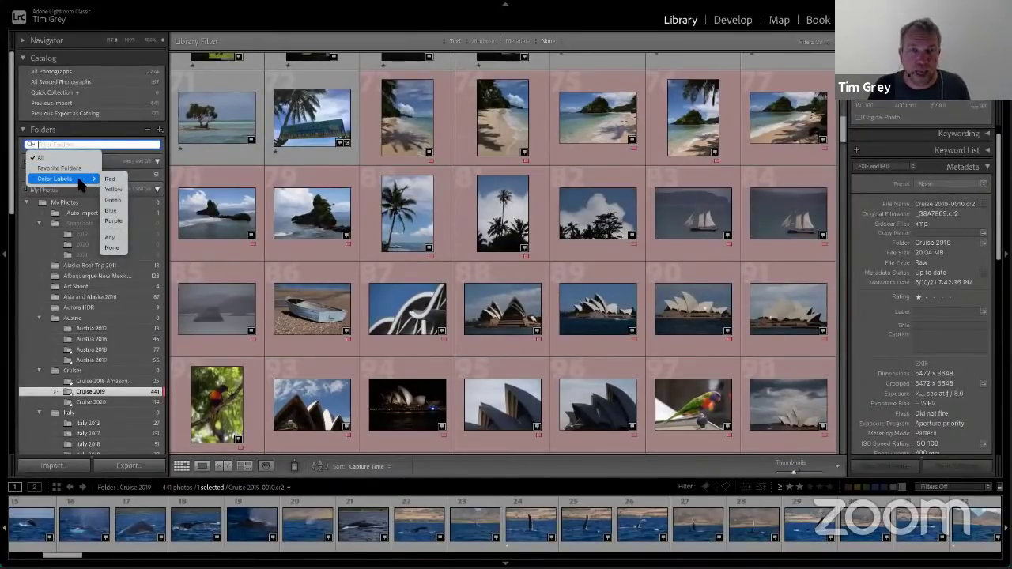
pyautogui.click(116, 180)
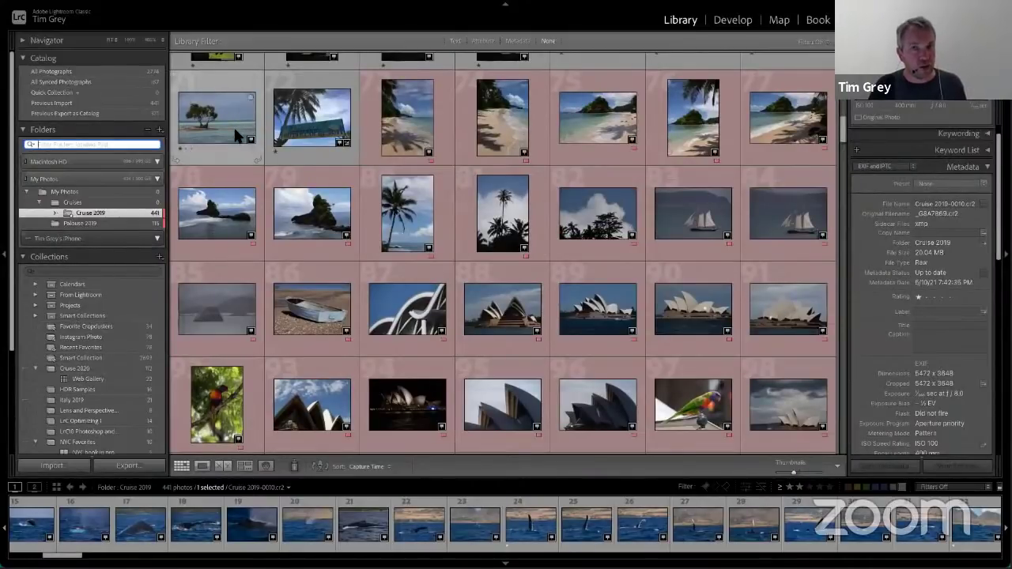
pyautogui.moveTo(235, 136)
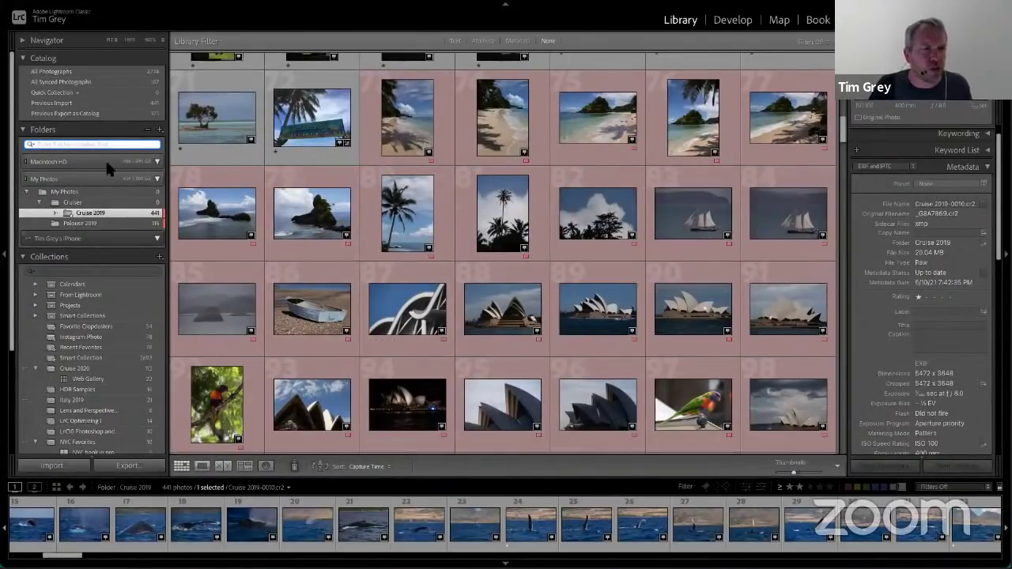
pyautogui.click(32, 144)
pyautogui.click(43, 161)
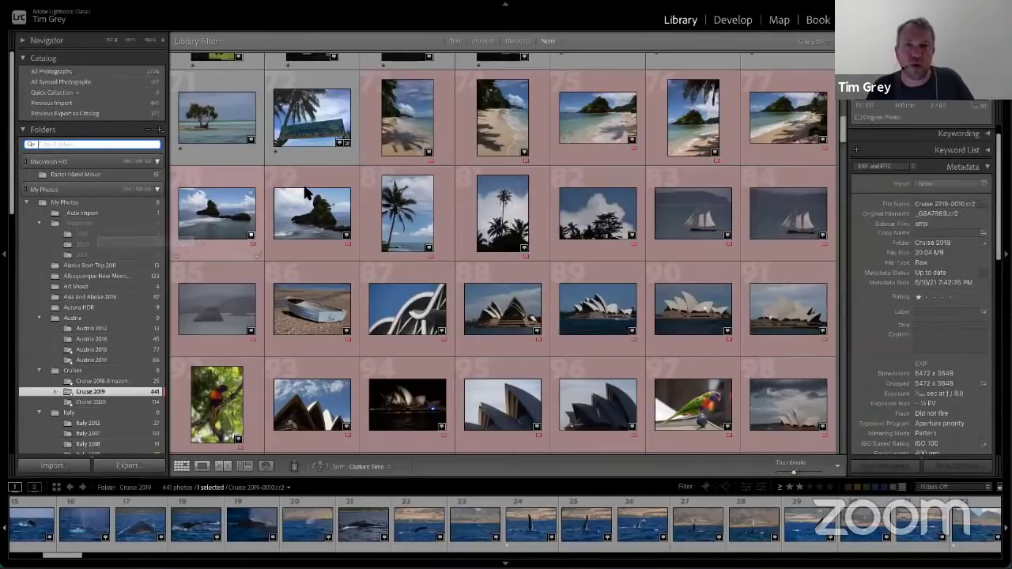
pyautogui.click(494, 122)
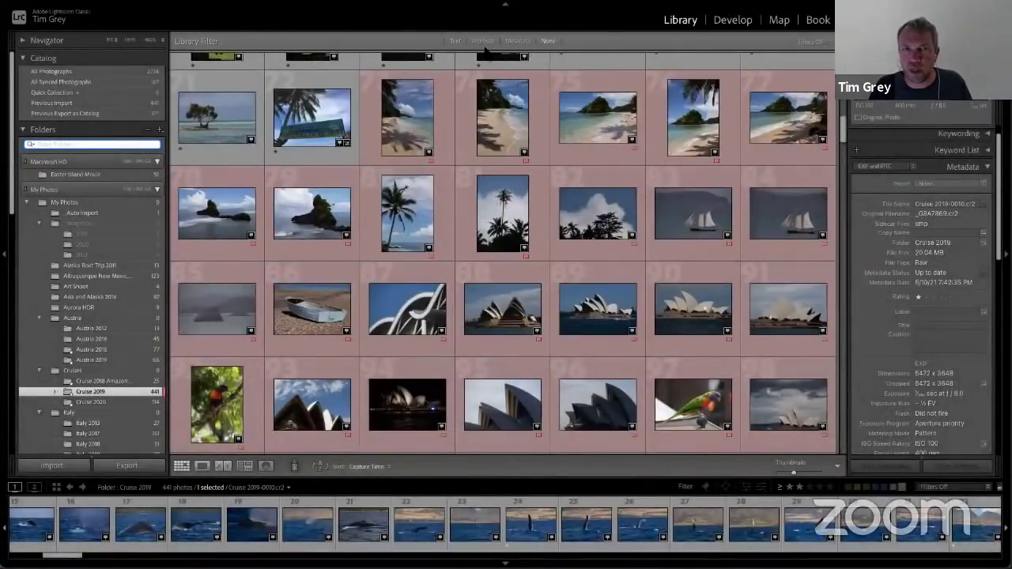
pyautogui.write('e')
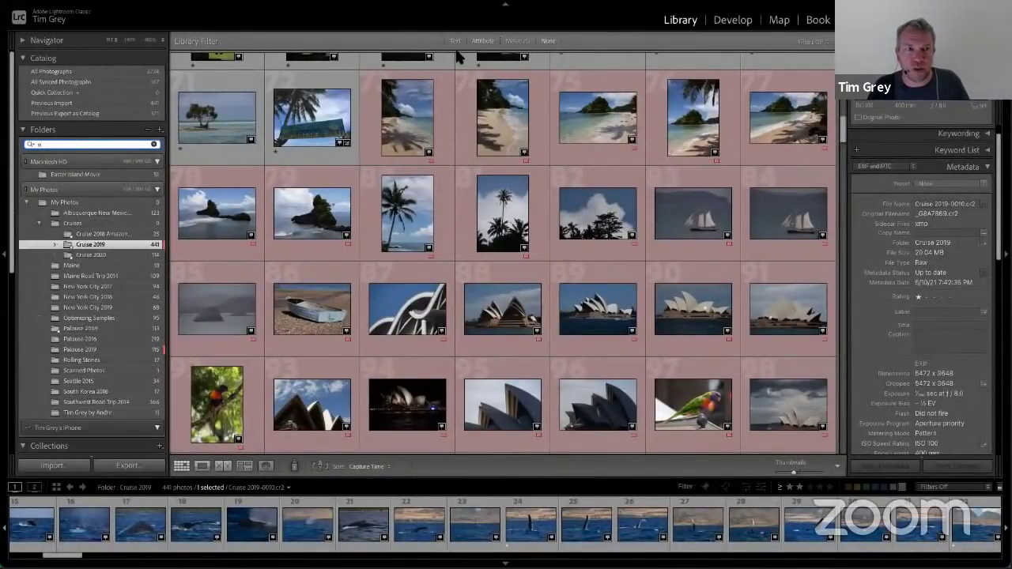
pyautogui.click(153, 144)
pyautogui.click(342, 41)
# - Show the selected Cruise 2019 photo in Loupe view and return to the grid
pyautogui.press('e')
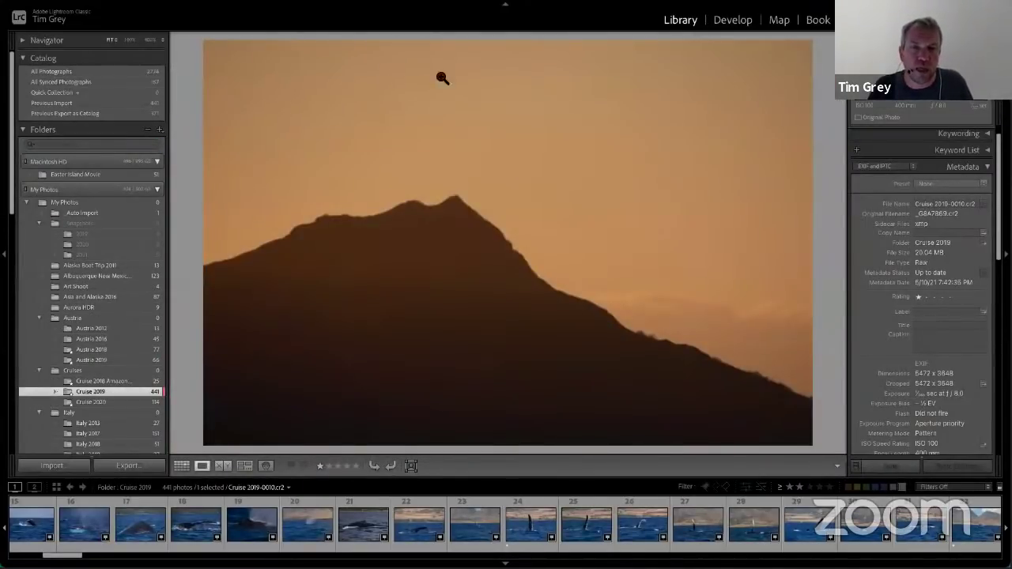
pyautogui.press('l')
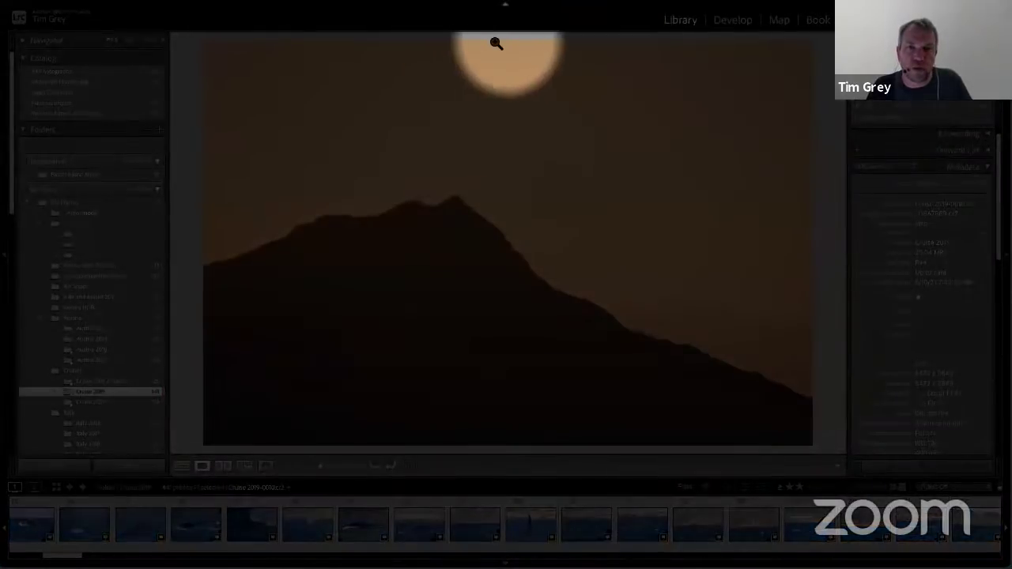
pyautogui.press('l')
pyautogui.press('l')
pyautogui.press('g')
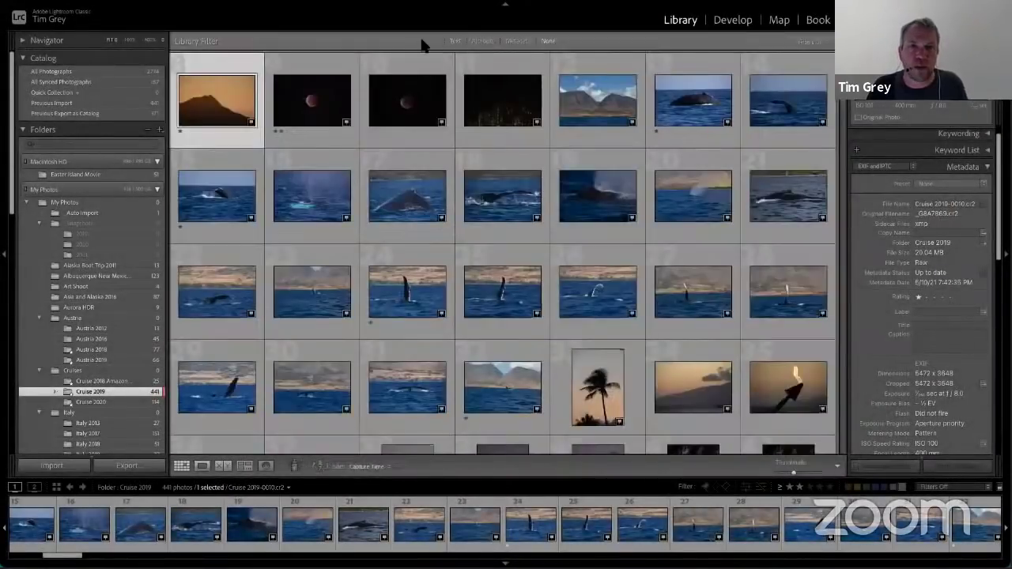
pyautogui.press('l')
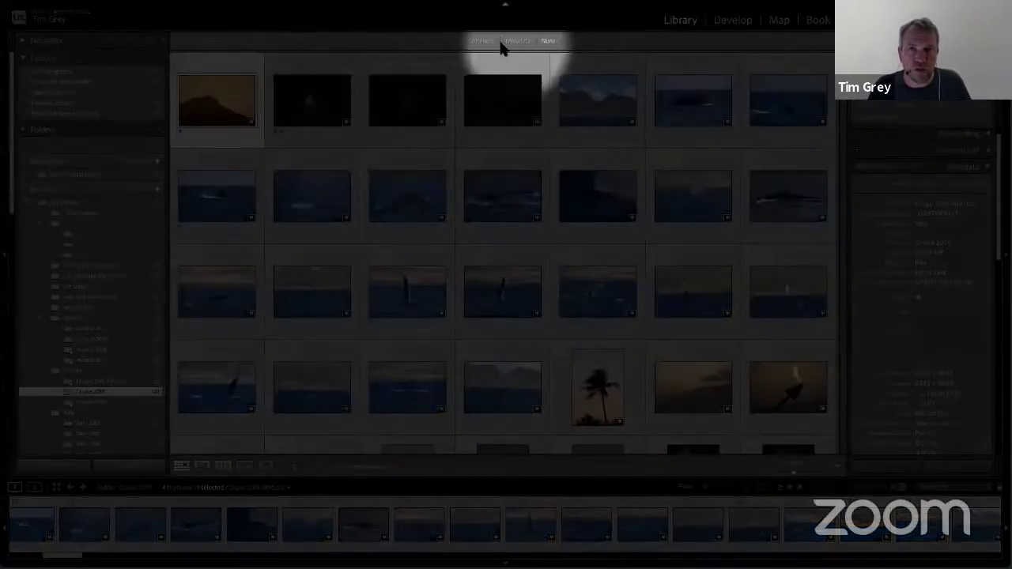
pyautogui.press('l')
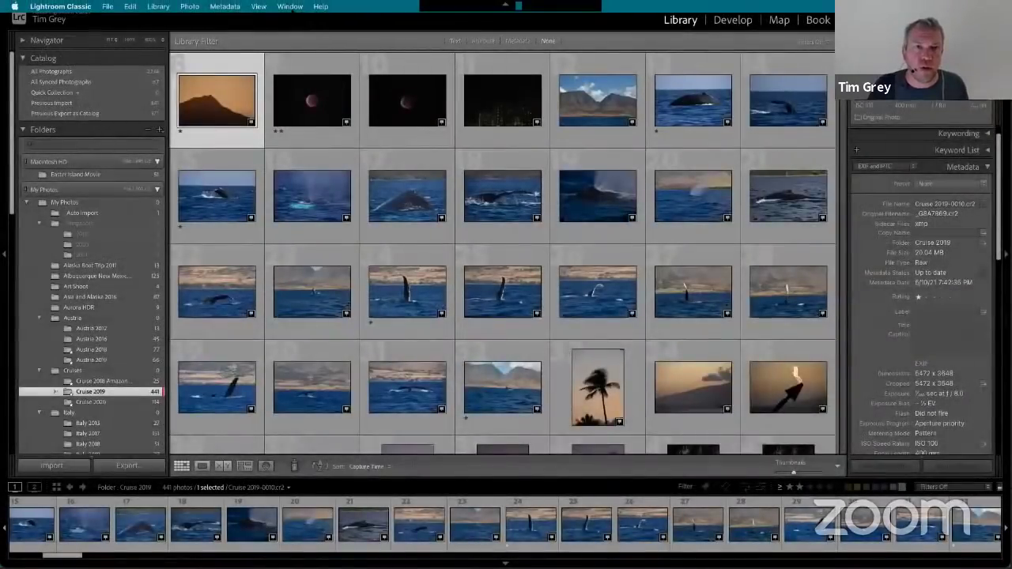
# - Hide the Library filter bar and show it again
pyautogui.click(260, 7)
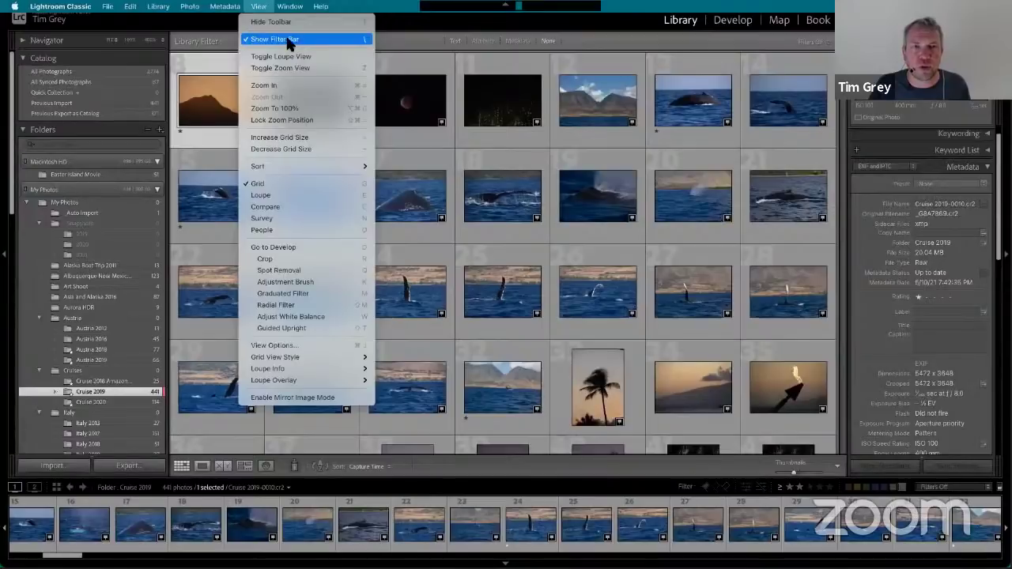
pyautogui.click(366, 39)
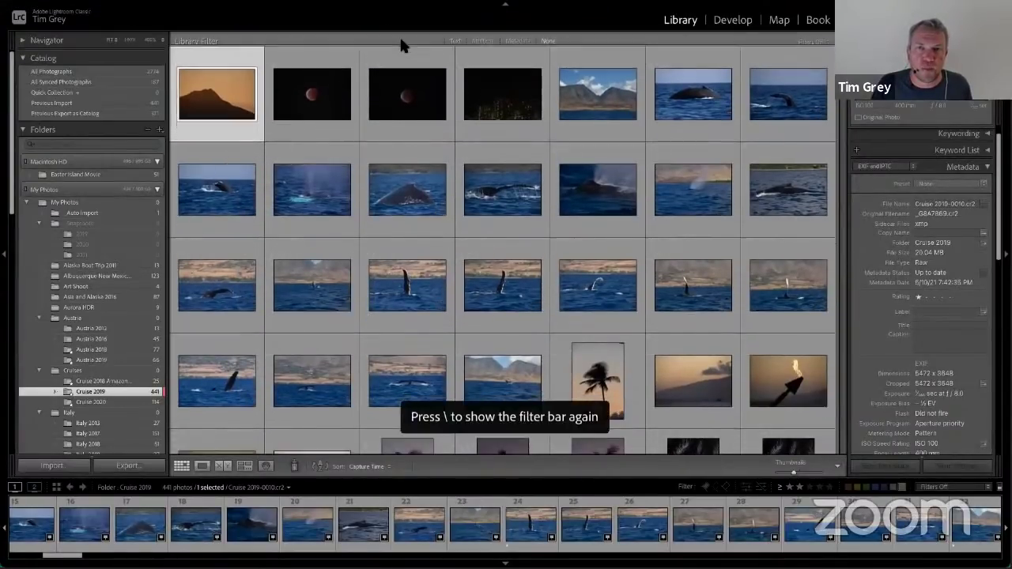
pyautogui.press('\\')
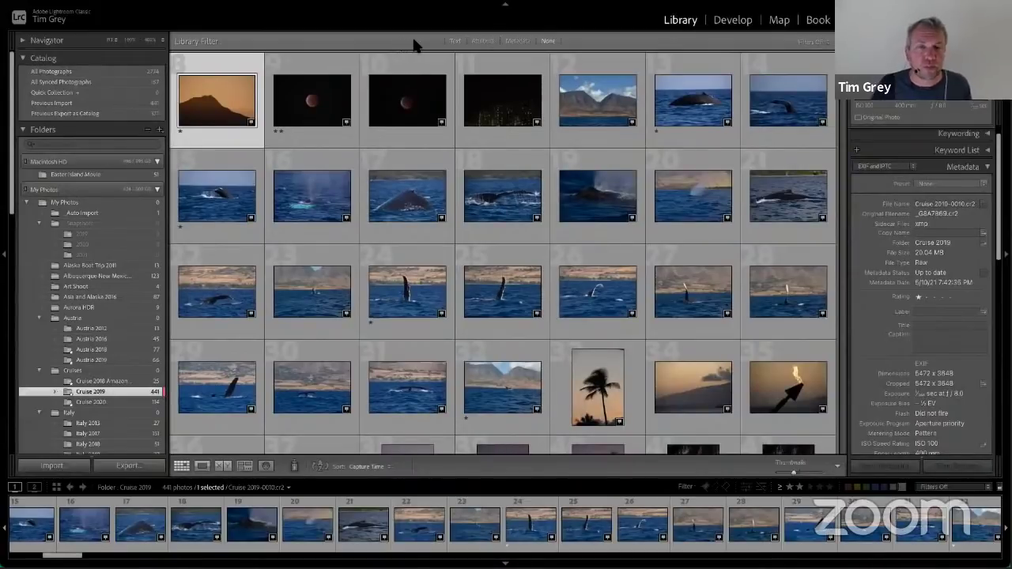
# - Filter the Cruise 2019 photos by attribute to a rating of one star or higher
pyautogui.click(482, 41)
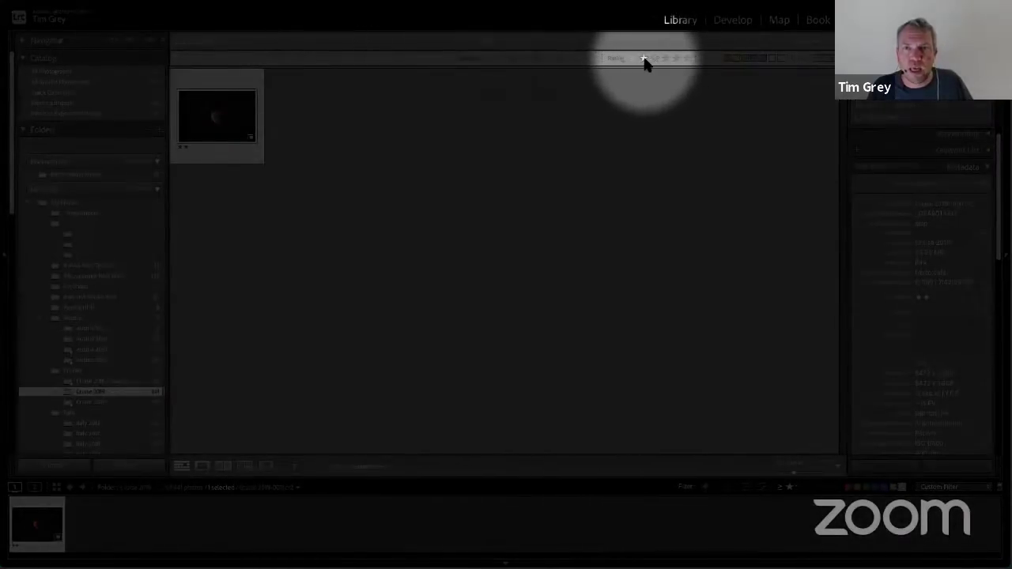
pyautogui.click(643, 60)
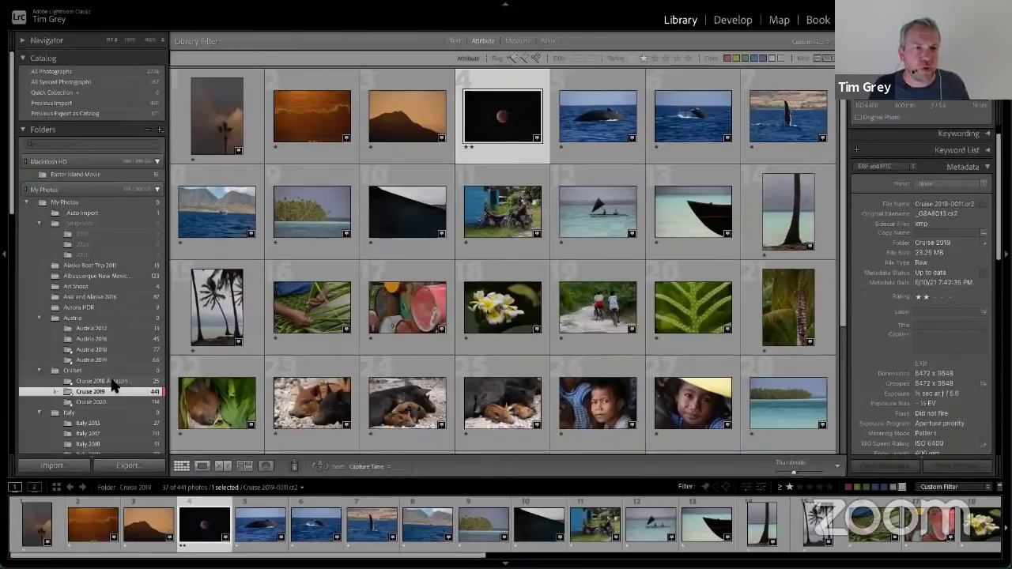
# - Open the Cruise 2020 folder and filter its photos by attribute to a rating of one star or higher
pyautogui.click(95, 402)
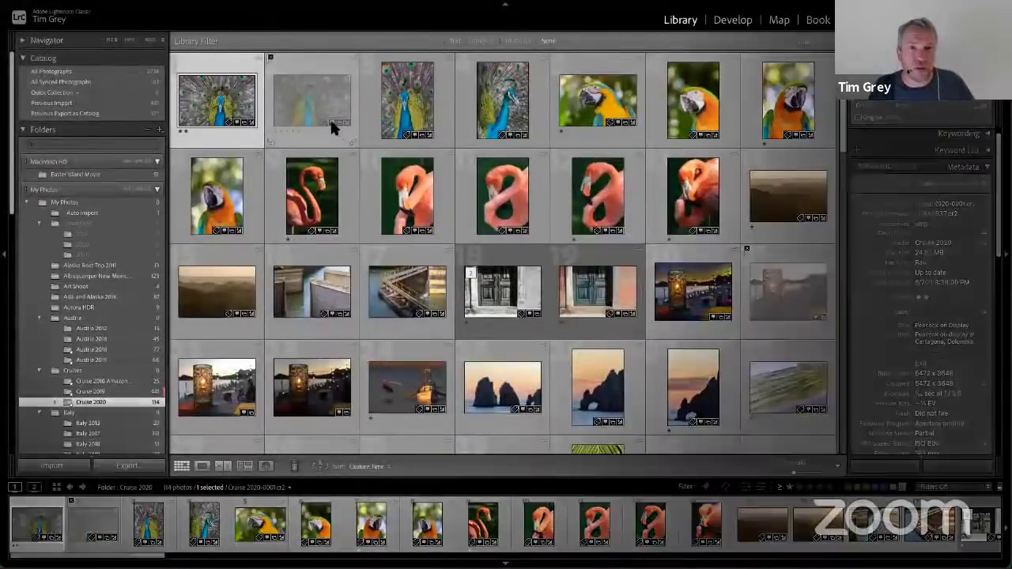
pyautogui.hotkey('ctrl', 'shift', 's')
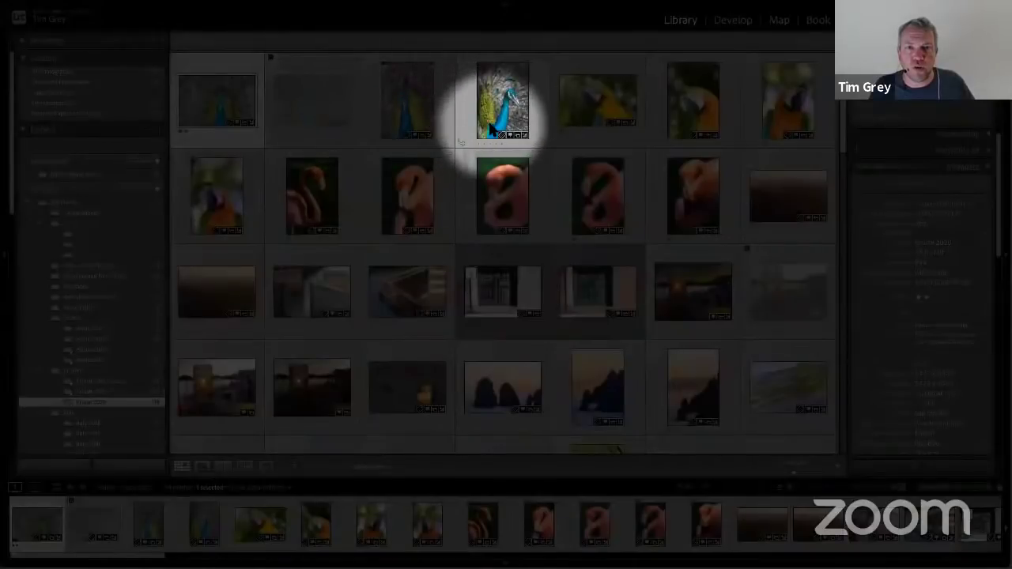
pyautogui.hotkey('ctrl', 'shift', 's')
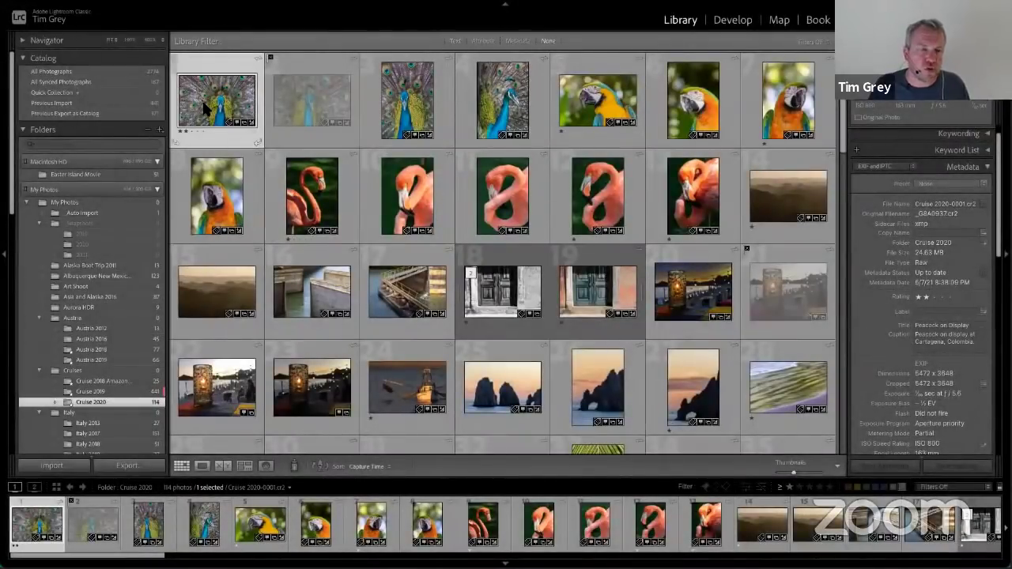
pyautogui.hotkey('ctrl', 'shift', 's')
pyautogui.hotkey('ctrl', 'shift', 's')
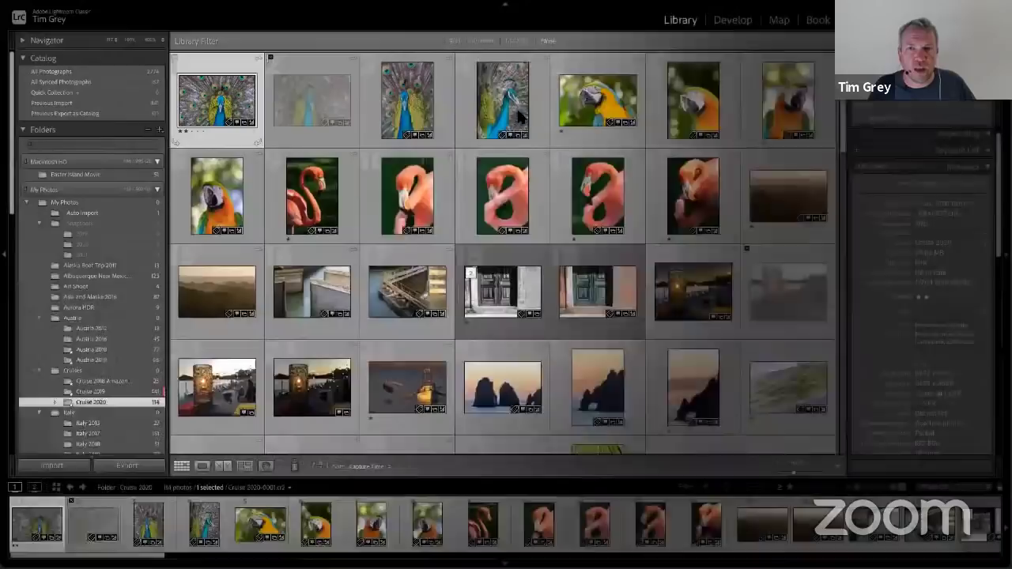
pyautogui.hotkey('ctrl', 'shift', 's')
pyautogui.hotkey('ctrl', 'shift', 's')
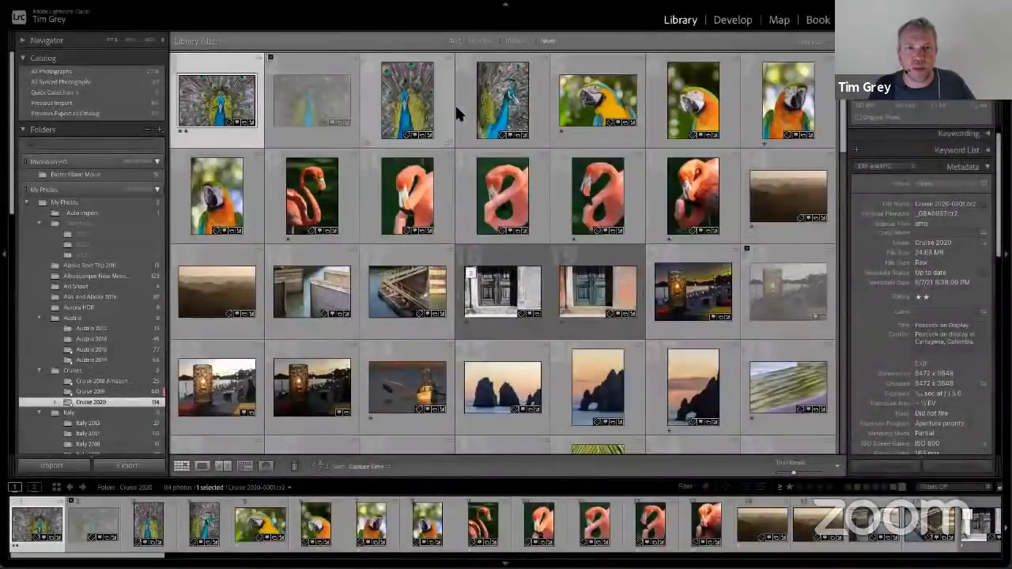
pyautogui.hotkey('ctrl', 'shift', 's')
pyautogui.hotkey('ctrl', 'shift', 's')
pyautogui.hotkey('ctrl', 'shift', 's')
pyautogui.hotkey('ctrl', 'shift', 's')
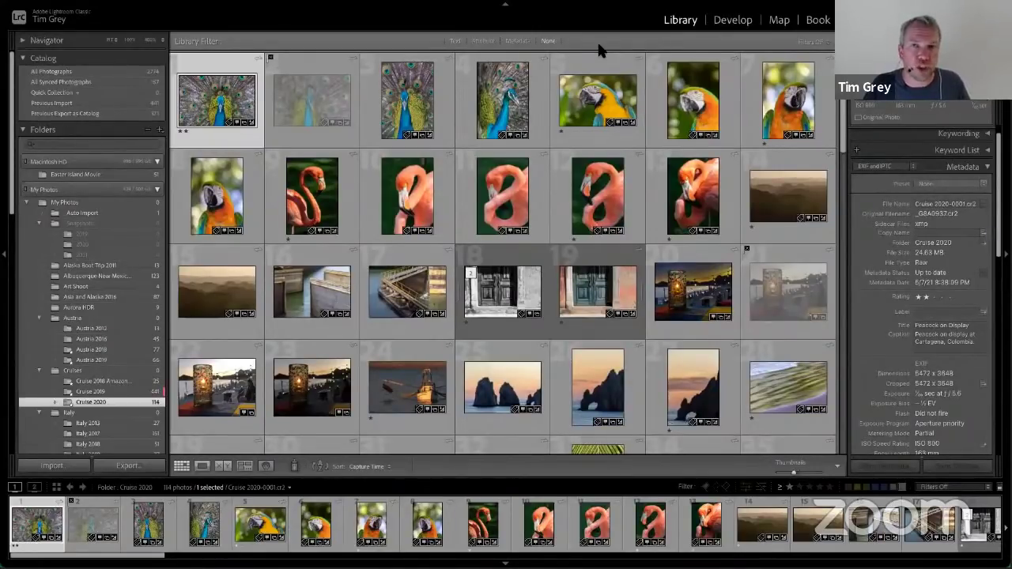
pyautogui.click(483, 41)
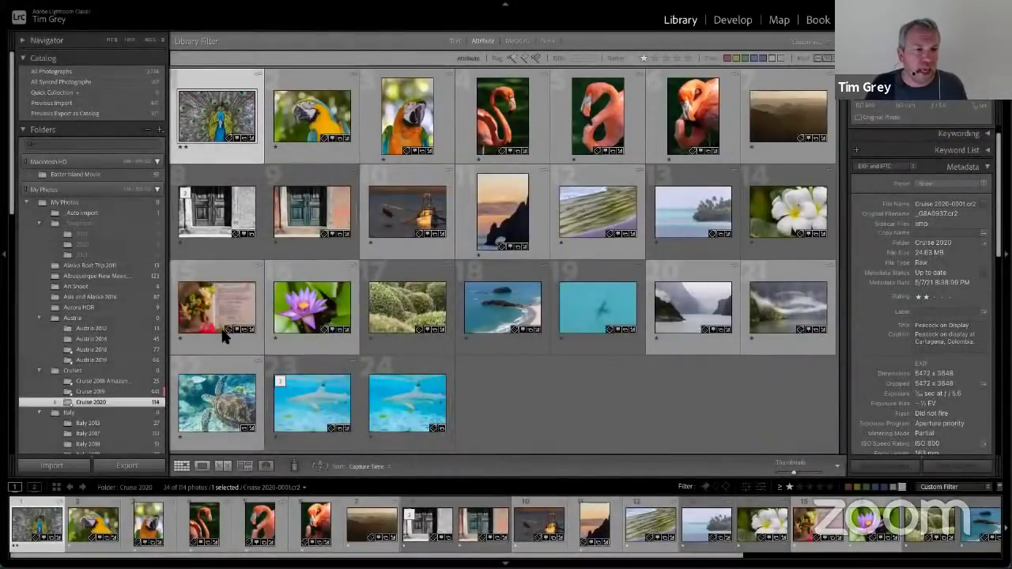
# - Browse the star-filtered photos in the Cruise 2019 folder and each of the folders from Austria 2012 to Austria 2019
pyautogui.click(101, 392)
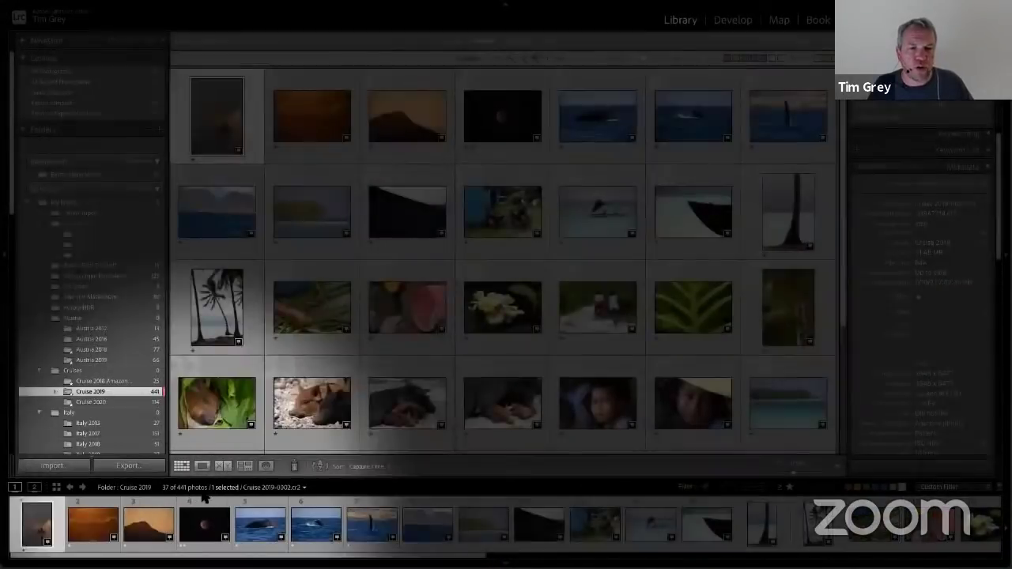
pyautogui.scroll(-3, 581, 313)
pyautogui.scroll(3, 581, 312)
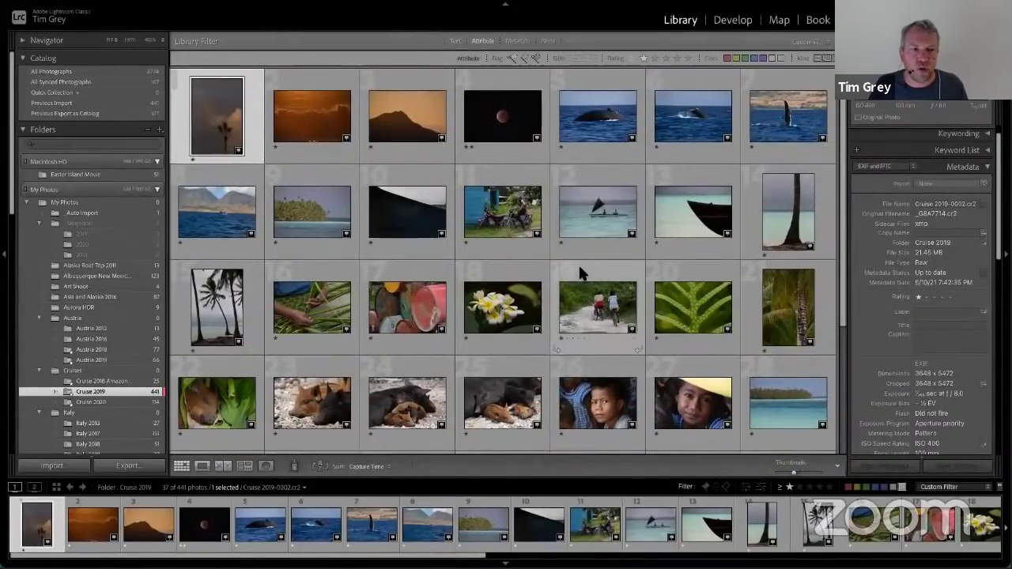
pyautogui.click(93, 329)
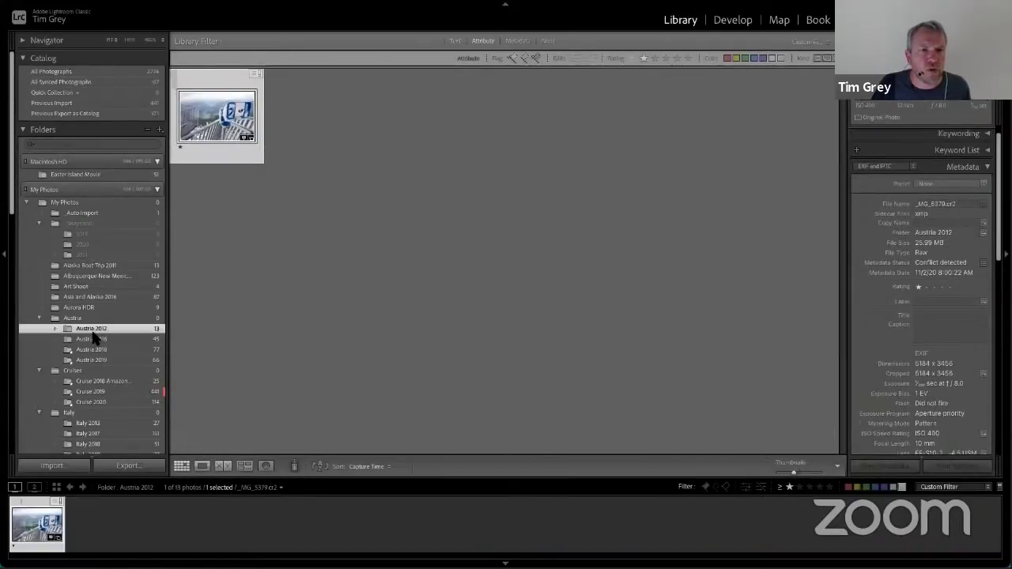
pyautogui.click(92, 339)
pyautogui.click(93, 349)
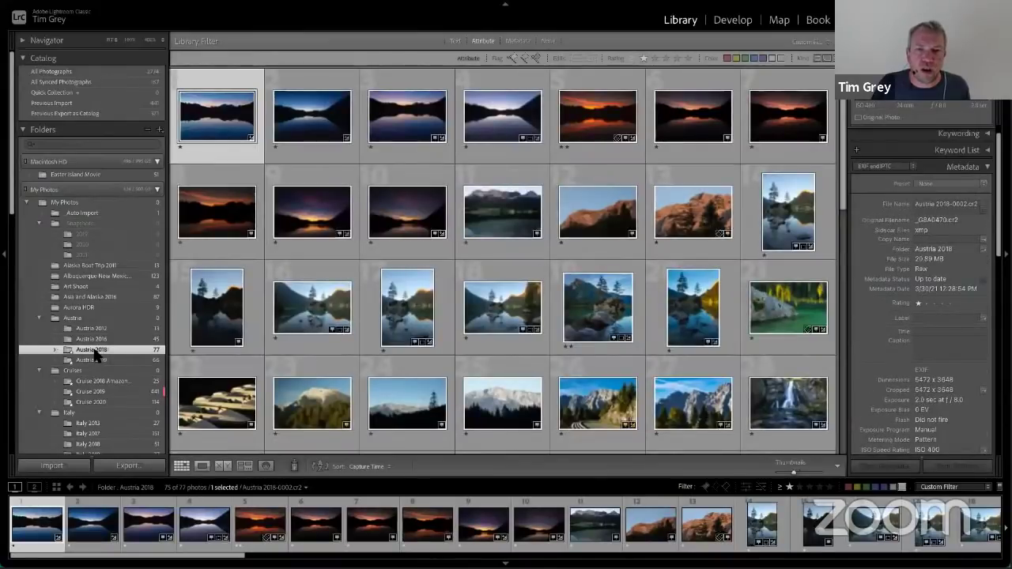
pyautogui.click(94, 359)
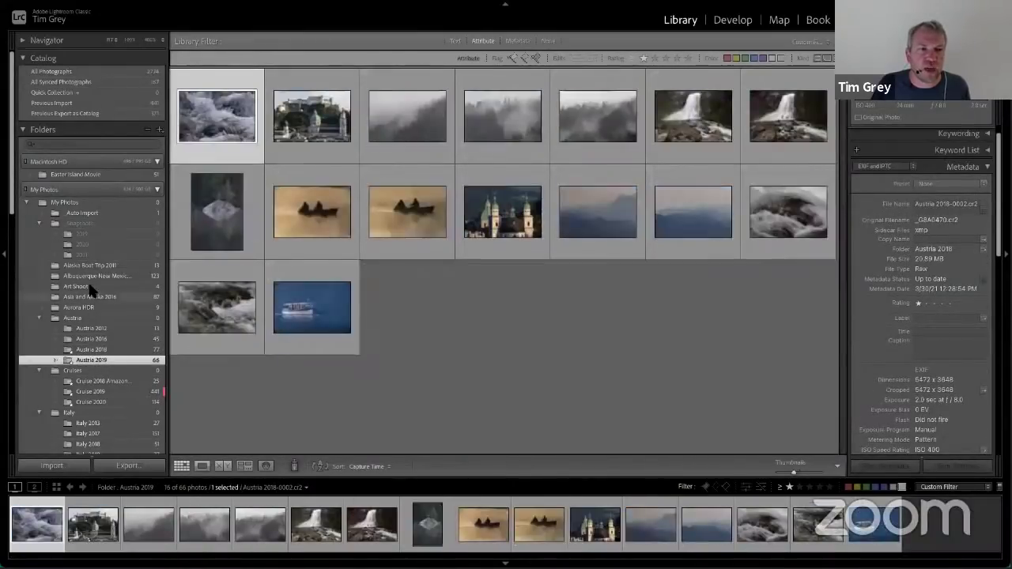
# - Raise the rating filter to two stars or higher in the Albuquerque folder, and check the Asia and Alaska 2016 and Austria 2012 folders
pyautogui.click(92, 277)
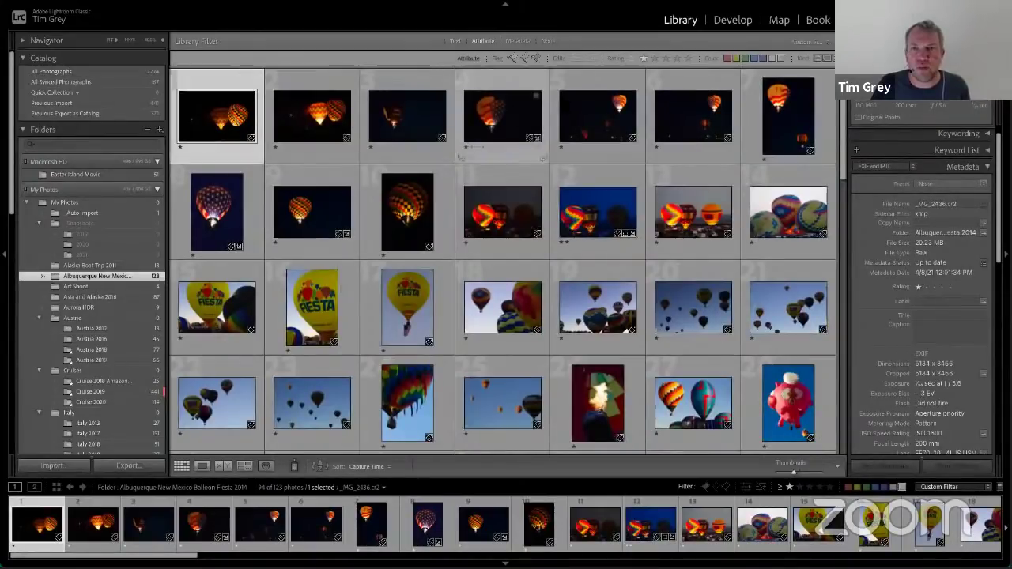
pyautogui.click(654, 58)
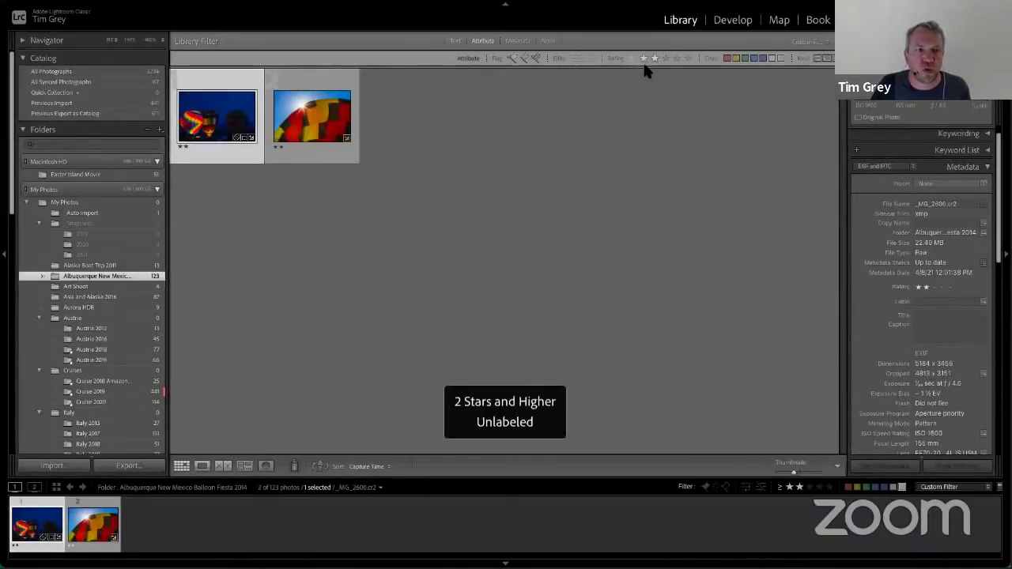
pyautogui.click(103, 296)
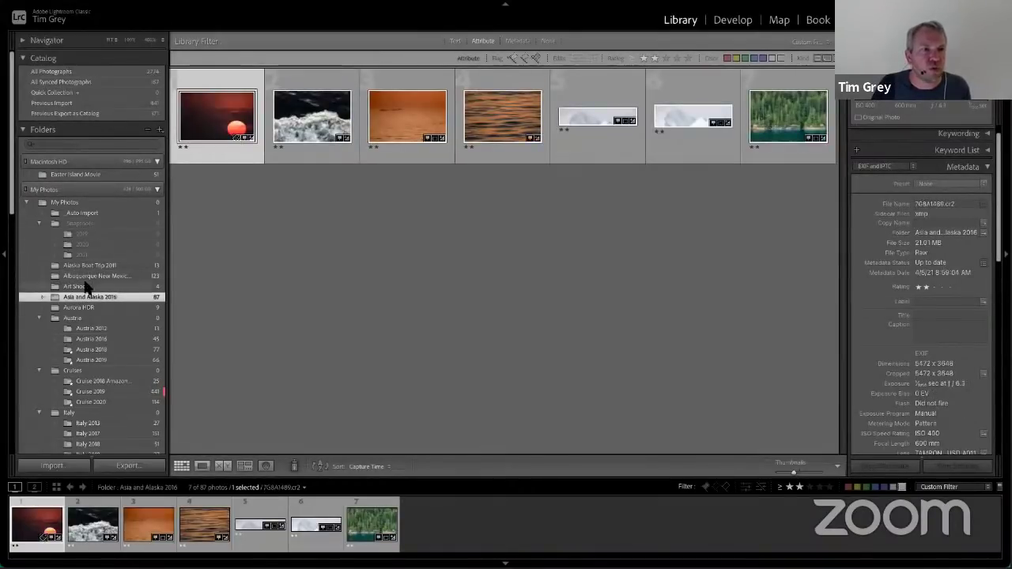
pyautogui.click(89, 330)
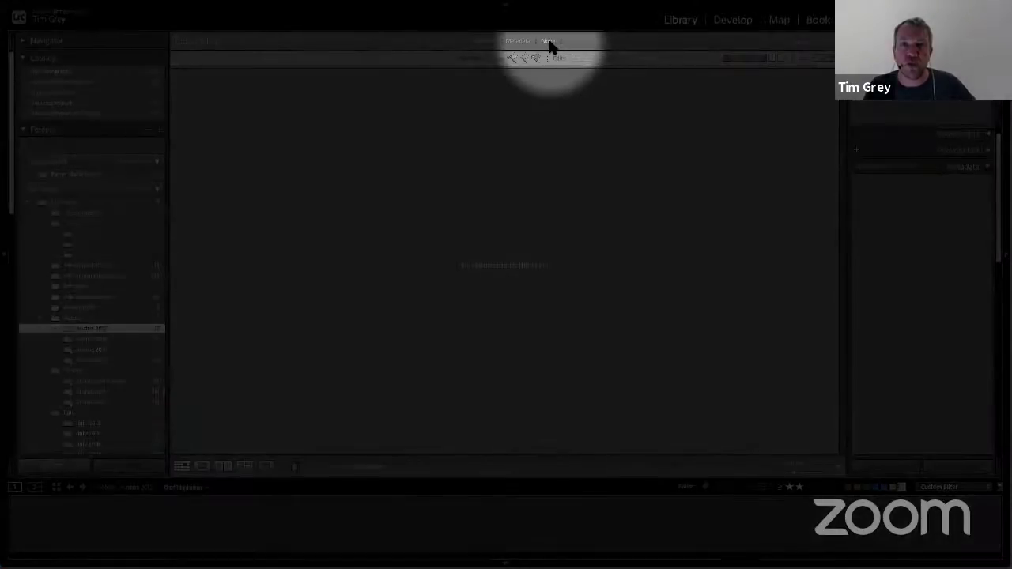
# - Turn the filter off and back on for the Austria 2012 folder, and browse the next folders through Austria 2018
pyautogui.click(548, 41)
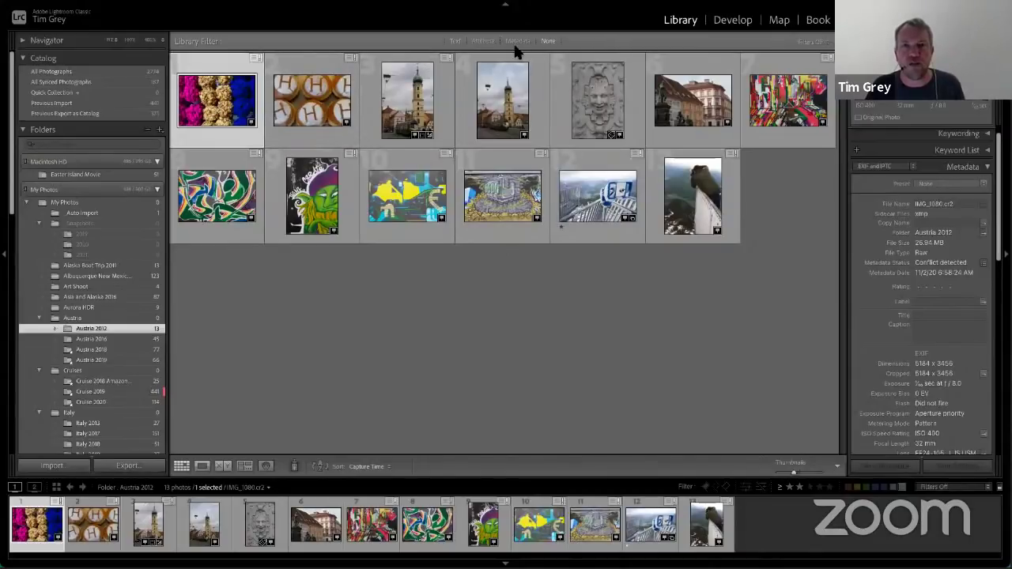
pyautogui.click(483, 40)
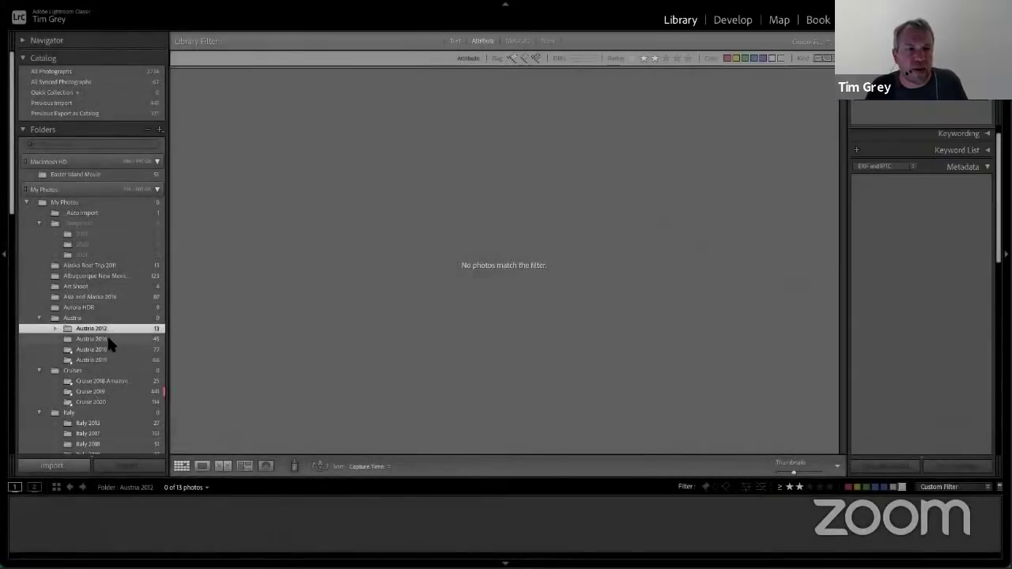
pyautogui.click(109, 339)
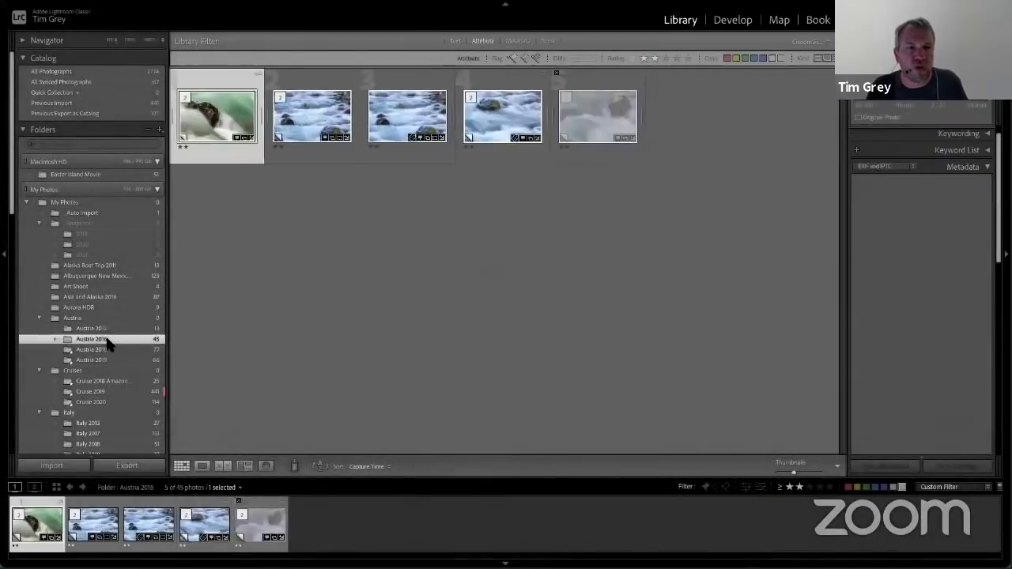
pyautogui.click(98, 351)
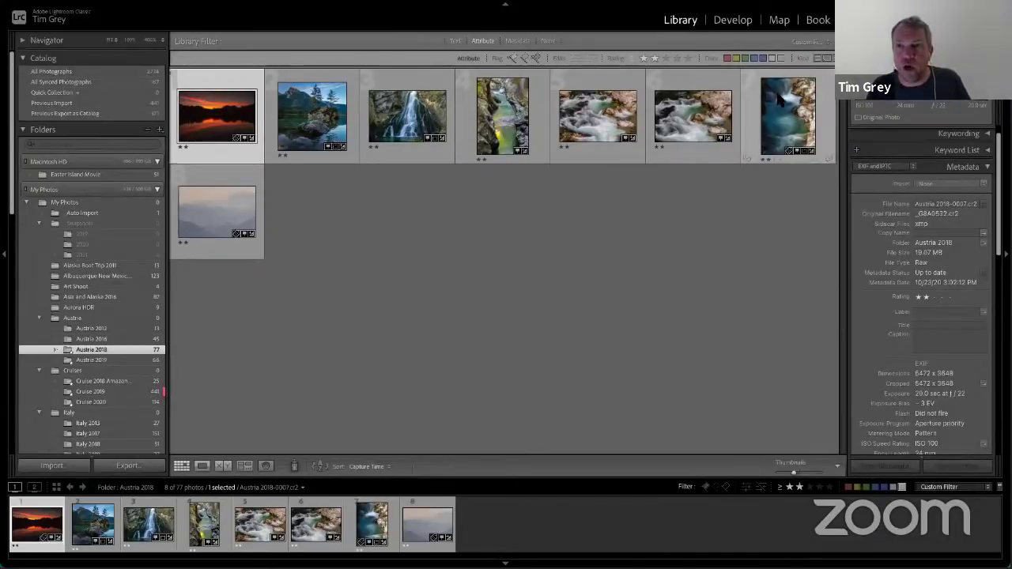
# - Clear the library filter in the Austria 2018 folder and restore the attribute filter
pyautogui.press('super+alt+4')
pyautogui.hotkey('shift', 'l')
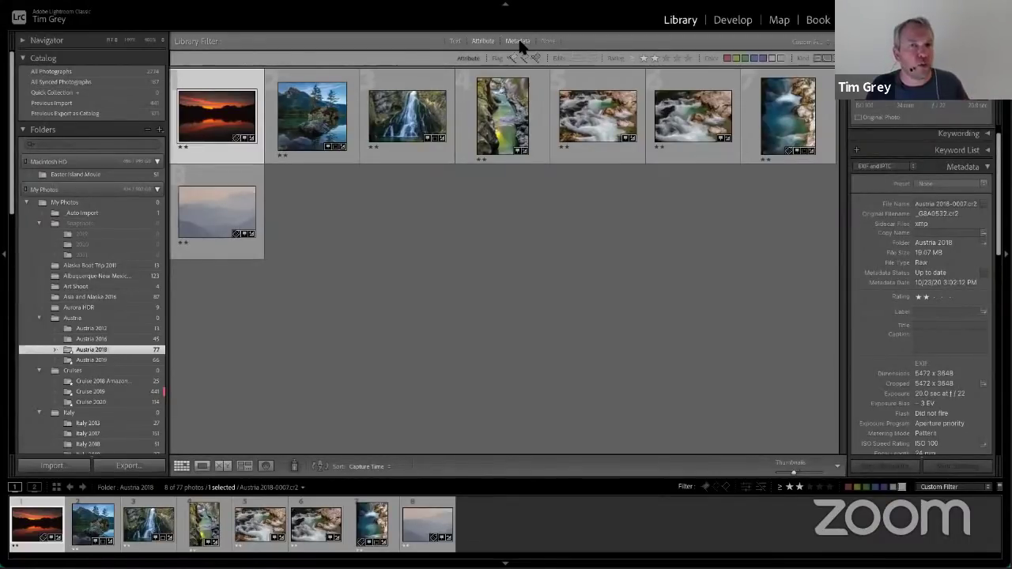
pyautogui.click(549, 44)
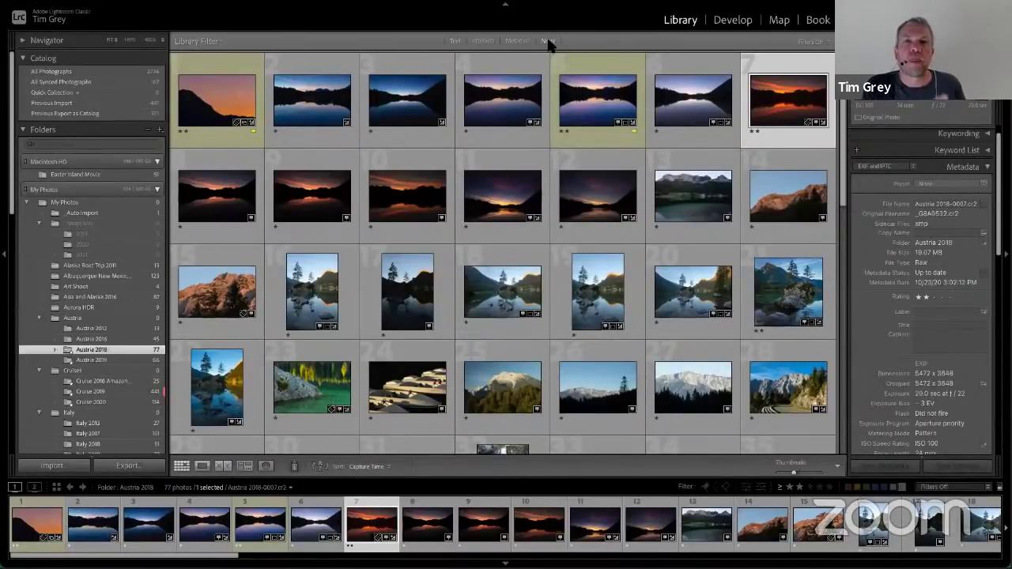
pyautogui.click(483, 41)
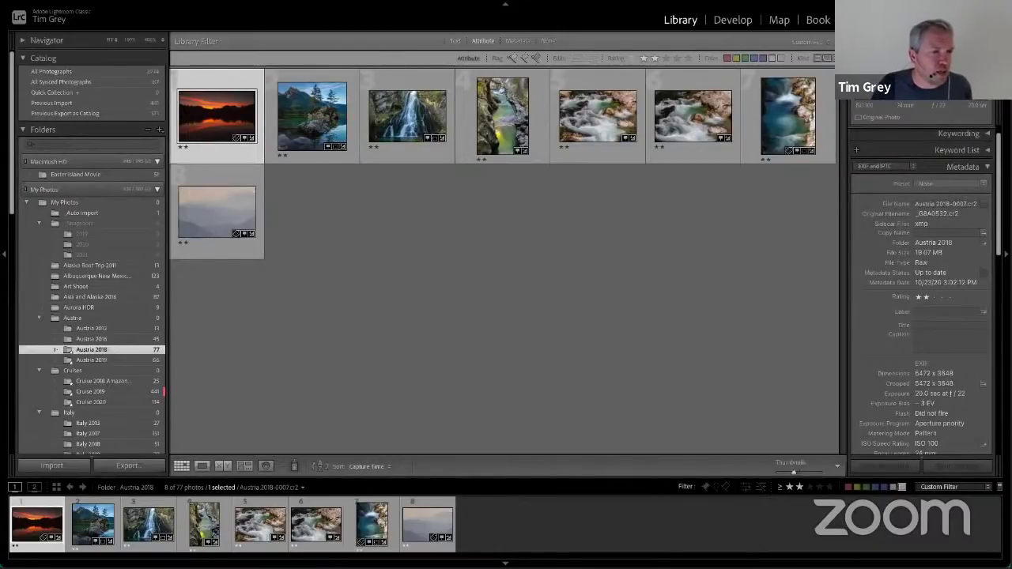
# - Open All Photographs and view the photos rated two stars or higher from the beginning of the grid
pyautogui.scroll(1, 67, 79)
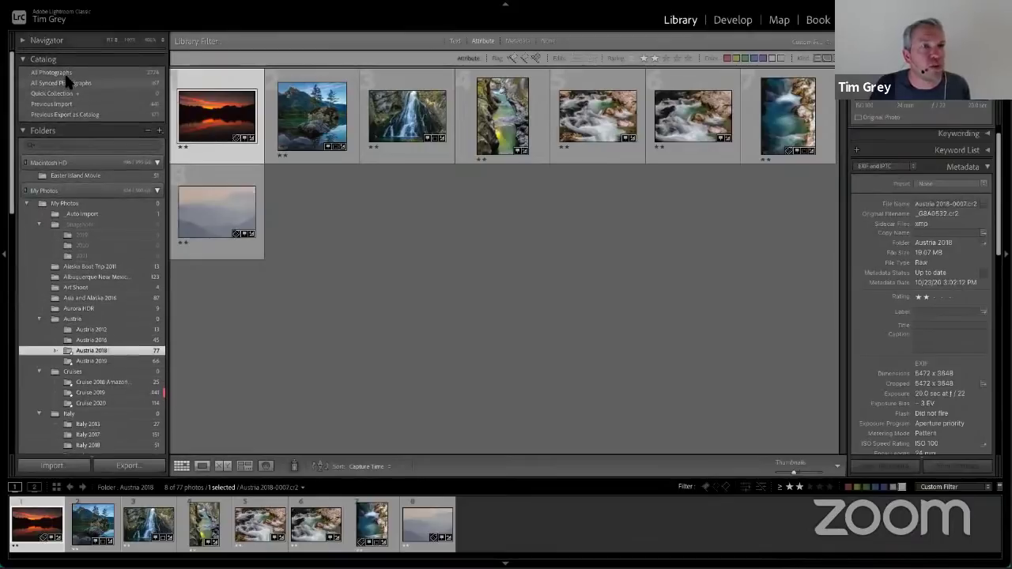
pyautogui.click(64, 74)
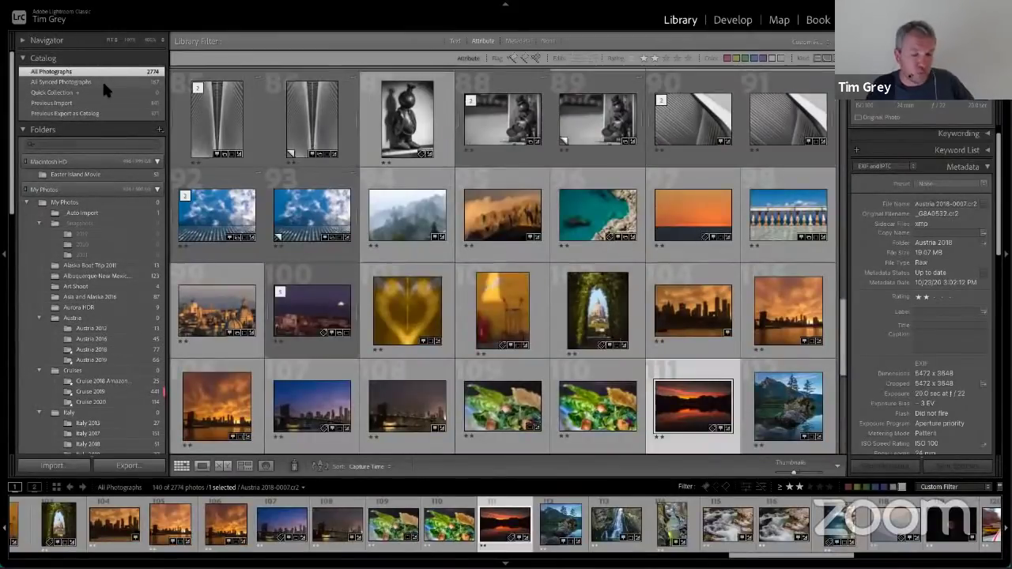
pyautogui.press('l')
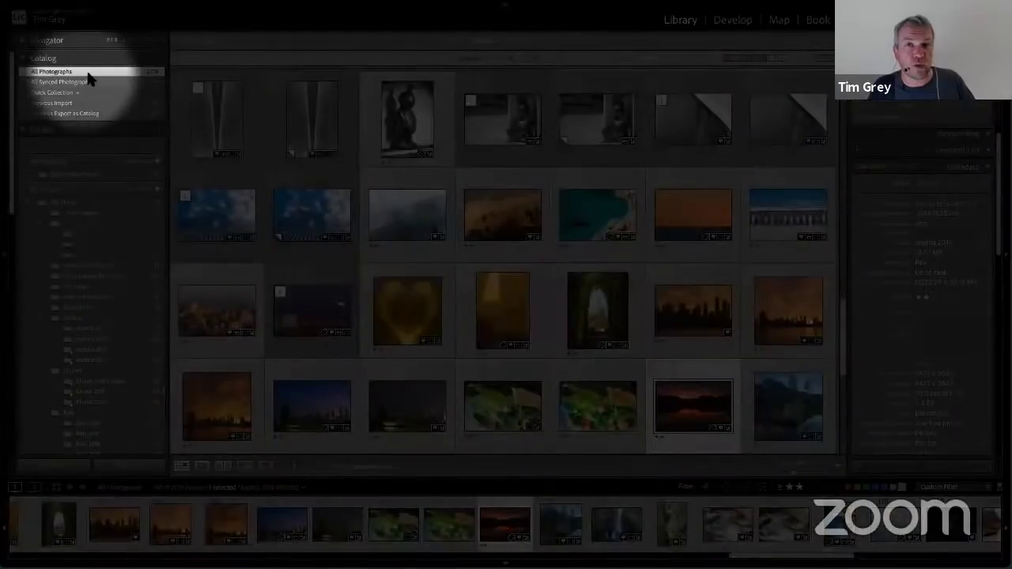
pyautogui.press('Escape')
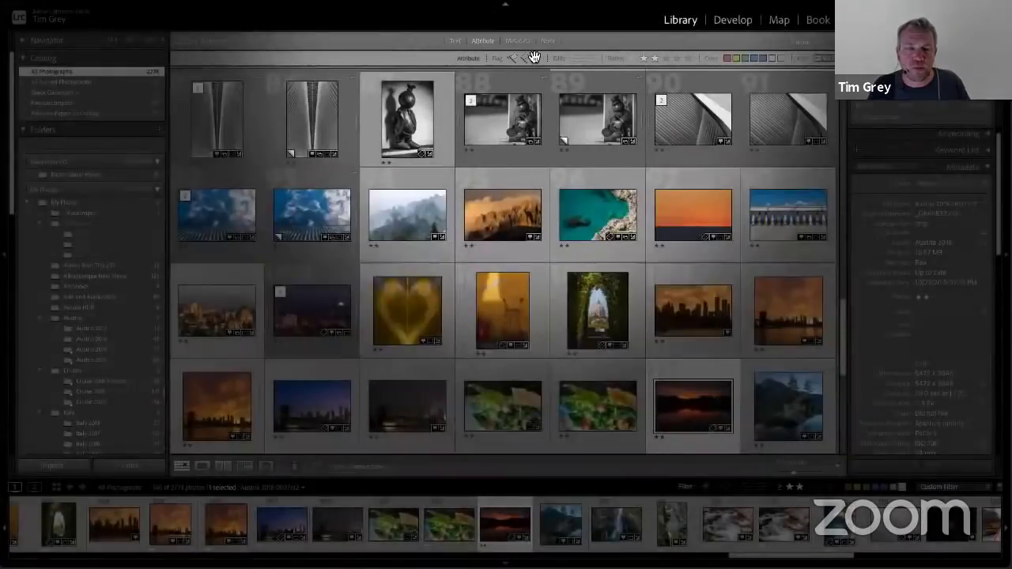
pyautogui.scroll(1, 639, 204)
pyautogui.scroll(15, 639, 204)
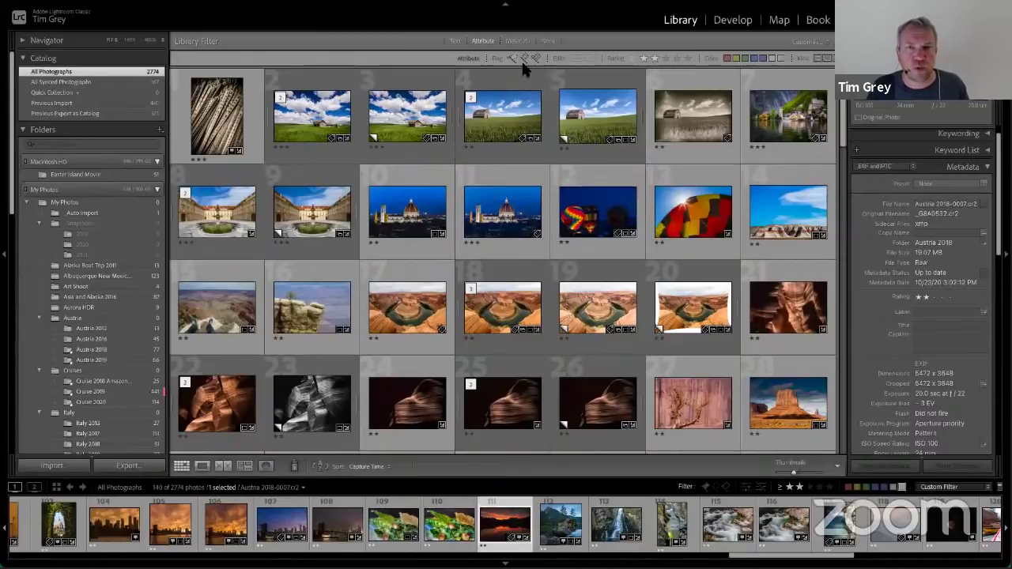
# - Replace the attribute filter with a text filter for any searchable field containing "edit"
pyautogui.keyDown('shift'); pyautogui.click(455, 40); pyautogui.keyUp('shift')
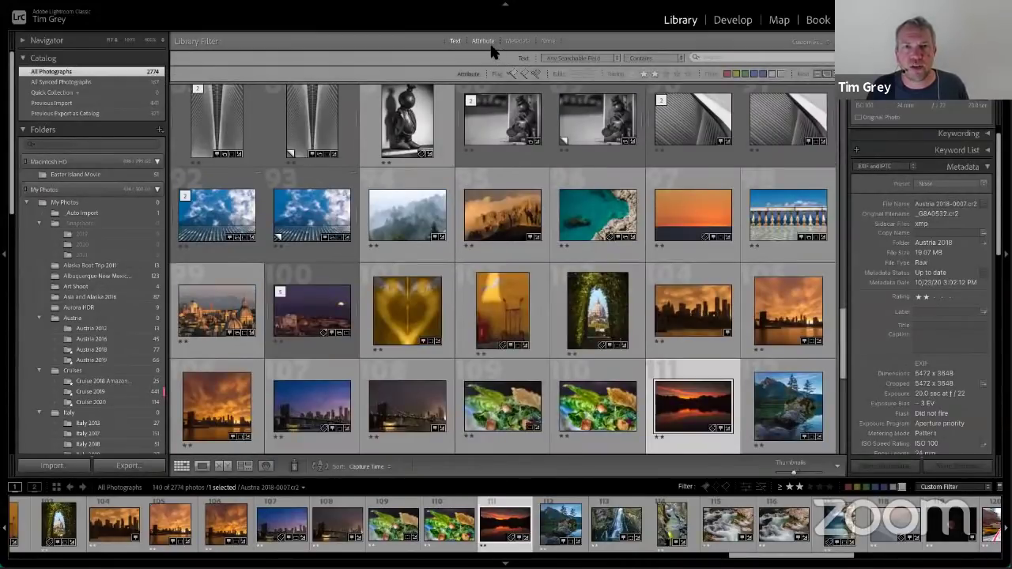
pyautogui.keyDown('shift'); pyautogui.click(483, 41); pyautogui.keyUp('shift')
pyautogui.click(734, 57)
pyautogui.write('edit')
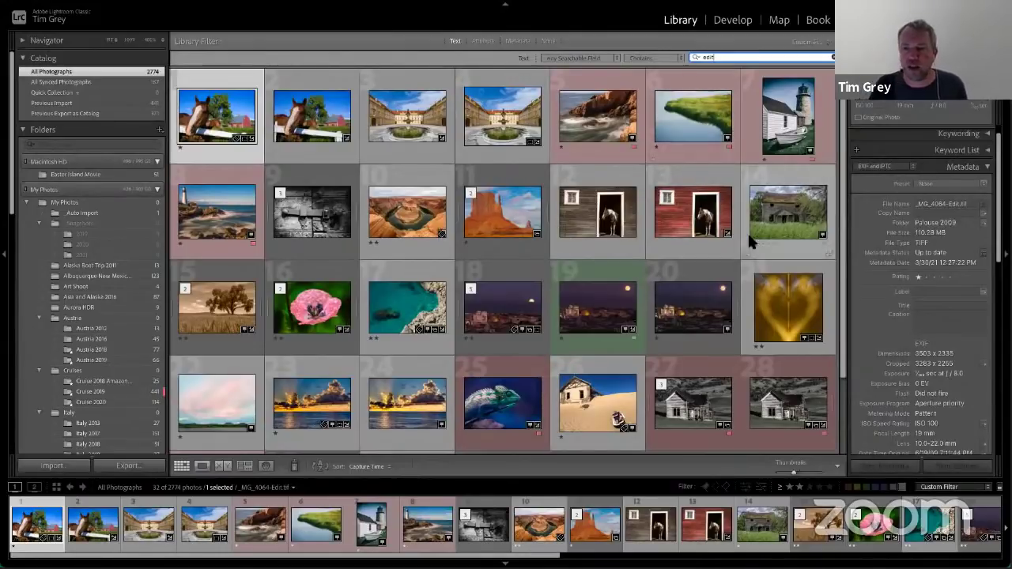
# - Open the black-and-white farmhouse photo in Loupe view and switch to its painterly edited version in the same stack
pyautogui.click(772, 405)
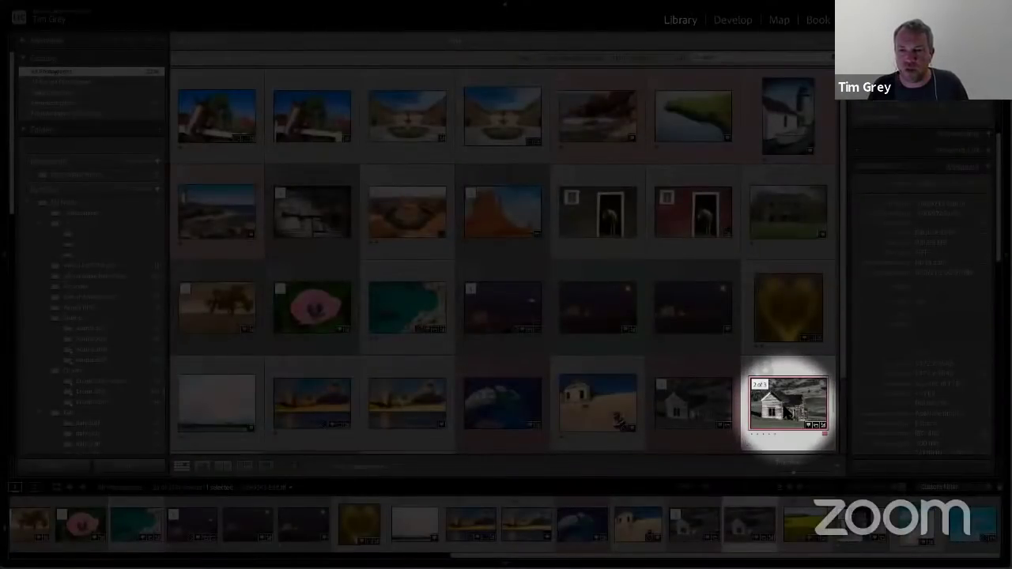
pyautogui.doubleClick(788, 410)
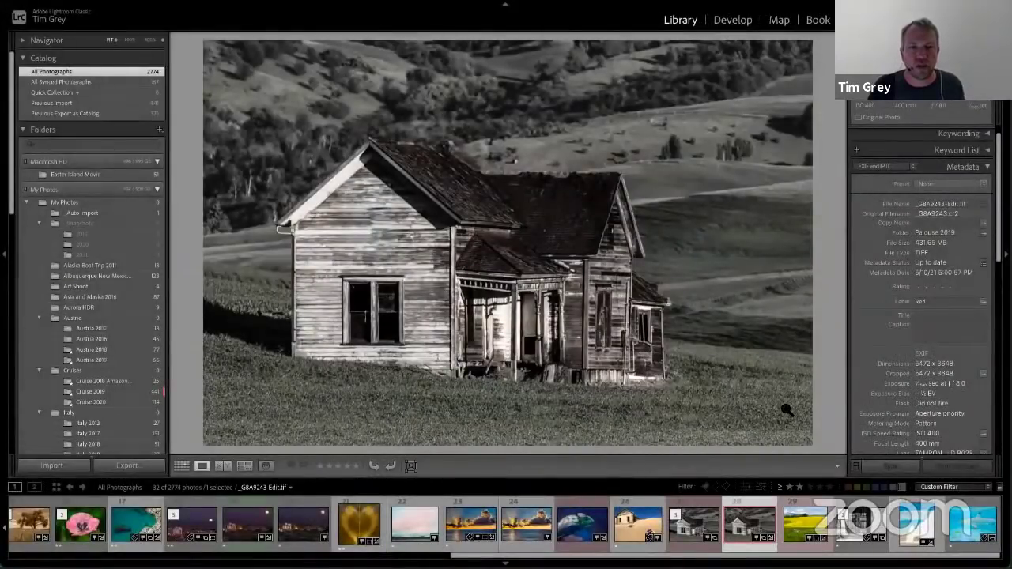
pyautogui.click(711, 538)
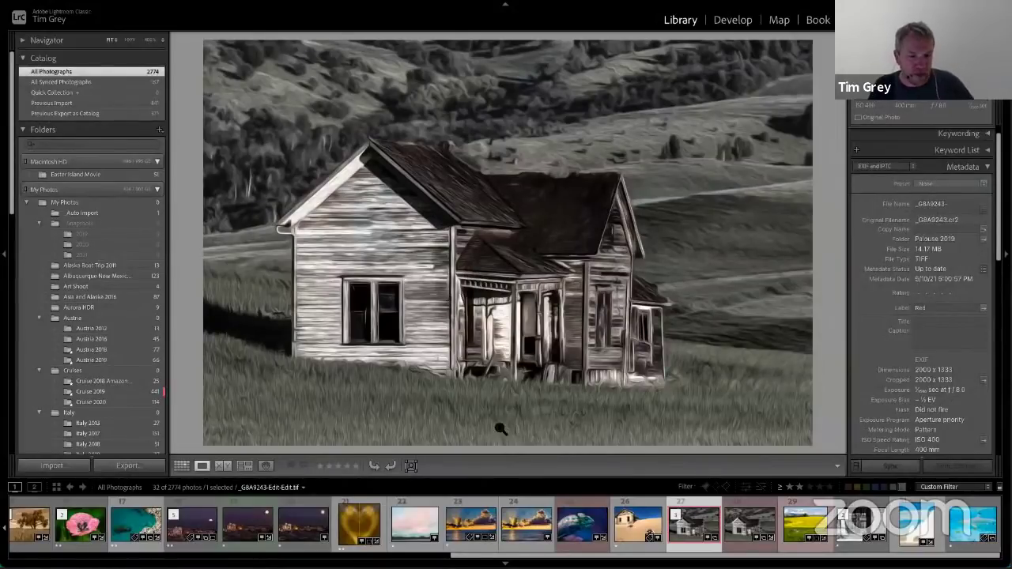
# - Examine the file name and the metadata of the painterly farmhouse image, including its label
pyautogui.press('alt+super+m')
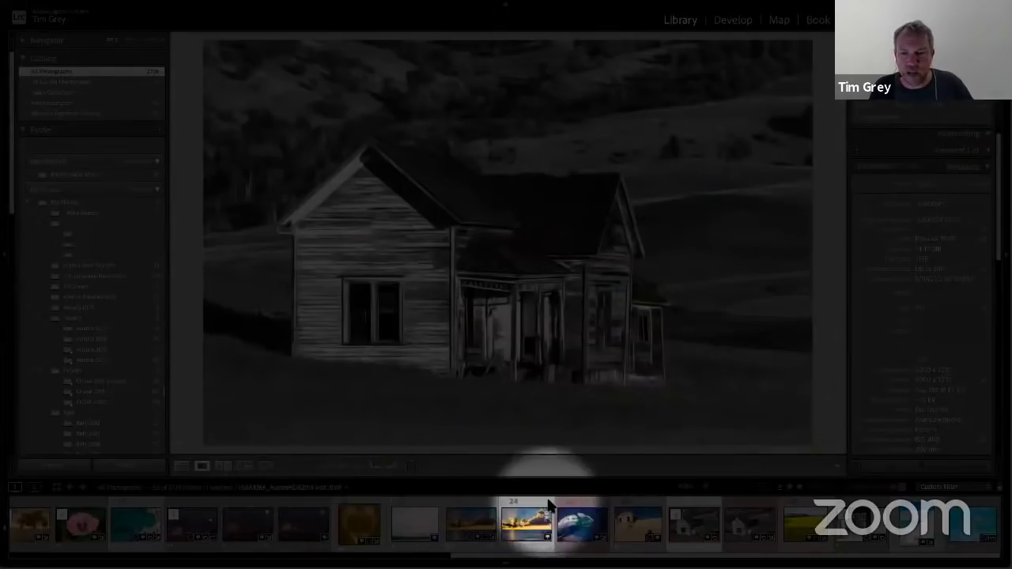
pyautogui.press('alt+super+m')
pyautogui.press('alt+super+m')
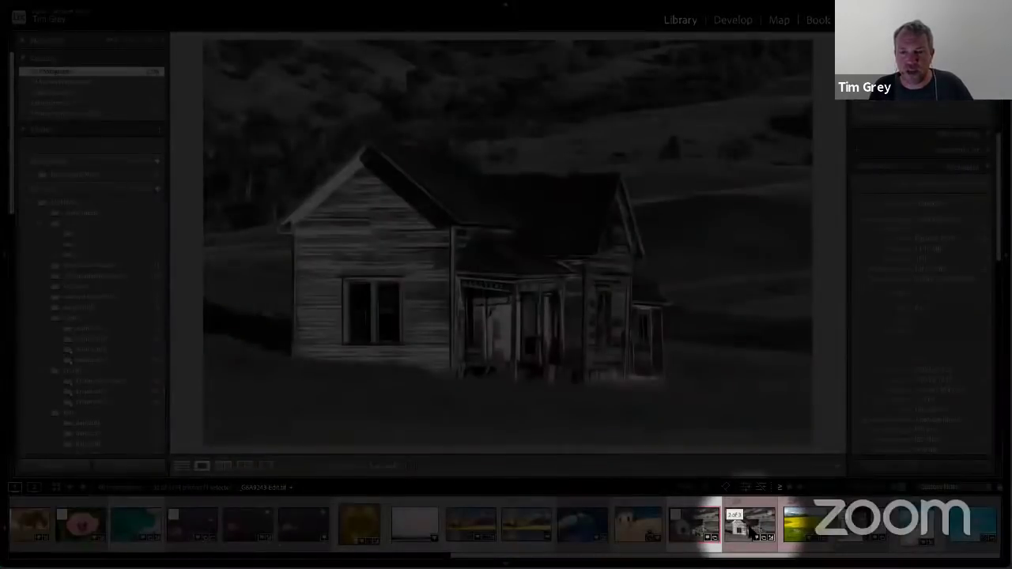
pyautogui.press('alt+super+m')
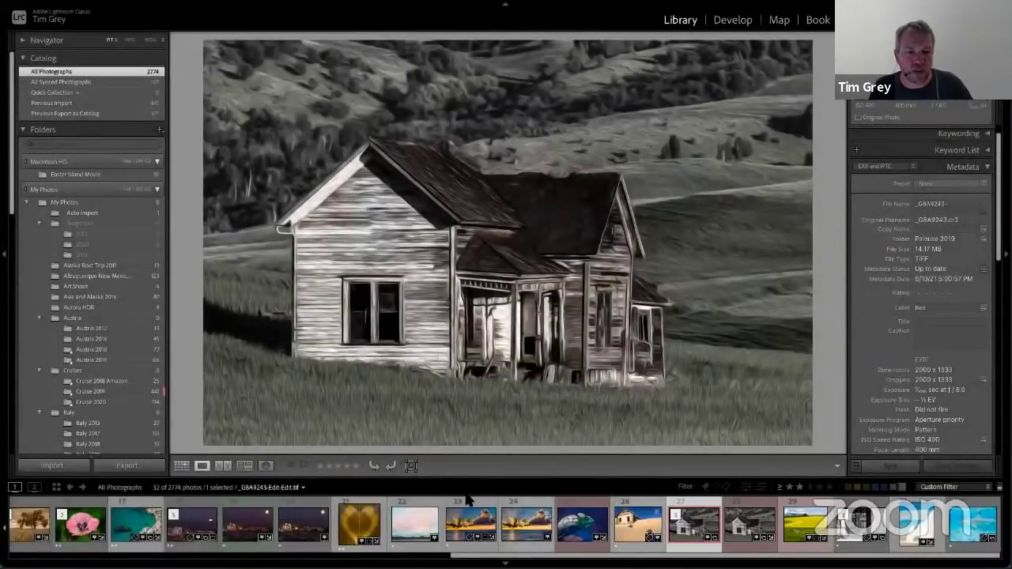
pyautogui.press('alt+super+m')
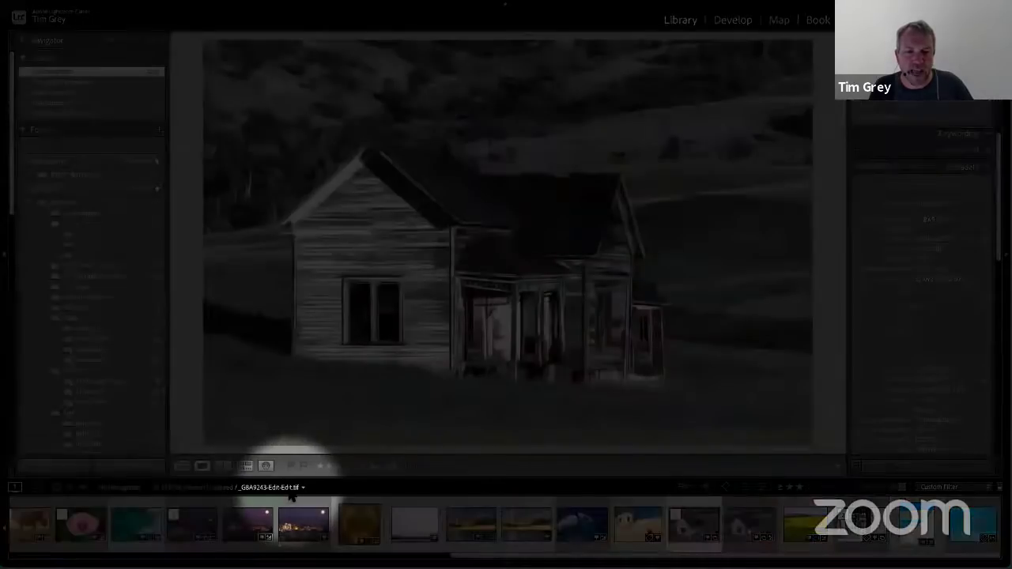
pyautogui.press('alt+super+m')
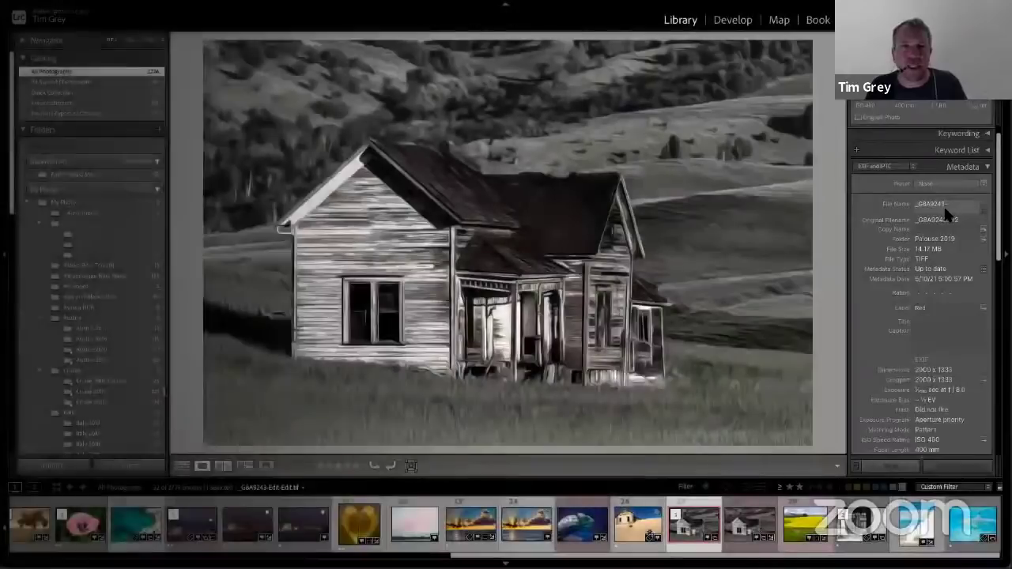
pyautogui.scroll(-1, 938, 229)
pyautogui.scroll(-5, 937, 237)
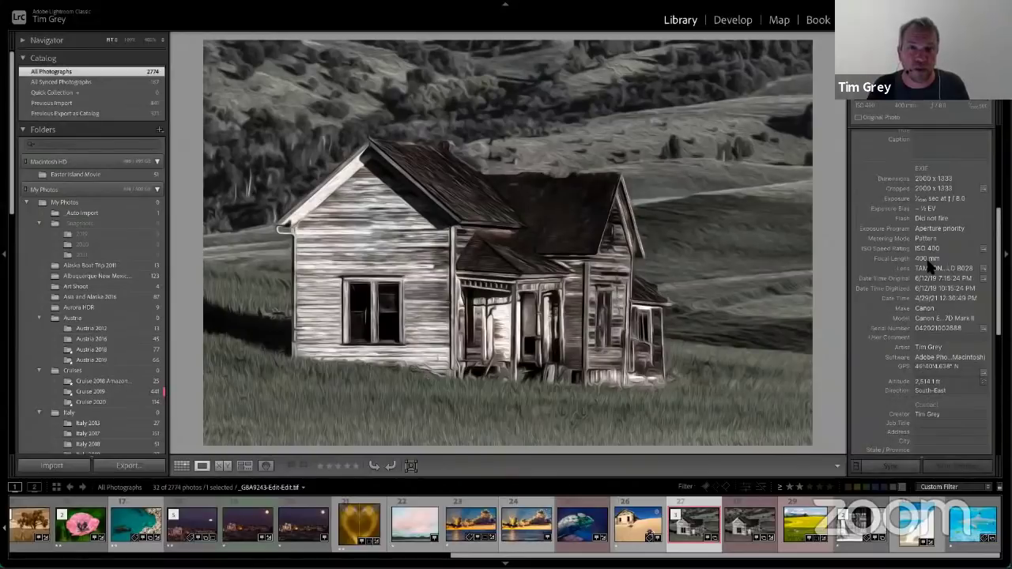
pyautogui.scroll(3, 933, 260)
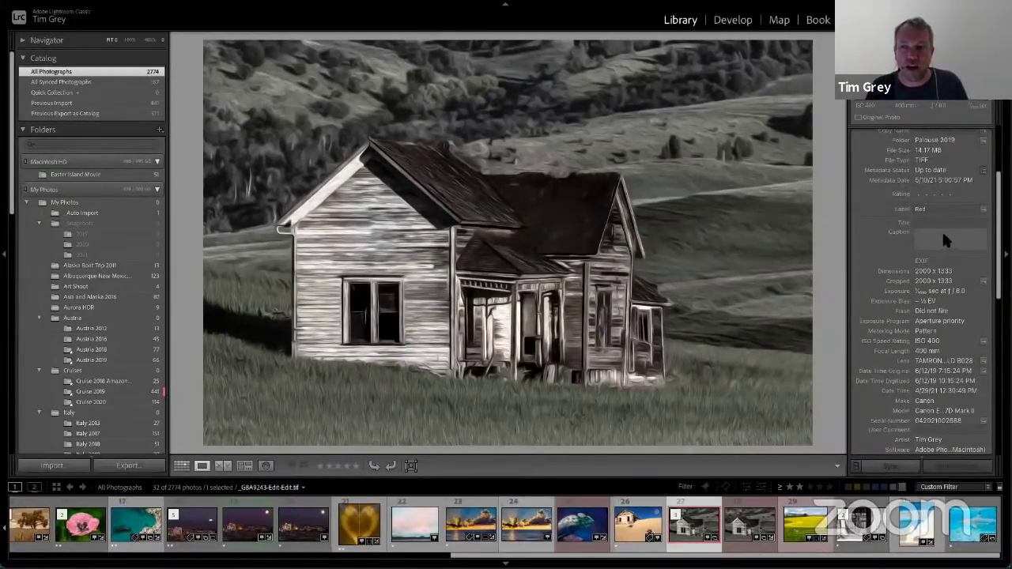
pyautogui.scroll(-2, 925, 253)
pyautogui.scroll(2, 919, 268)
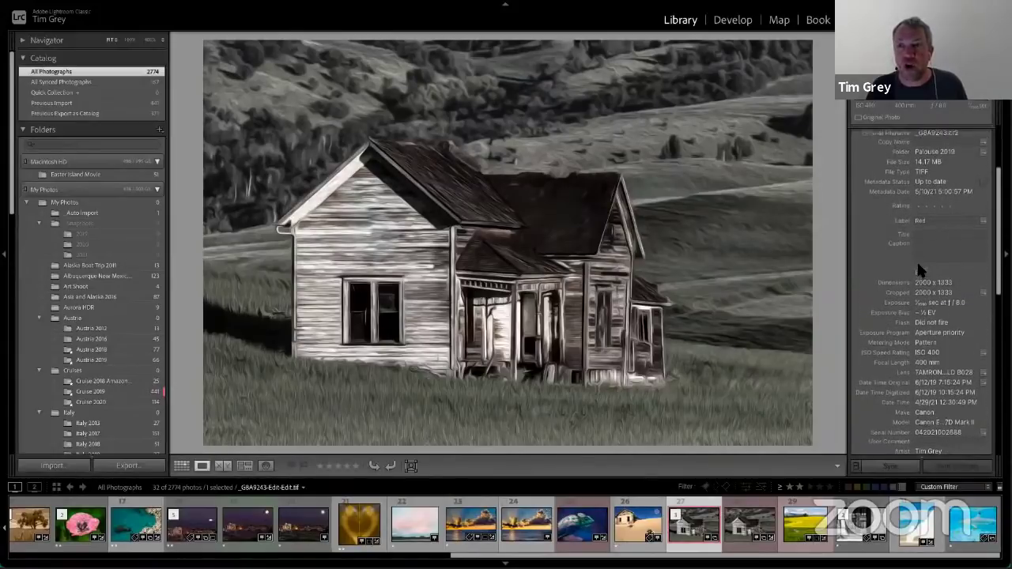
pyautogui.hotkey('ctrl', 'alt', 's')
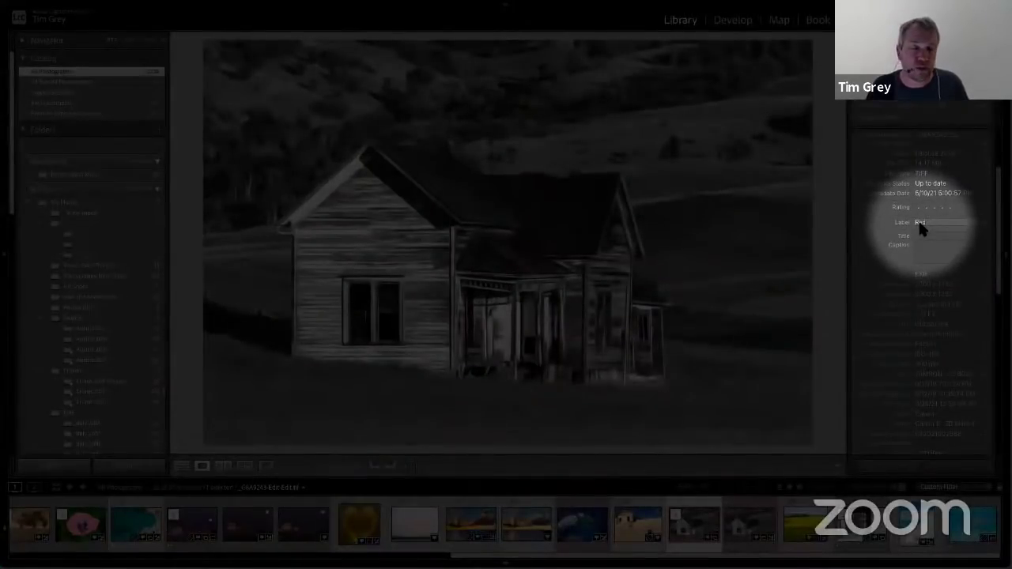
pyautogui.hotkey('ctrl', 'alt', 's')
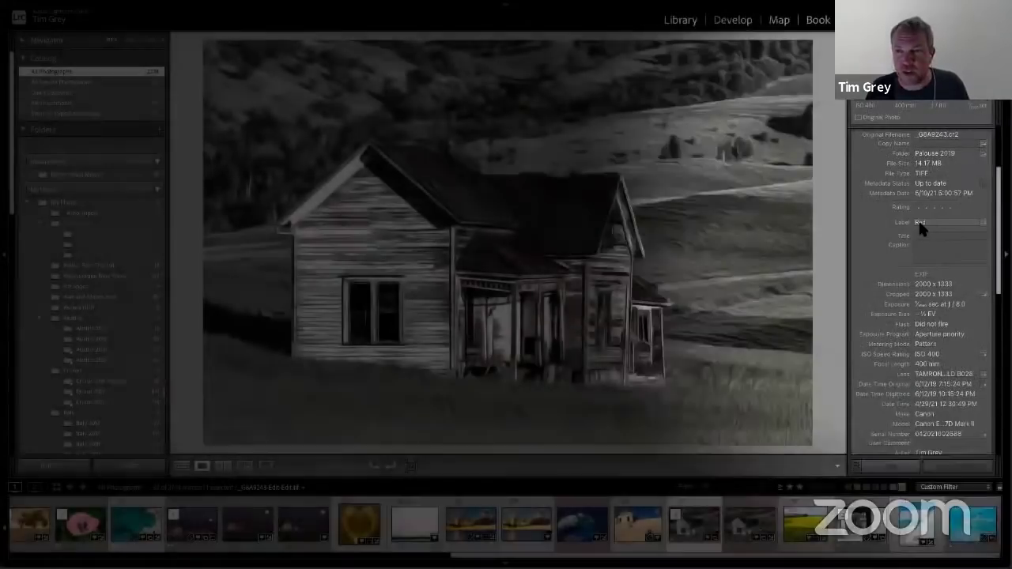
# - Rename the painterly farmhouse image file to "_G8A9243-Oil Paint.tif" in its metadata
pyautogui.scroll(3, 925, 210)
pyautogui.click(932, 190)
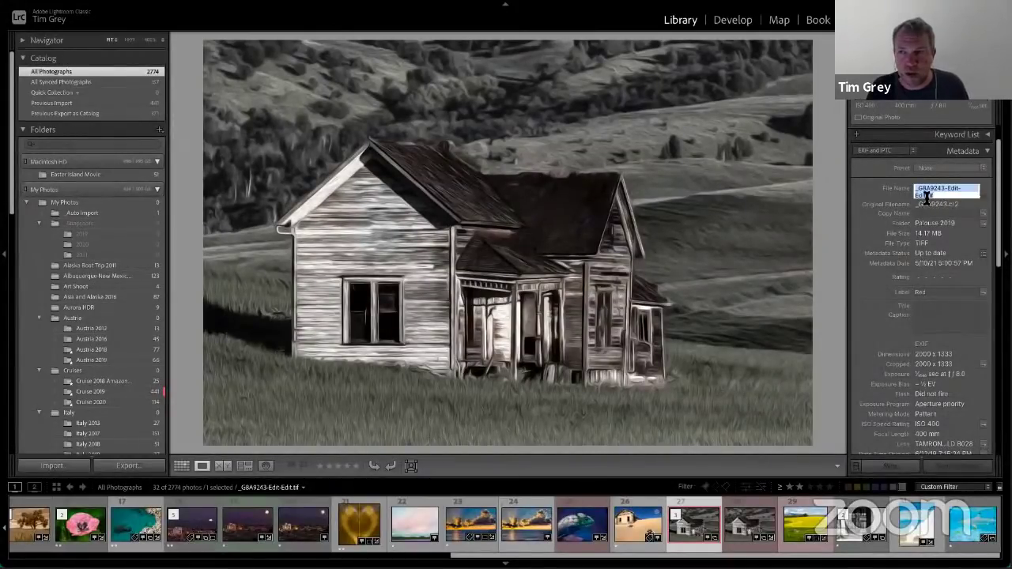
pyautogui.click(947, 192)
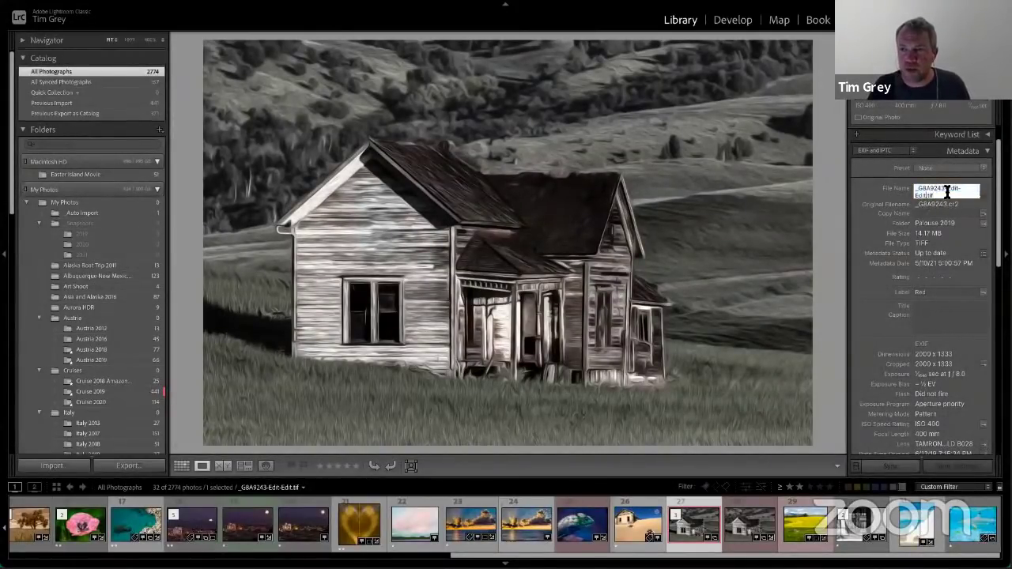
pyautogui.press('BackSpace')
pyautogui.press('BackSpace')
pyautogui.press('BackSpace')
pyautogui.press('BackSpace')
pyautogui.press('BackSpace')
pyautogui.press('BackSpace')
pyautogui.press('BackSpace')
pyautogui.press('BackSpace')
pyautogui.press('BackSpace')
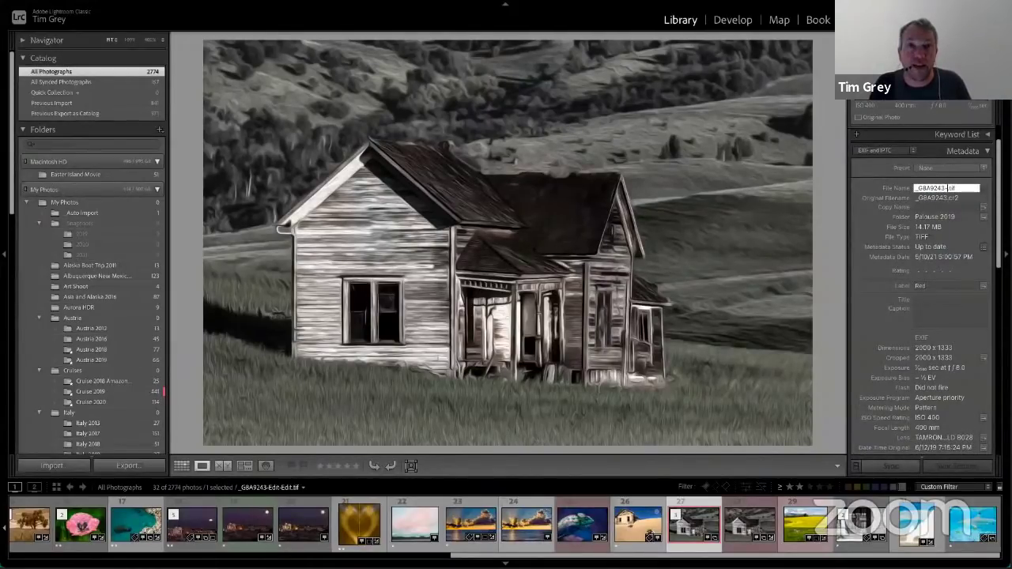
pyautogui.write('Oil Paint')
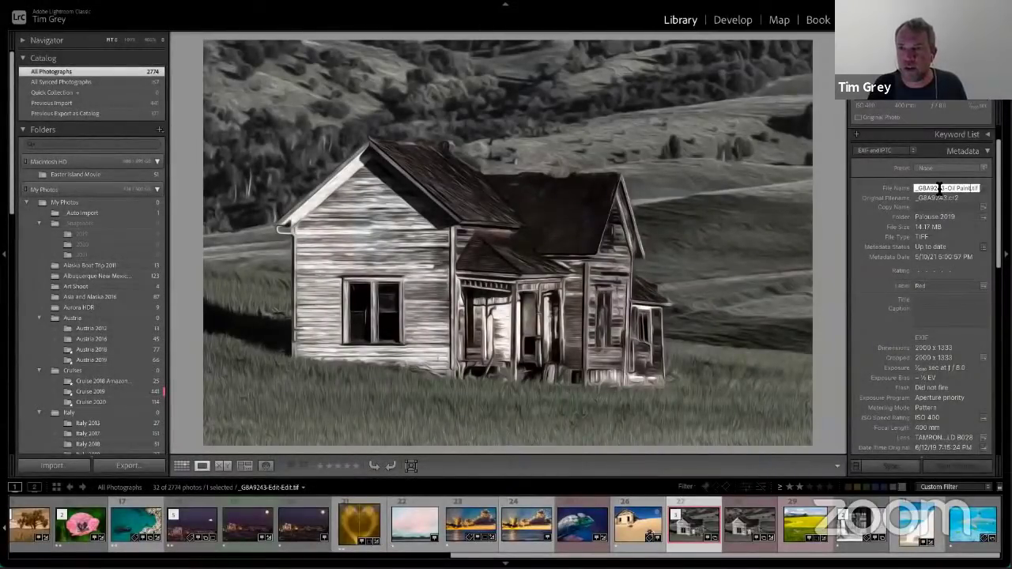
pyautogui.press('Return')
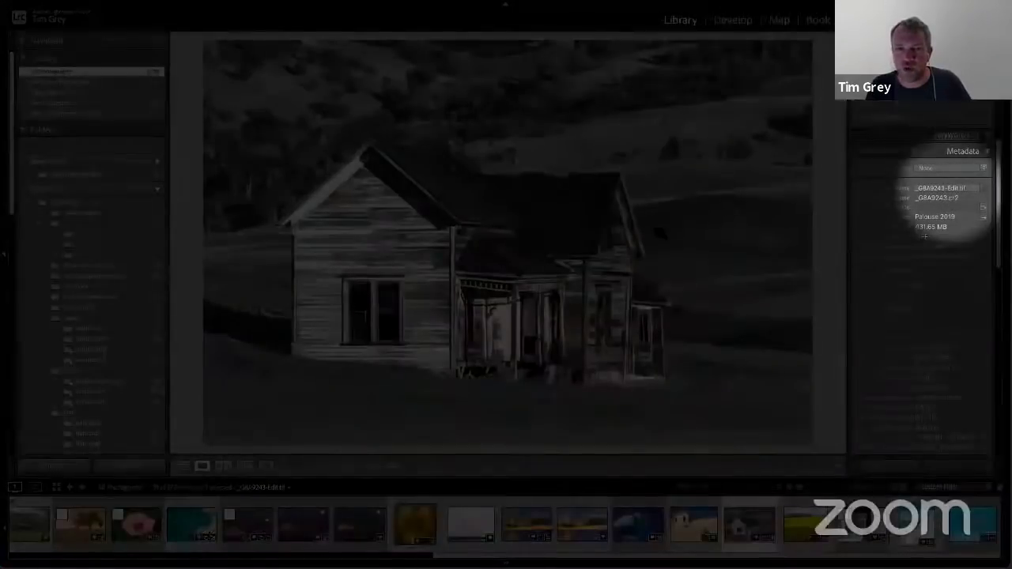
# - Return to the grid of All Photographs and replace the text filter's search term with "Oil"
pyautogui.hotkey('ctrl', 'alt', 's')
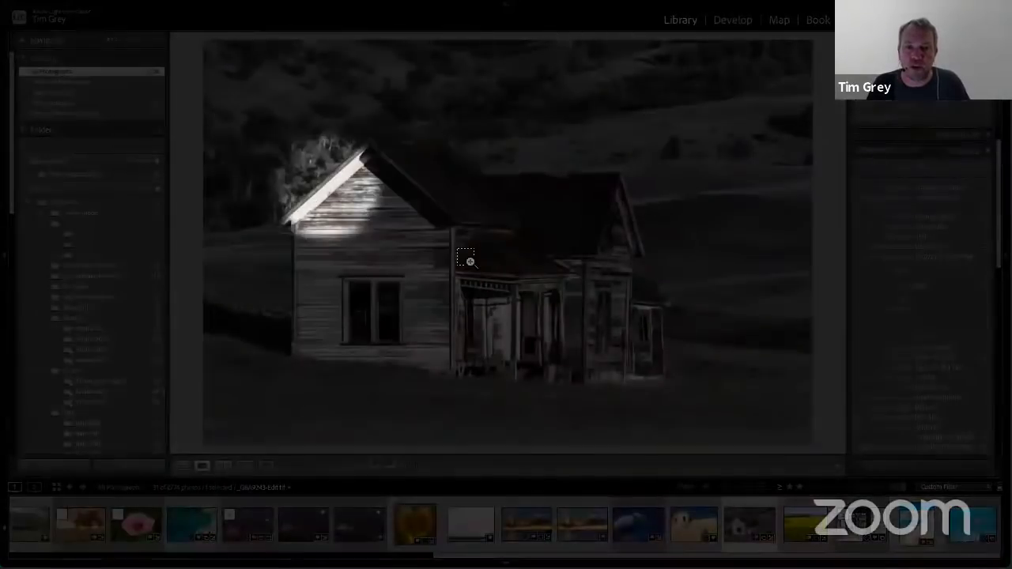
pyautogui.hotkey('ctrl', 'alt', 's')
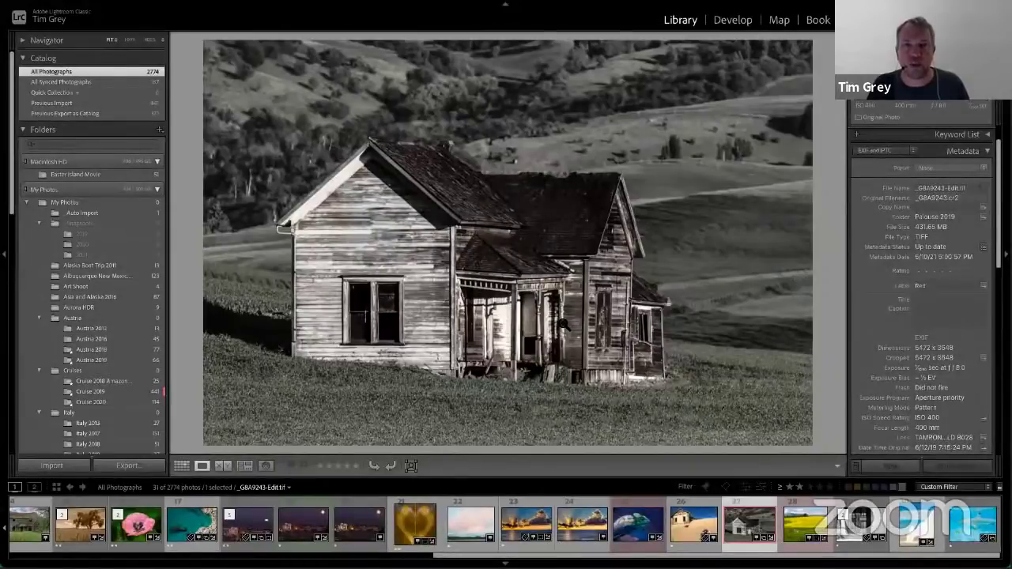
pyautogui.press('g')
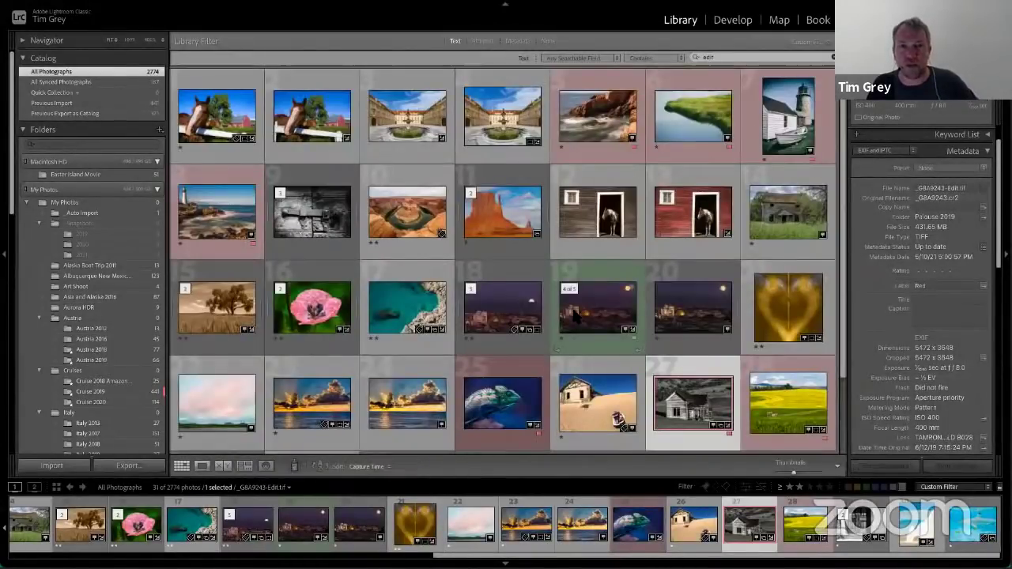
pyautogui.hotkey('ctrl', 'alt', 's')
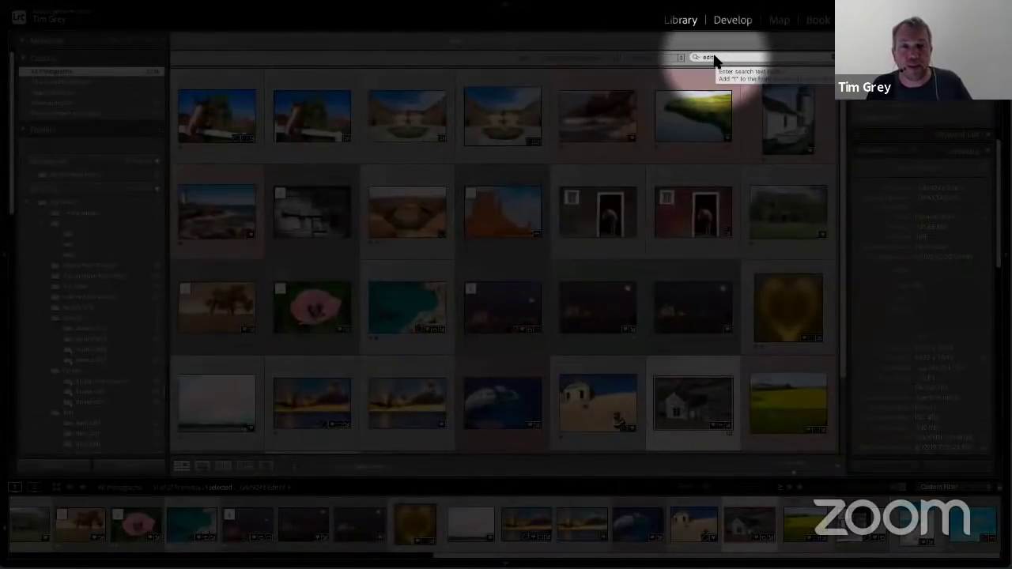
pyautogui.click(726, 57)
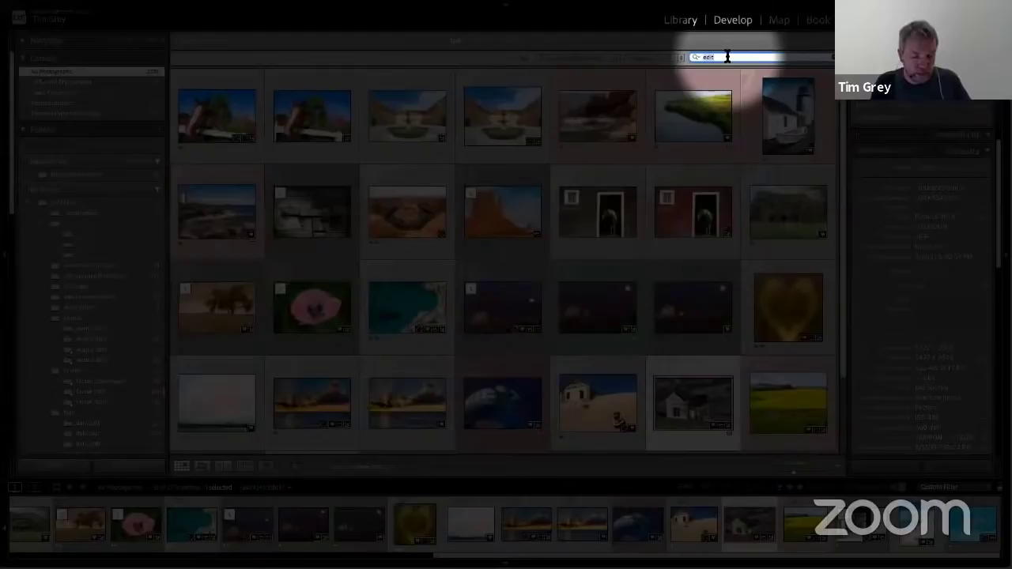
pyautogui.hotkey('ctrl', 'alt', 's')
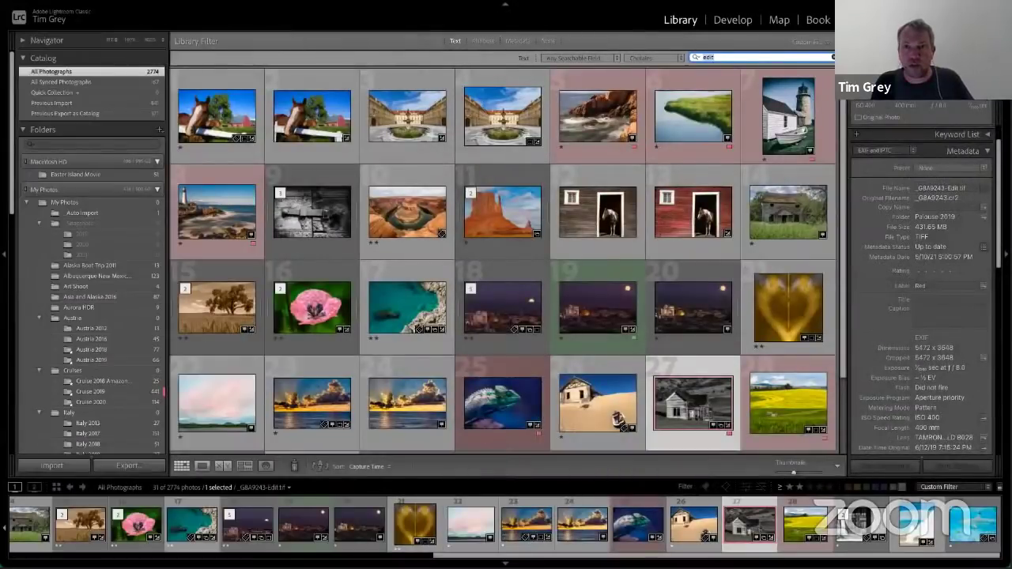
pyautogui.press('Return')
pyautogui.hotkey('ctrl', 'alt', 's')
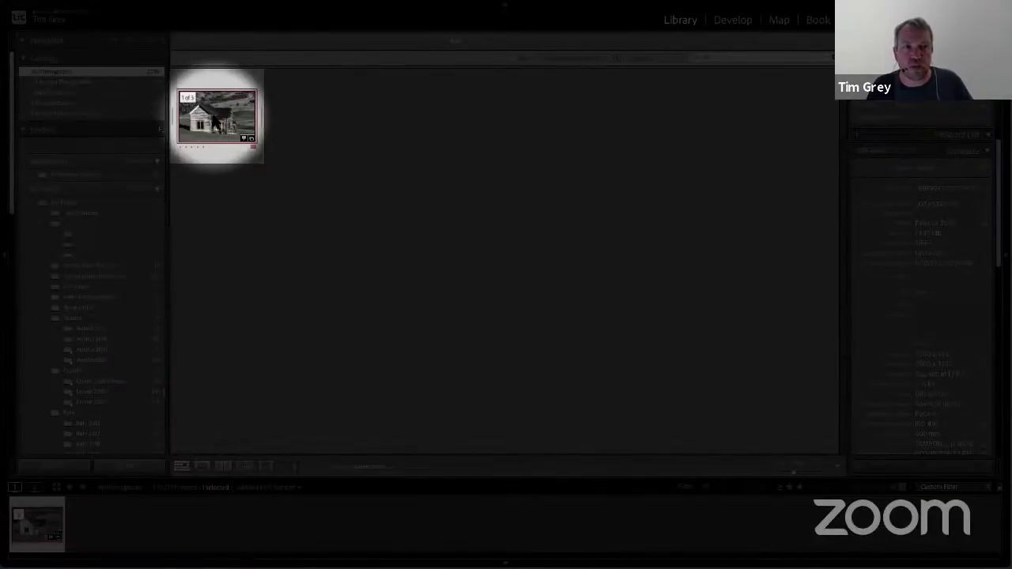
pyautogui.hotkey('ctrl', 'alt', 's')
pyautogui.hotkey('ctrl', 'alt', 's')
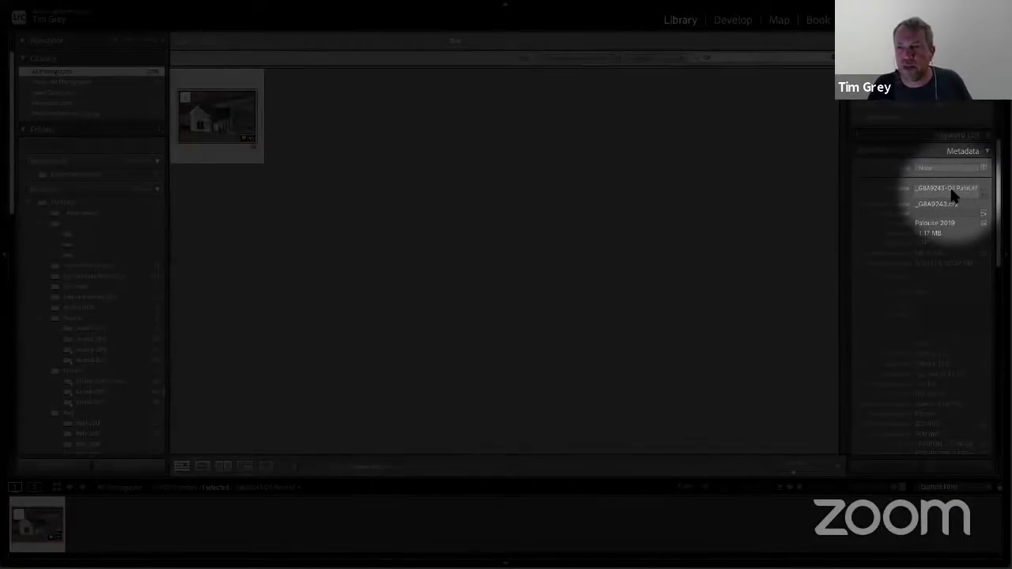
pyautogui.hotkey('ctrl', 'alt', 's')
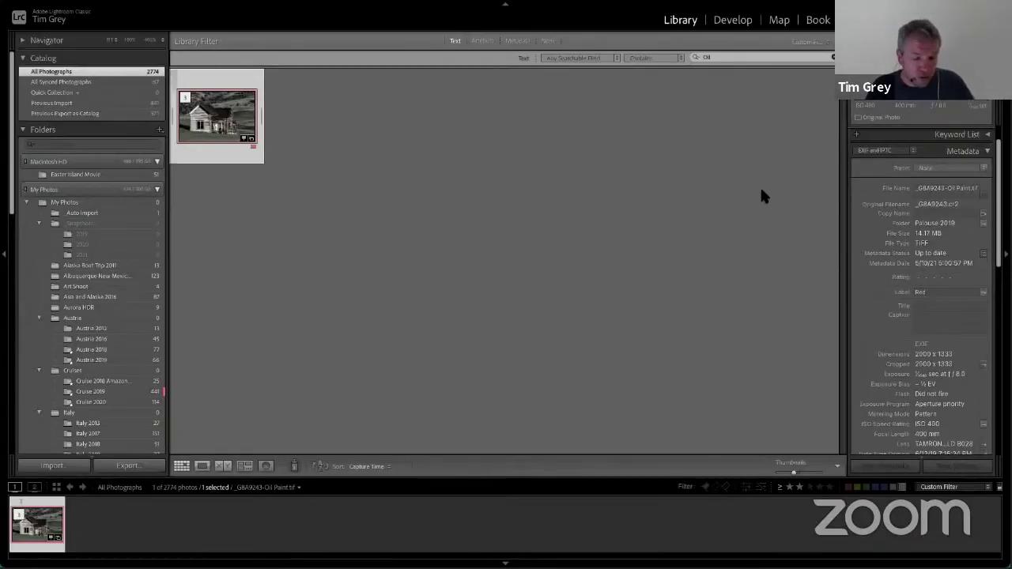
pyautogui.hotkey('ctrl', 'shift', 's')
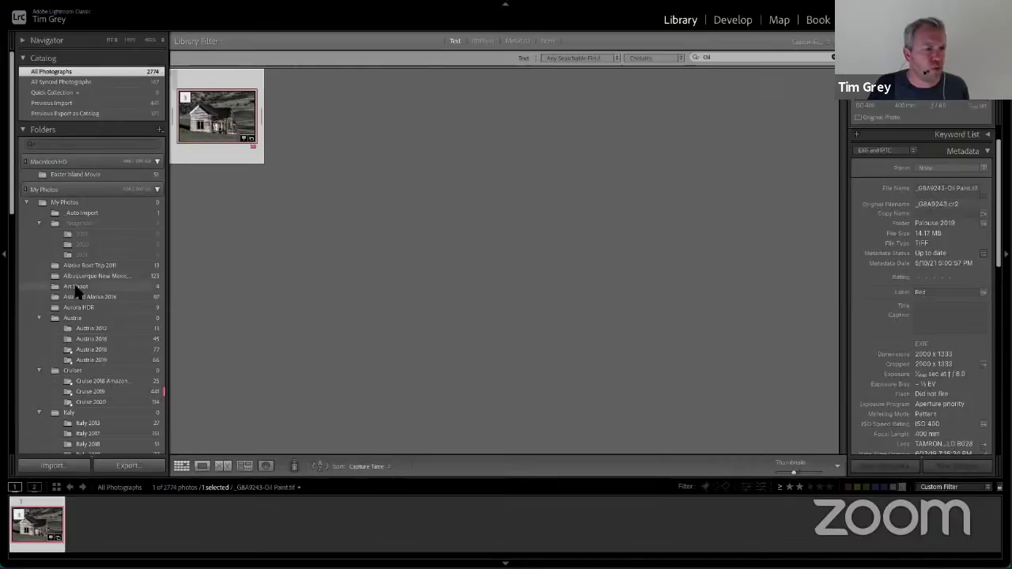
# - Open the Palouse 2019 folder, turn off the library filter and show its photos from the beginning of the grid
pyautogui.scroll(-10, 95, 348)
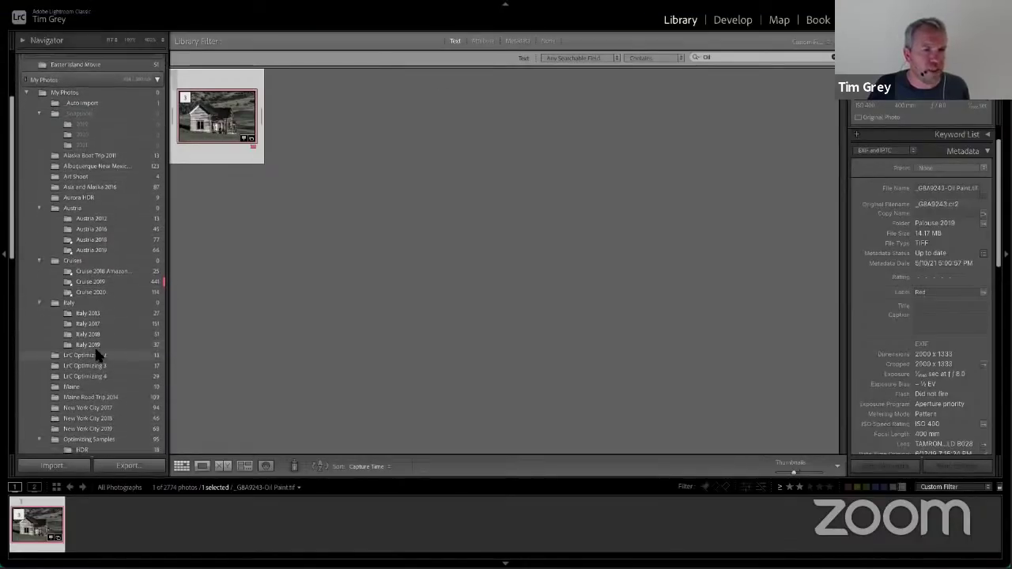
pyautogui.scroll(-3, 93, 368)
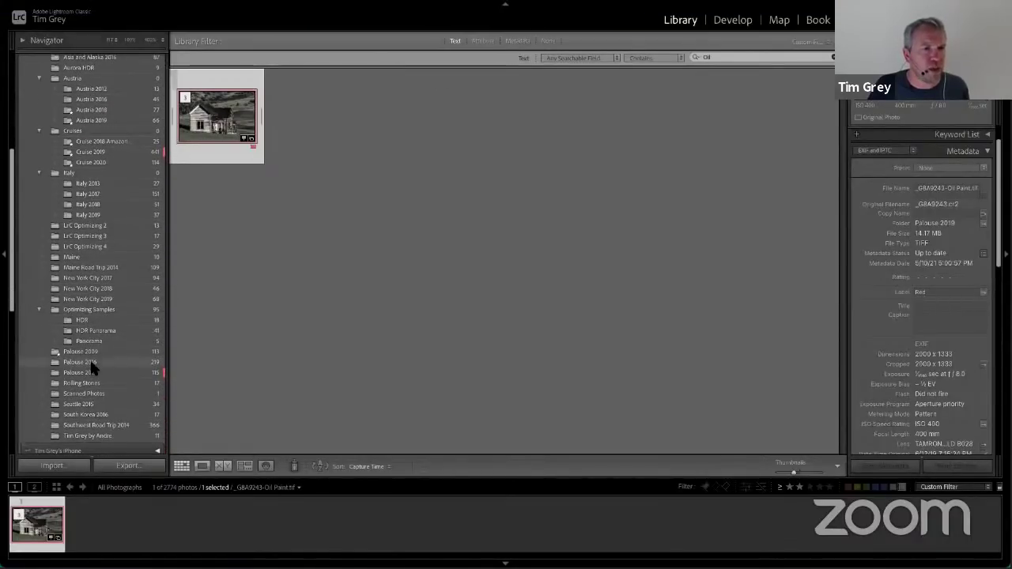
pyautogui.click(88, 372)
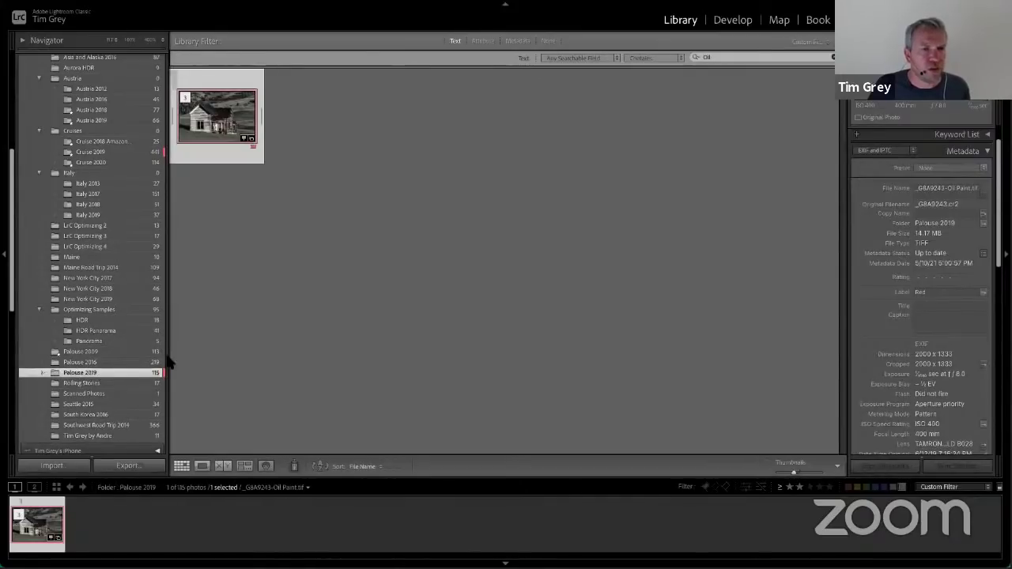
pyautogui.click(547, 40)
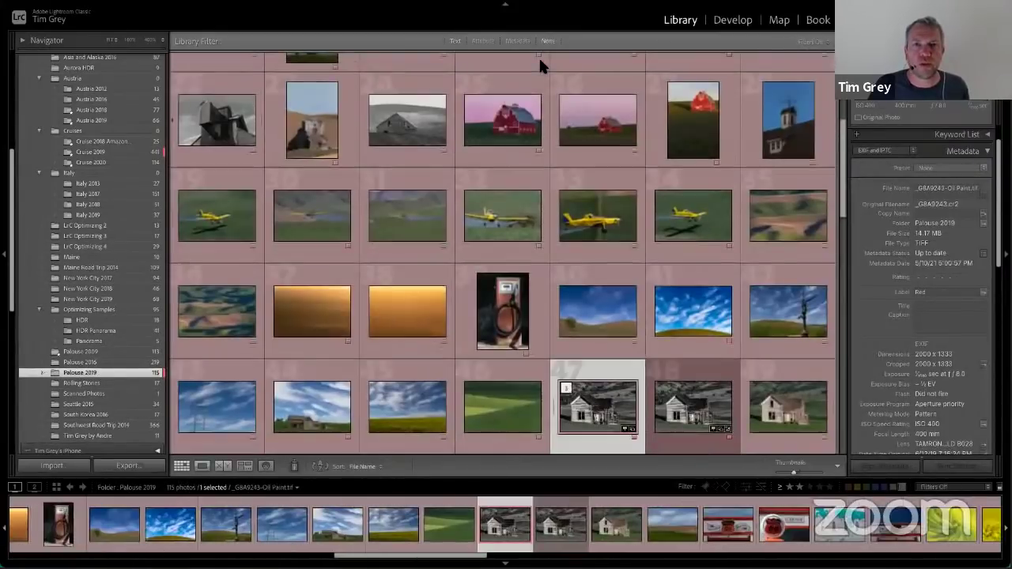
pyautogui.scroll(5, 632, 232)
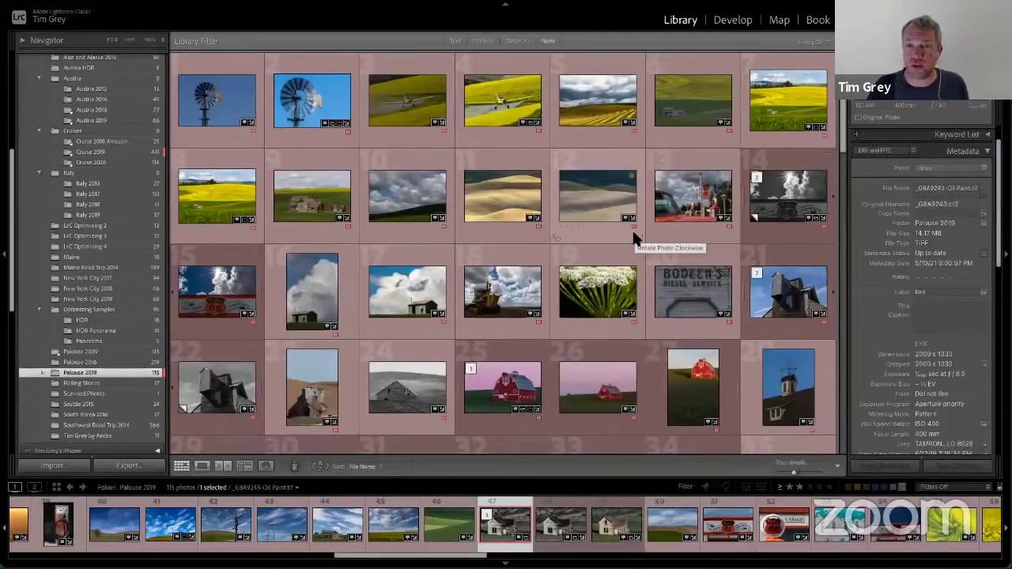
# - View the crop duster over the yellow field, the yellow field landscape and the crop duster over green crops enlarged, returning to the grid each time
pyautogui.doubleClick(503, 100)
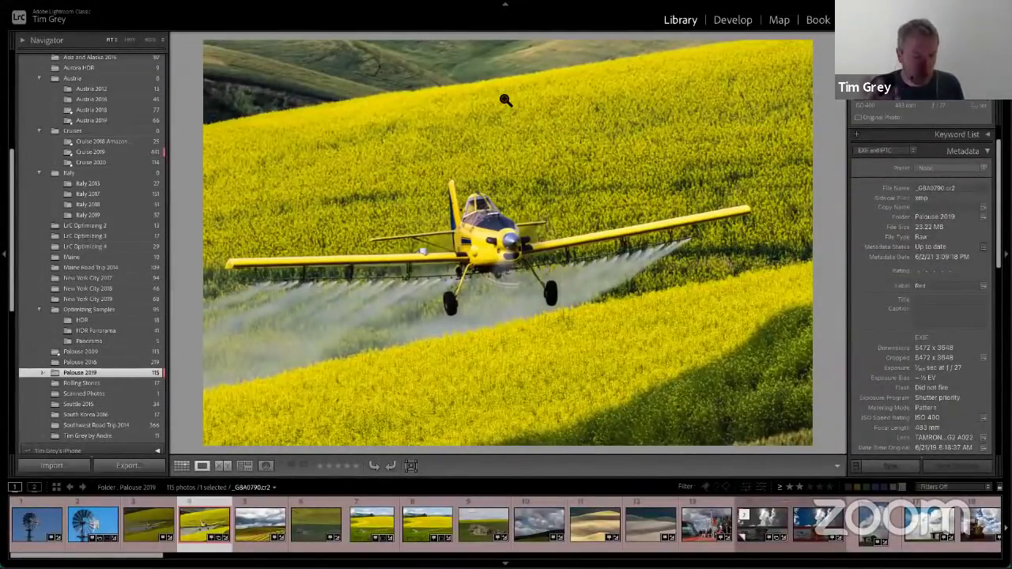
pyautogui.press('g')
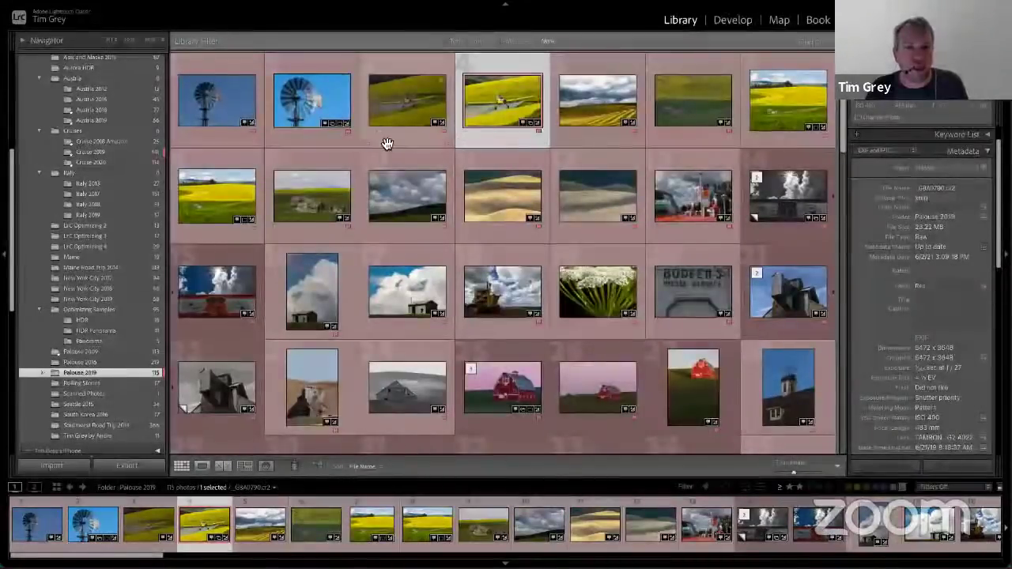
pyautogui.doubleClick(212, 191)
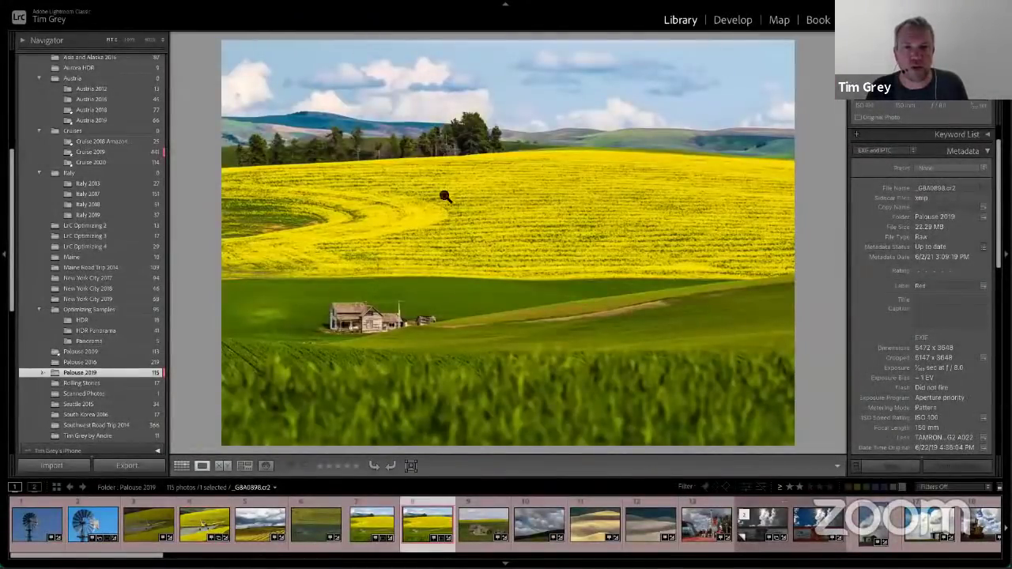
pyautogui.press('g')
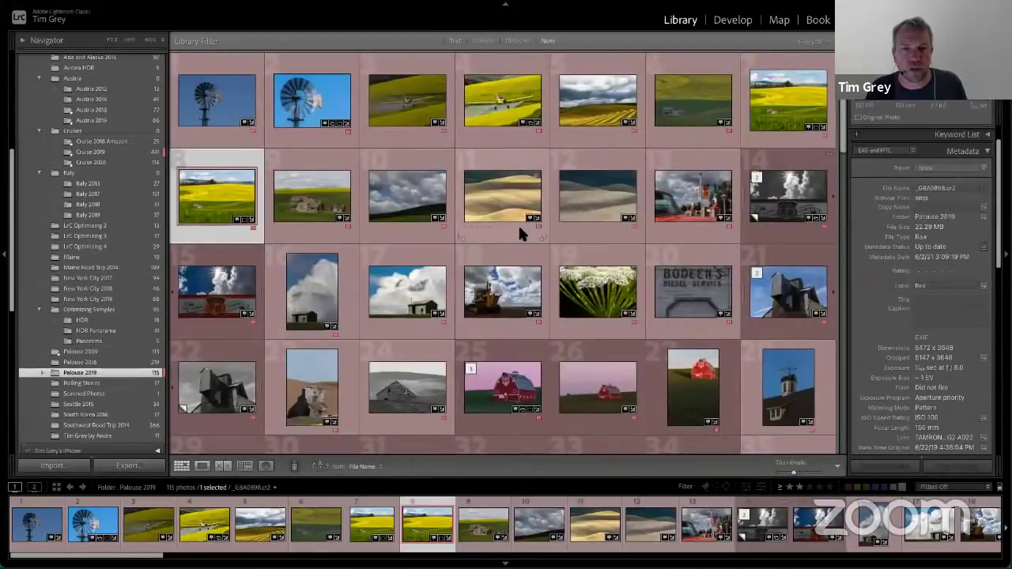
pyautogui.scroll(-10, 520, 233)
pyautogui.press('e')
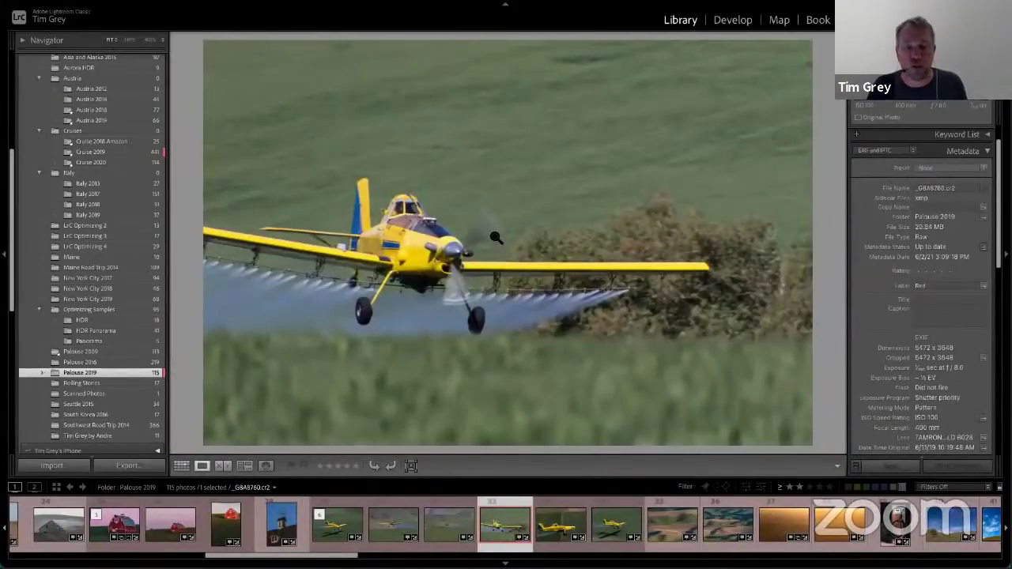
pyautogui.press('g')
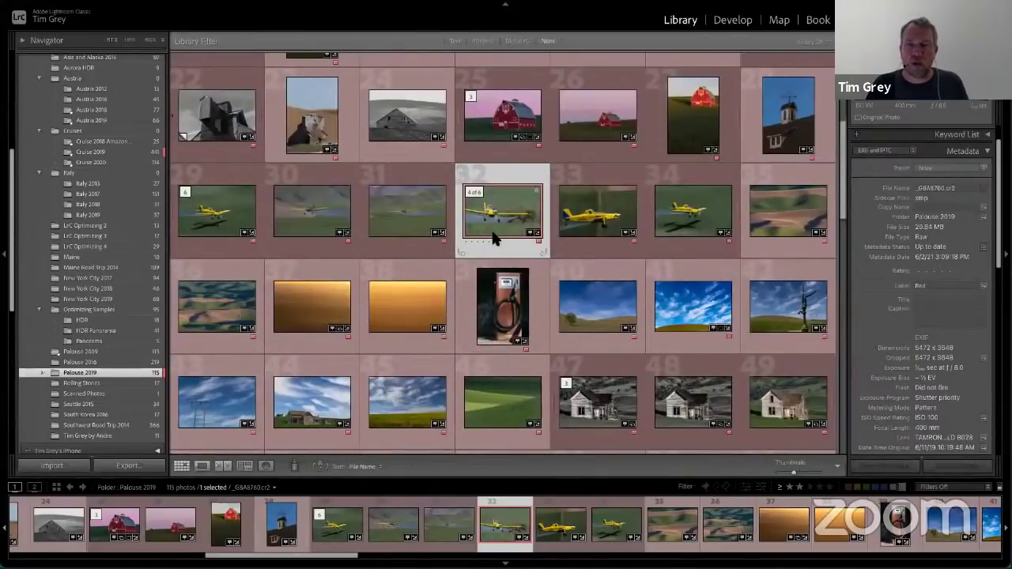
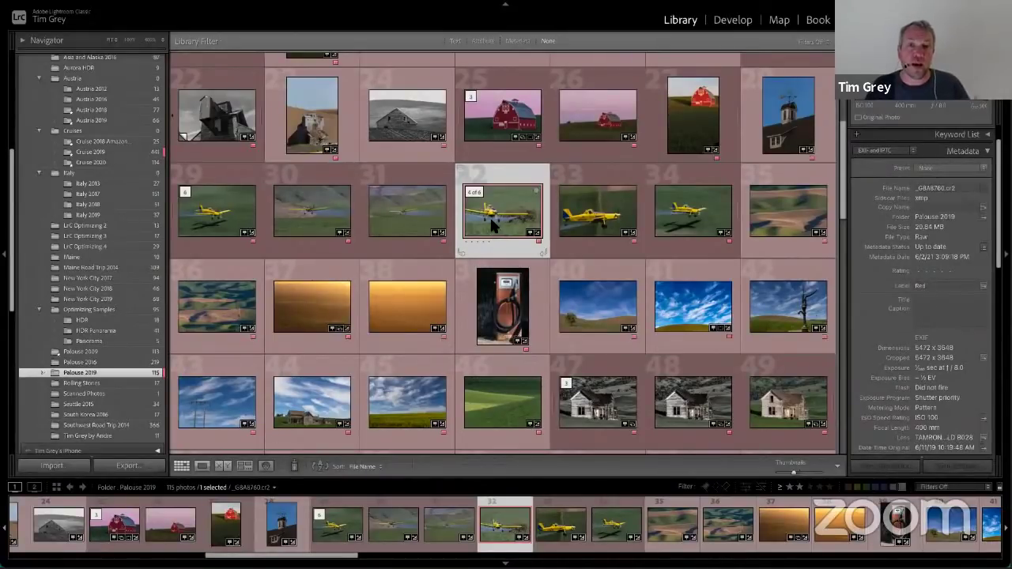
# - View the crop duster over the yellow field in Loupe view once more and return to the grid
pyautogui.scroll(5, 490, 189)
pyautogui.doubleClick(496, 115)
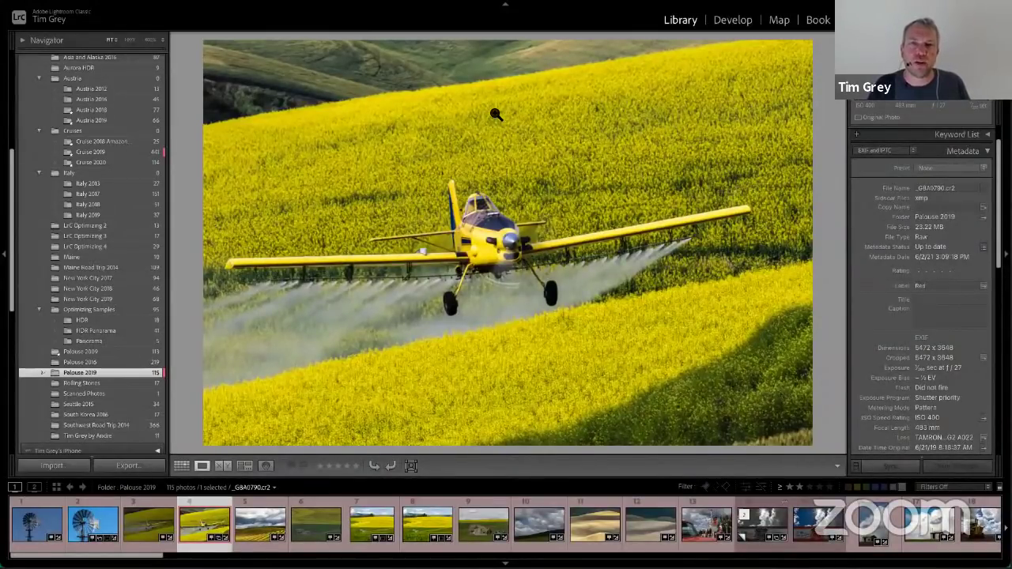
pyautogui.press('g')
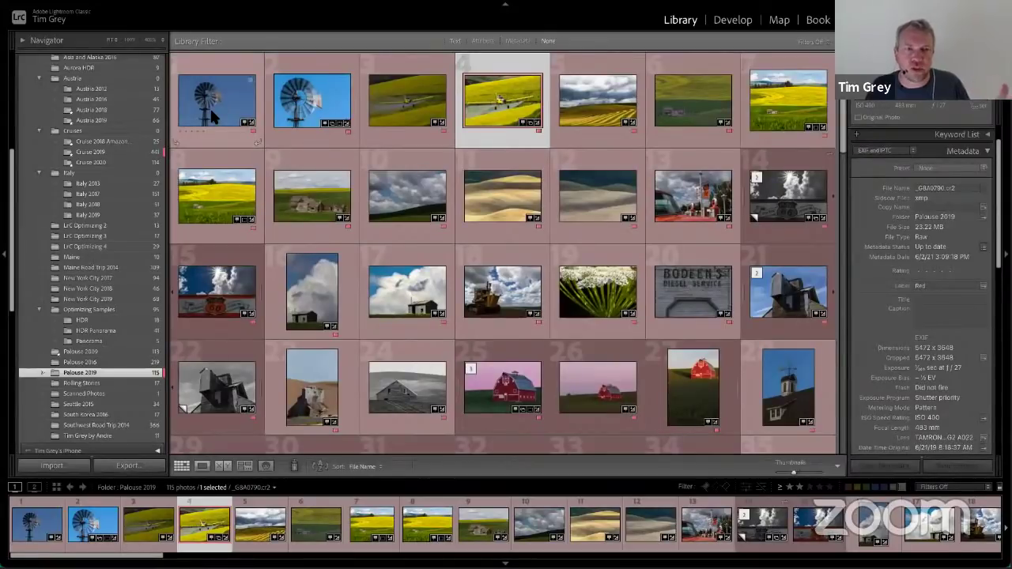
# - Open the folder's first windmill photo in Loupe view and browse forward one photo at a time to the sixth photo, the farmhouse among fields
pyautogui.doubleClick(236, 132)
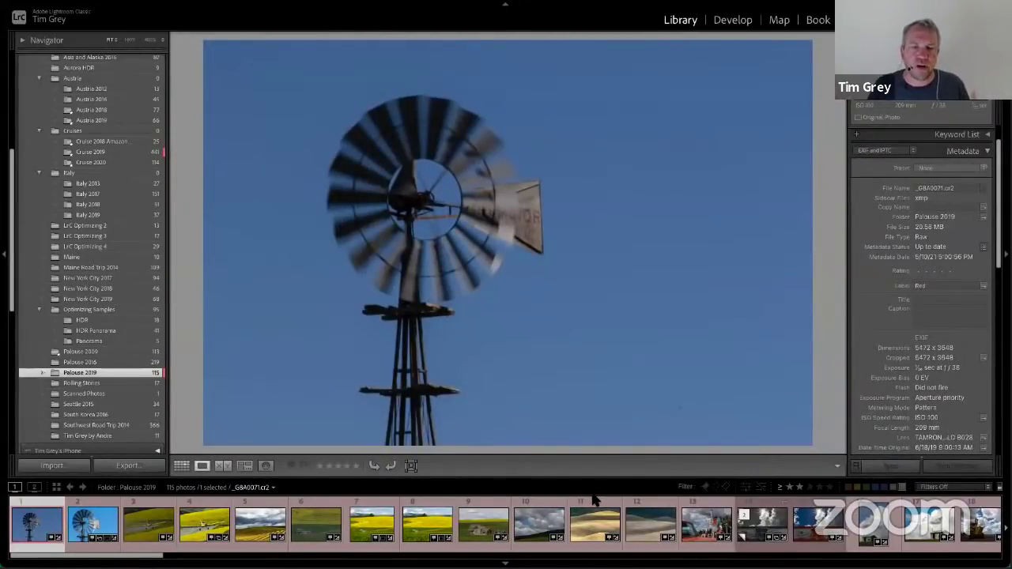
pyautogui.press('Right')
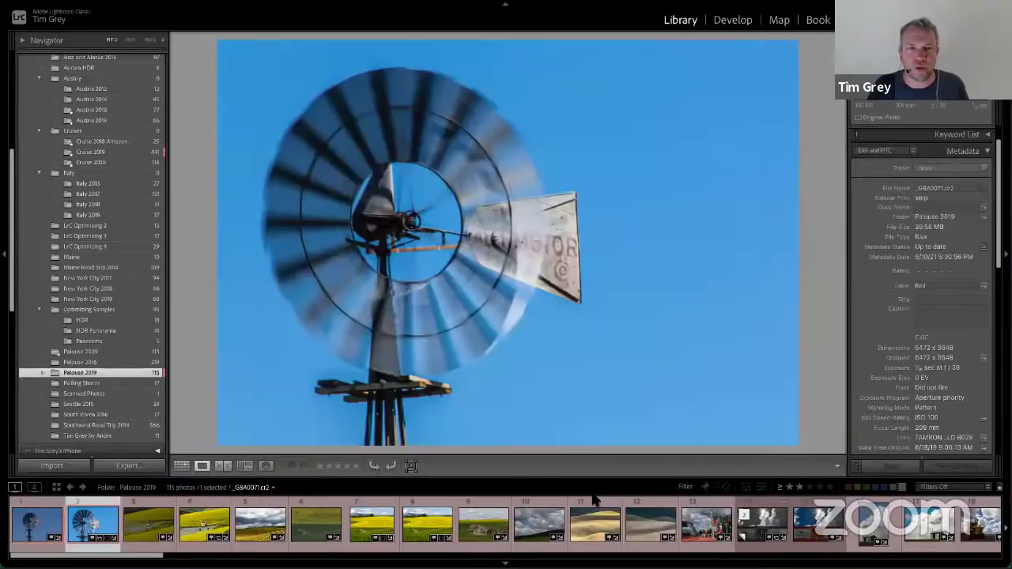
pyautogui.press('Right')
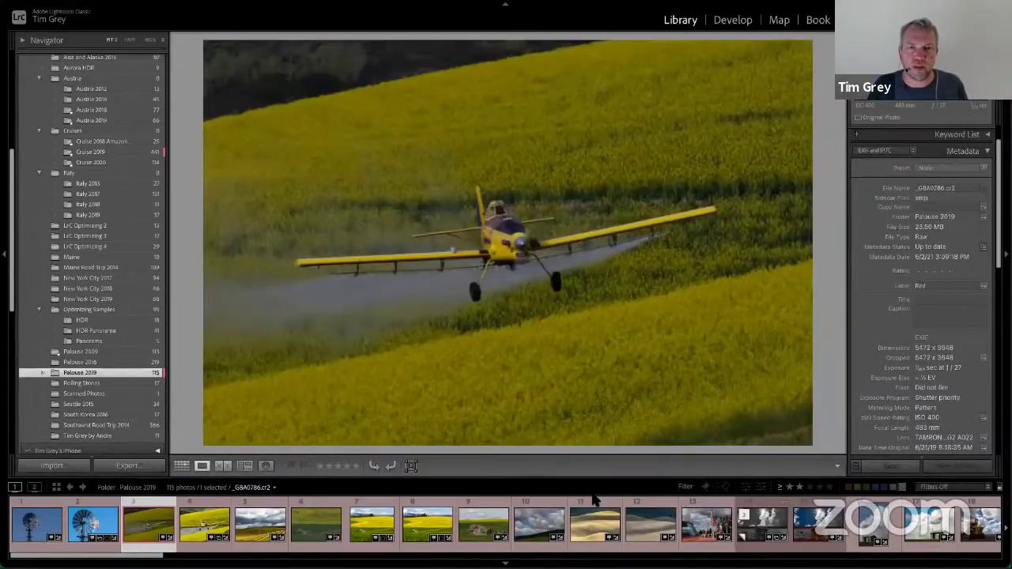
pyautogui.press('Right')
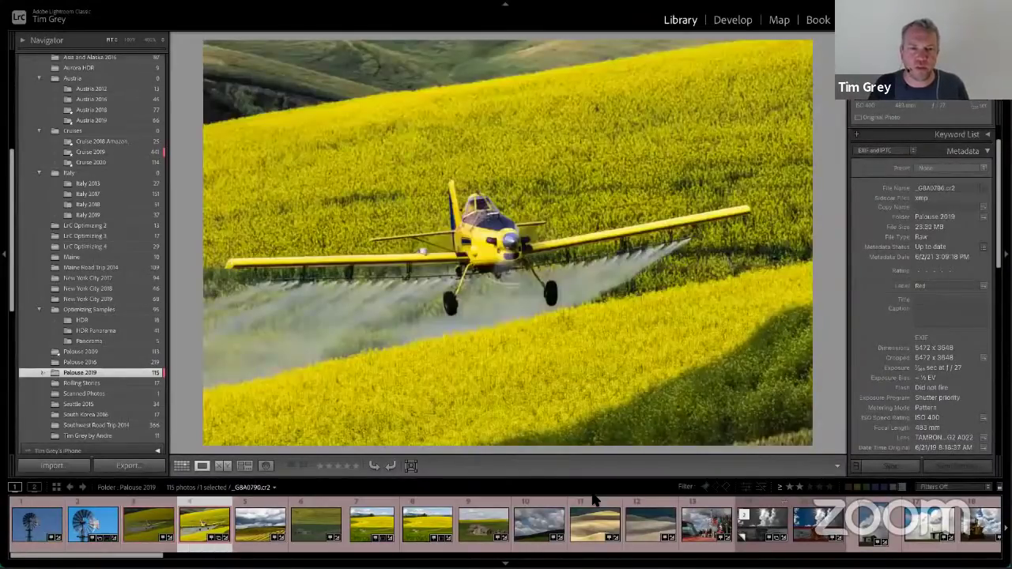
pyautogui.press('Right')
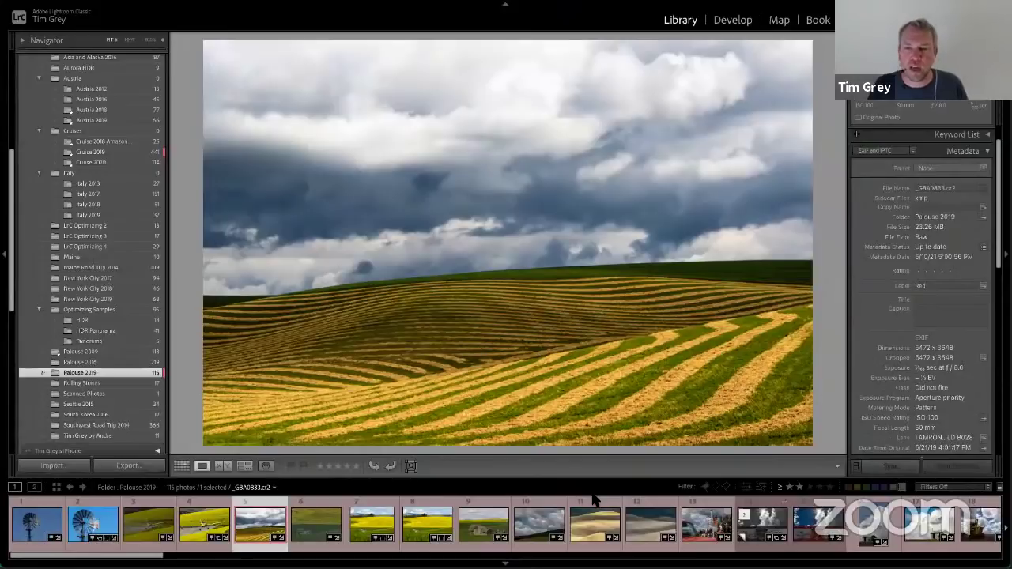
pyautogui.press('Right')
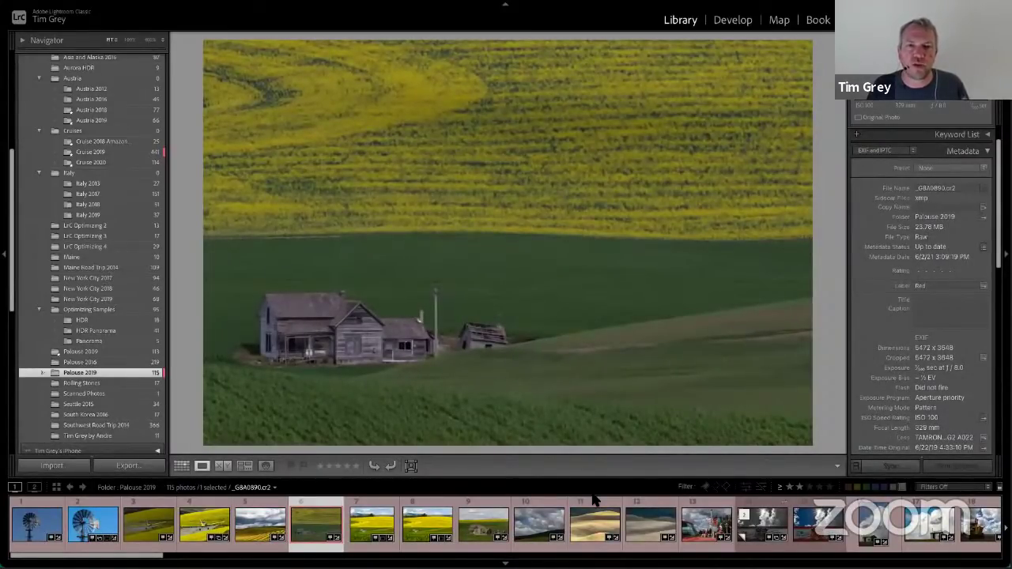
# - Browse forward in Loupe view from the farmhouse photo to the fourteenth photo, the black-and-white Phillips 66 sign, and return to the grid
pyautogui.press('Right')
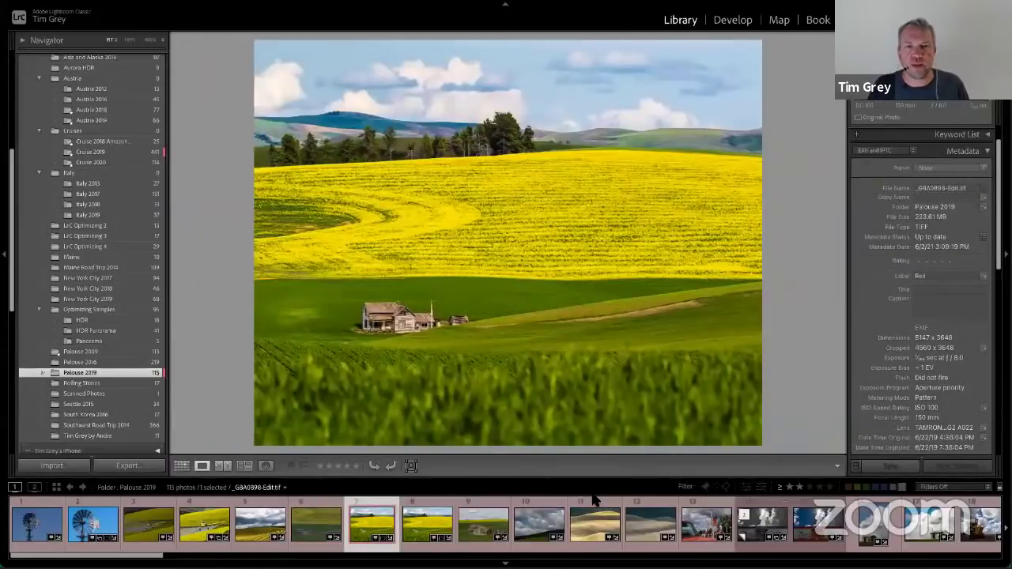
pyautogui.press('Right')
pyautogui.press('Right')
pyautogui.press('Right')
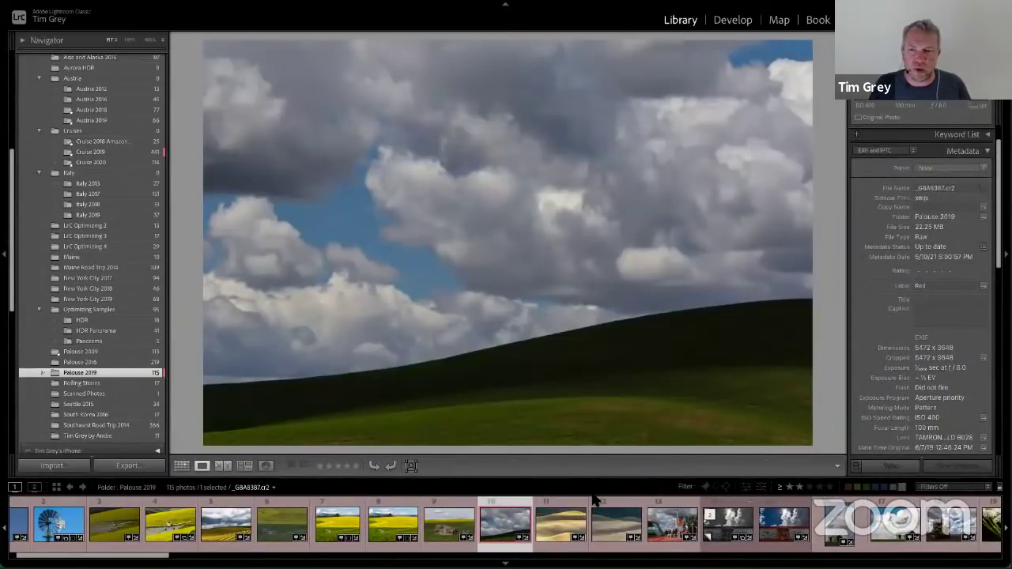
pyautogui.press('Right')
pyautogui.press('Right')
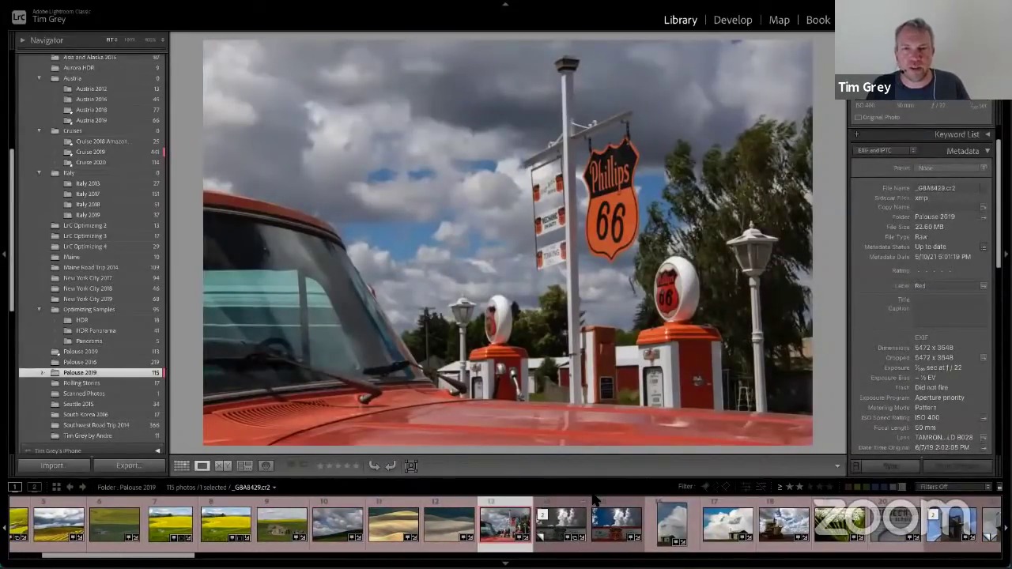
pyautogui.press('Right')
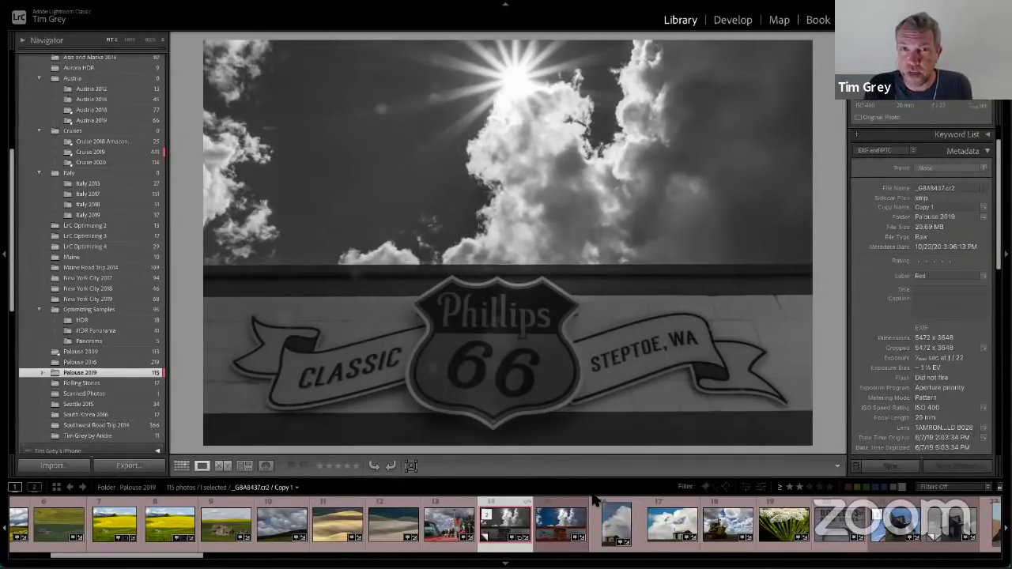
pyautogui.press('g')
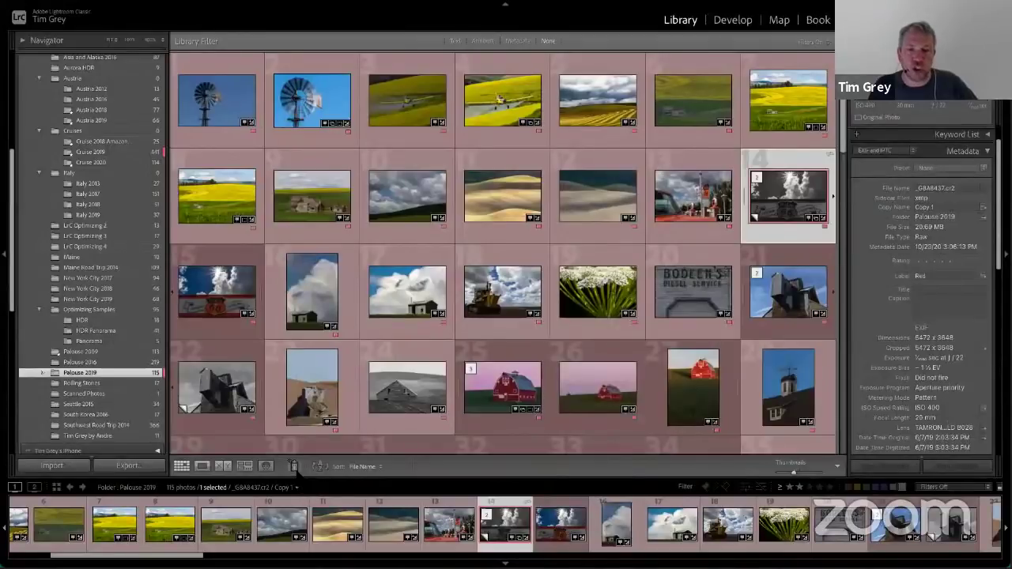
# - Hide the toolbar below the photo grid and show it again
pyautogui.press('t')
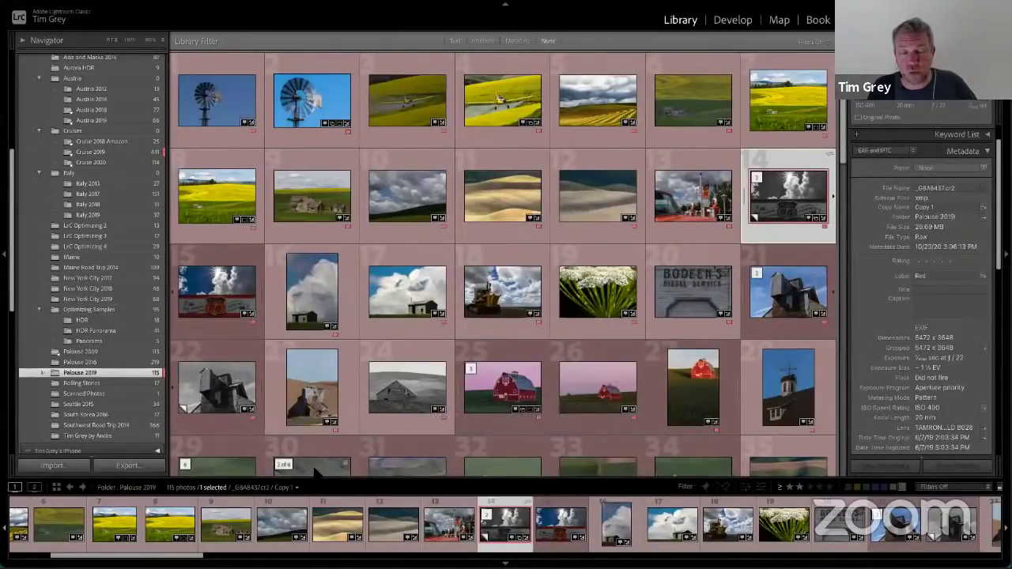
pyautogui.press('t')
pyautogui.press('t')
pyautogui.press('t')
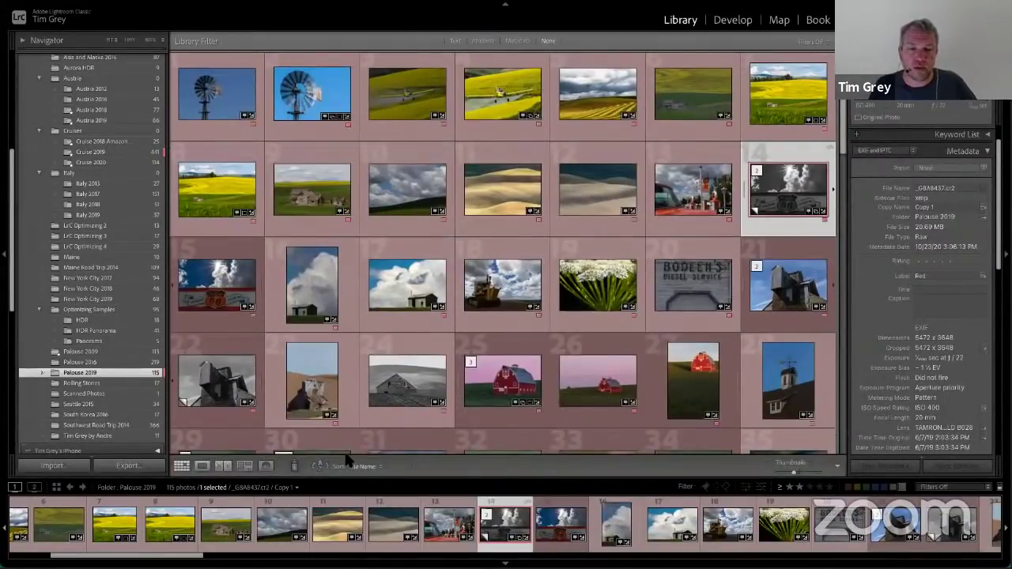
pyautogui.press('j')
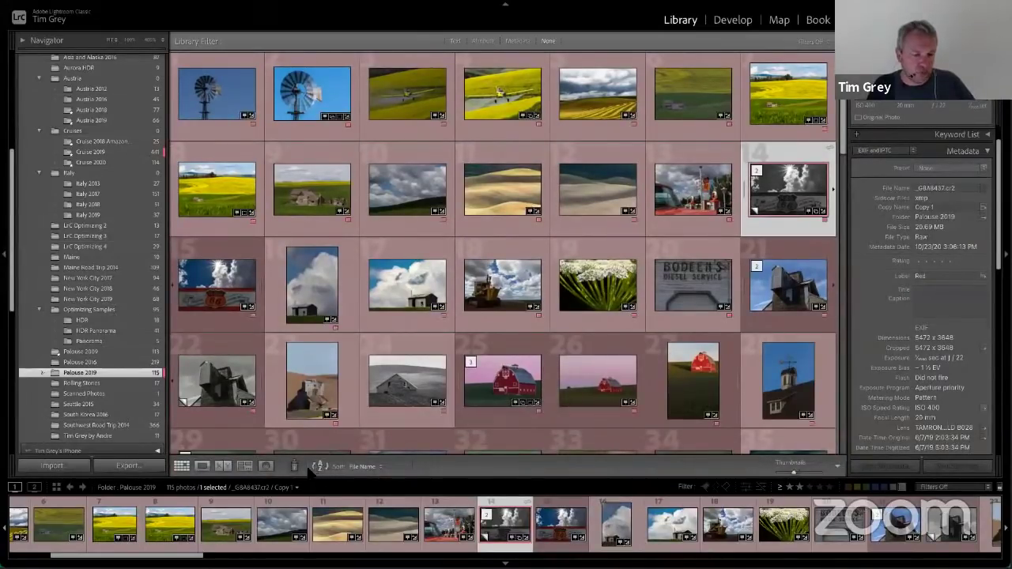
# - Check in the toolbar's content options that the Painter tool is enabled
pyautogui.press('l')
pyautogui.press('l')
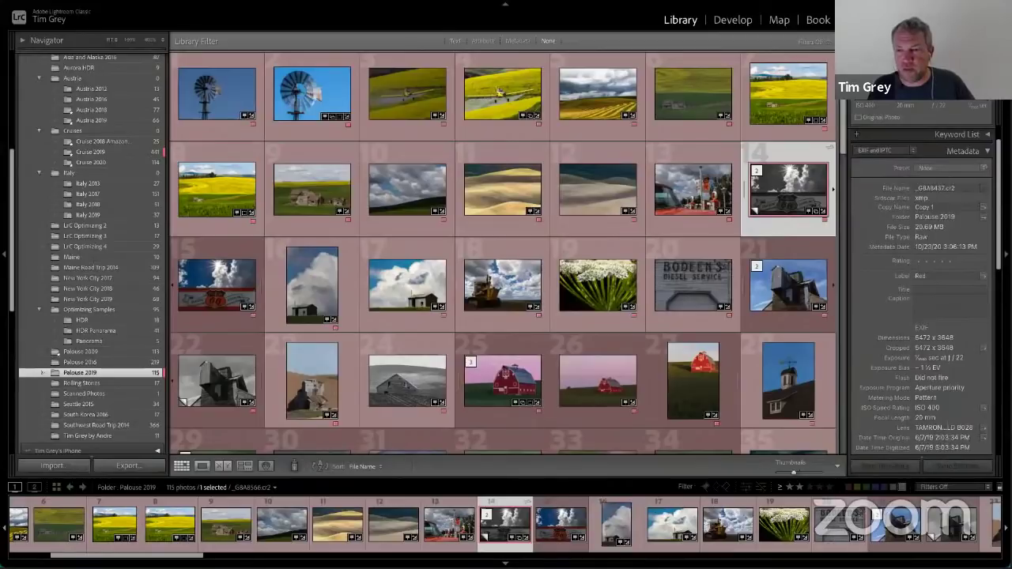
pyautogui.press('l')
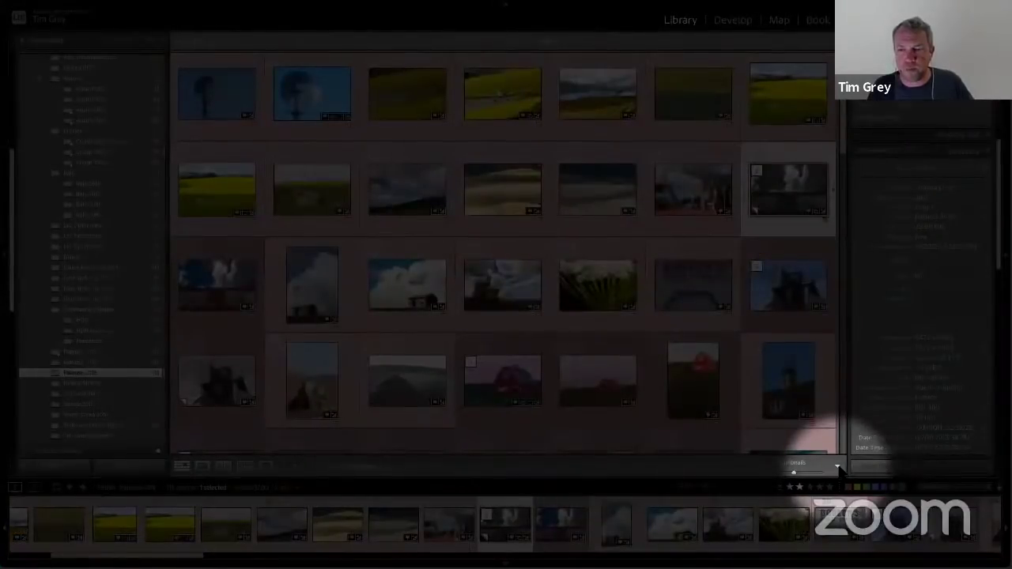
pyautogui.press('l')
pyautogui.press('l')
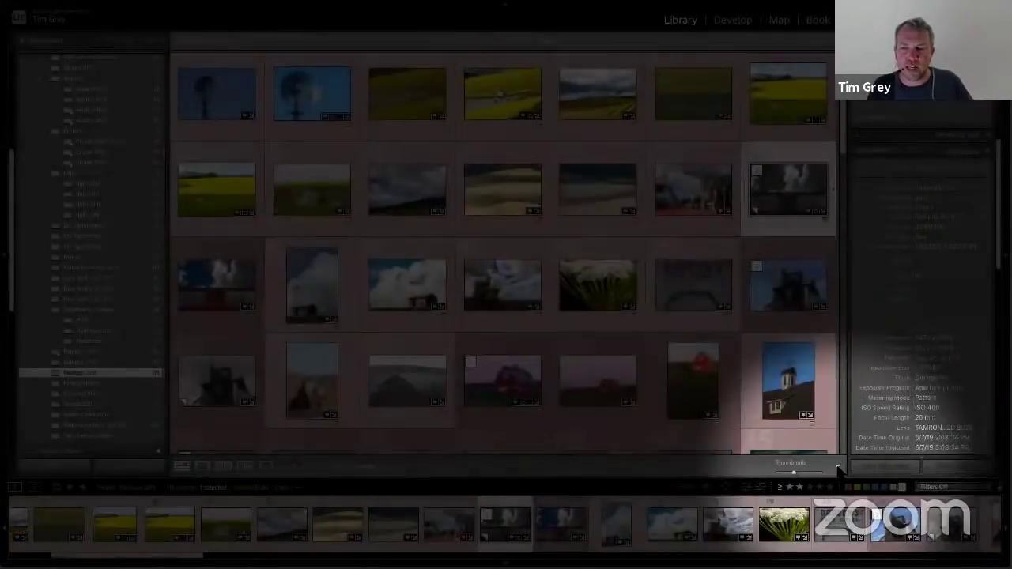
pyautogui.click(838, 467)
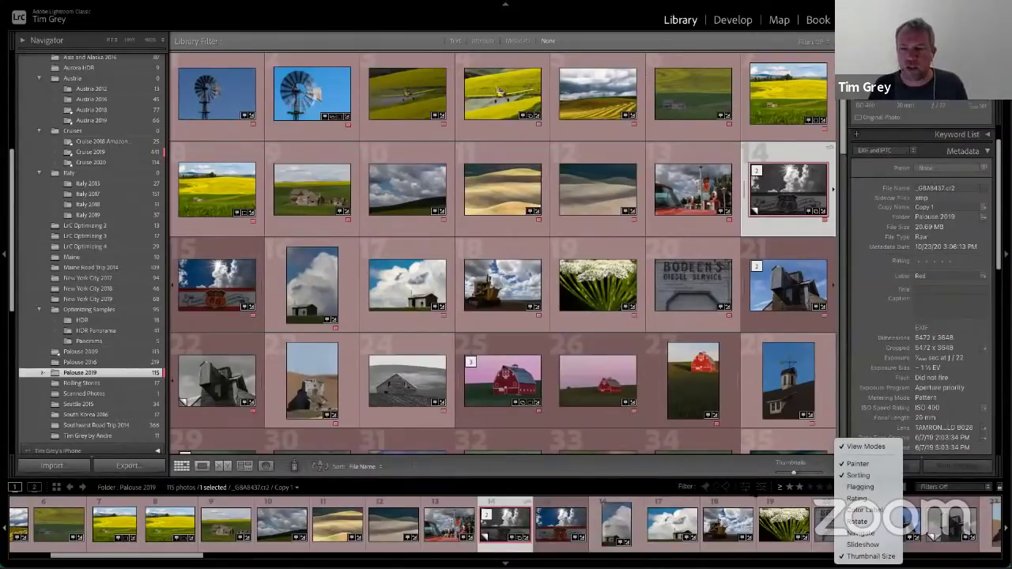
pyautogui.press('l')
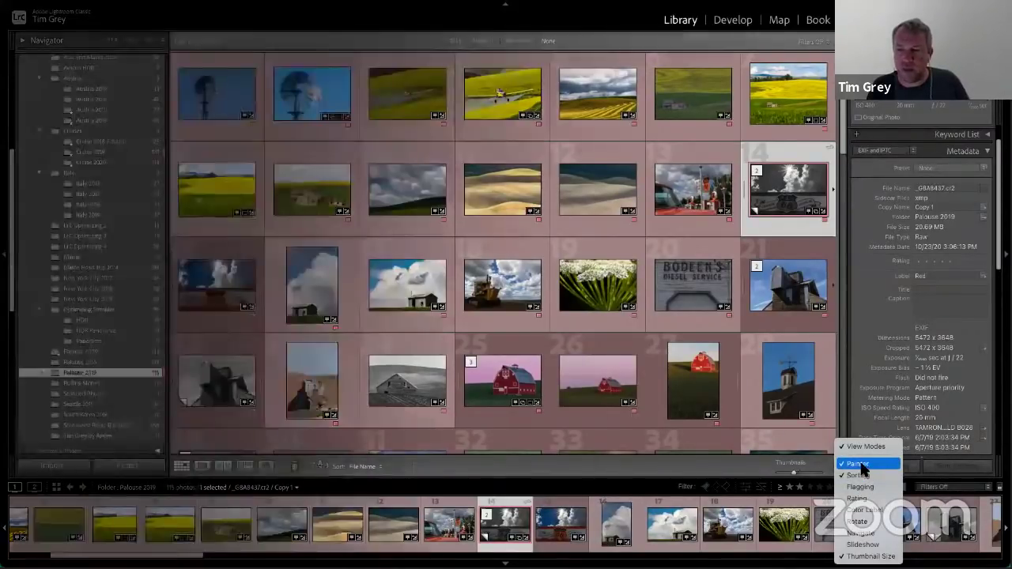
pyautogui.press('l')
pyautogui.press('l')
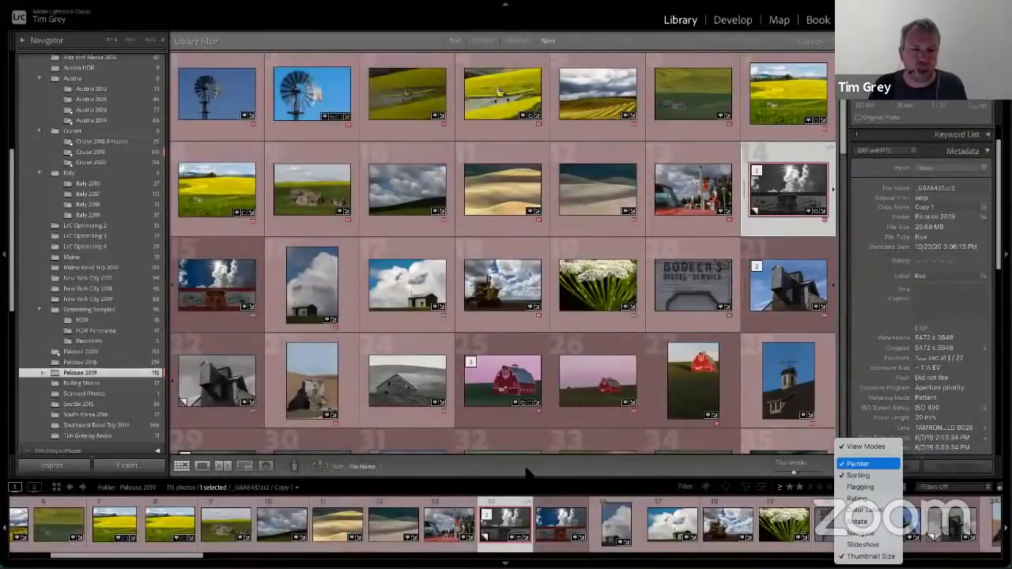
pyautogui.click(309, 466)
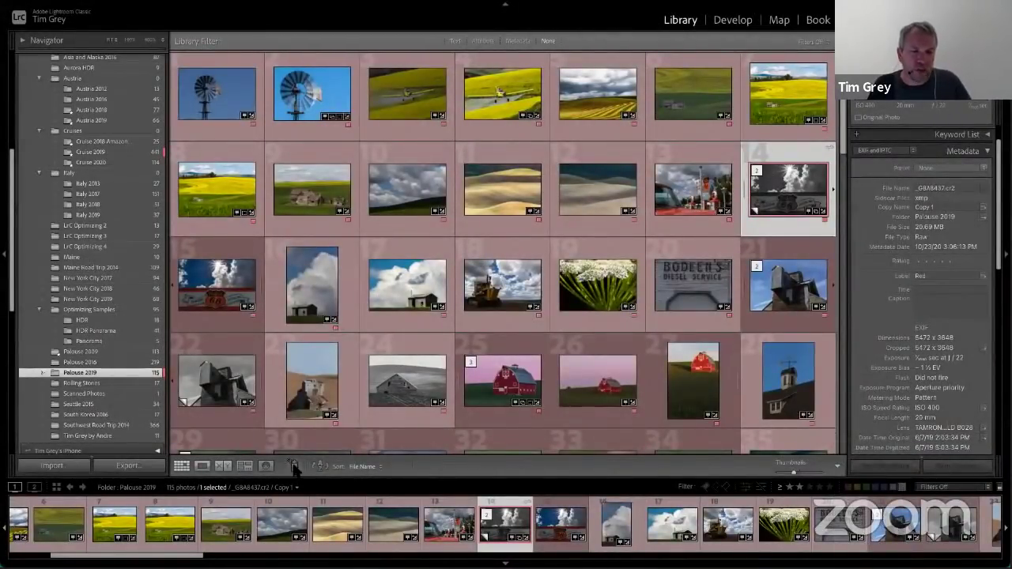
# - Activate the Painter tool with Keywords as the attribute to paint and canola as the keyword
pyautogui.press('l')
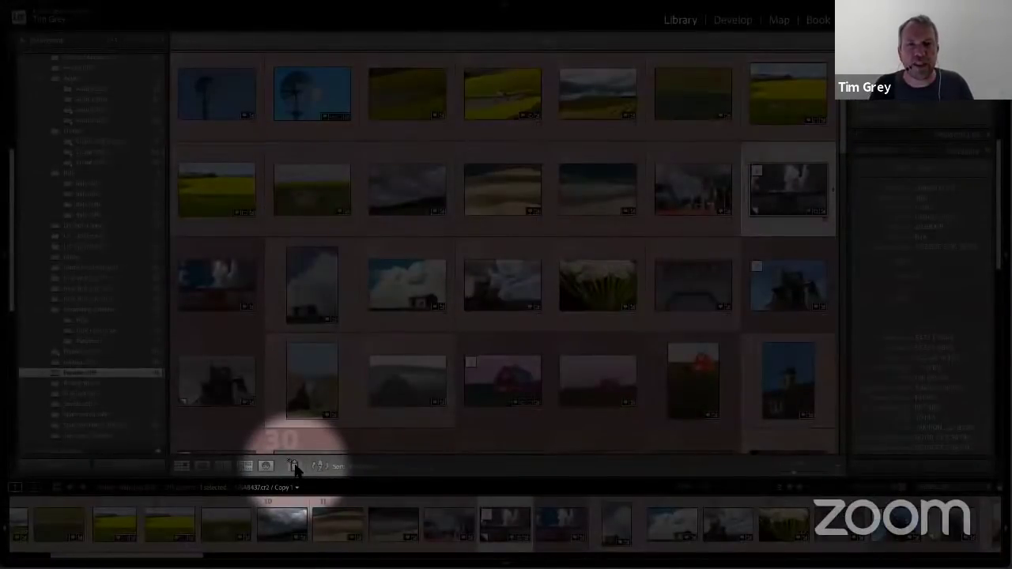
pyautogui.press('l')
pyautogui.press('l')
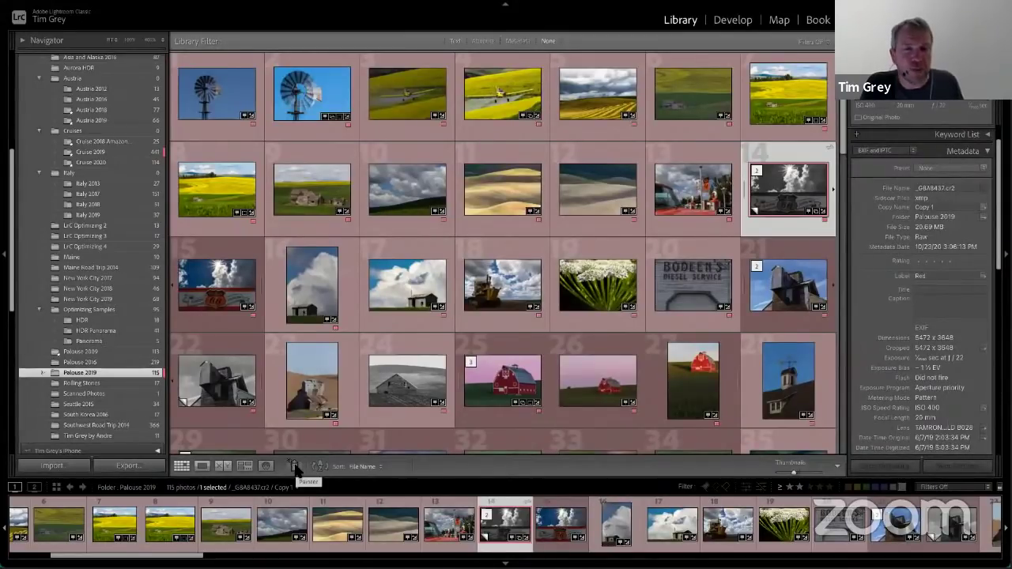
pyautogui.click(294, 467)
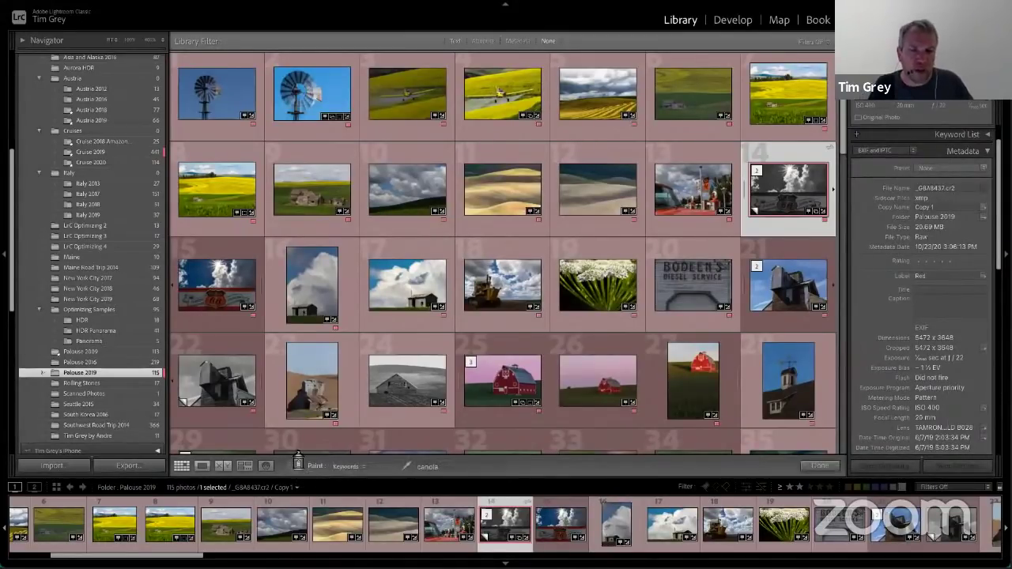
pyautogui.click(396, 385)
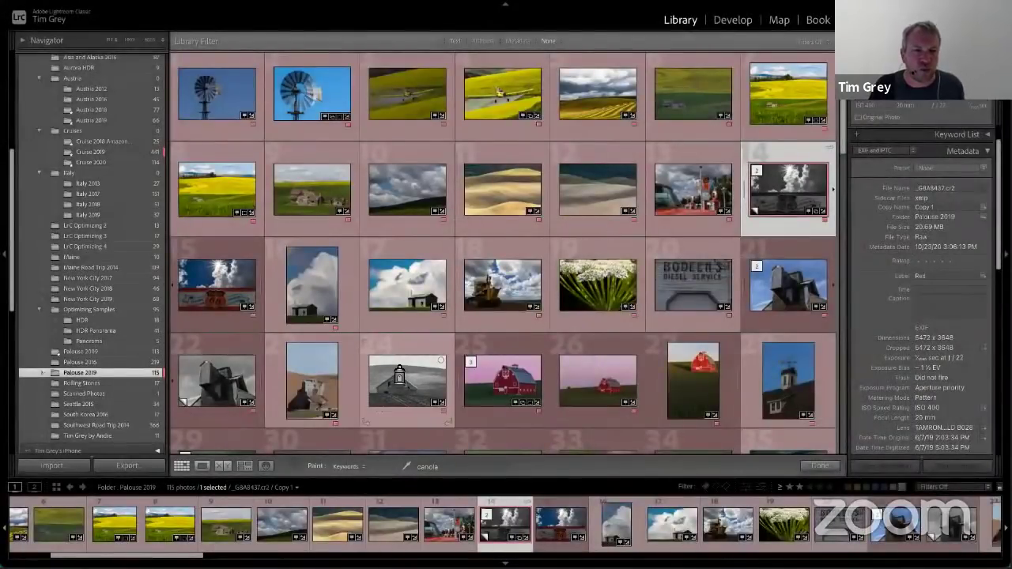
pyautogui.click(347, 466)
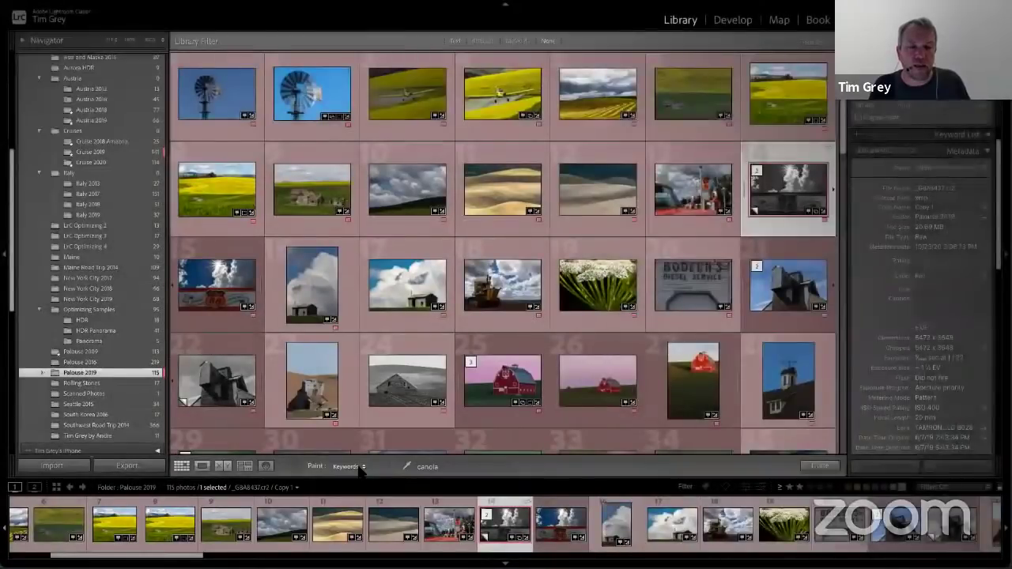
pyautogui.click(349, 466)
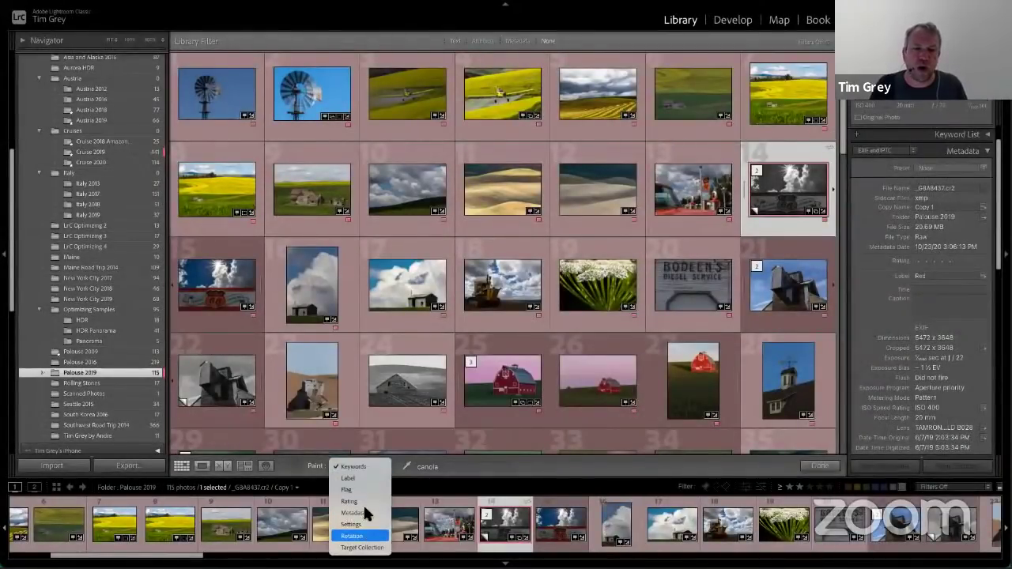
pyautogui.click(365, 467)
pyautogui.click(464, 467)
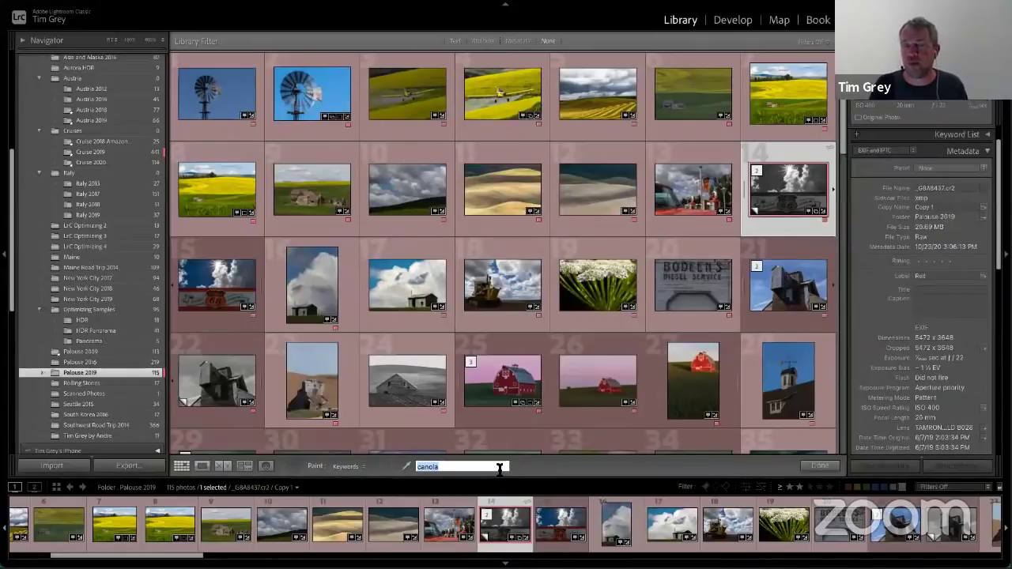
pyautogui.press('Return')
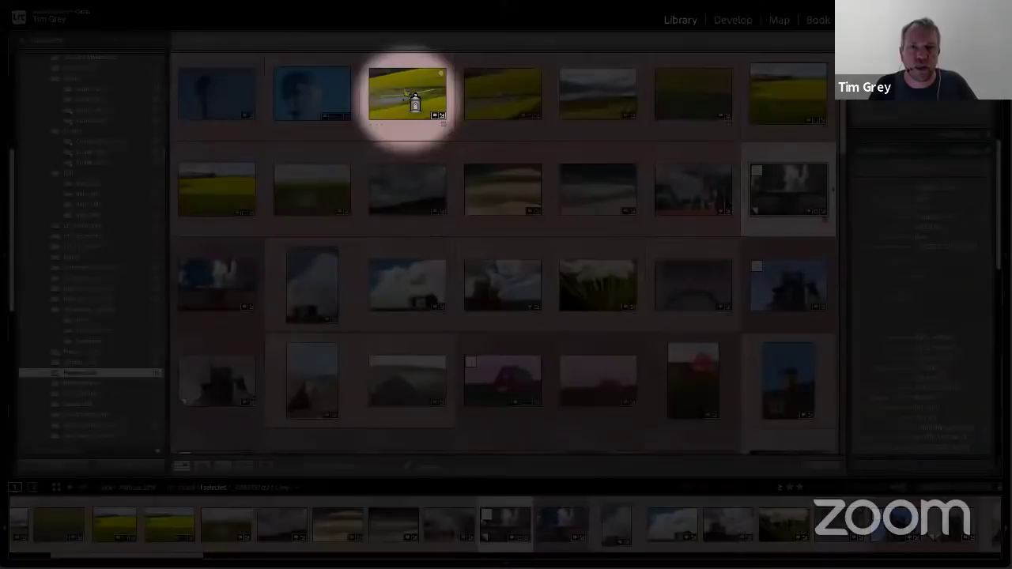
# - Paint the canola keyword onto photos 3 and 4 with the crop duster and onto field photos 6 through 9
pyautogui.click(412, 100)
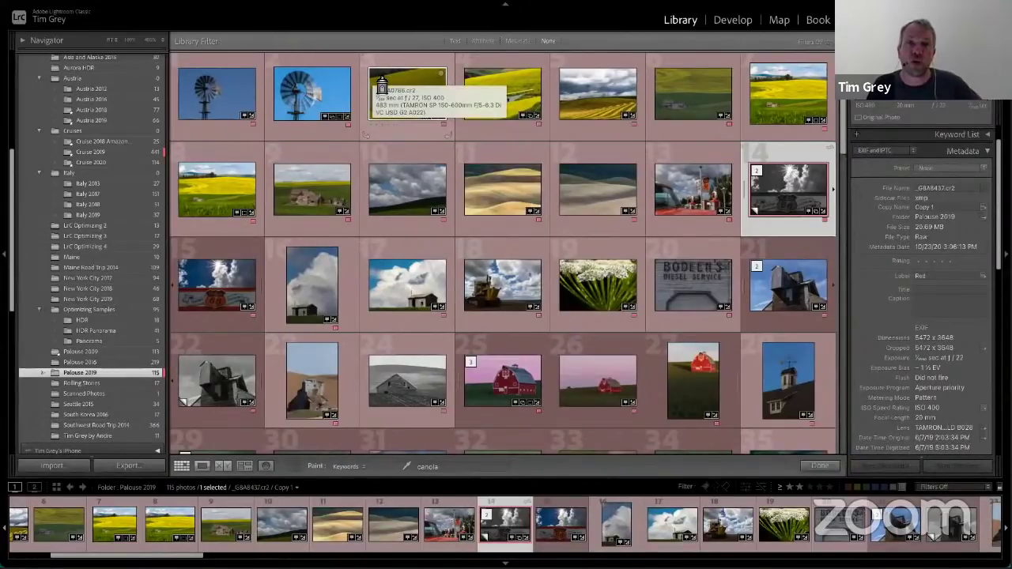
pyautogui.moveTo(382, 85); pyautogui.dragTo(496, 99)
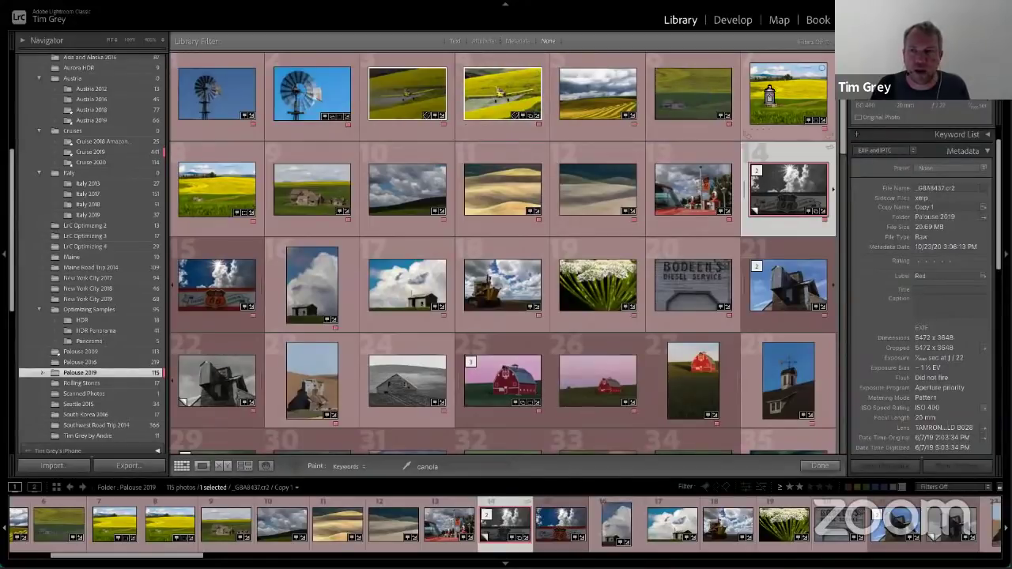
pyautogui.click(693, 93)
pyautogui.click(775, 92)
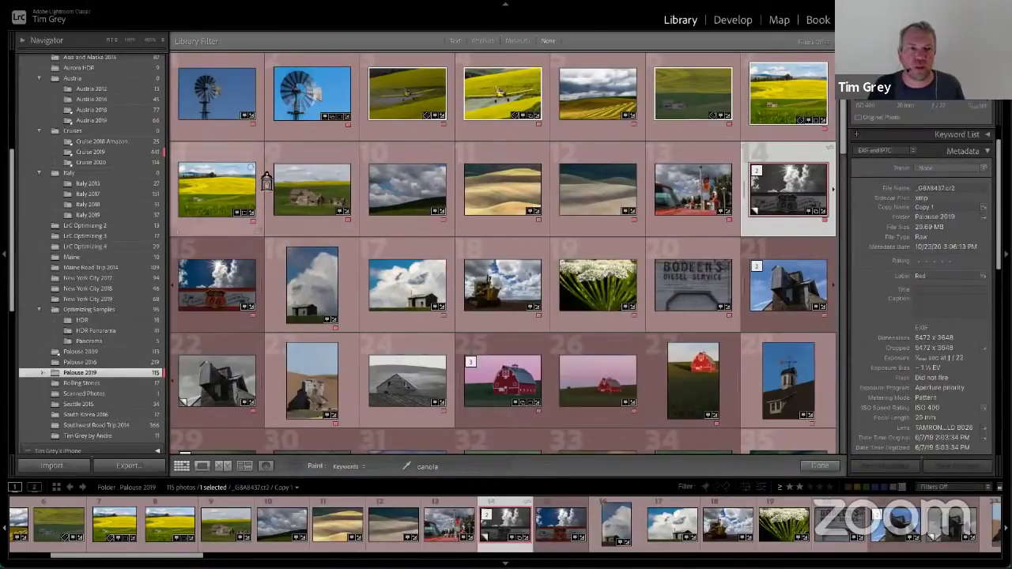
pyautogui.click(230, 181)
pyautogui.click(330, 189)
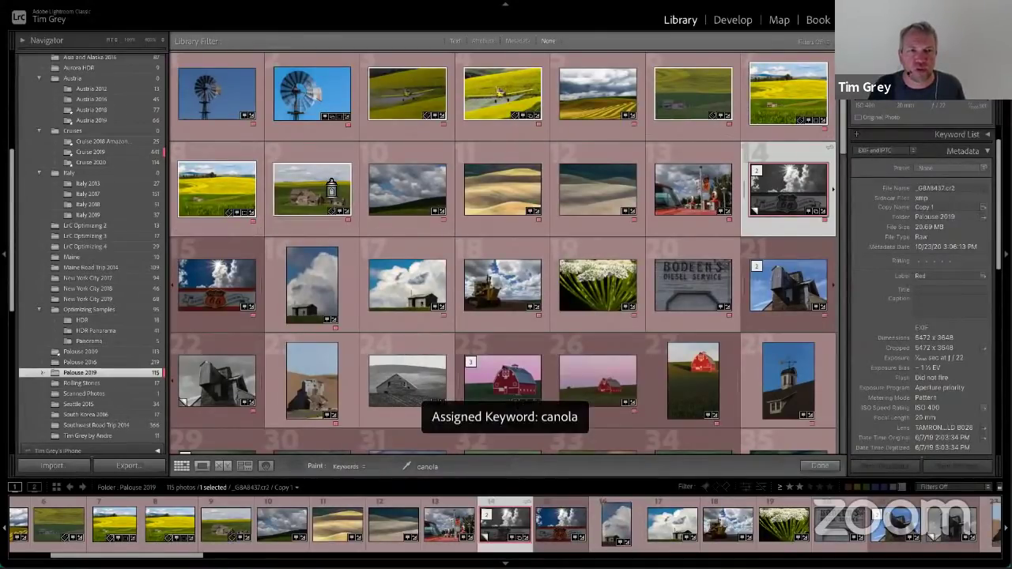
# - Paint the canola keyword onto the two swirled yellow close-ups and the yellow field photo further down the folder
pyautogui.scroll(-10, 332, 189)
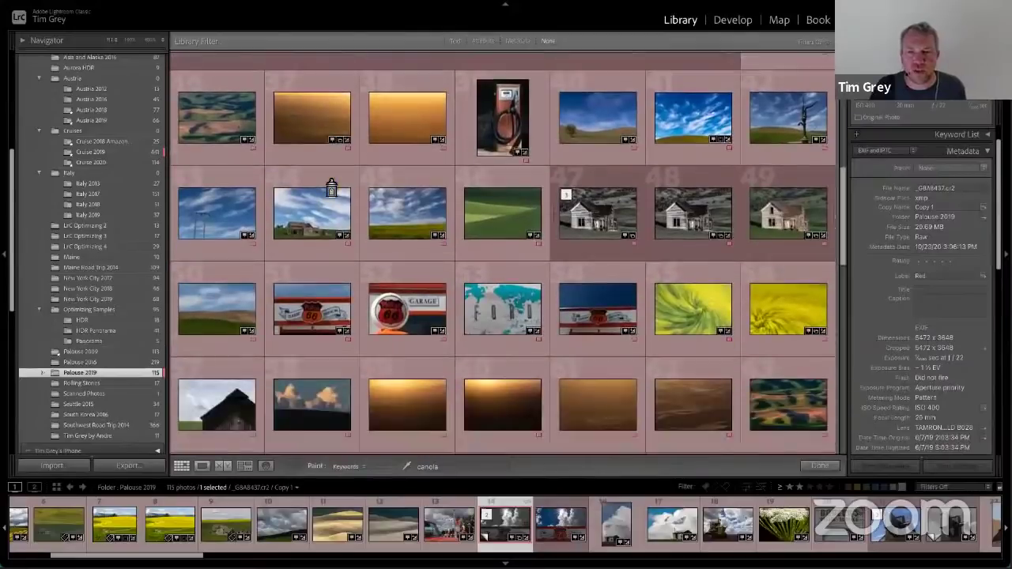
pyautogui.scroll(-2, 331, 189)
pyautogui.click(696, 225)
pyautogui.click(794, 223)
pyautogui.scroll(-2, 632, 249)
pyautogui.scroll(-8, 631, 249)
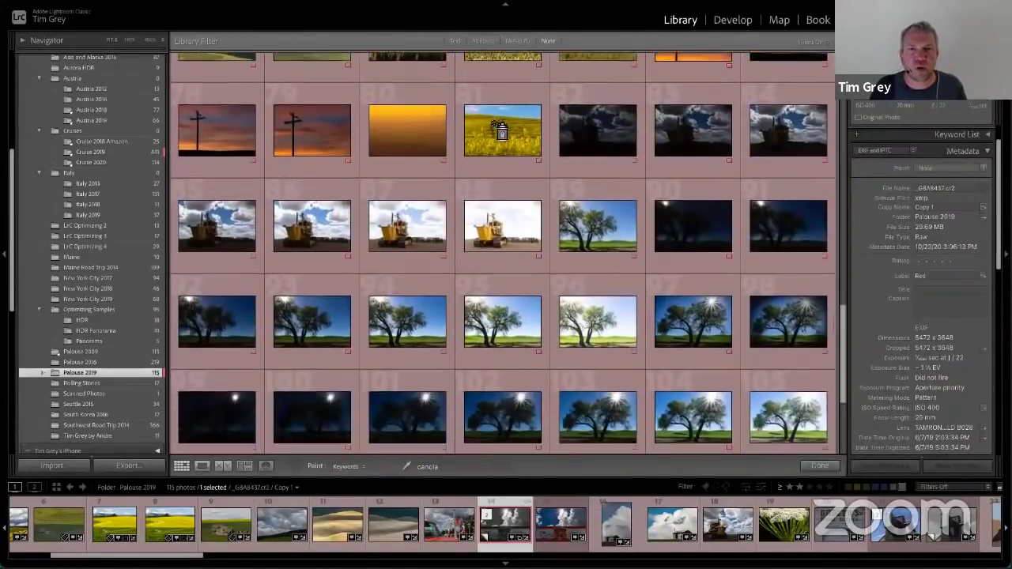
pyautogui.click(501, 130)
pyautogui.scroll(-4, 601, 229)
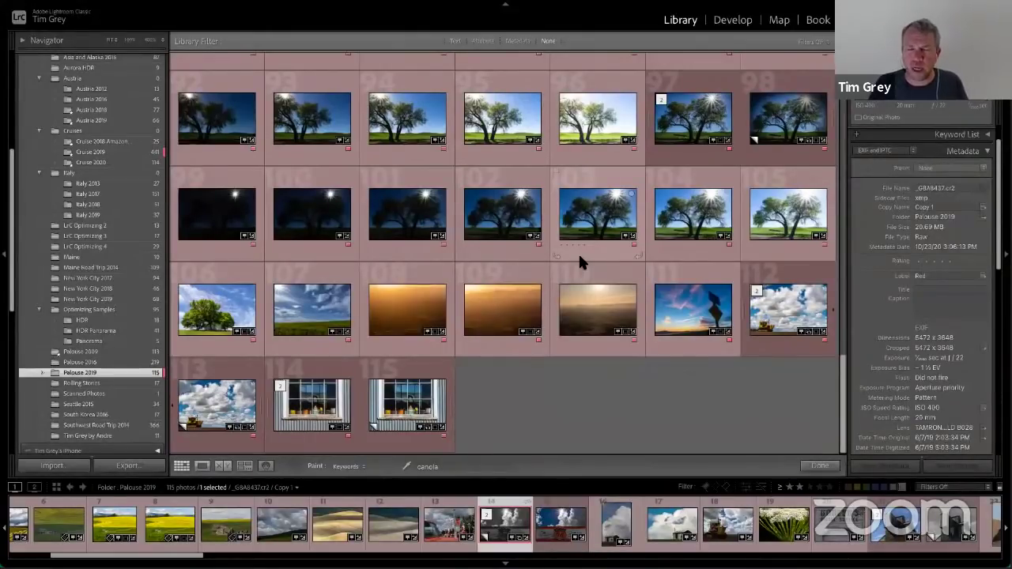
# - Set the Painter tool's keyword to cropduster
pyautogui.click(484, 466)
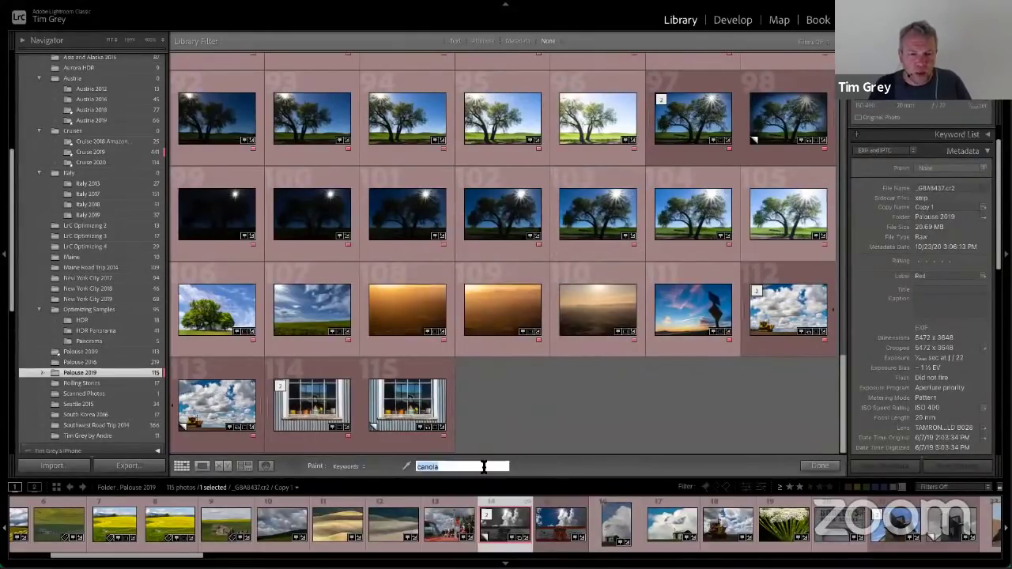
pyautogui.write('cropduster')
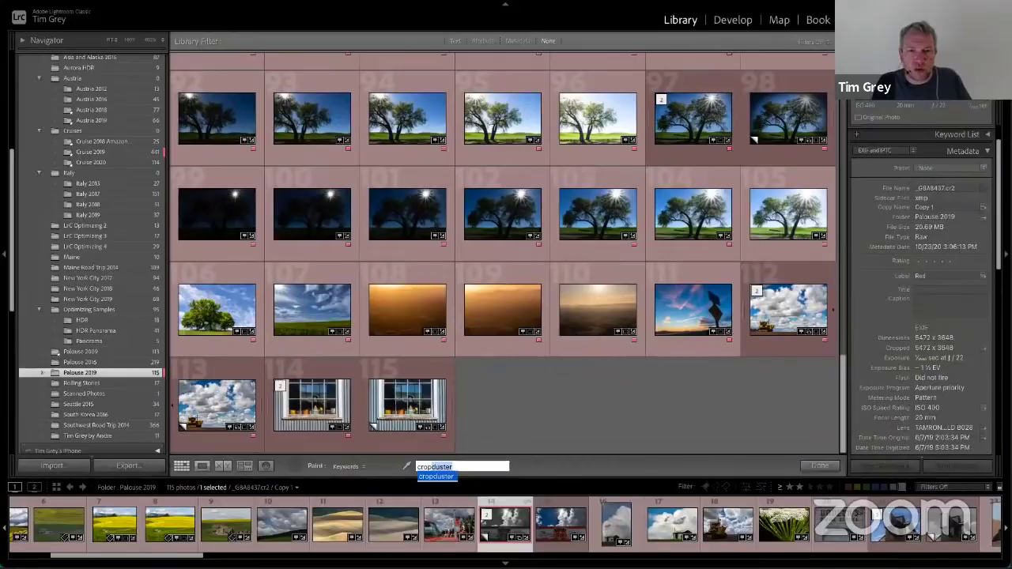
pyautogui.press('Return')
pyautogui.press('Return')
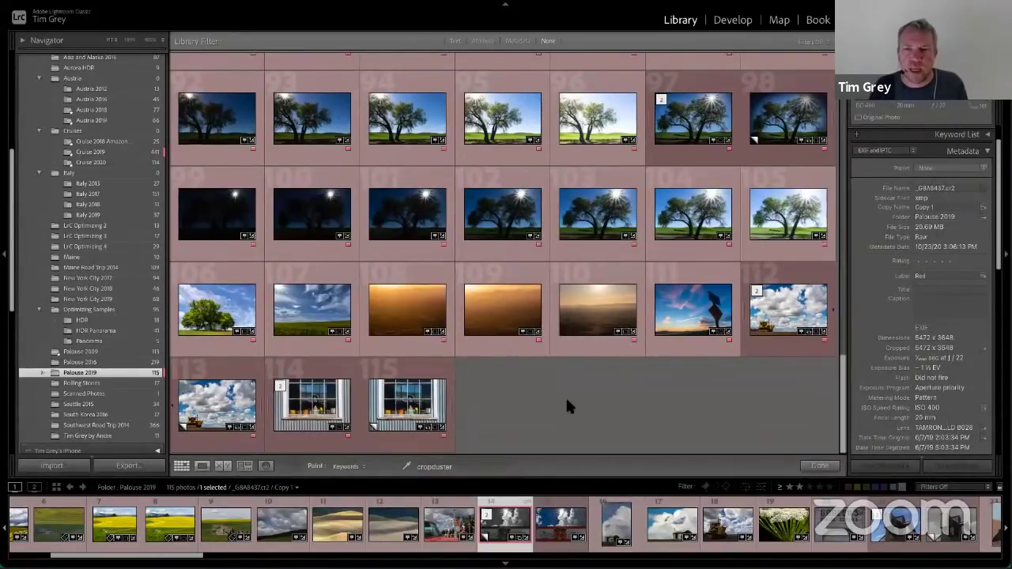
pyautogui.scroll(5, 563, 405)
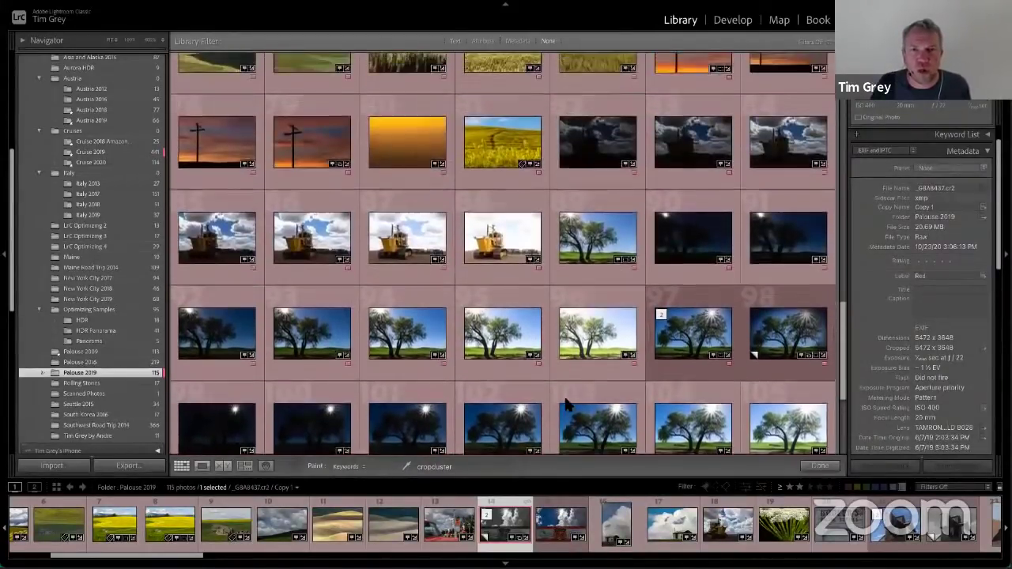
pyautogui.scroll(5, 565, 403)
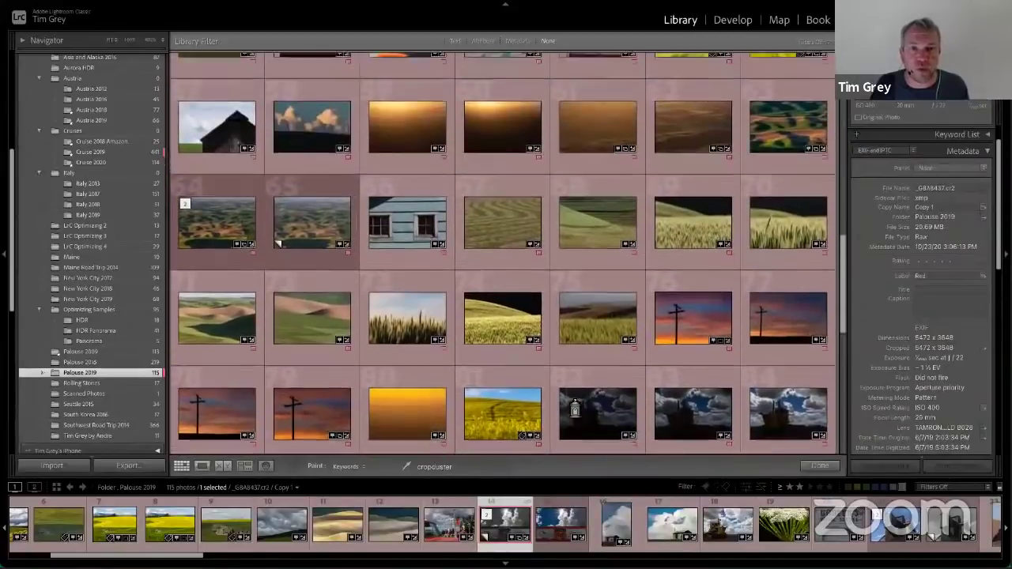
# - Paint the cropduster keyword onto the yellow airplane photos 29 through 34 and photos 3 and 4, and finish using the Painter tool
pyautogui.scroll(4, 575, 407)
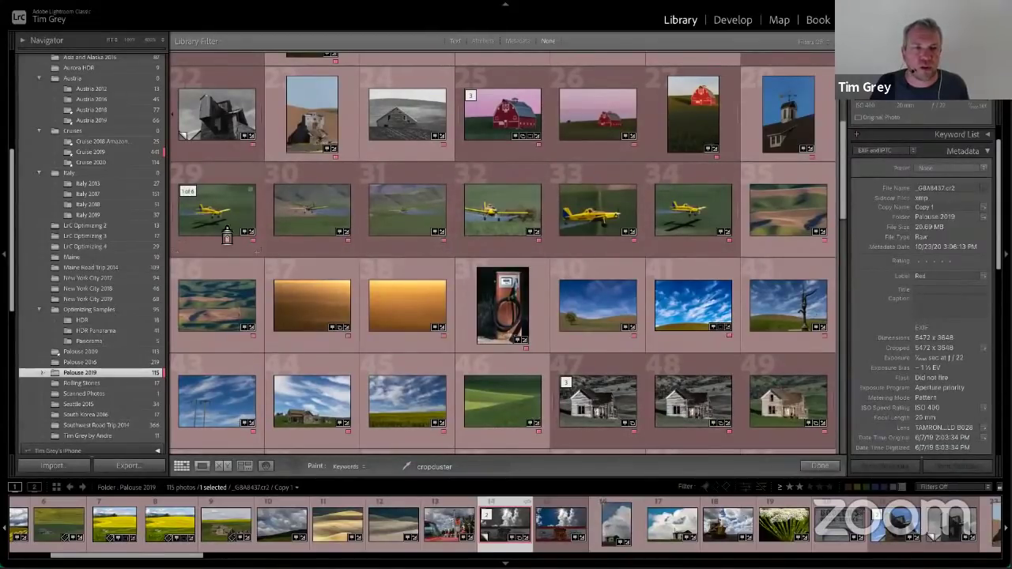
pyautogui.moveTo(204, 212); pyautogui.dragTo(684, 216)
pyautogui.scroll(1, 675, 219)
pyautogui.scroll(2, 667, 224)
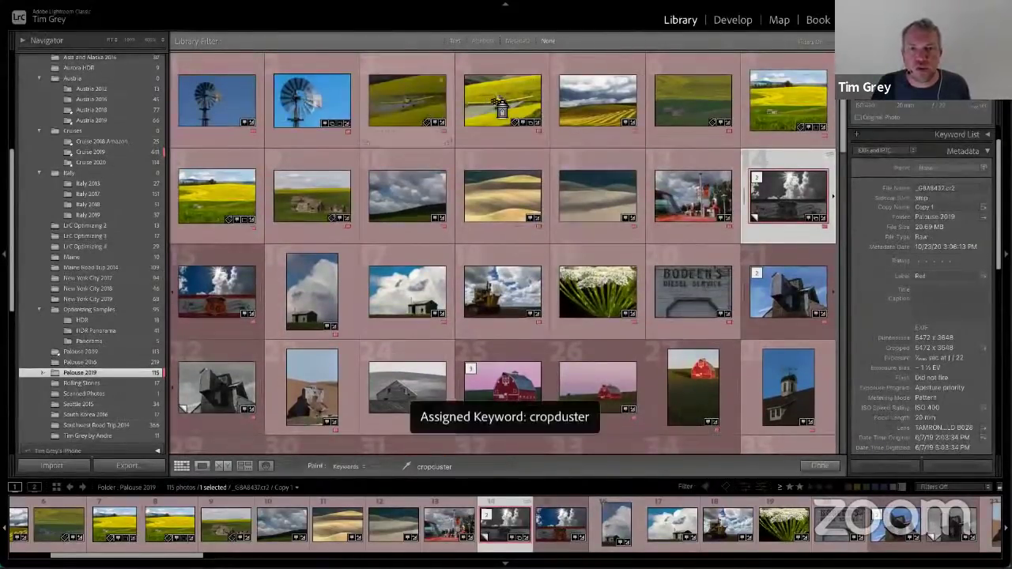
pyautogui.click(500, 108)
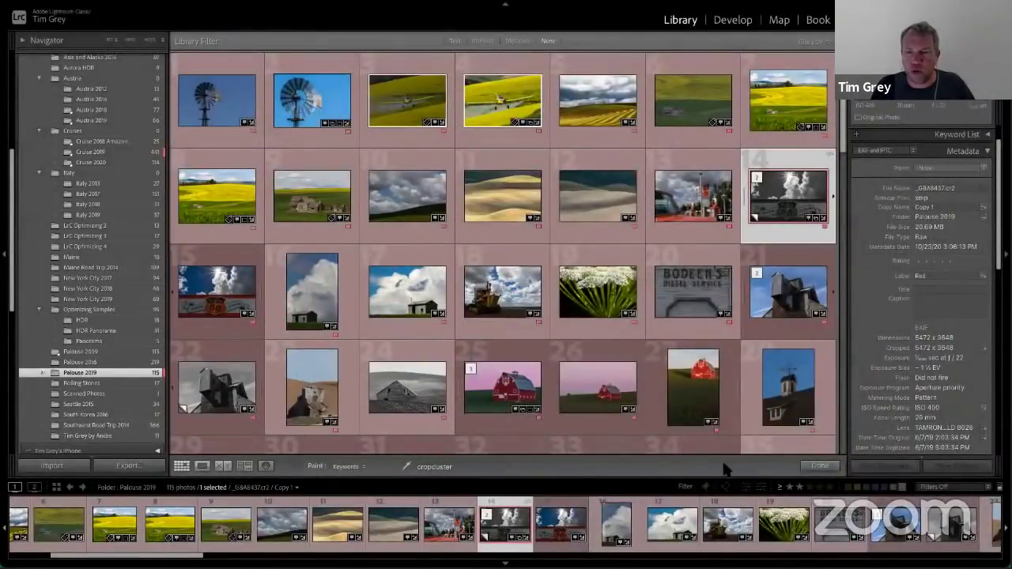
pyautogui.click(819, 467)
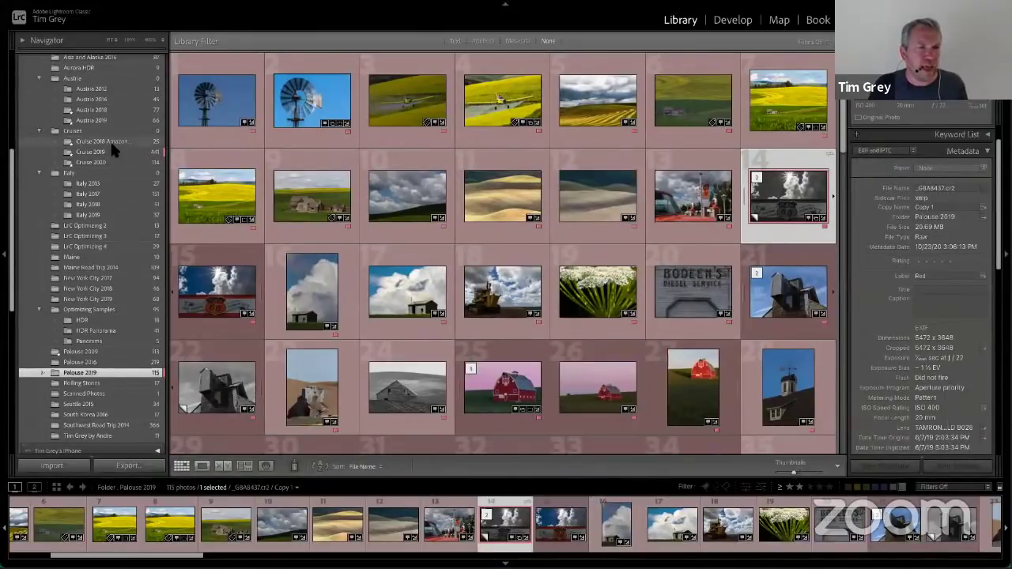
# - Display All Photographs from the catalog and switch to the Map module
pyautogui.scroll(5, 110, 140)
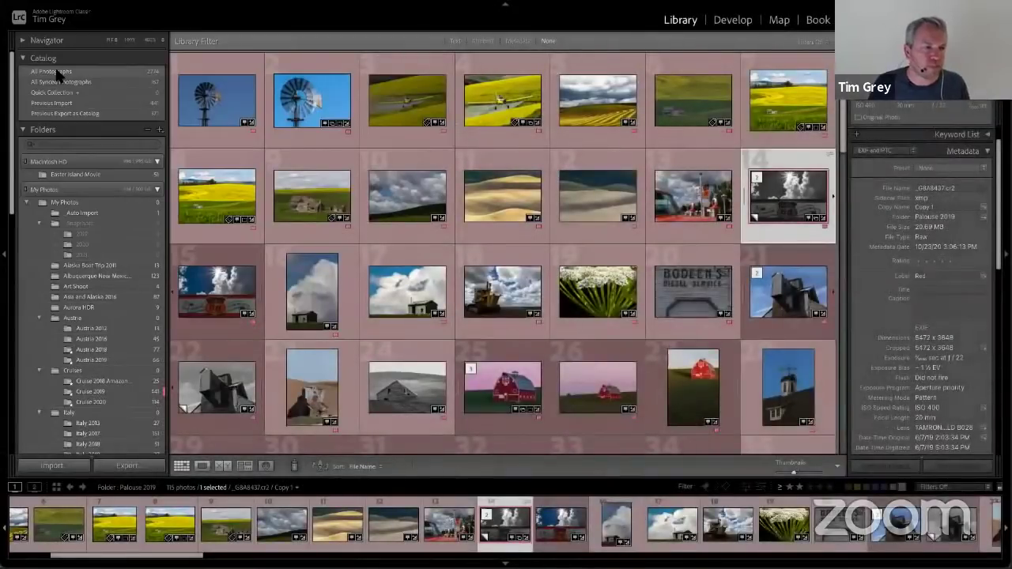
pyautogui.click(60, 72)
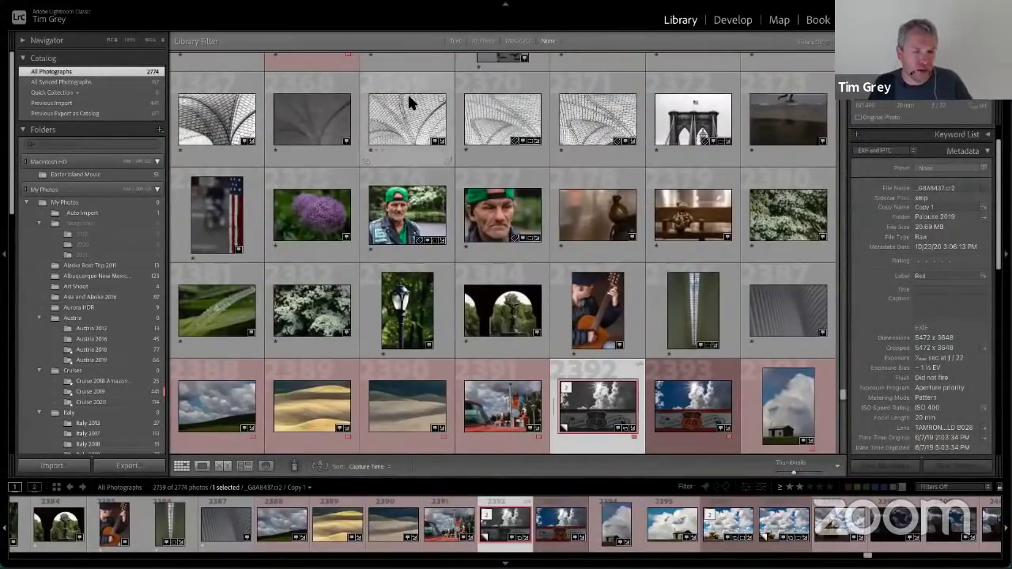
pyautogui.hotkey('ctrl', 'alt', 's')
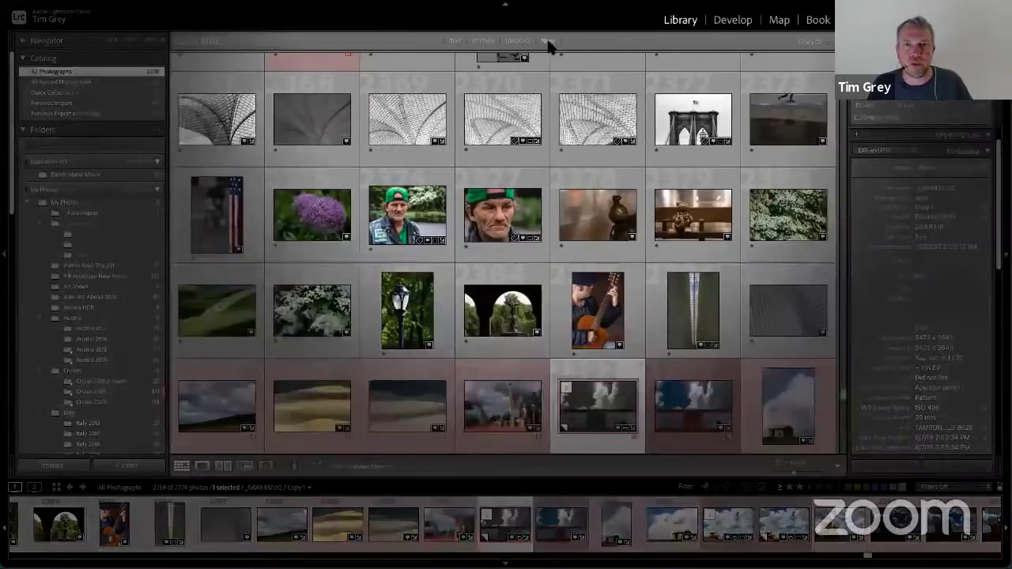
pyautogui.hotkey('ctrl', 'alt', 's')
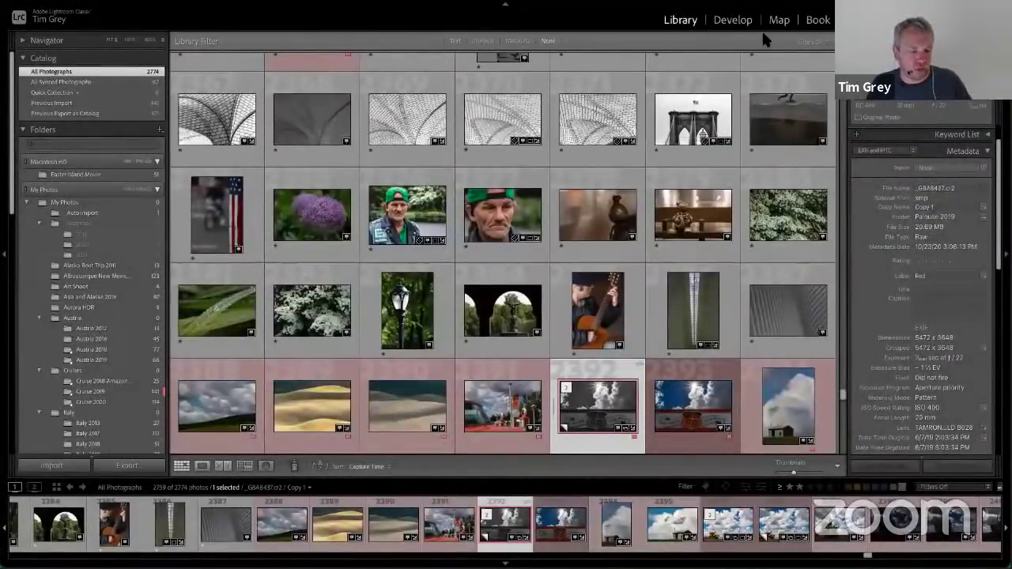
pyautogui.hotkey('ctrl', 'alt', 's')
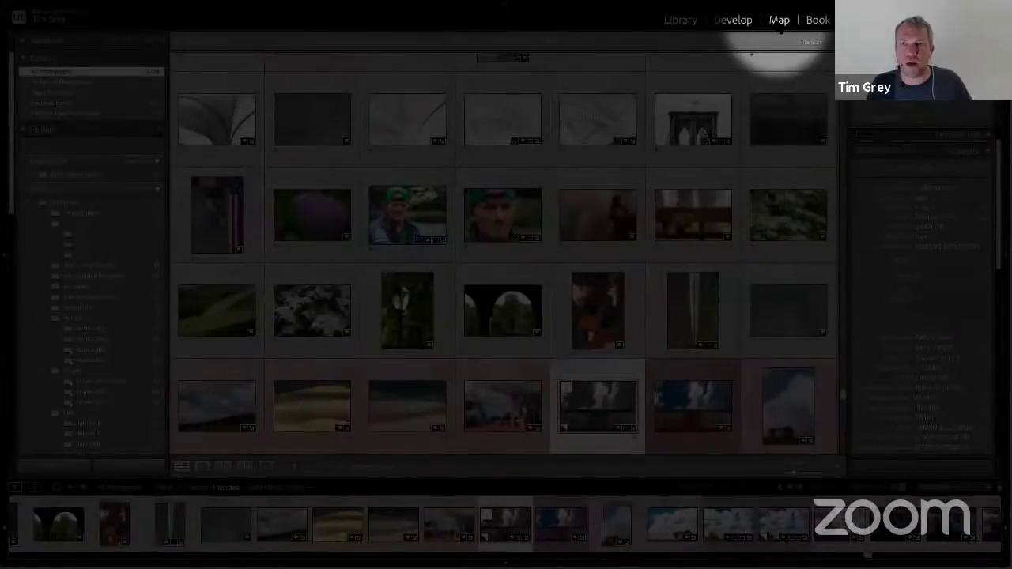
pyautogui.hotkey('ctrl', 'alt', 's')
pyautogui.click(779, 30)
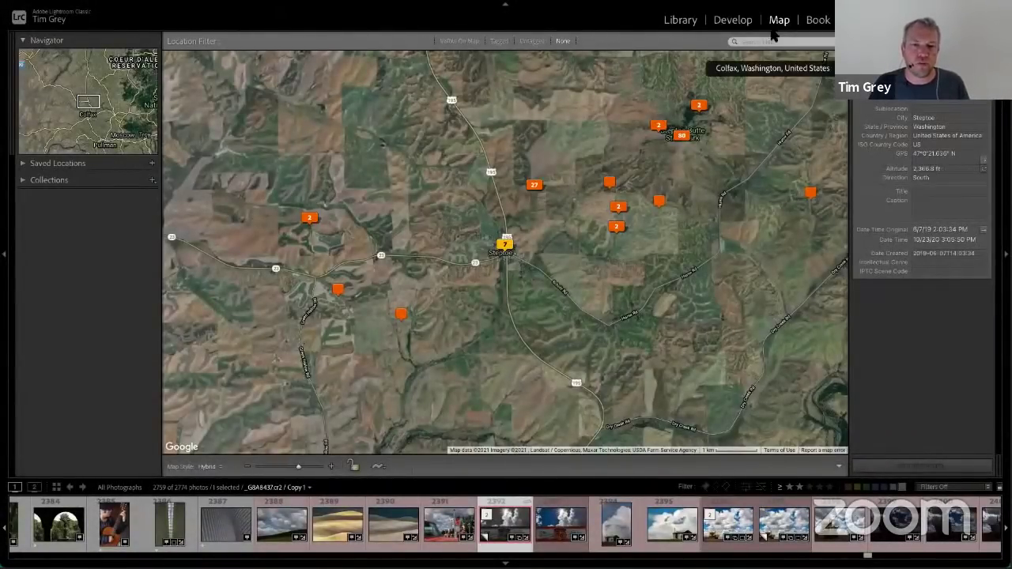
# - Zoom the map out to the whole world, set the map style to Road Map, and bring Antarctica into view
pyautogui.click(487, 520)
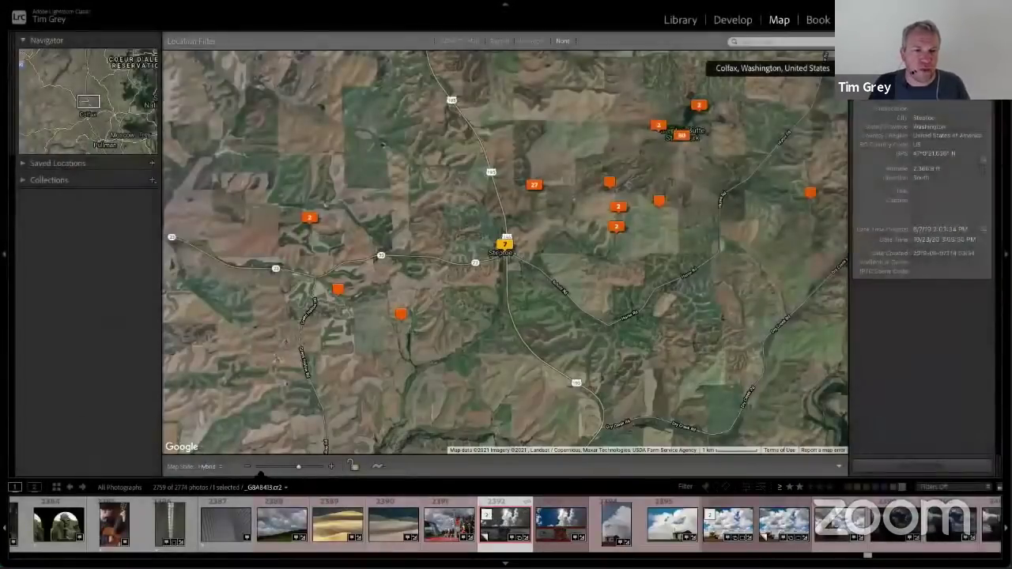
pyautogui.moveTo(300, 467); pyautogui.dragTo(262, 467)
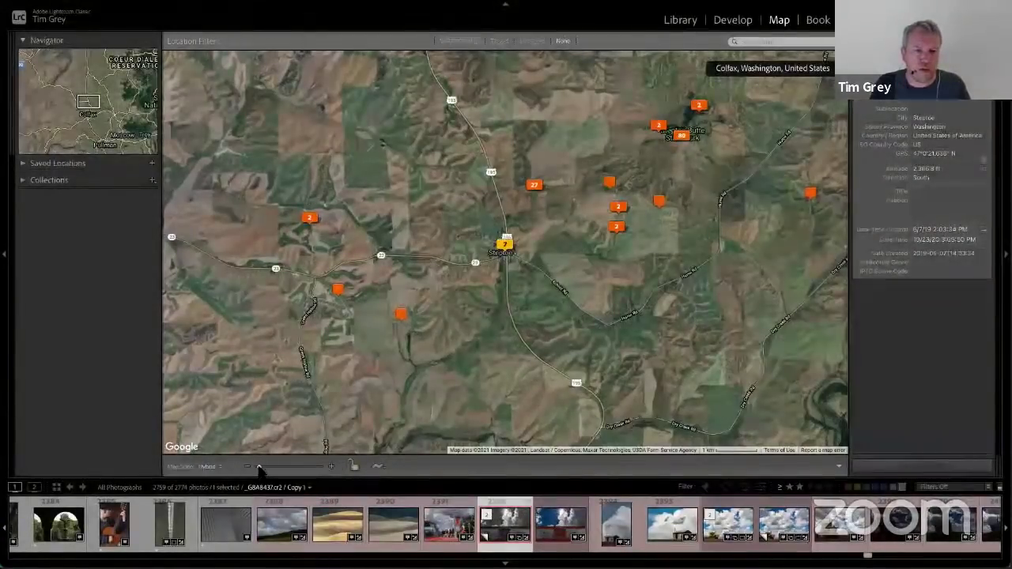
pyautogui.click(218, 468)
pyautogui.click(216, 478)
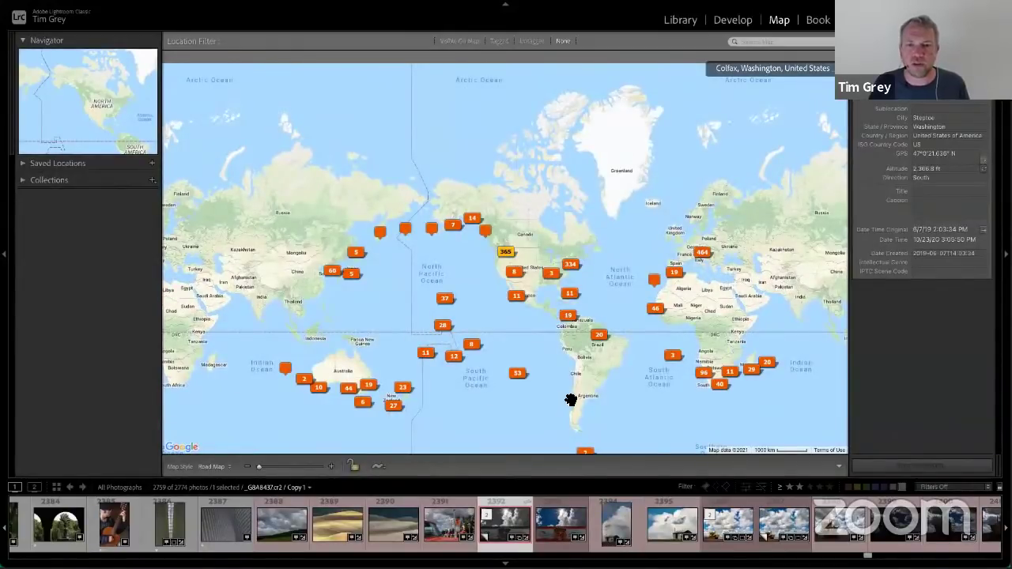
pyautogui.moveTo(572, 400); pyautogui.dragTo(547, 335)
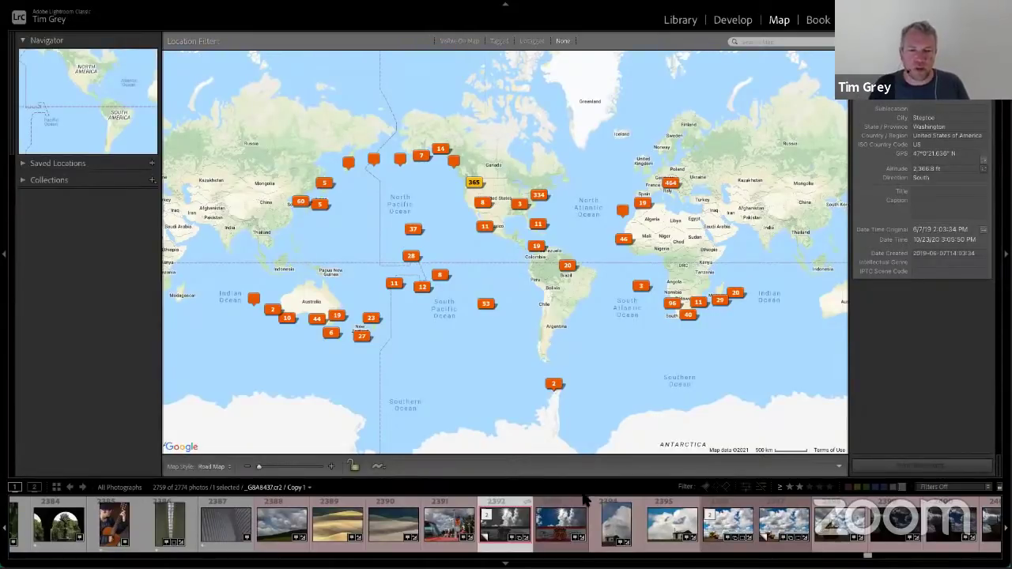
pyautogui.scroll(-1, 743, 546)
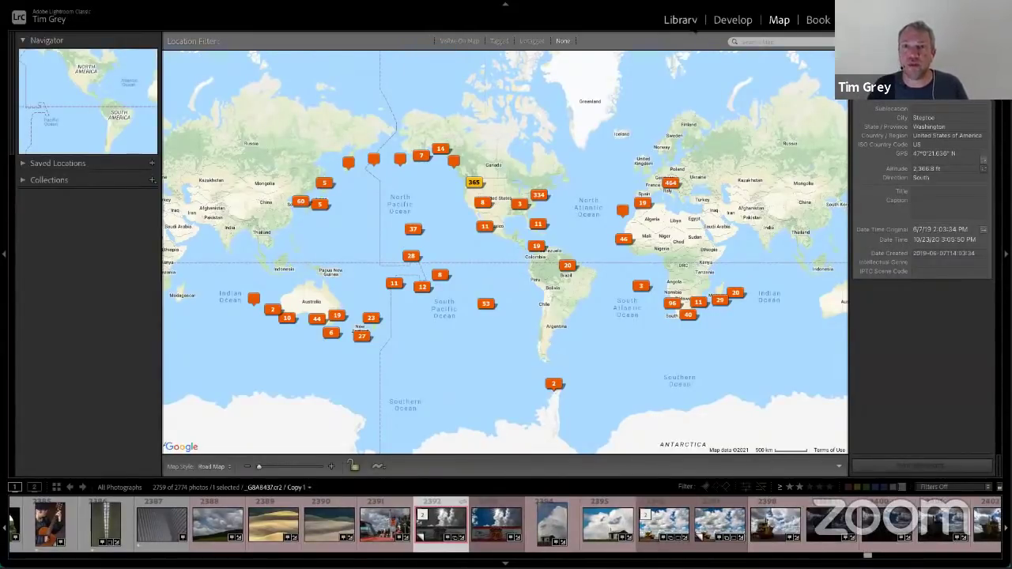
# - Return to the Library and open the photo of the green-domed church towers, Austria 2019-0038.cr2, in Loupe view
pyautogui.click(679, 20)
pyautogui.scroll(-3, 698, 356)
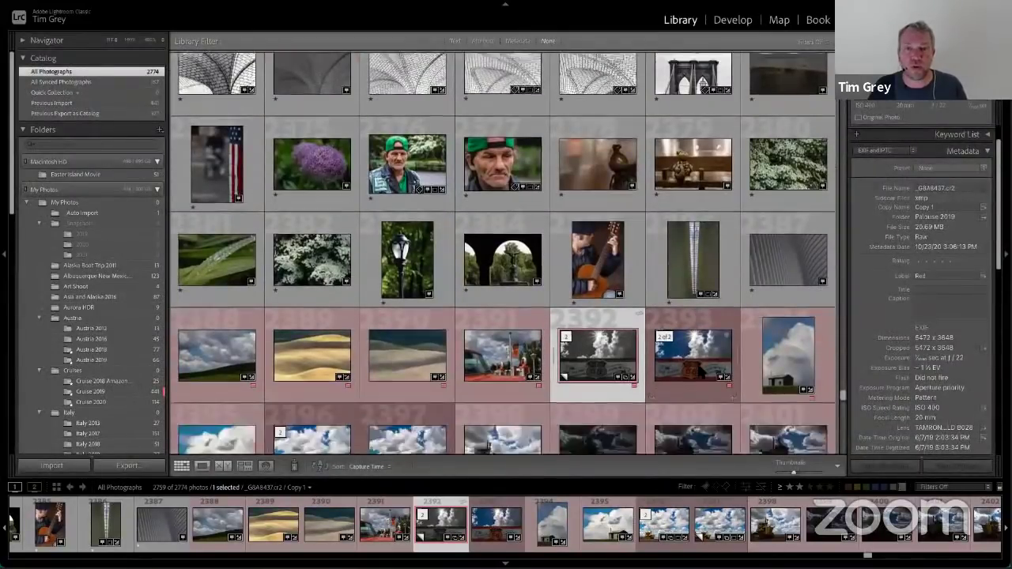
pyautogui.scroll(-5, 697, 362)
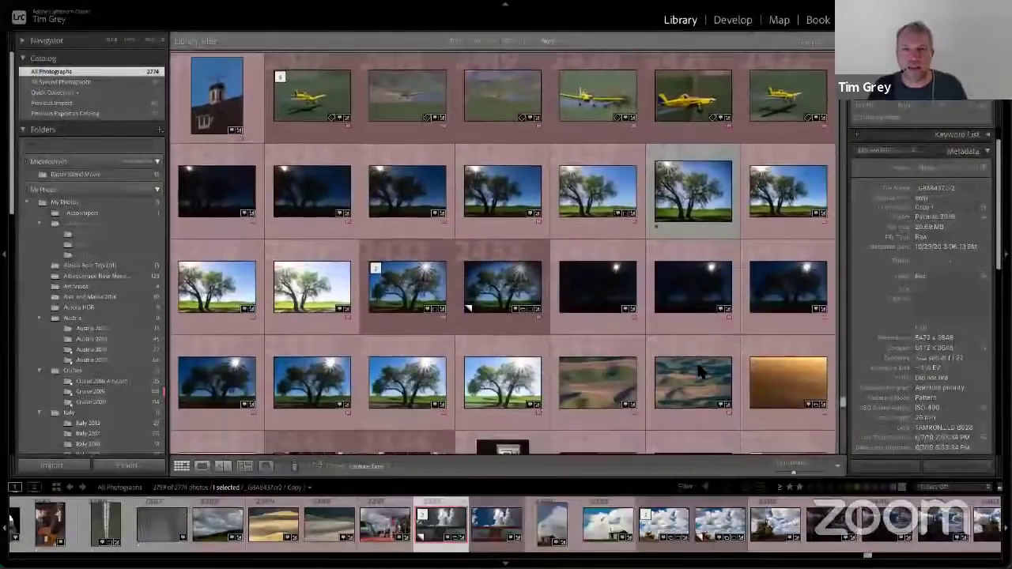
pyautogui.scroll(-5, 697, 367)
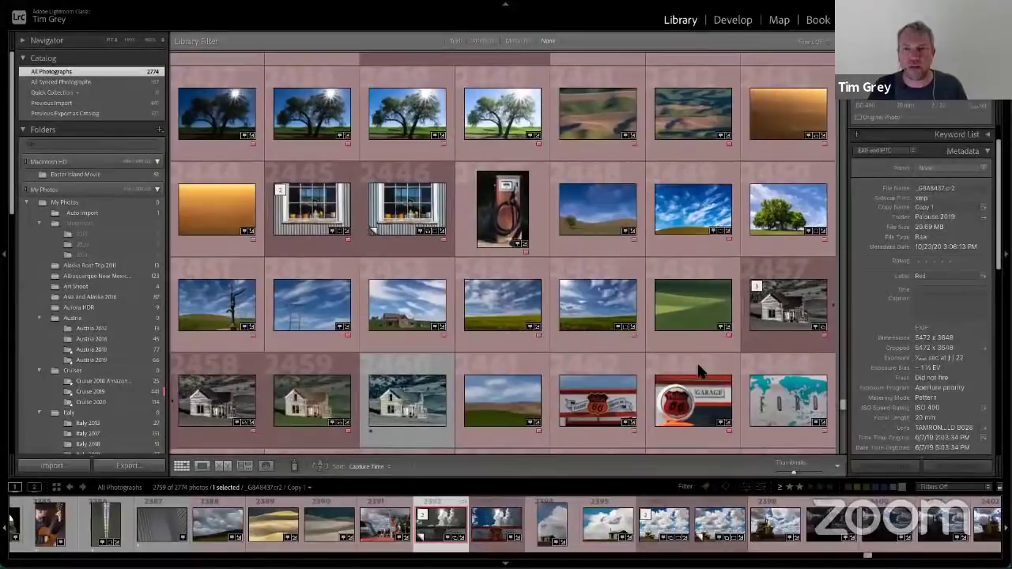
pyautogui.scroll(-5, 684, 355)
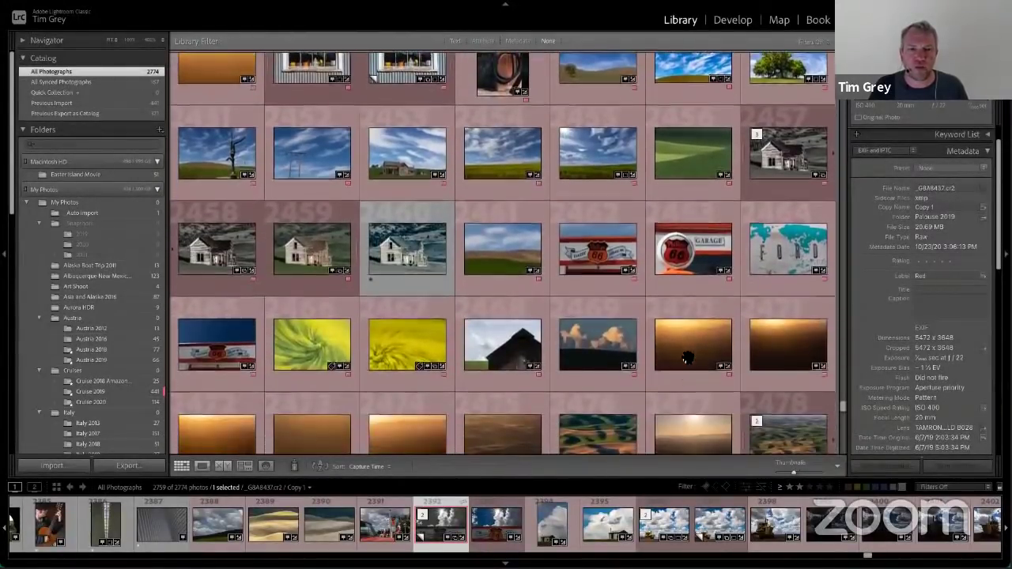
pyautogui.scroll(-5, 688, 358)
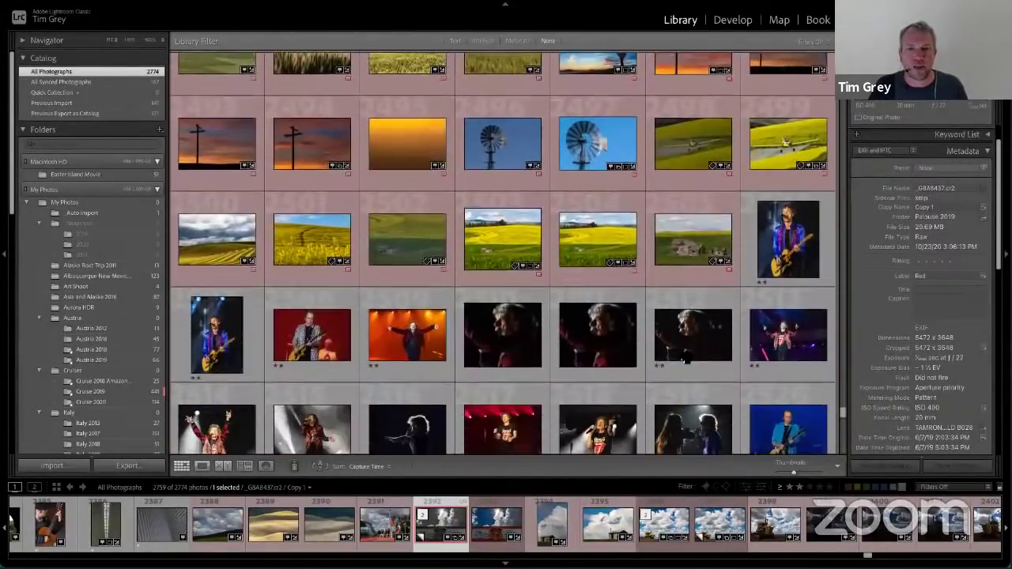
pyautogui.scroll(-6, 686, 359)
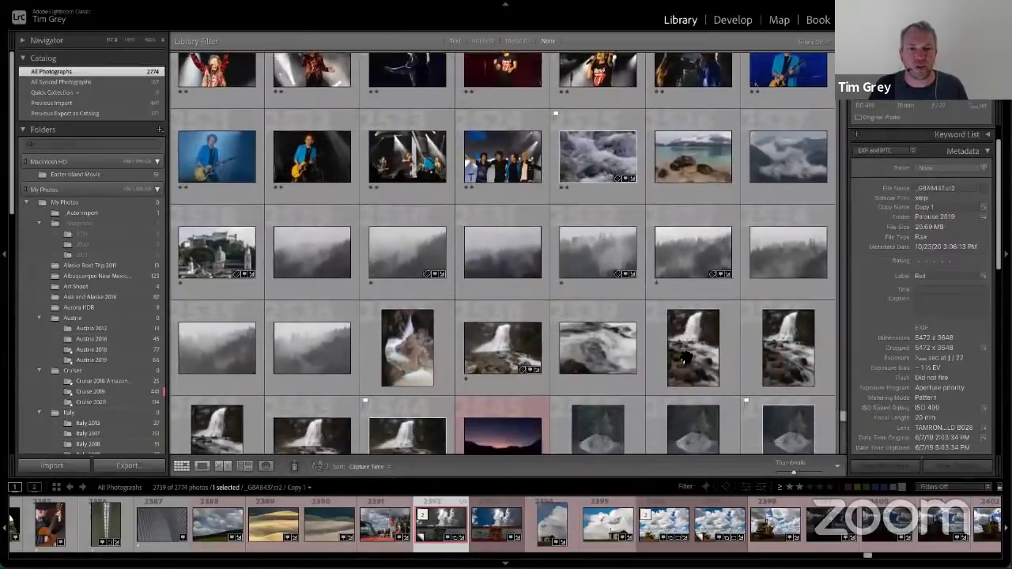
pyautogui.scroll(-5, 686, 356)
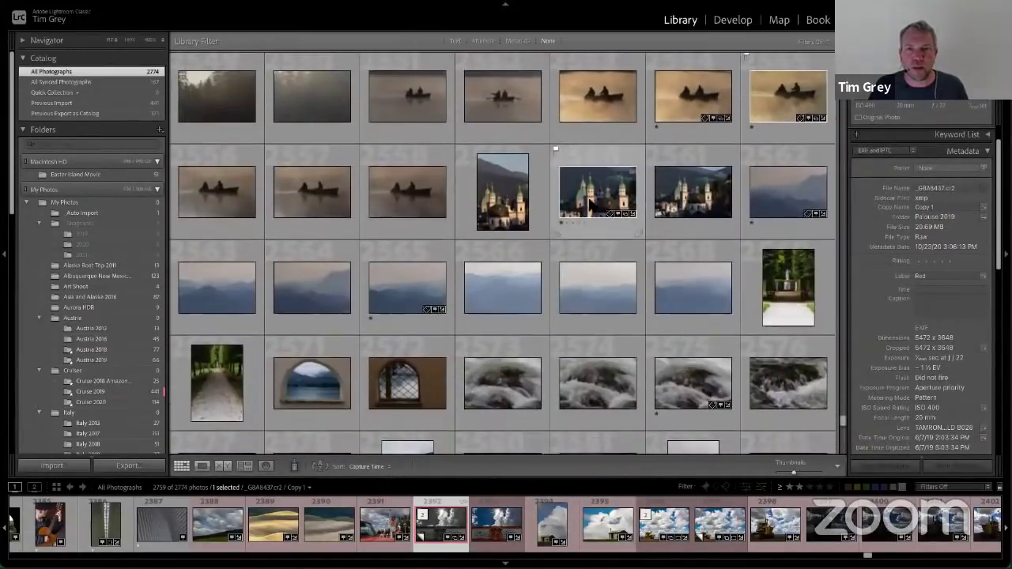
pyautogui.doubleClick(591, 205)
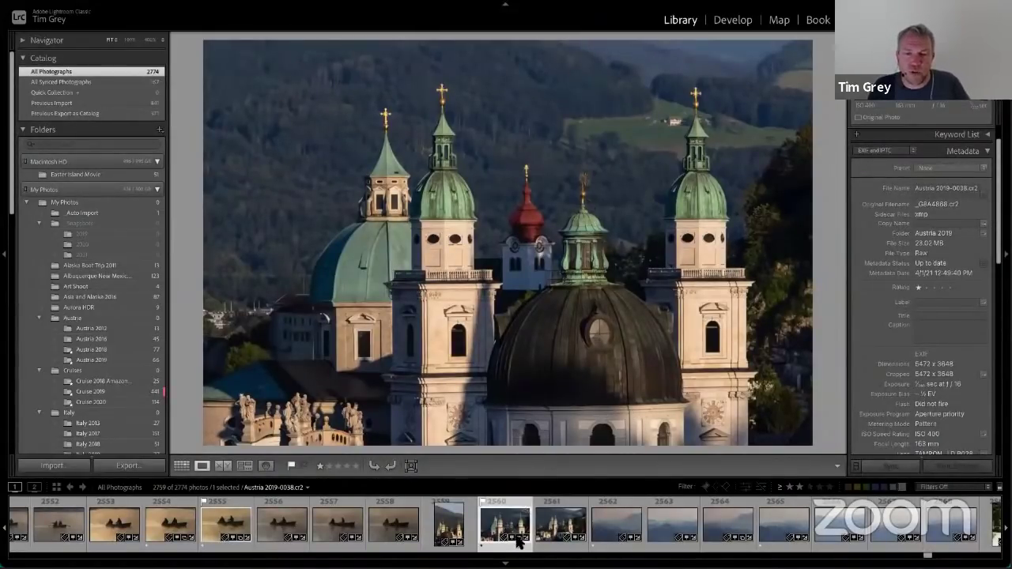
# - Show the church towers photo's location on the map and zoom in to street level near Museum der Moderne Salzburg
pyautogui.press('l')
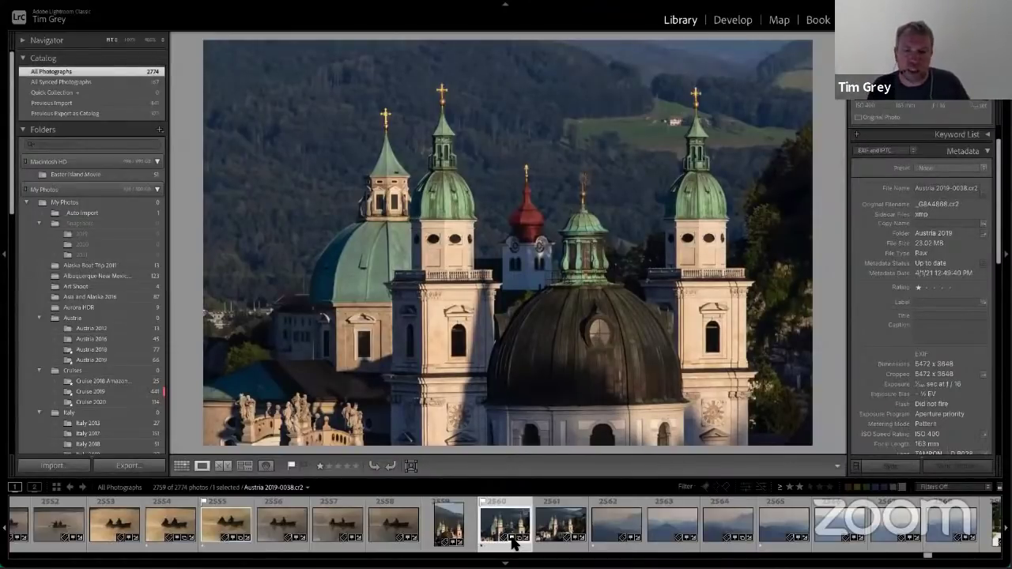
pyautogui.hotkey('ctrl', 'alt', '3')
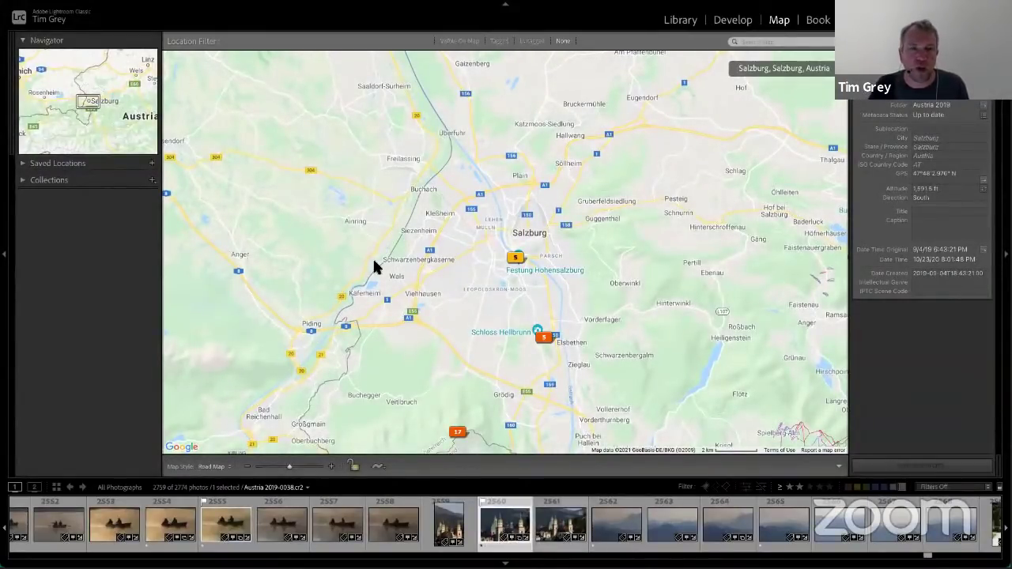
pyautogui.click(332, 466)
pyautogui.click(331, 467)
pyautogui.click(331, 466)
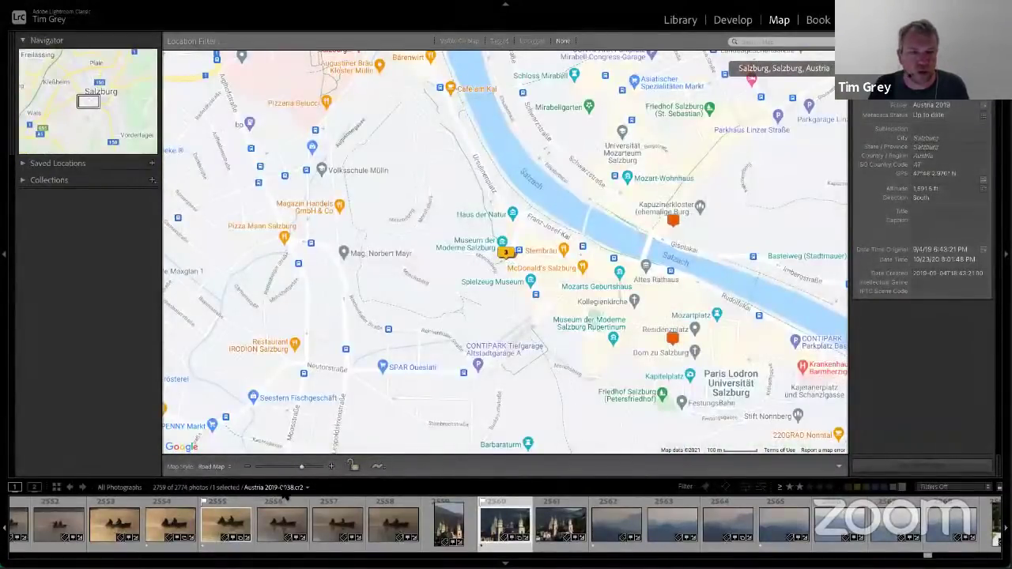
pyautogui.click(332, 466)
pyautogui.click(332, 466)
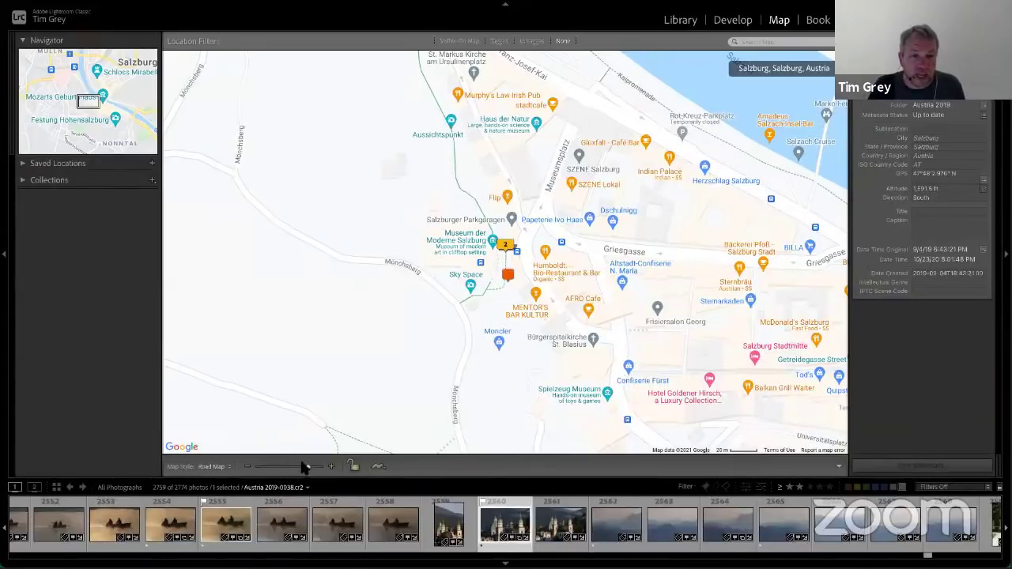
# - Zoom the map out to the whole world and zoom in on Australia and New Zealand
pyautogui.click(271, 468)
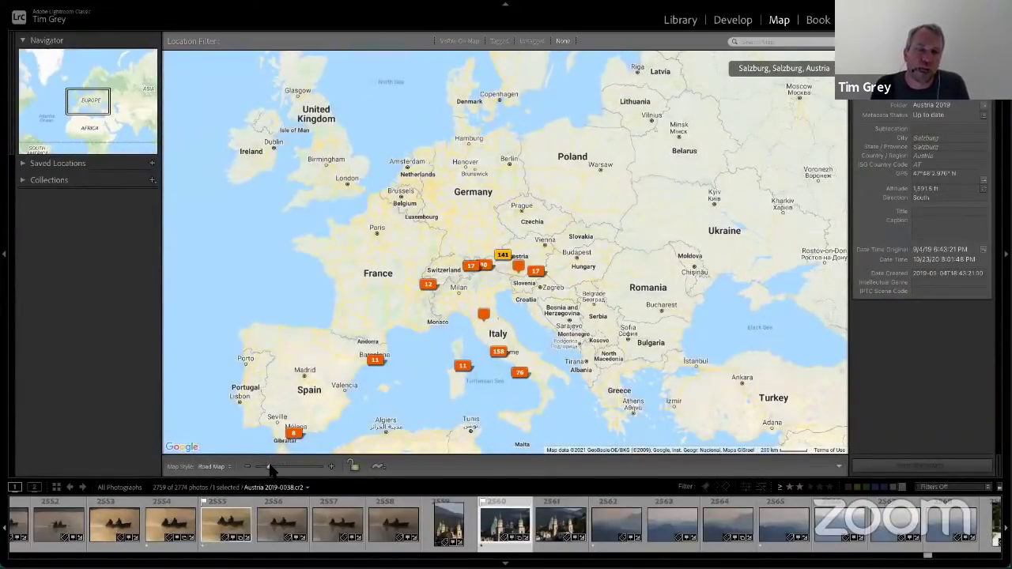
pyautogui.moveTo(271, 468); pyautogui.dragTo(257, 468)
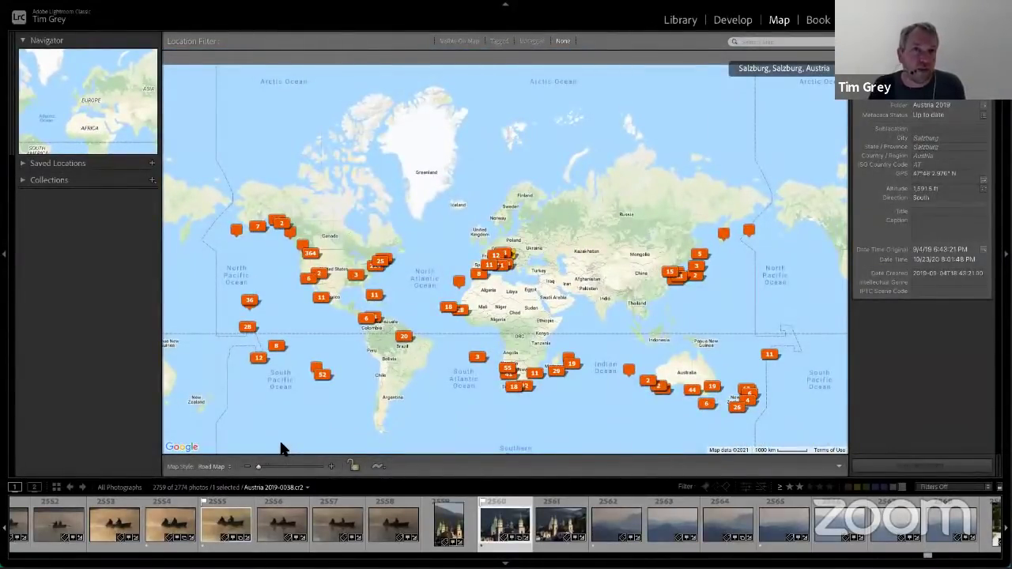
pyautogui.moveTo(615, 407); pyautogui.dragTo(490, 321)
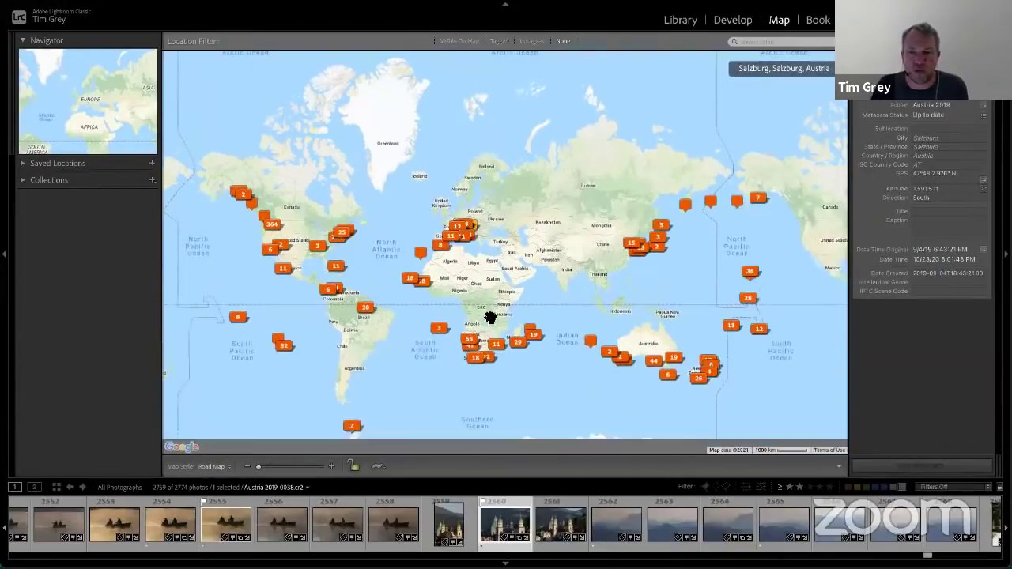
pyautogui.click(332, 466)
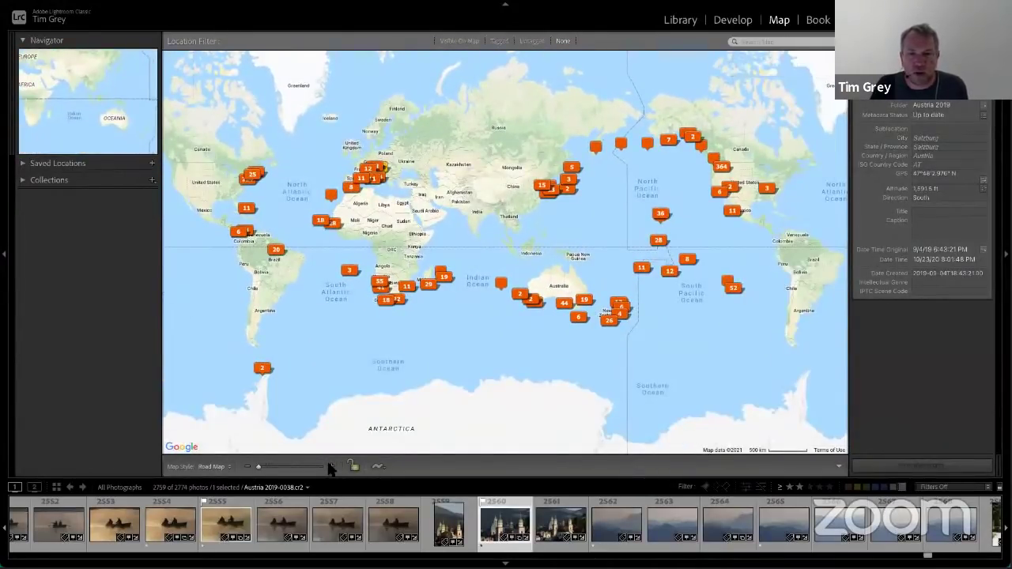
pyautogui.moveTo(577, 307); pyautogui.dragTo(393, 106)
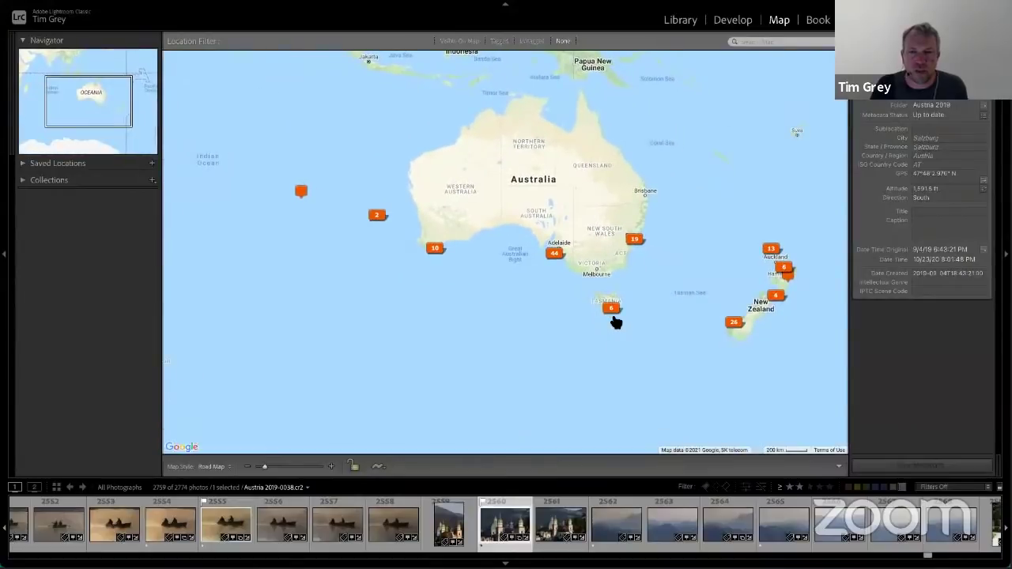
# - Select the photos grouped at the marker near Adelaide and zoom the map in on Adelaide and Kangaroo Island
pyautogui.click(556, 256)
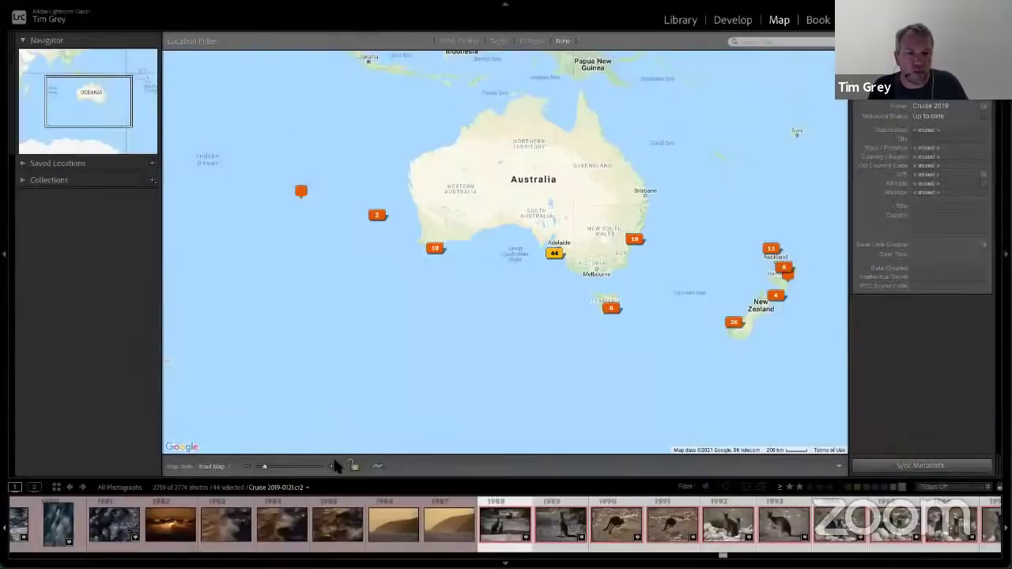
pyautogui.click(330, 466)
pyautogui.click(331, 466)
pyautogui.moveTo(612, 403); pyautogui.dragTo(516, 404)
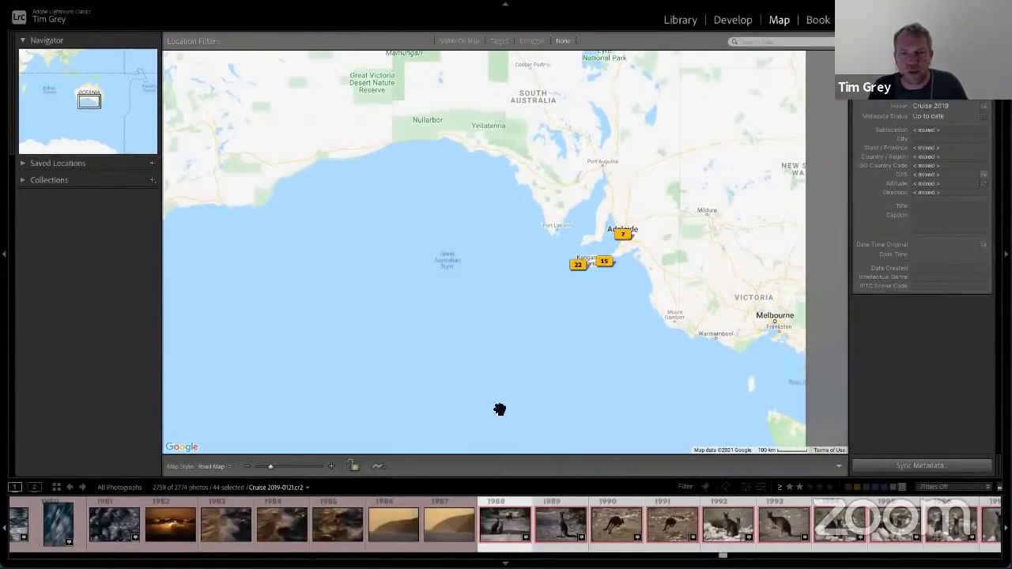
pyautogui.click(331, 466)
pyautogui.moveTo(657, 393); pyautogui.dragTo(447, 390)
pyautogui.click(330, 465)
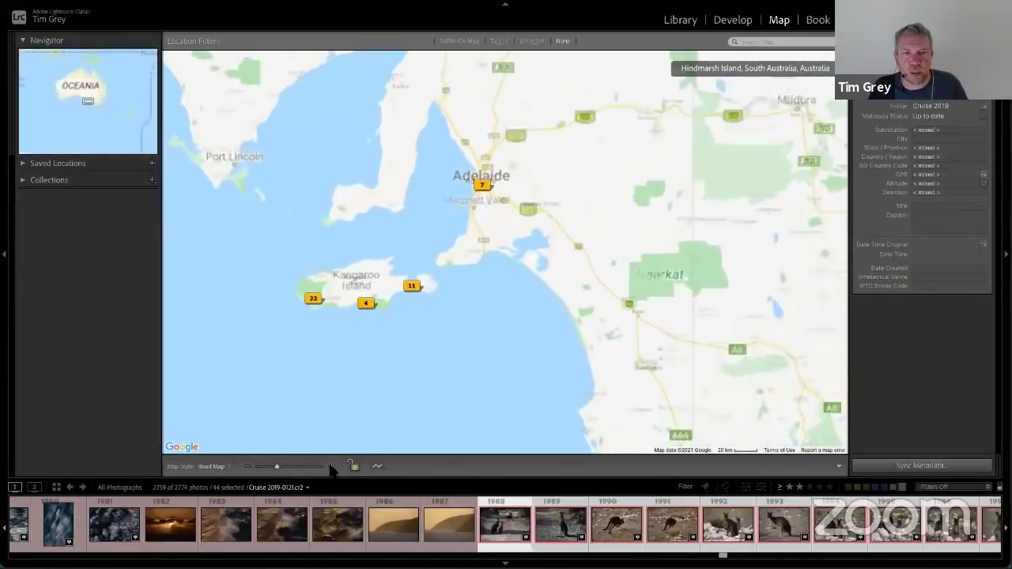
# - Recenter the map on Kangaroo Island, select the photo of two kangaroos, Cruise 2019-0130.cr2, and open it in the Library
pyautogui.moveTo(357, 408); pyautogui.dragTo(460, 406)
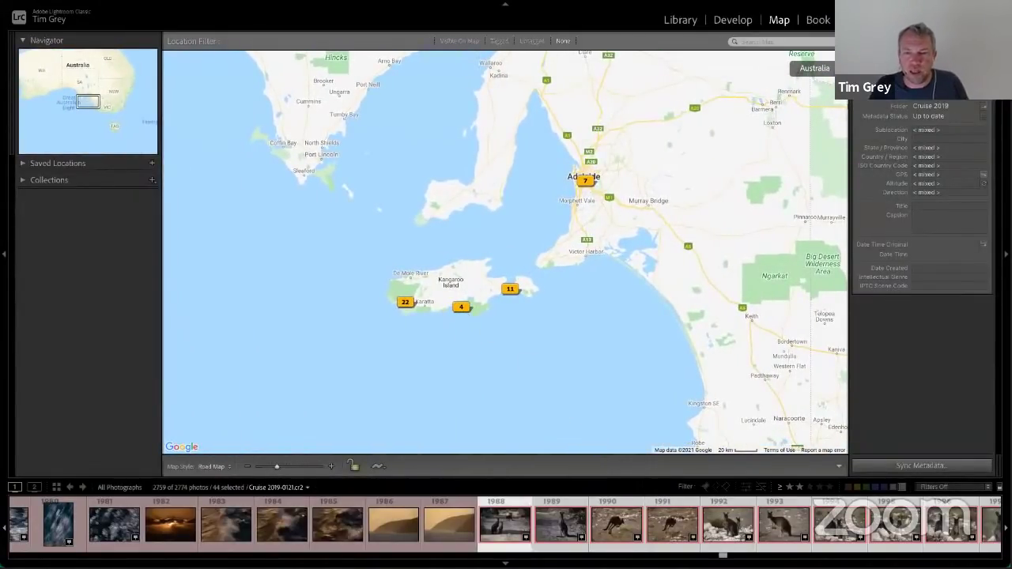
pyautogui.scroll(-3, 783, 530)
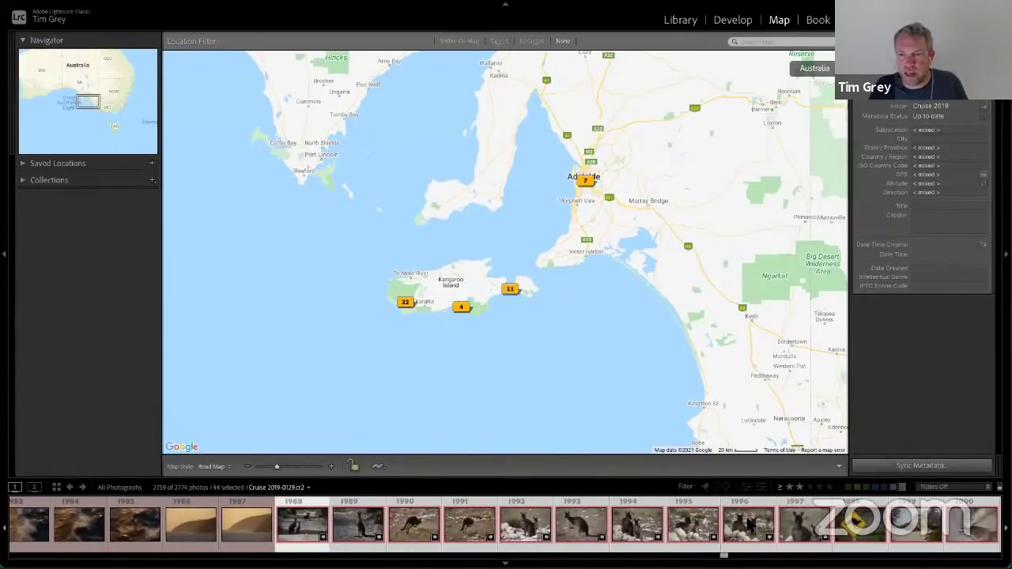
pyautogui.click(805, 517)
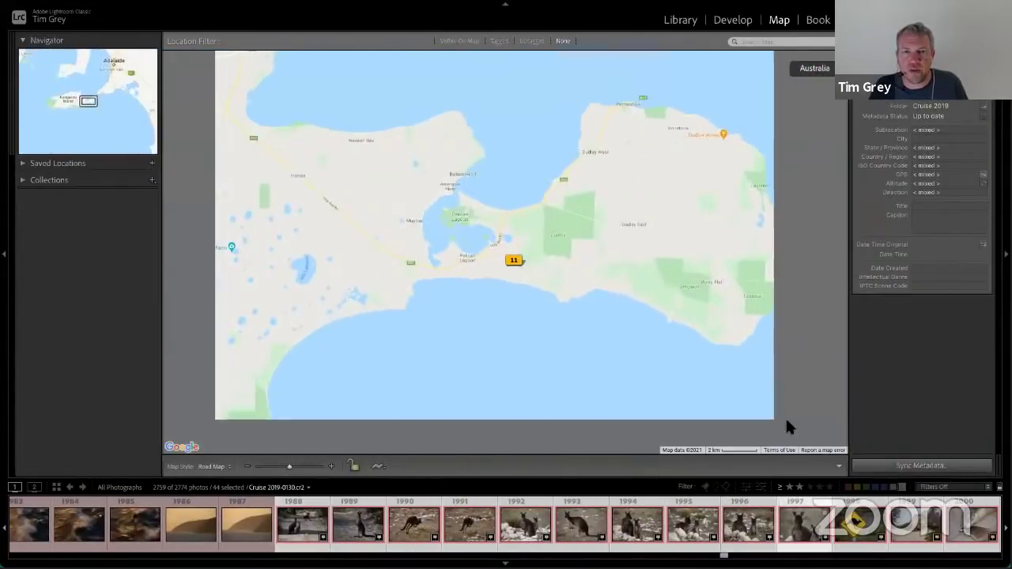
pyautogui.click(681, 20)
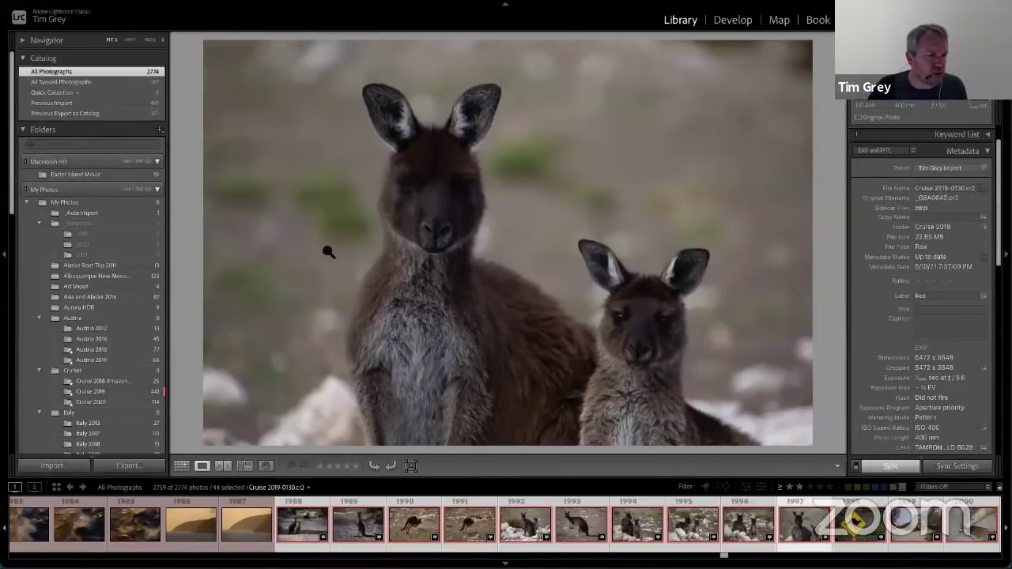
# - Open the LrC Optimizing 3 folder and select the photo of balanced red rocks against the blue sky
pyautogui.scroll(-5, 110, 234)
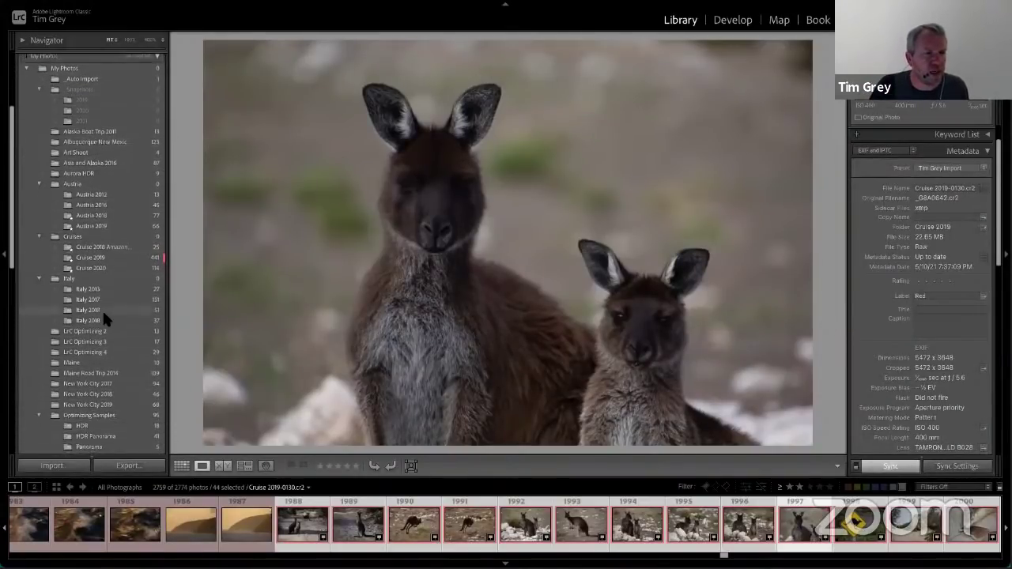
pyautogui.click(94, 341)
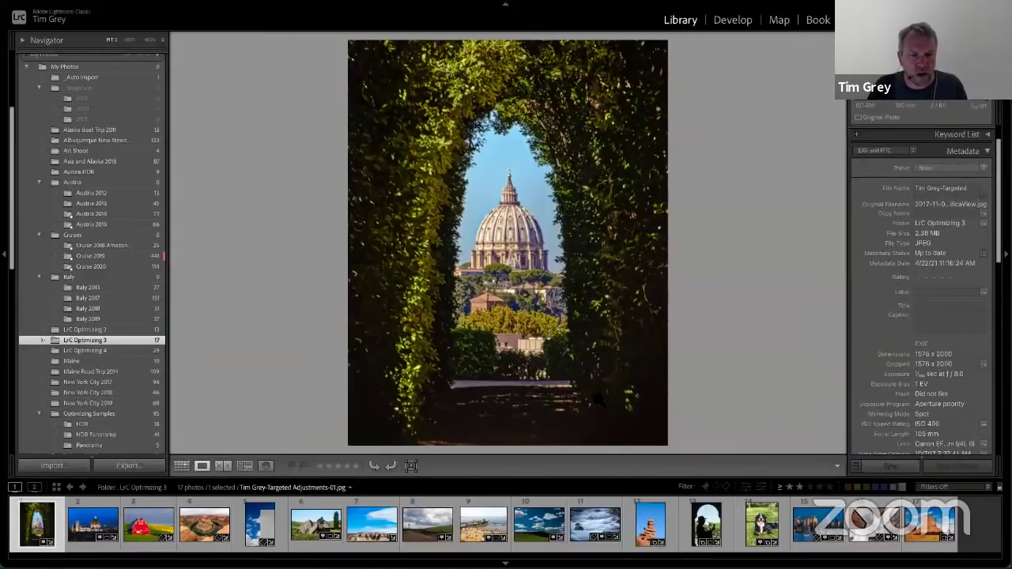
pyautogui.click(760, 524)
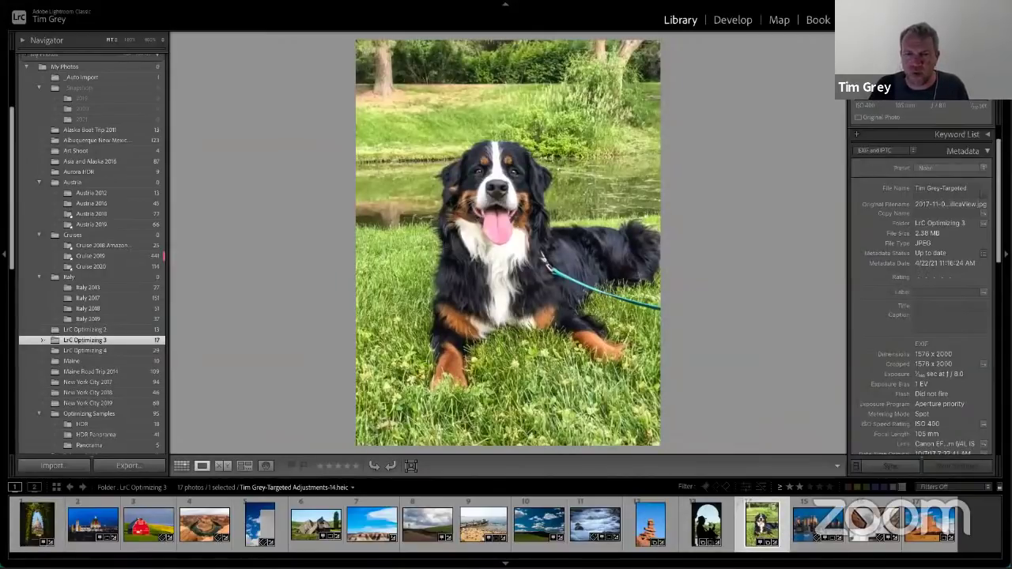
pyautogui.click(650, 524)
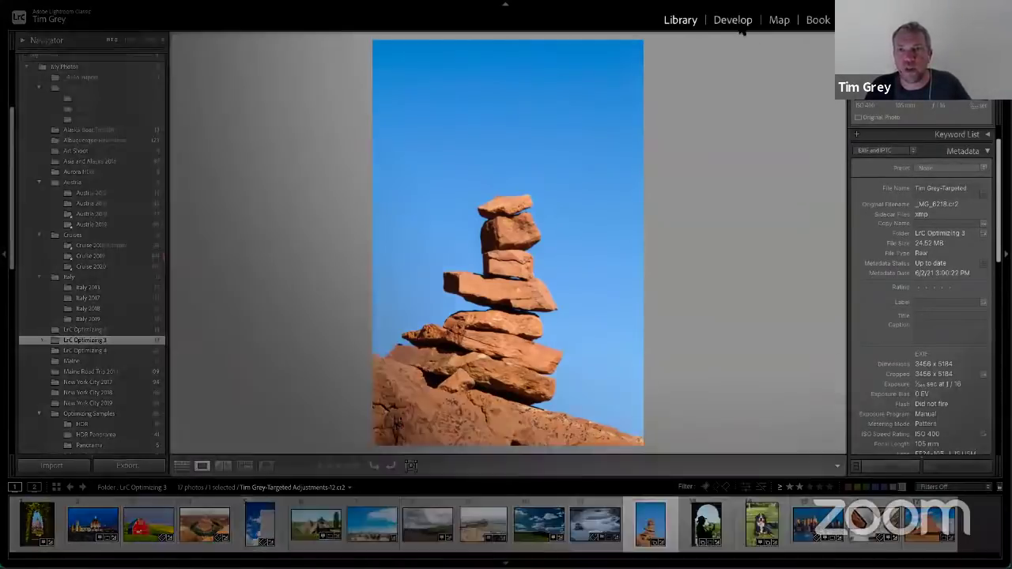
# - In Develop, add a graduated filter with -3.20 exposure to the balanced rocks photo, fading downward across the middle of the stack
pyautogui.click(732, 24)
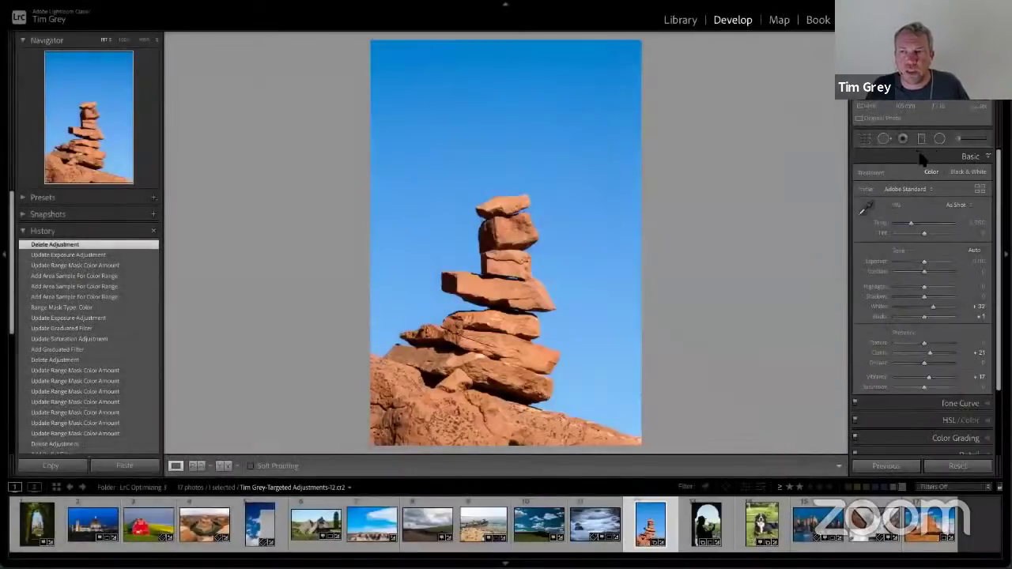
pyautogui.click(921, 140)
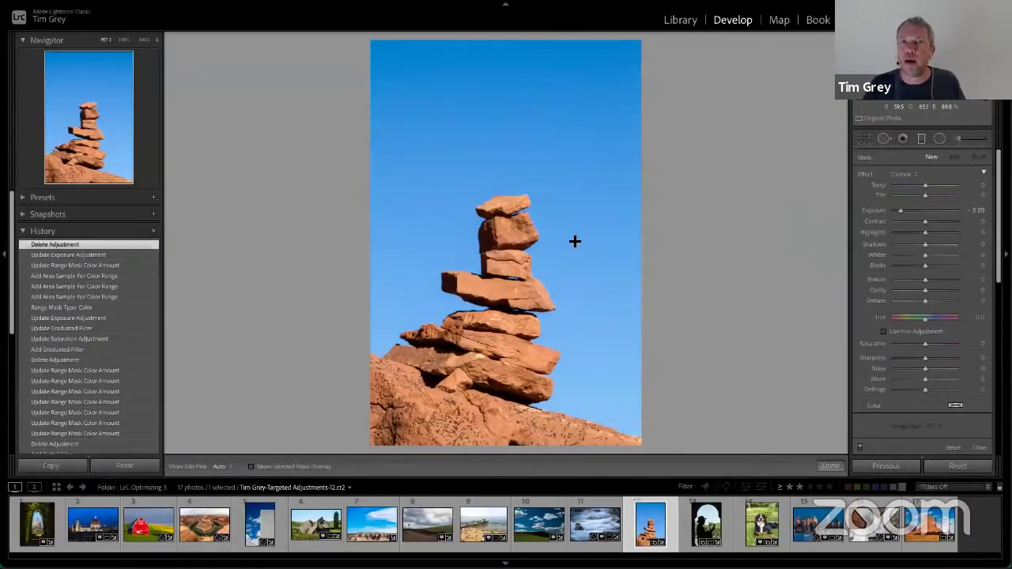
pyautogui.moveTo(574, 238); pyautogui.dragTo(577, 316)
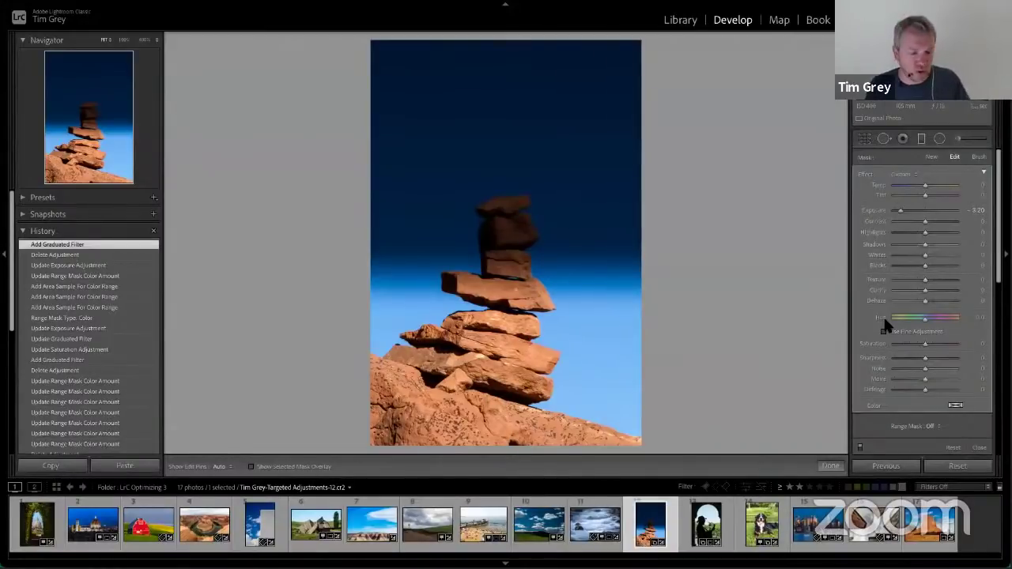
pyautogui.press('l')
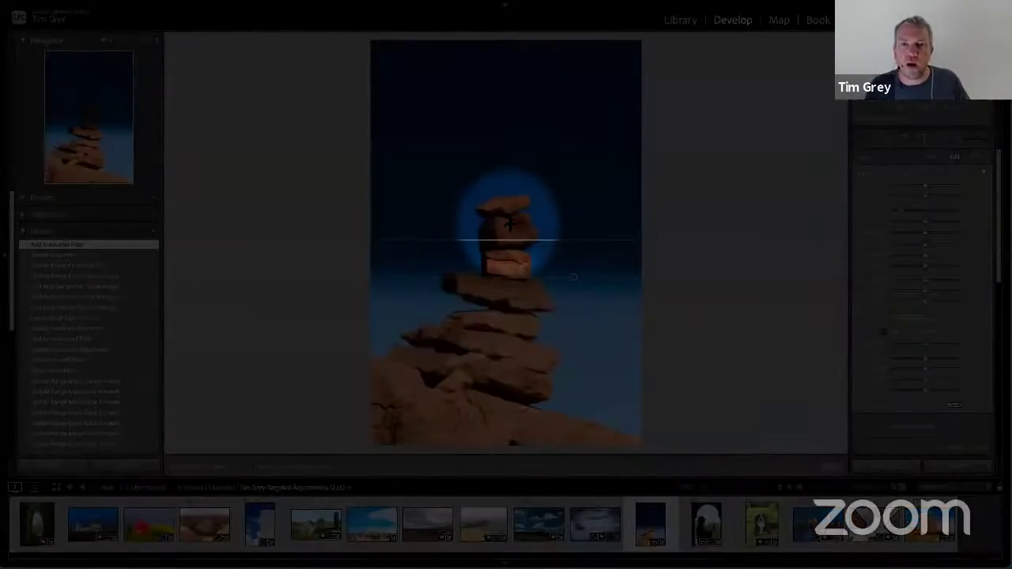
pyautogui.press('l')
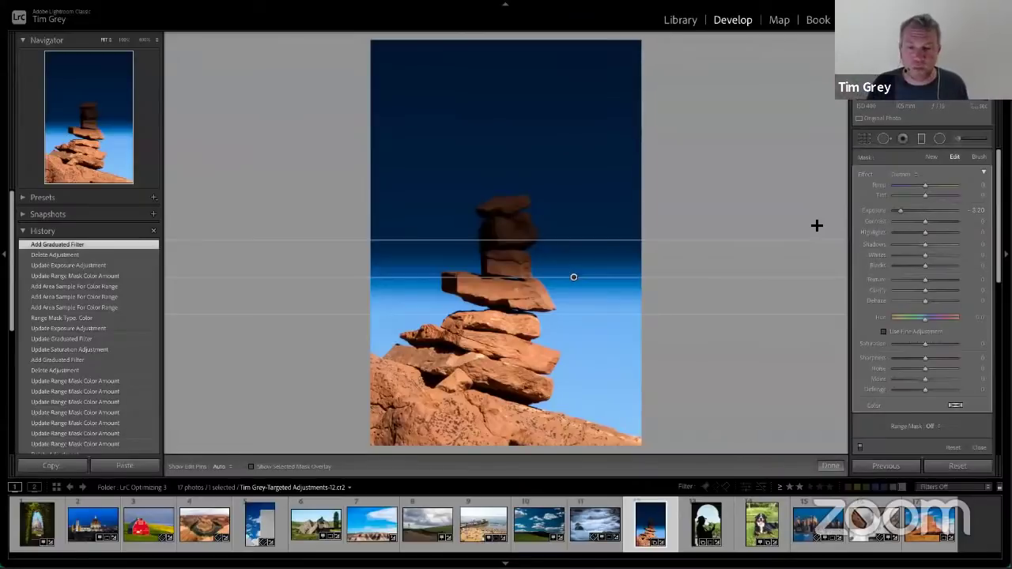
# - Add a graduated filter with -3.20 exposure to the guitarist silhouette photo, fading downward from the sky past the fountain statue
pyautogui.click(708, 523)
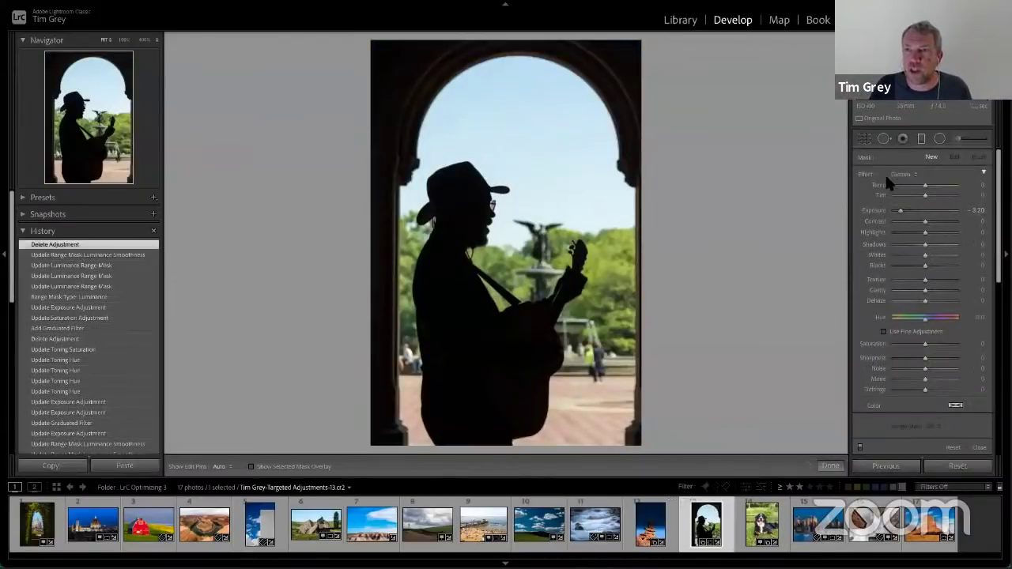
pyautogui.moveTo(533, 201); pyautogui.dragTo(534, 297)
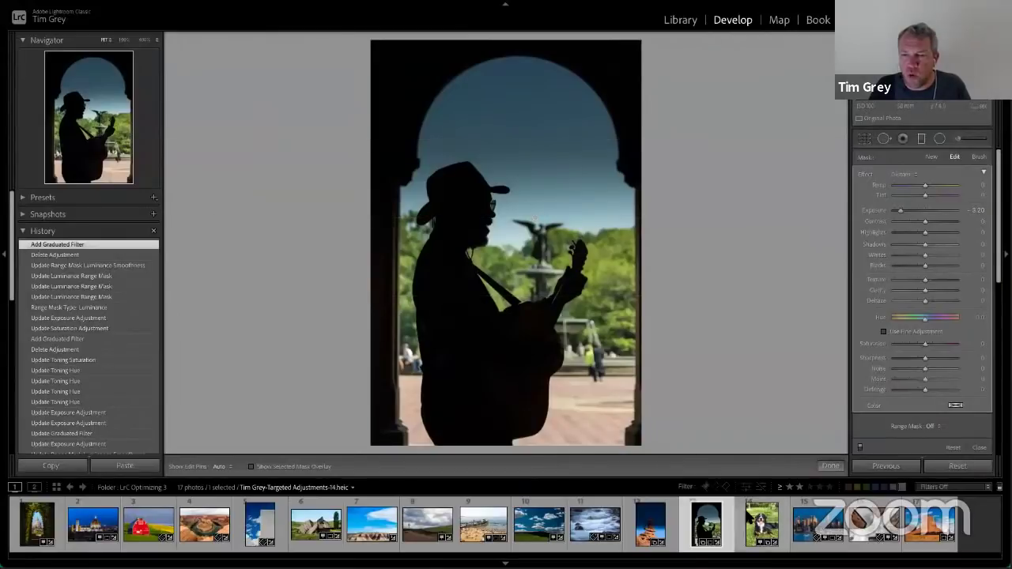
# - Add a graduated filter to the dog photo, fading downward, and position its center line near the pond's grassy edge
pyautogui.click(765, 522)
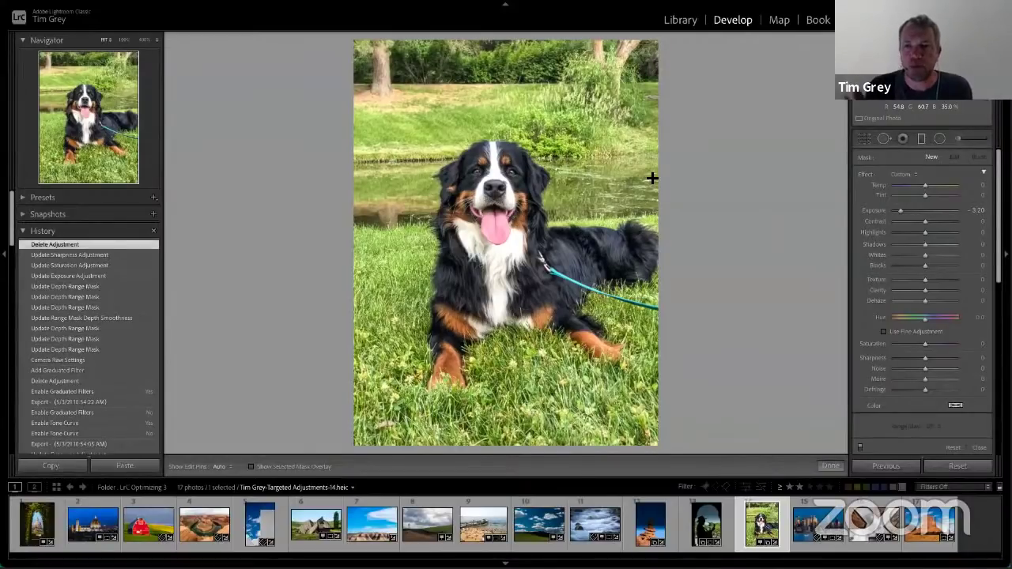
pyautogui.moveTo(422, 149); pyautogui.dragTo(425, 277)
pyautogui.moveTo(422, 213)
pyautogui.mouseDown()
pyautogui.moveTo(424, 251)
pyautogui.moveTo(416, 215)
pyautogui.moveTo(412, 222)
pyautogui.mouseUp()
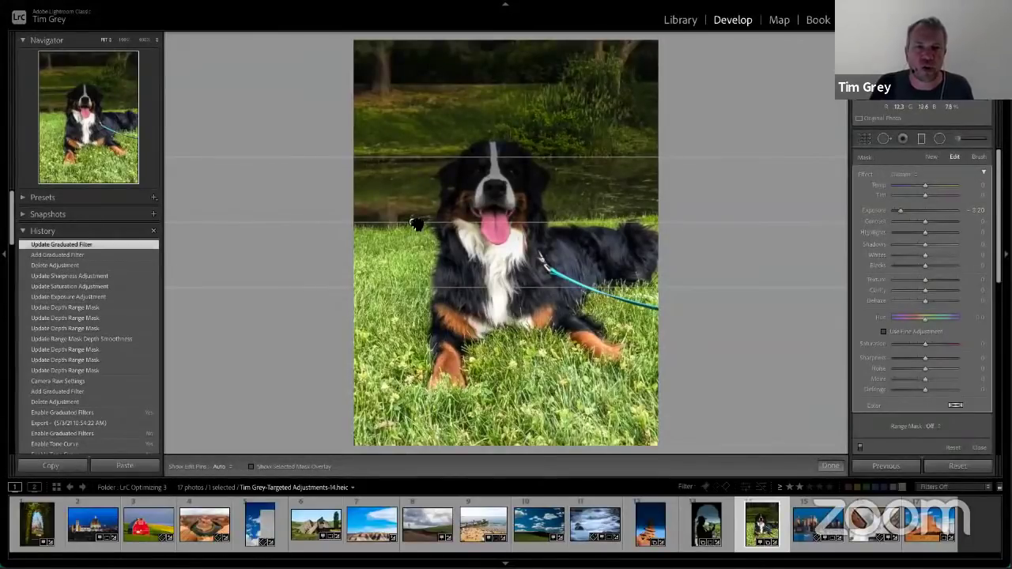
pyautogui.moveTo(415, 226); pyautogui.dragTo(413, 230)
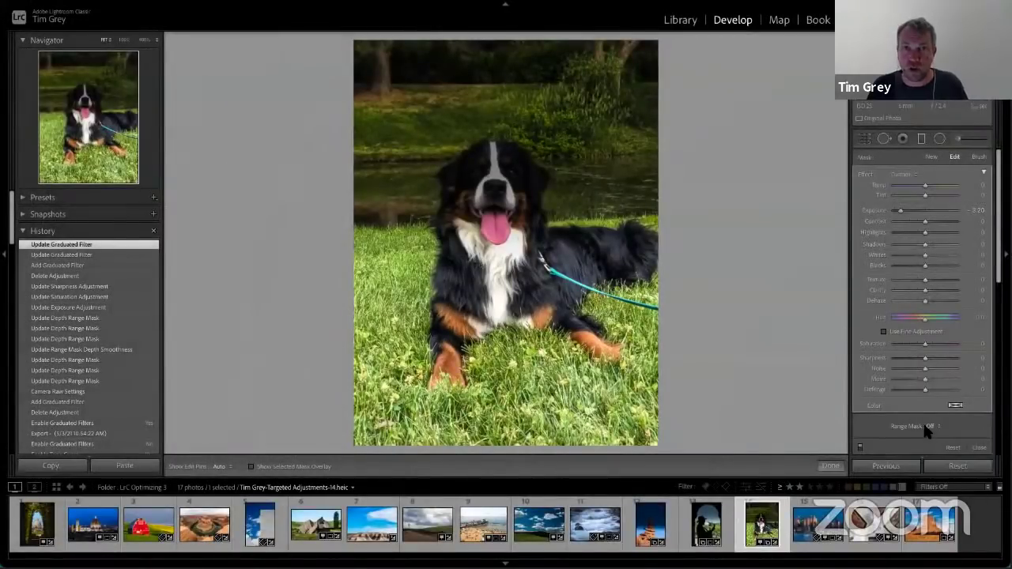
# - Limit the dog photo's graduated filter with a Depth range mask, using a range of 39/100 and smoothness of 12
pyautogui.click(929, 426)
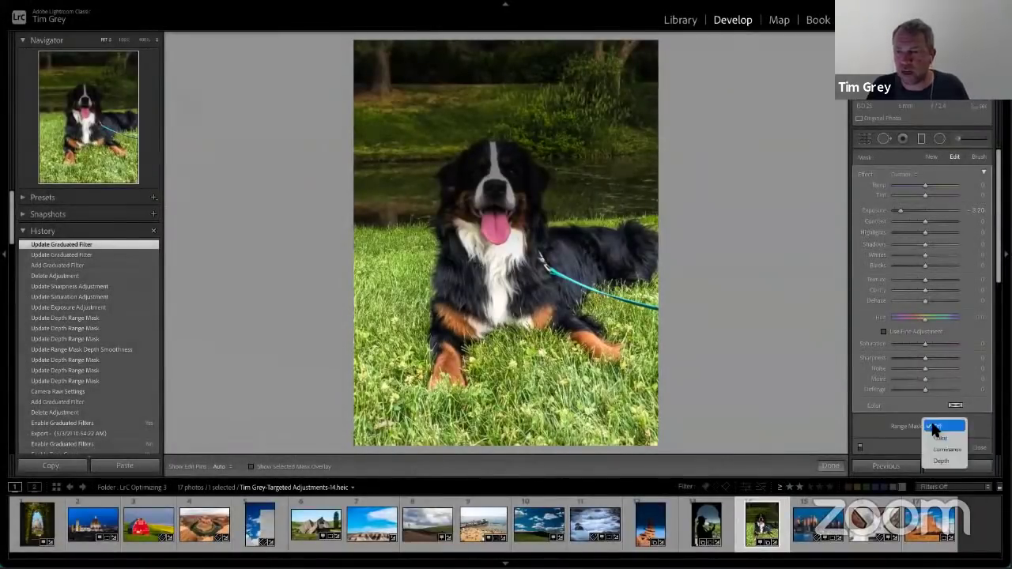
pyautogui.click(951, 463)
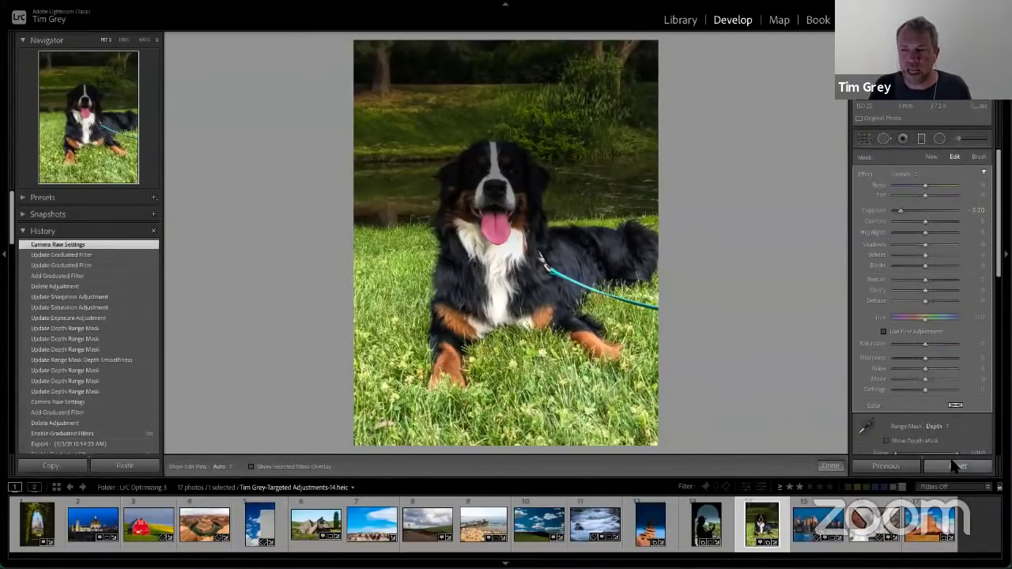
pyautogui.scroll(-3, 946, 396)
pyautogui.scroll(-2, 949, 399)
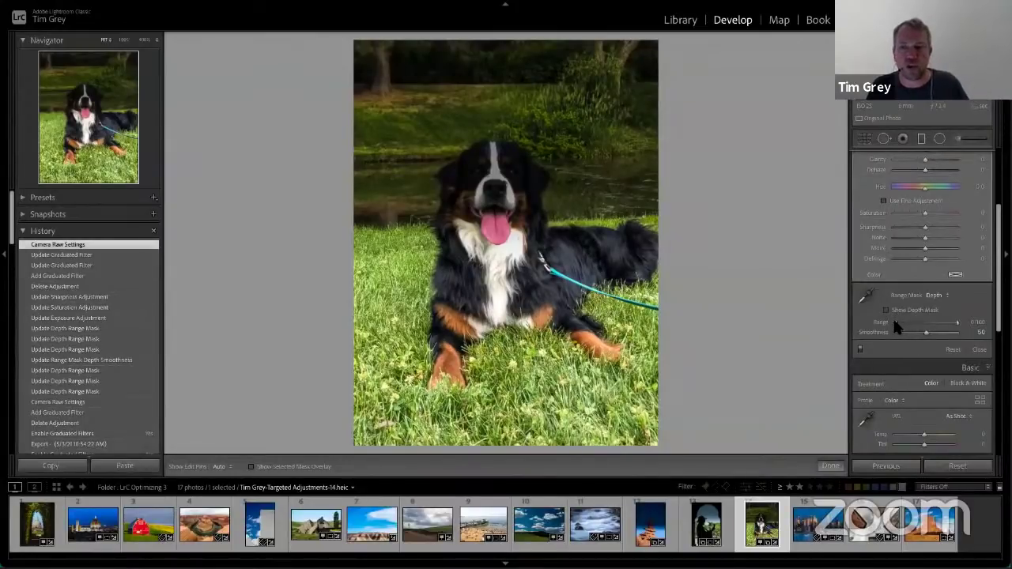
pyautogui.moveTo(896, 326)
pyautogui.mouseDown()
pyautogui.moveTo(939, 327)
pyautogui.moveTo(905, 336)
pyautogui.mouseUp()
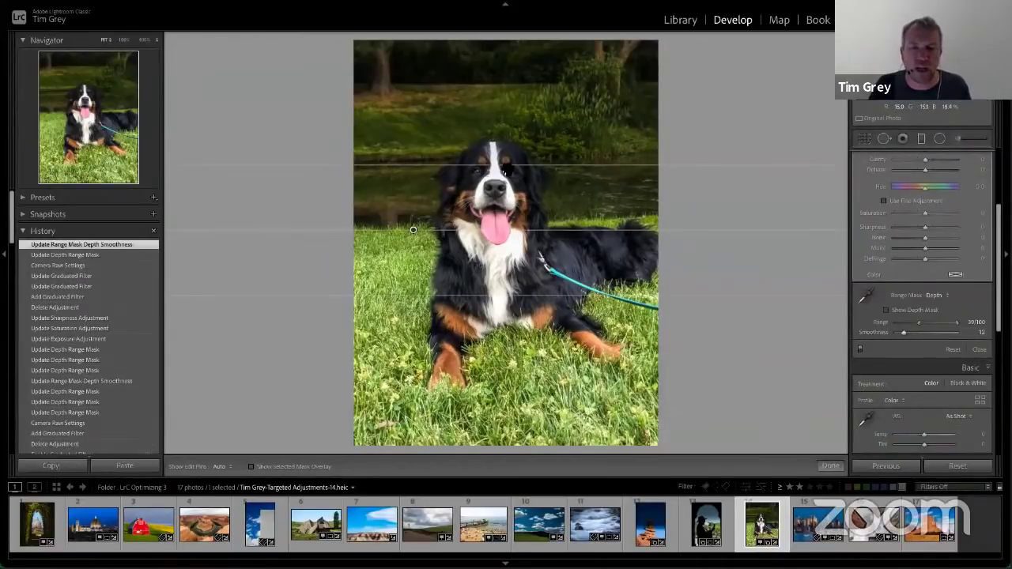
# - Fine-tune the depth mask's lower range limit so the filter spares the dog's head, ending at 45/100
pyautogui.moveTo(916, 322); pyautogui.dragTo(904, 322)
pyautogui.press('ctrl+alt+super+m')
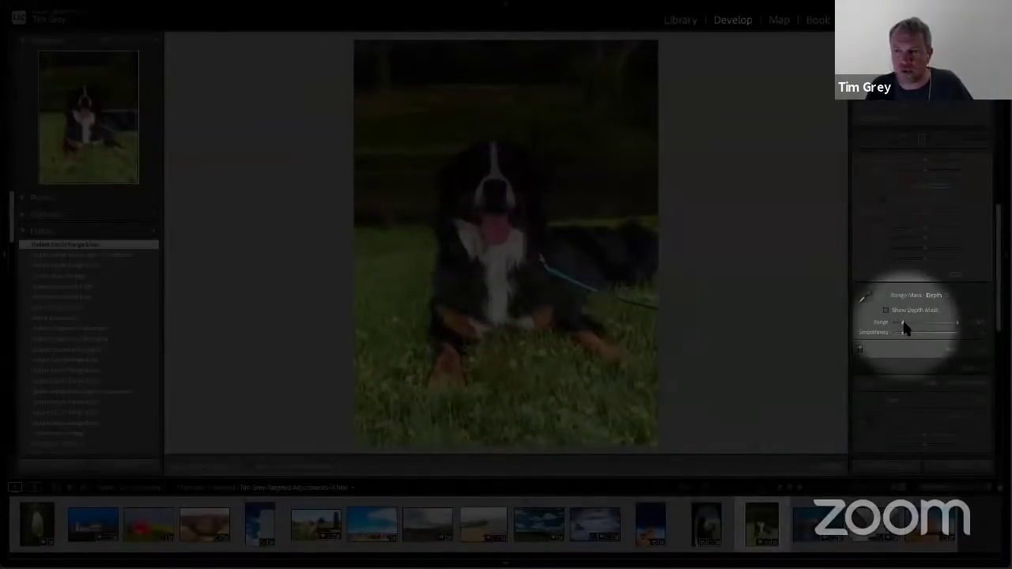
pyautogui.press('ctrl+alt+super+m')
pyautogui.moveTo(915, 322); pyautogui.dragTo(957, 324)
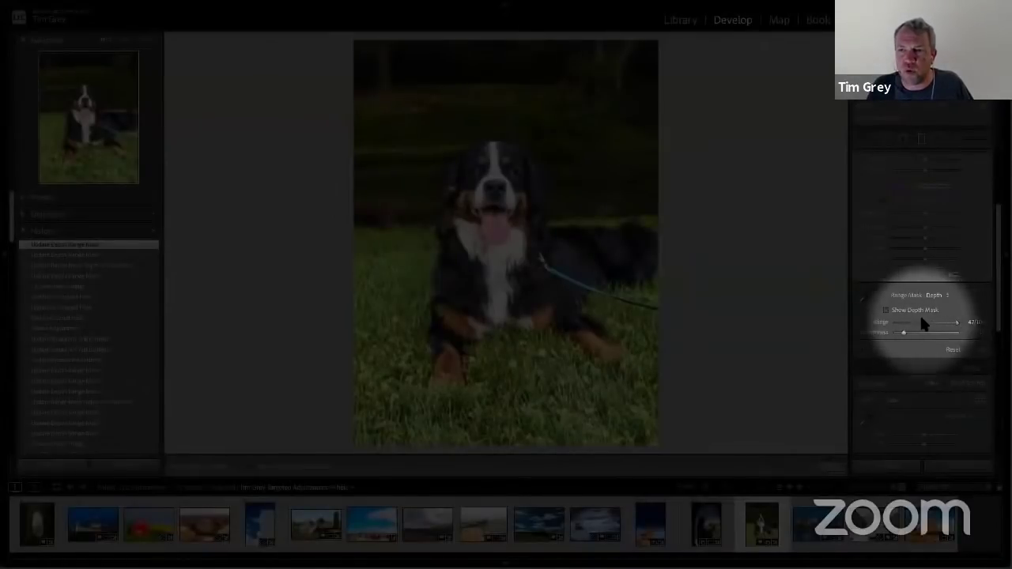
pyautogui.moveTo(923, 323)
pyautogui.mouseDown()
pyautogui.moveTo(906, 324)
pyautogui.moveTo(924, 324)
pyautogui.moveTo(920, 316)
pyautogui.mouseUp()
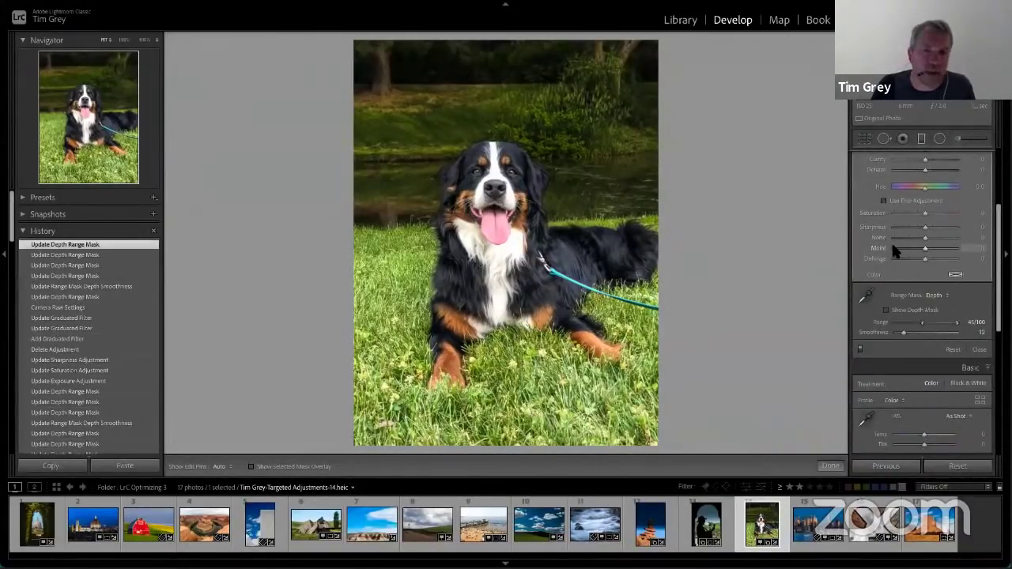
# - Soften the masked background by setting exposure to -1.38, sharpness to -100, clarity to -46 and texture to -35
pyautogui.scroll(5, 925, 261)
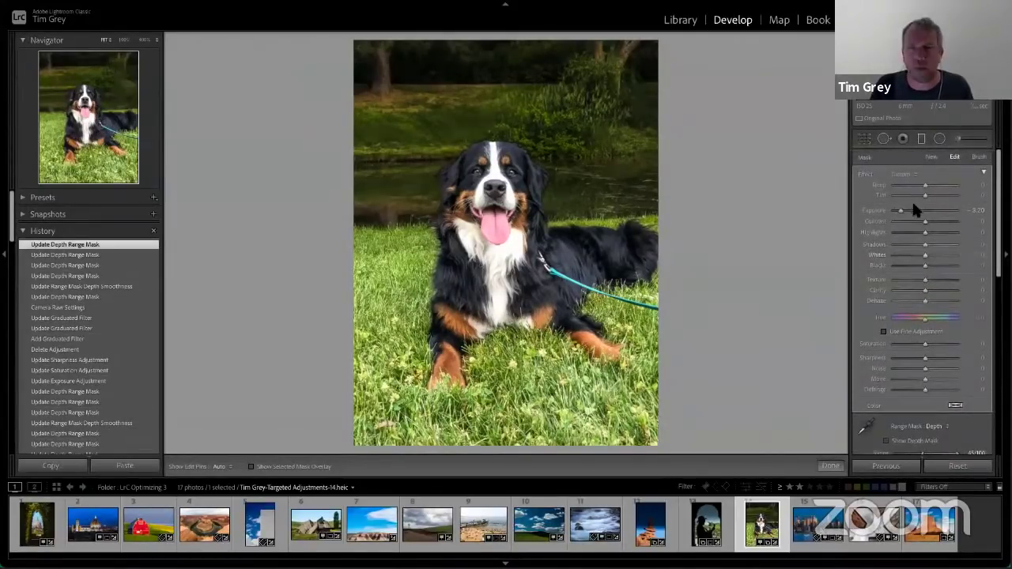
pyautogui.moveTo(901, 212); pyautogui.dragTo(908, 213)
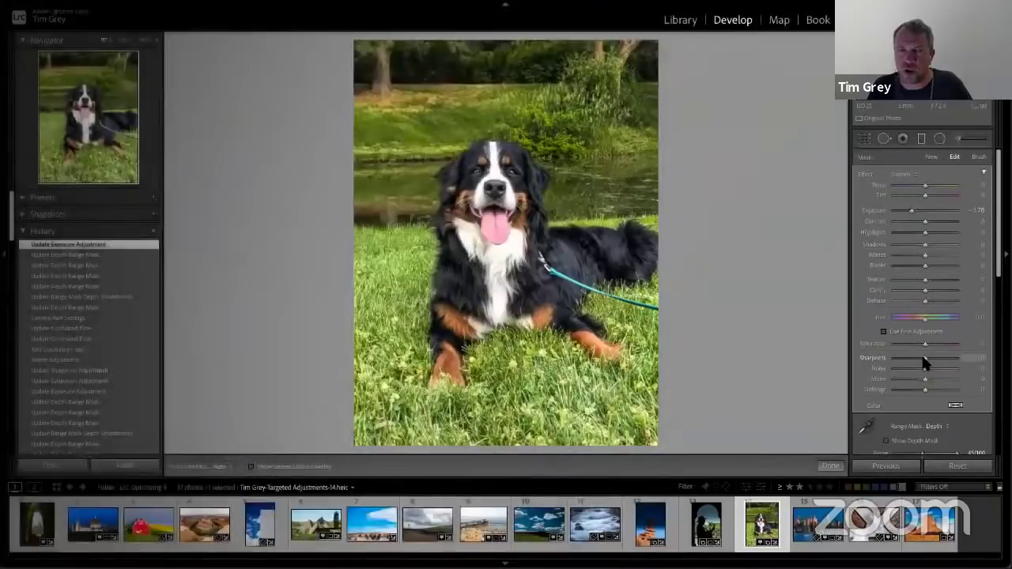
pyautogui.moveTo(925, 359); pyautogui.dragTo(871, 360)
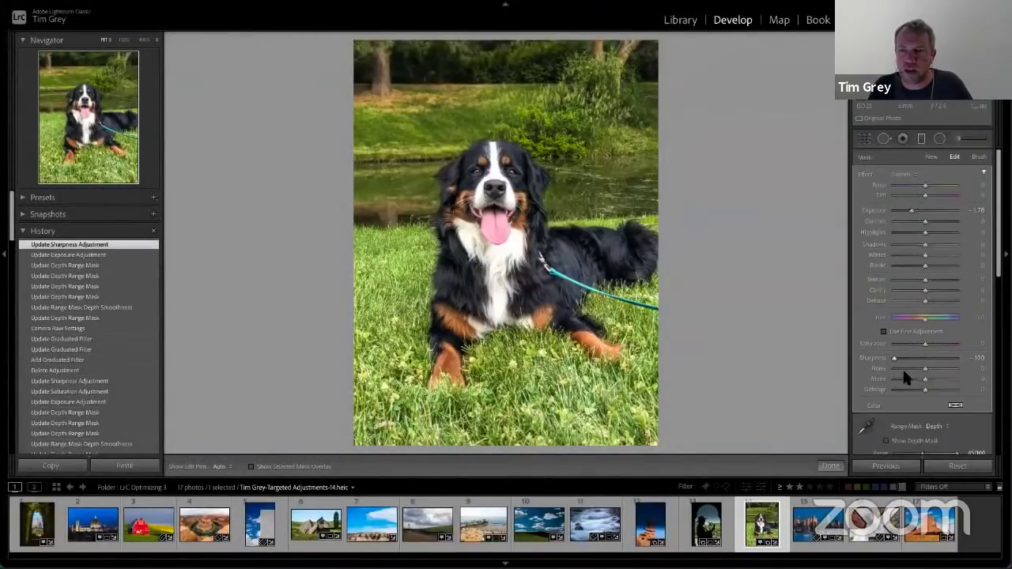
pyautogui.moveTo(923, 291); pyautogui.dragTo(913, 285)
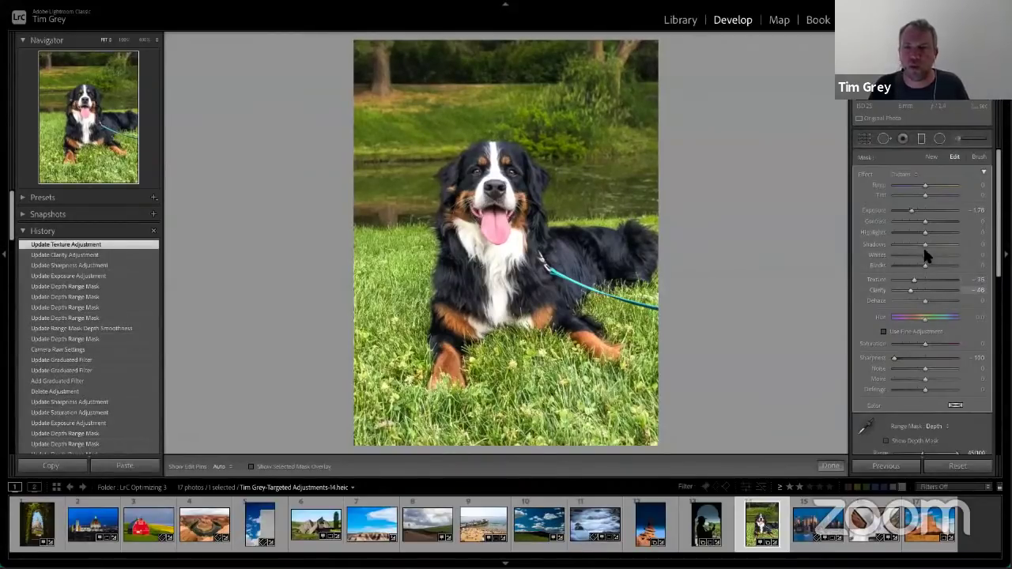
pyautogui.moveTo(913, 212); pyautogui.dragTo(914, 215)
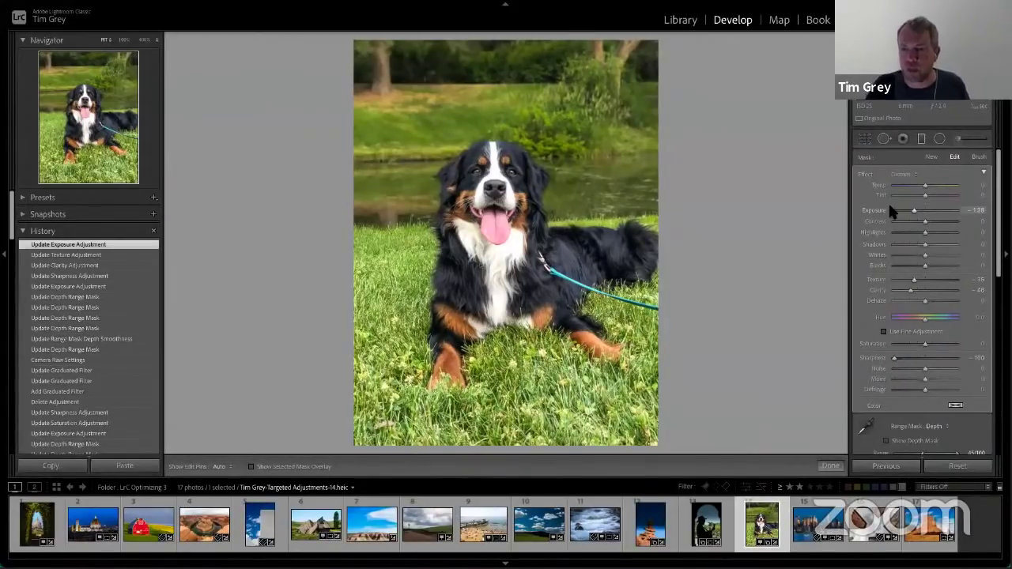
# - Display the depth mask over the dog photo to examine which areas the filter affects, and hide it again
pyautogui.scroll(-4, 921, 320)
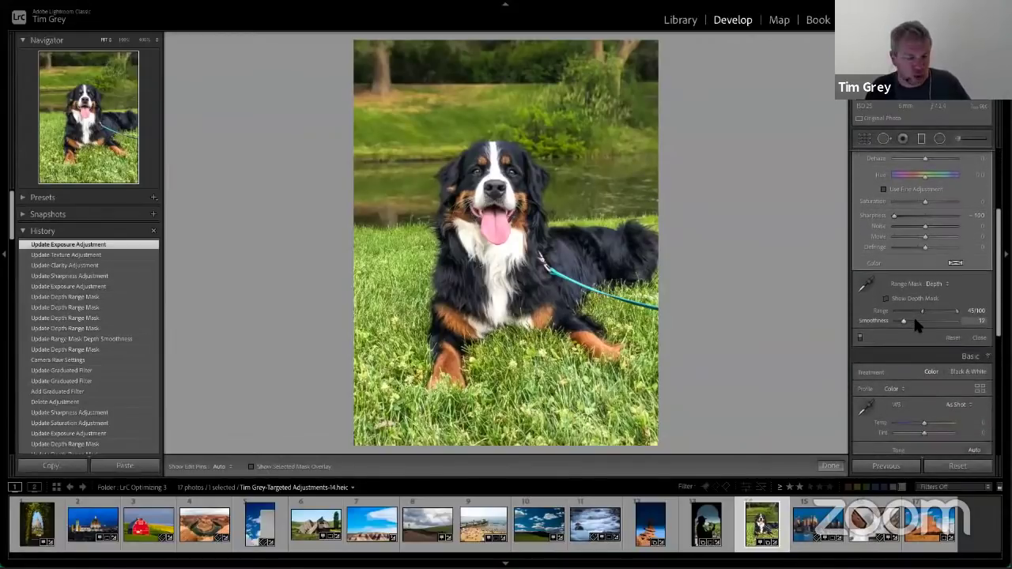
pyautogui.click(900, 298)
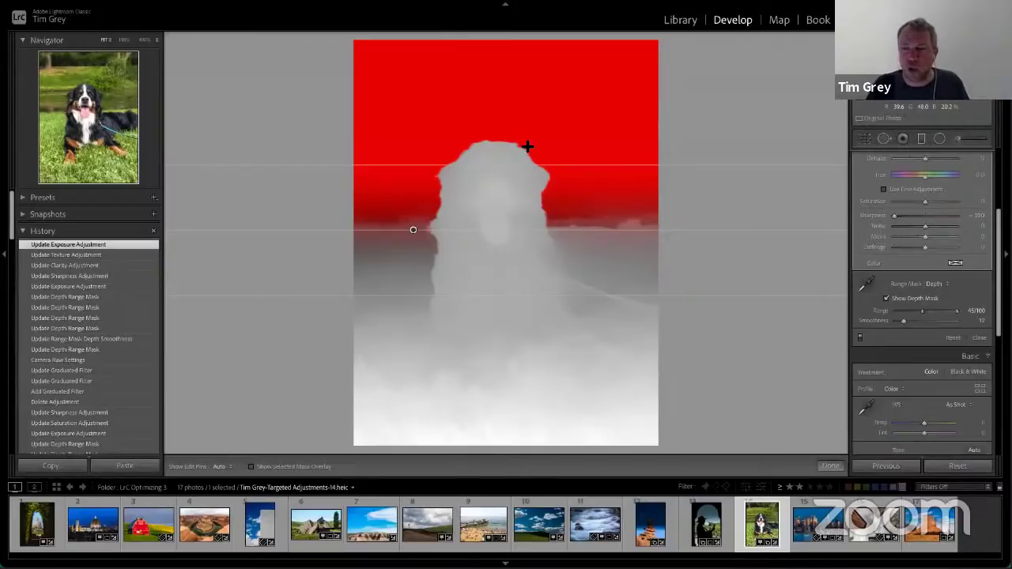
pyautogui.click(886, 298)
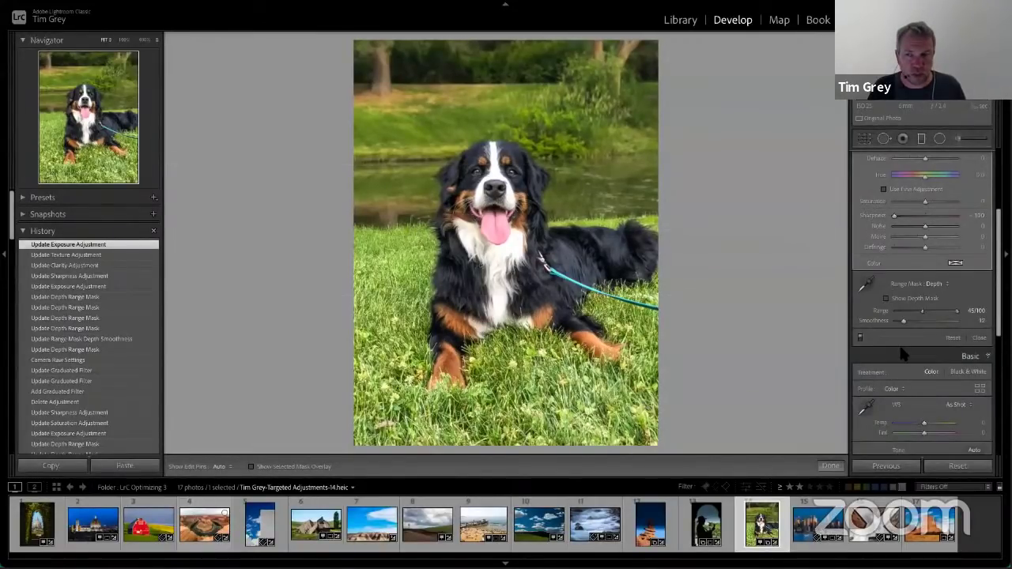
pyautogui.scroll(2, 878, 356)
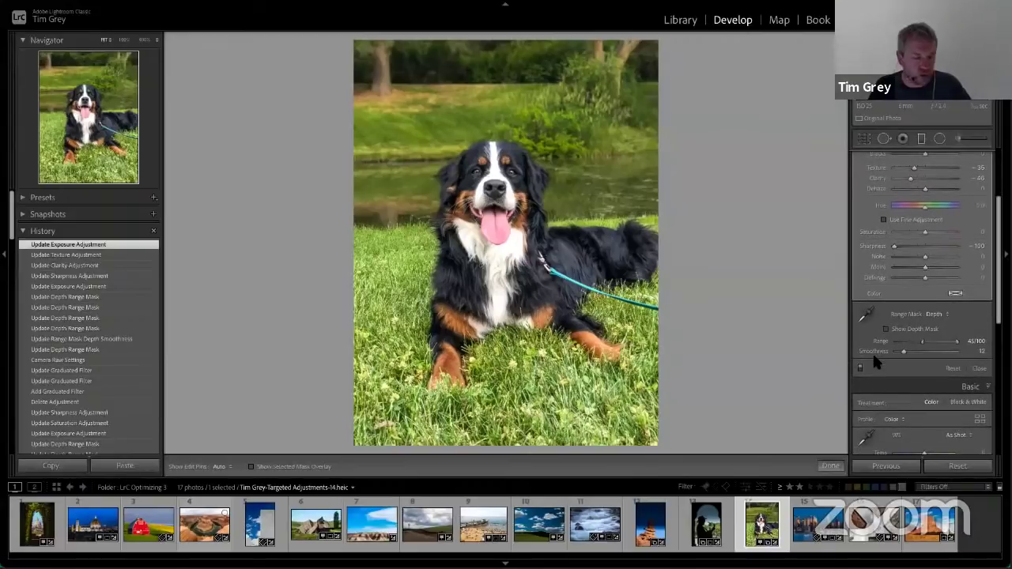
pyautogui.press('ctrl+alt+super+m')
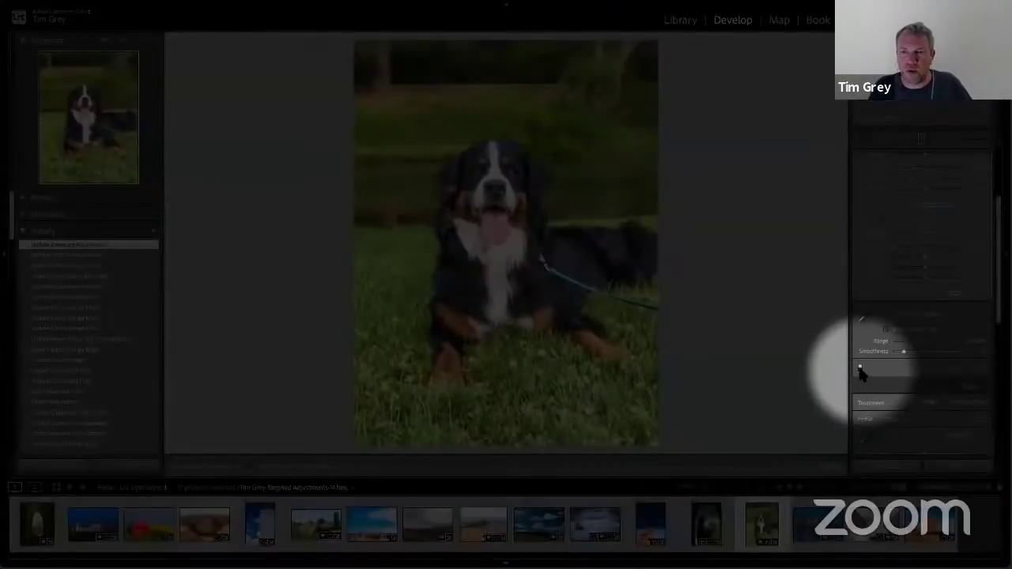
pyautogui.press('ctrl+alt+super+m')
pyautogui.press('m')
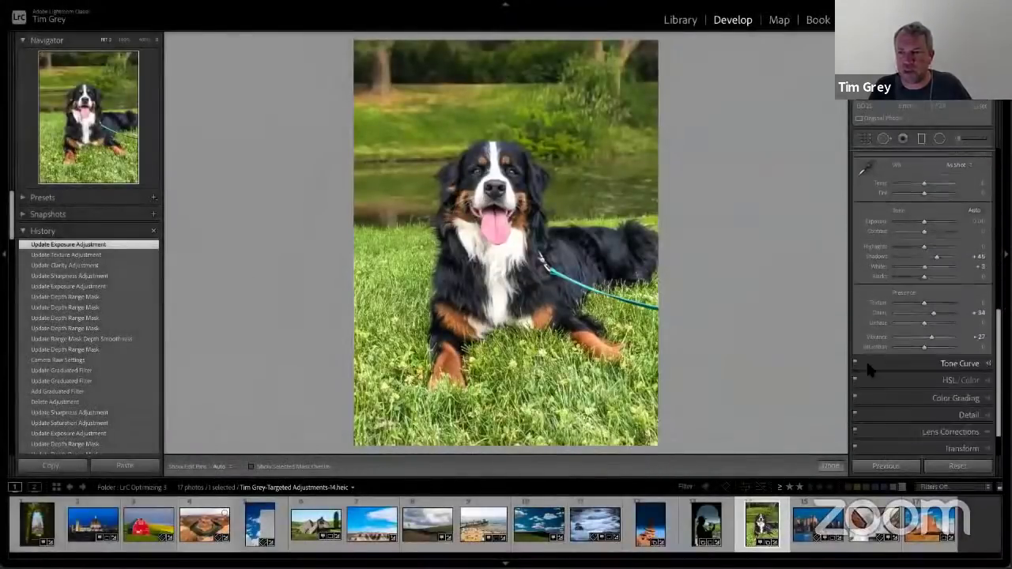
pyautogui.press('ctrl+alt+super+m')
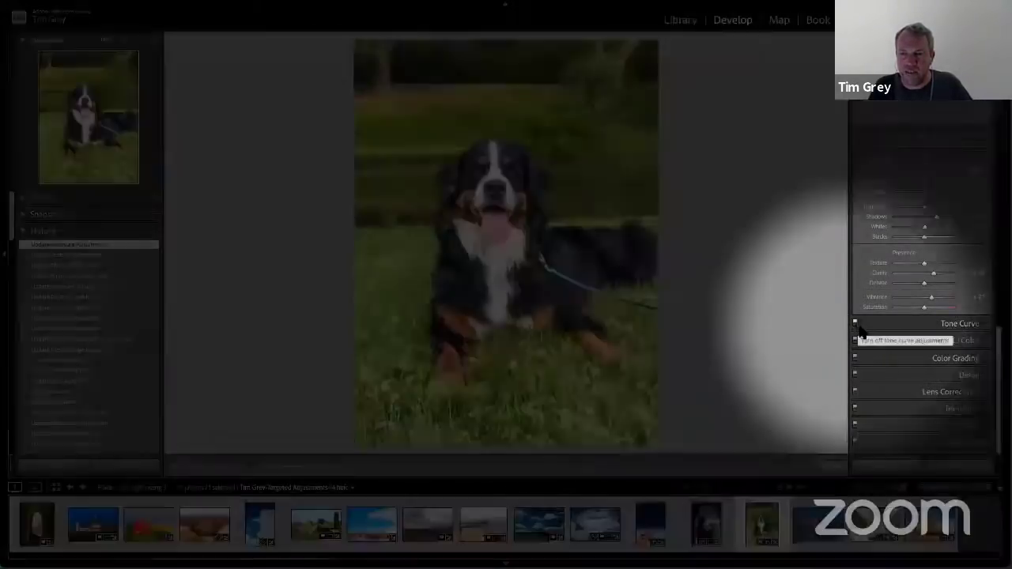
pyautogui.press('ctrl+alt+super+m')
pyautogui.press('m')
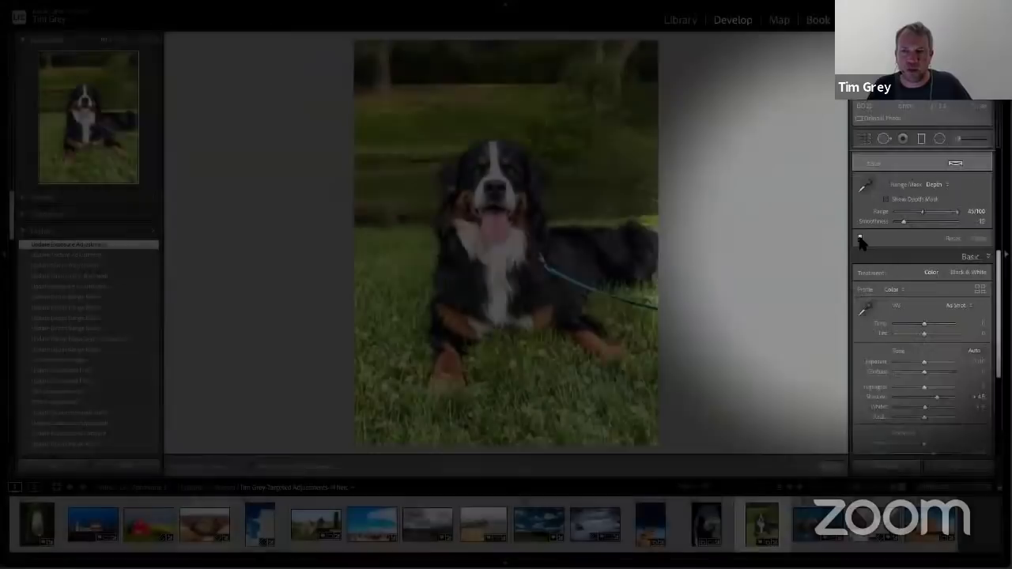
# - Compare the dog photo with and without the graduated filter by switching its effect off and on repeatedly, leaving it enabled
pyautogui.click(860, 239)
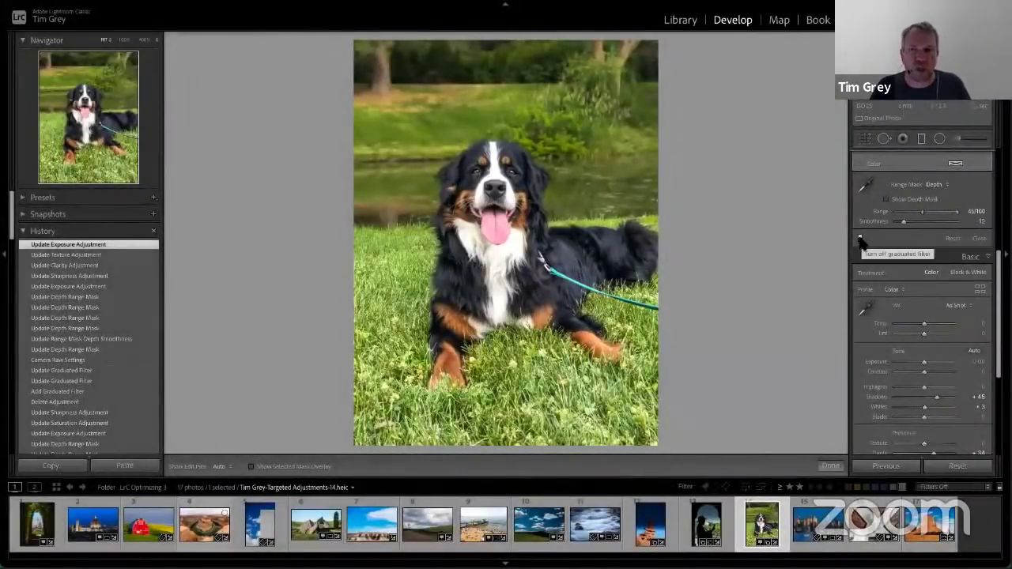
pyautogui.click(860, 240)
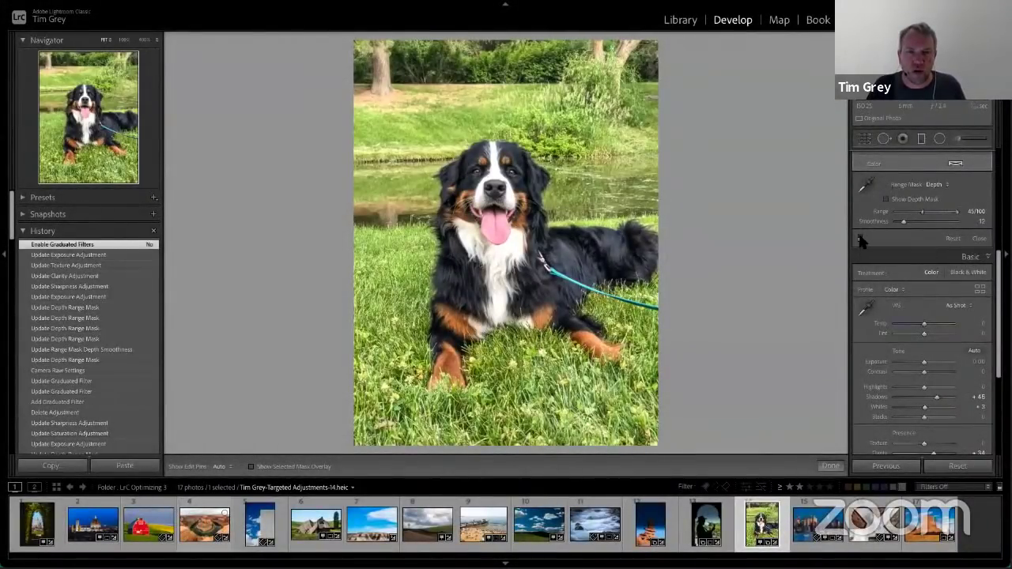
pyautogui.click(861, 241)
pyautogui.click(860, 241)
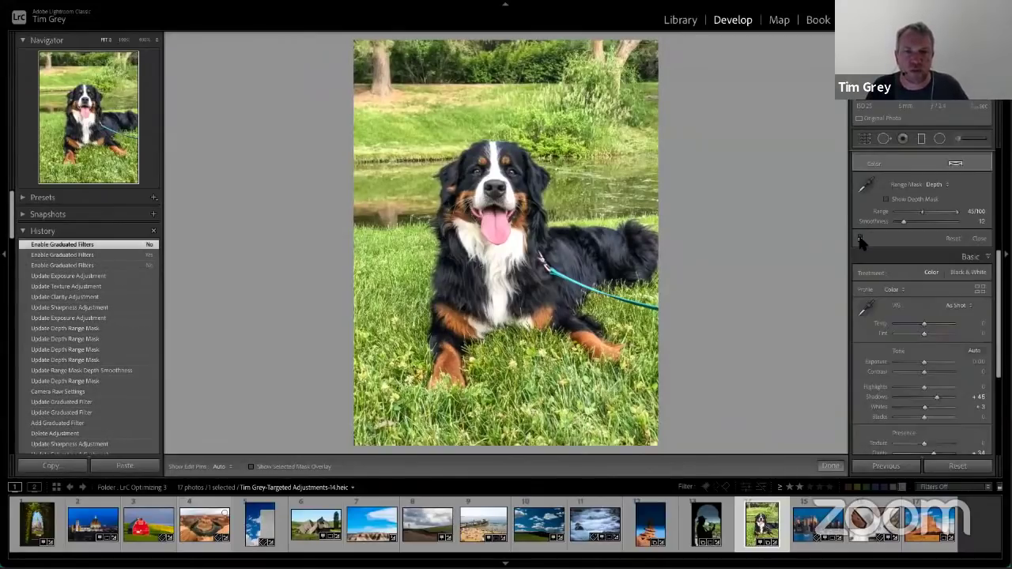
pyautogui.click(860, 240)
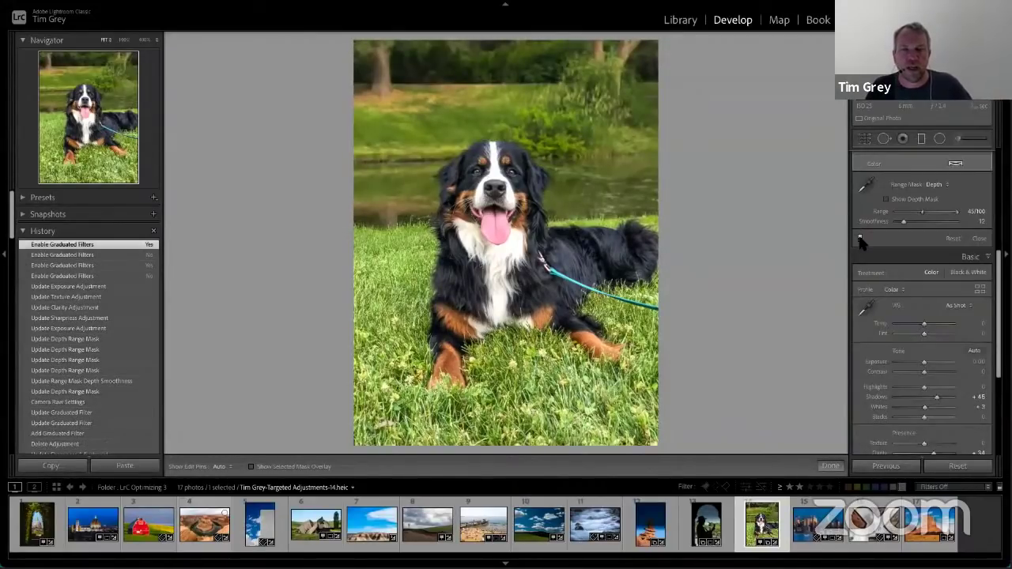
pyautogui.click(860, 240)
pyautogui.click(860, 240)
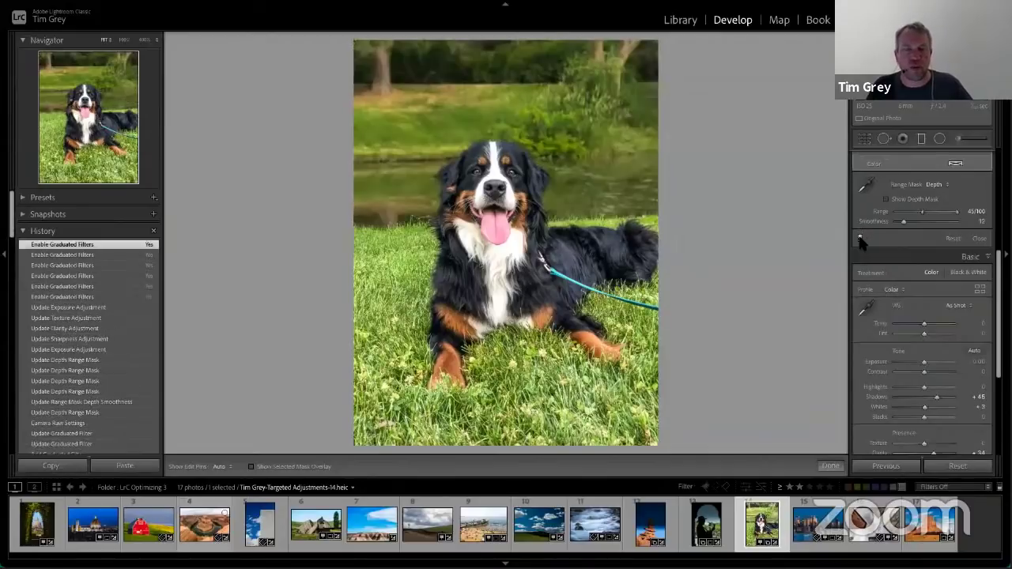
pyautogui.click(860, 241)
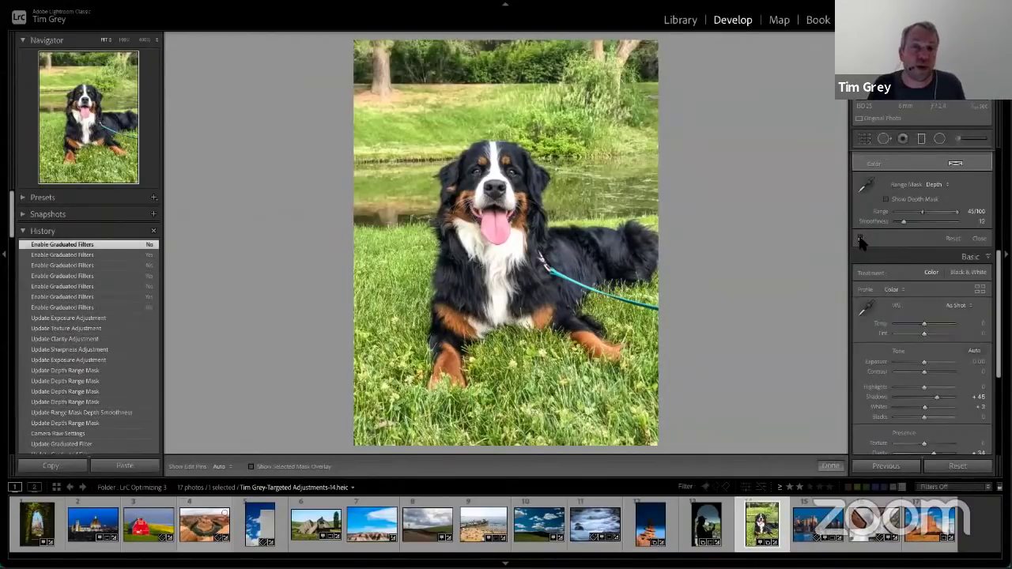
pyautogui.click(861, 240)
# - Expand the Color Grading controls for the dog photo, switching their effect off and on again
pyautogui.scroll(-5, 880, 250)
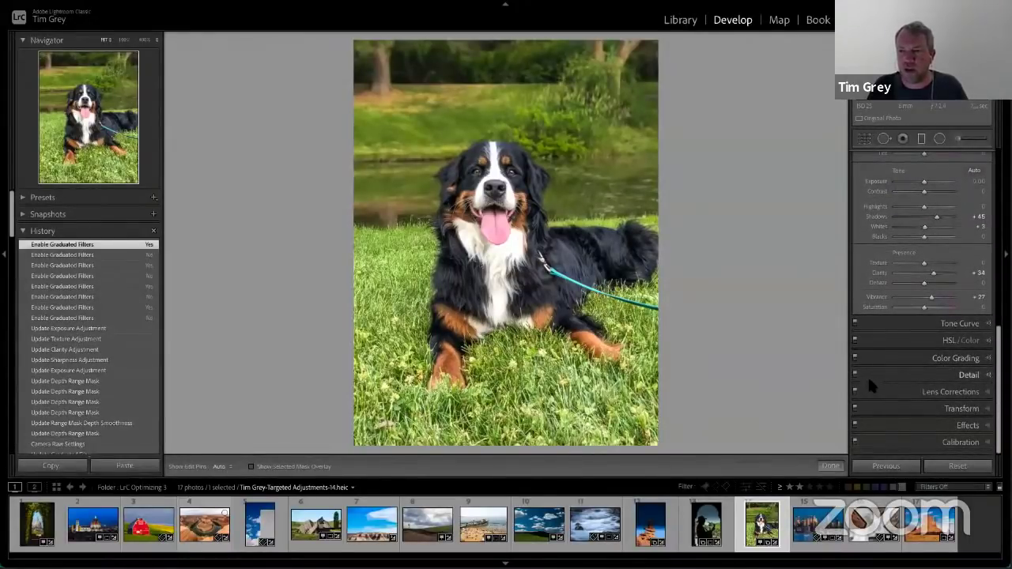
pyautogui.click(855, 357)
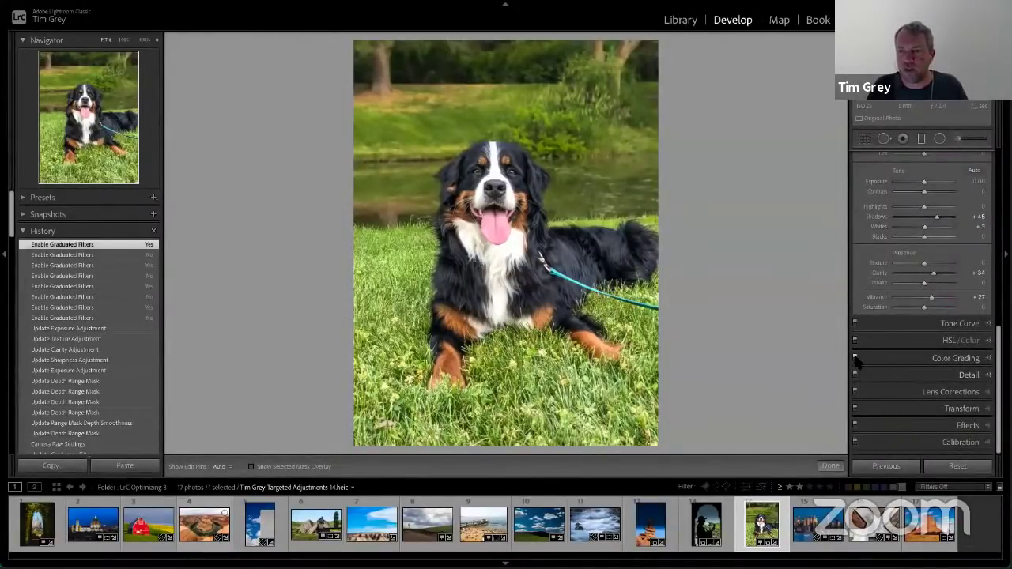
pyautogui.click(900, 360)
pyautogui.scroll(5, 861, 148)
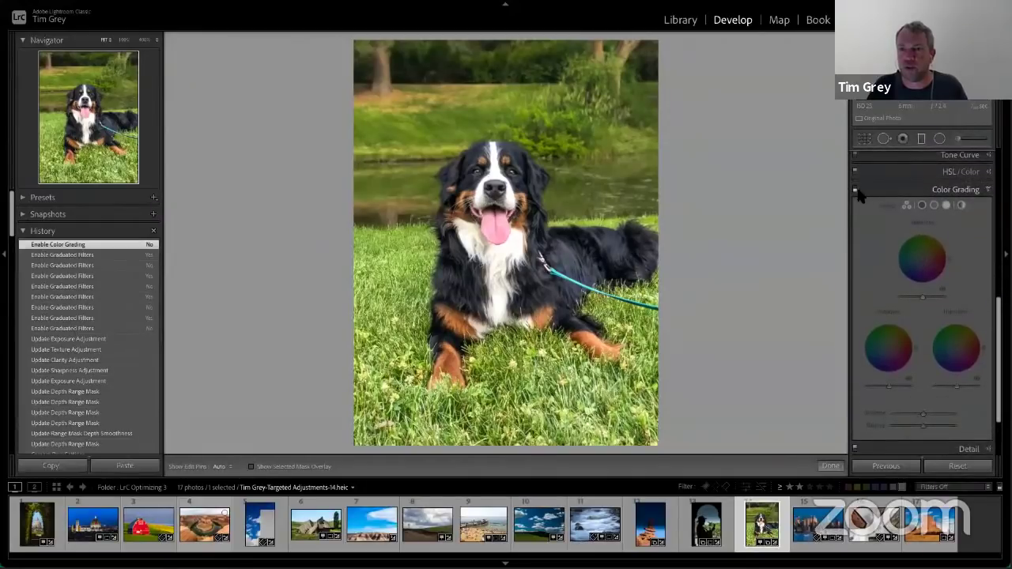
pyautogui.click(901, 229)
pyautogui.click(856, 360)
pyautogui.click(875, 360)
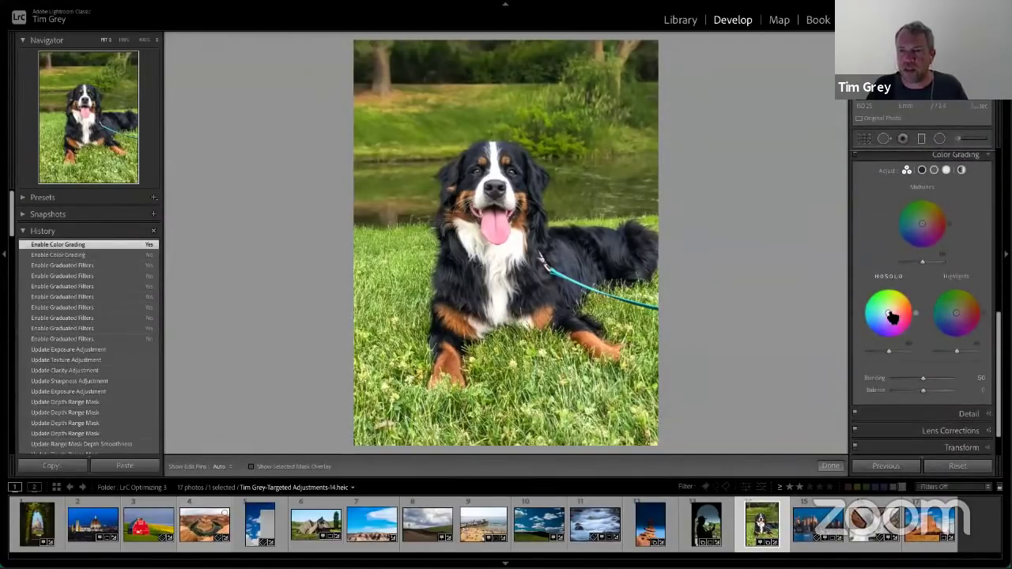
# - Tint the whole dog photo strongly with a Global color grading hue of 347, and disable the Color Grading effect
pyautogui.click(961, 170)
pyautogui.moveTo(920, 289); pyautogui.dragTo(965, 289)
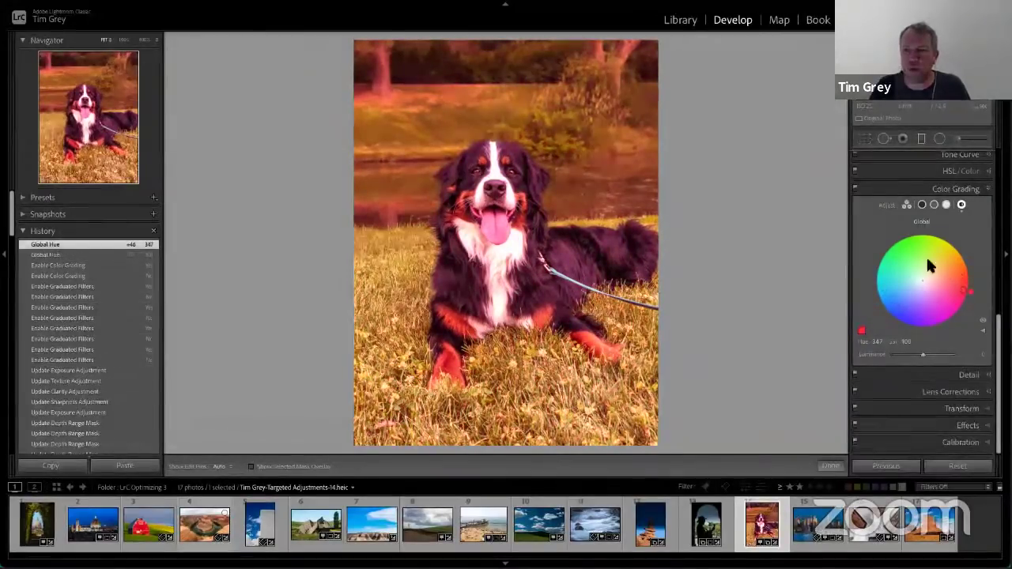
pyautogui.click(855, 188)
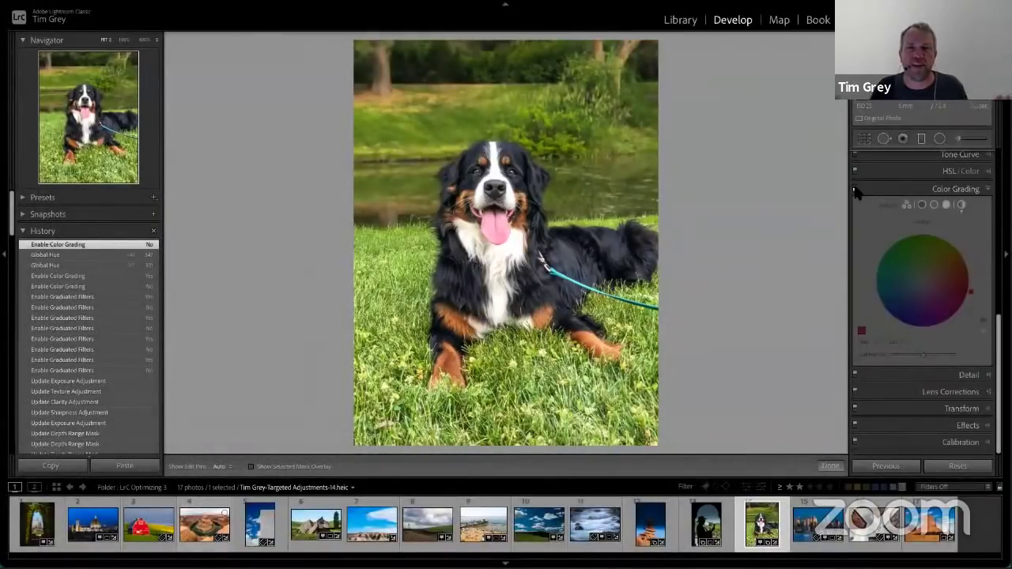
# - Collapse the Color Grading controls and expand the Basic adjustments for the dog photo
pyautogui.scroll(5, 883, 214)
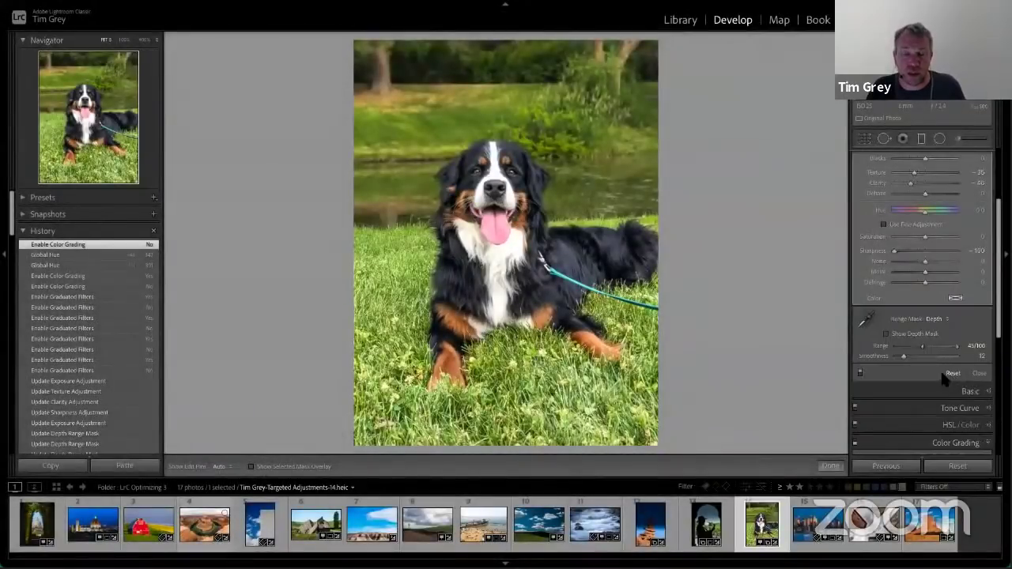
pyautogui.scroll(-3, 952, 332)
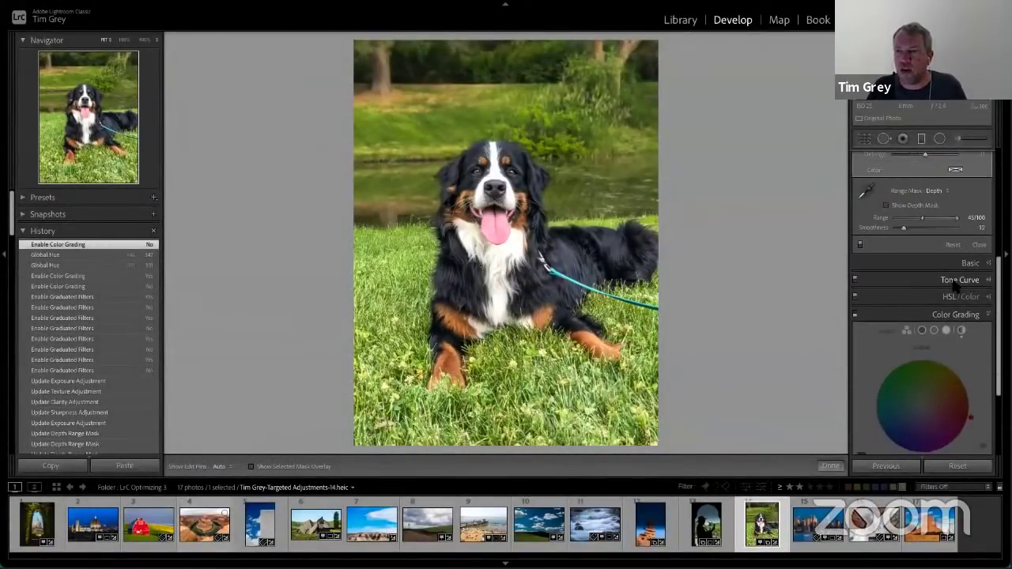
pyautogui.click(954, 283)
pyautogui.click(963, 282)
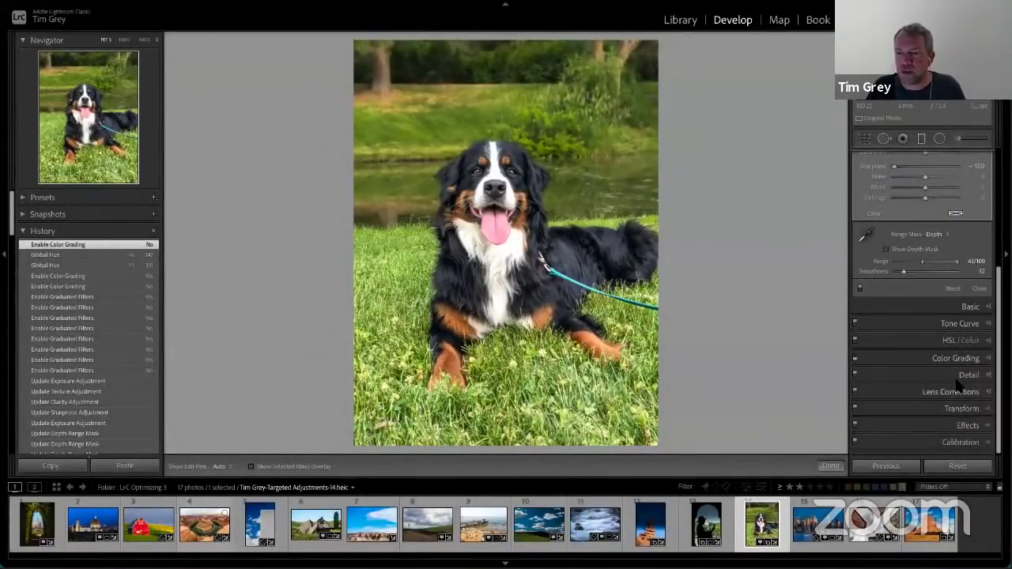
pyautogui.click(971, 307)
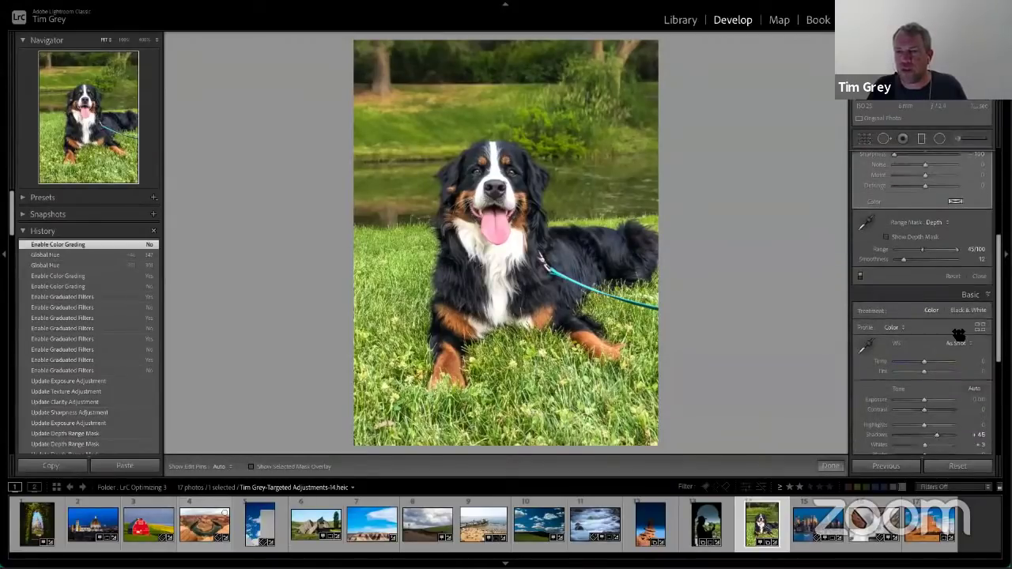
pyautogui.scroll(-3, 958, 335)
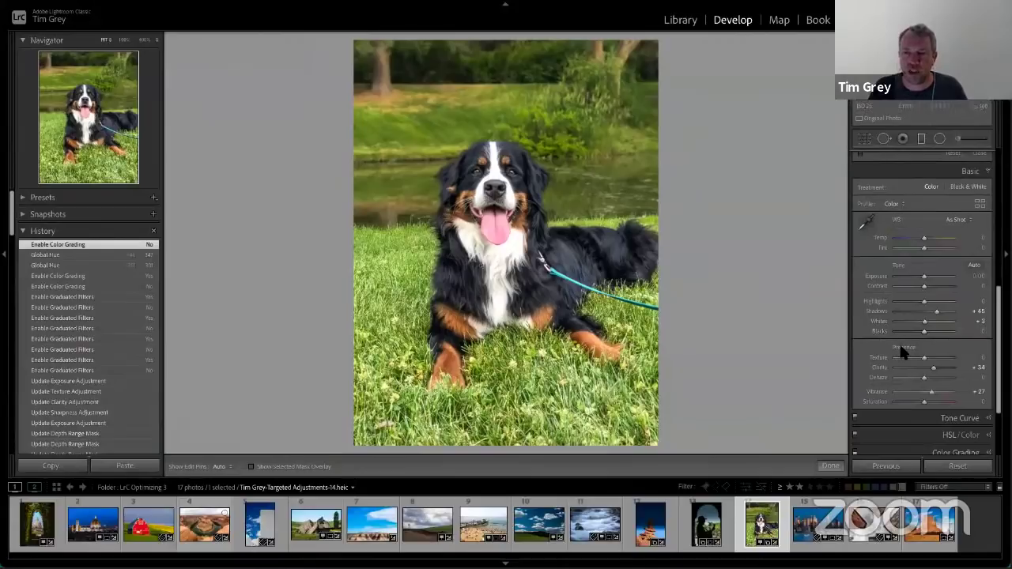
# - Reset all Presence adjustments in the Basic settings to their defaults in one go
pyautogui.press('ctrl')
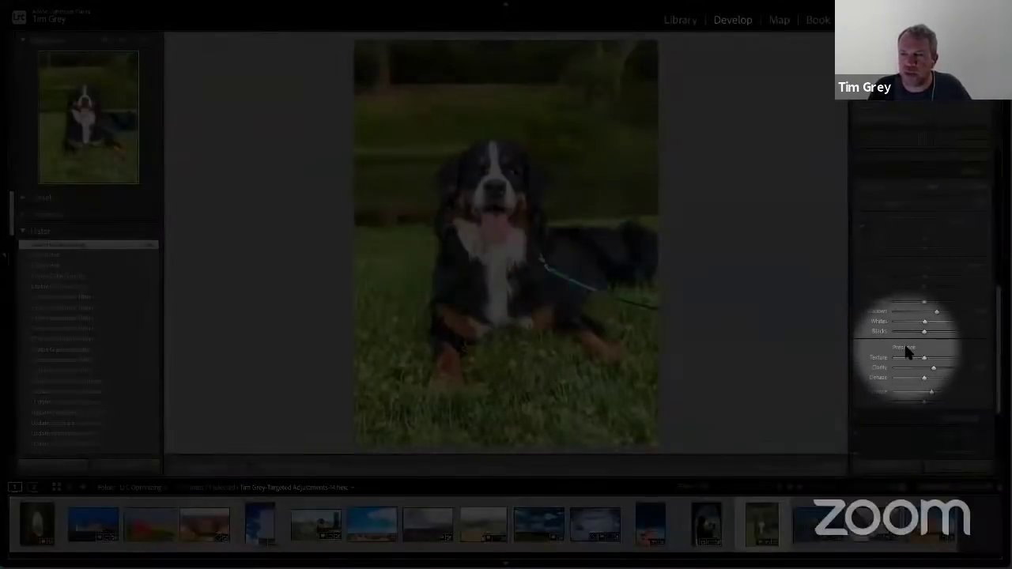
pyautogui.press('ctrl')
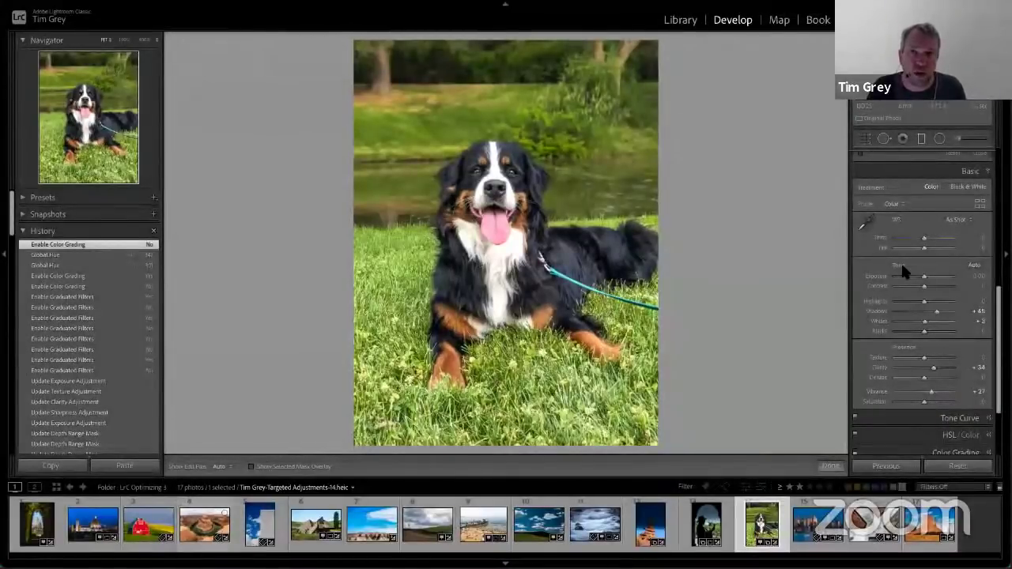
pyautogui.press('alt')
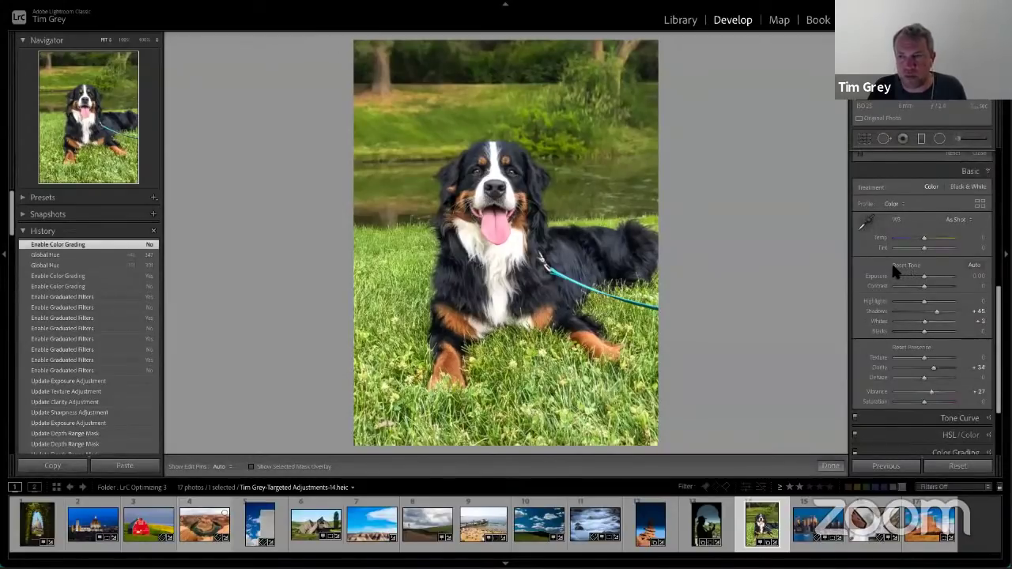
pyautogui.keyDown('alt'); pyautogui.click(913, 348); pyautogui.keyUp('alt')
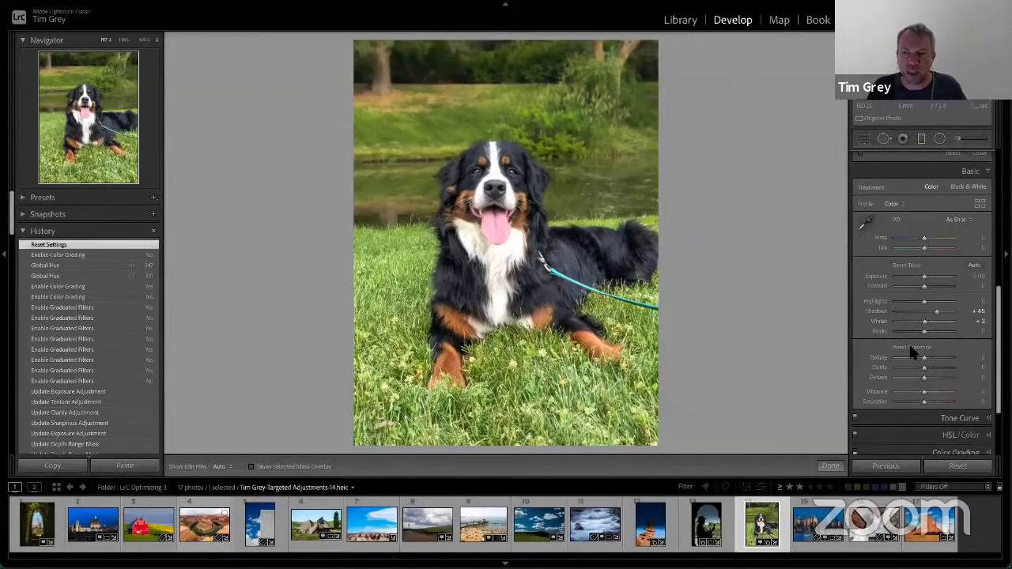
pyautogui.keyDown('alt'); pyautogui.click(910, 348); pyautogui.keyUp('alt')
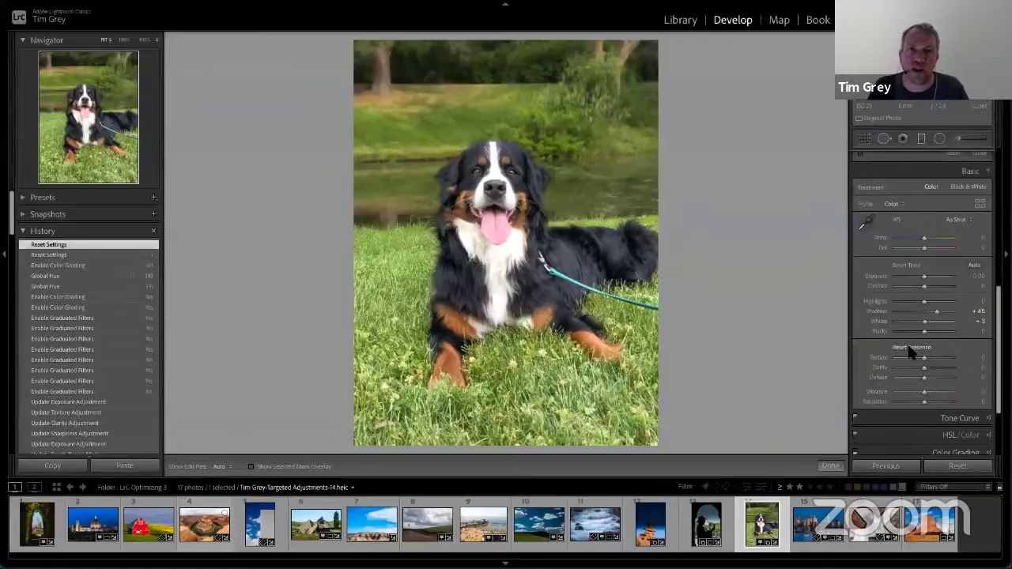
# - Set the dog photo's Clarity to +56, Texture to +31 and Vibrance to +52
pyautogui.moveTo(929, 364); pyautogui.dragTo(933, 365)
pyautogui.moveTo(923, 357); pyautogui.dragTo(932, 360)
pyautogui.moveTo(926, 395); pyautogui.dragTo(937, 393)
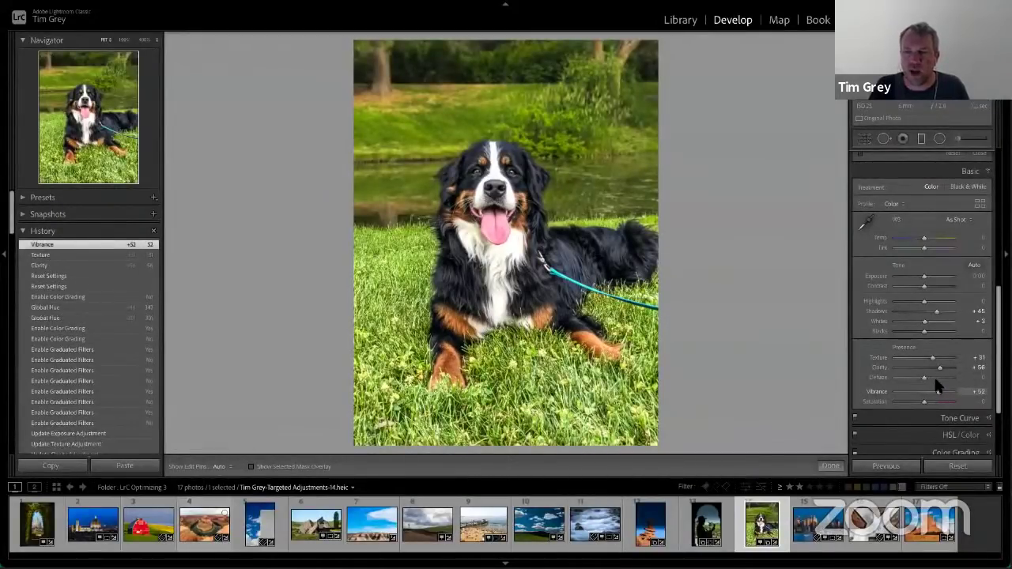
# - Raise Texture to its +100 maximum and reset that single adjustment to its default value
pyautogui.moveTo(933, 360); pyautogui.dragTo(966, 359)
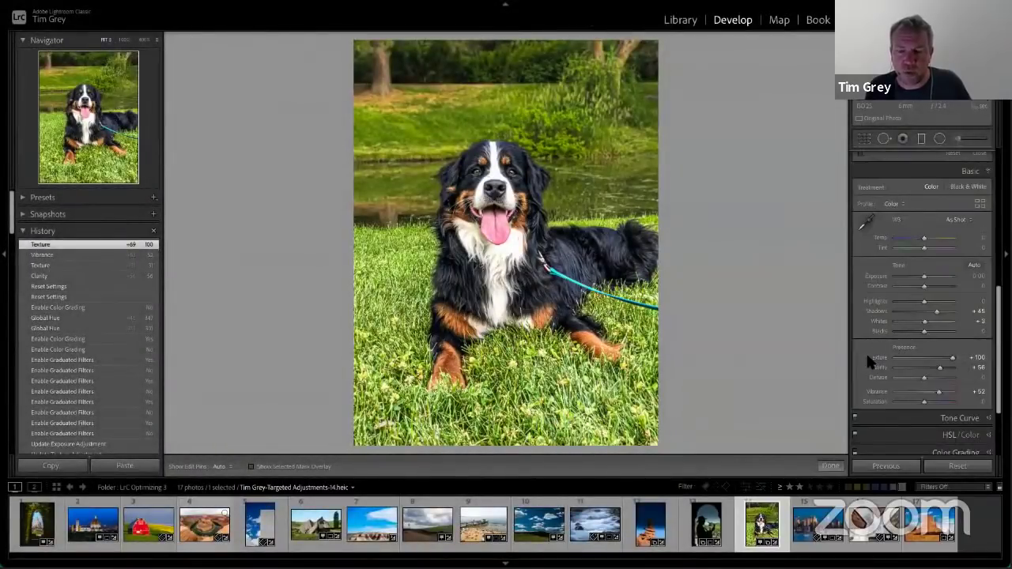
pyautogui.doubleClick(951, 357)
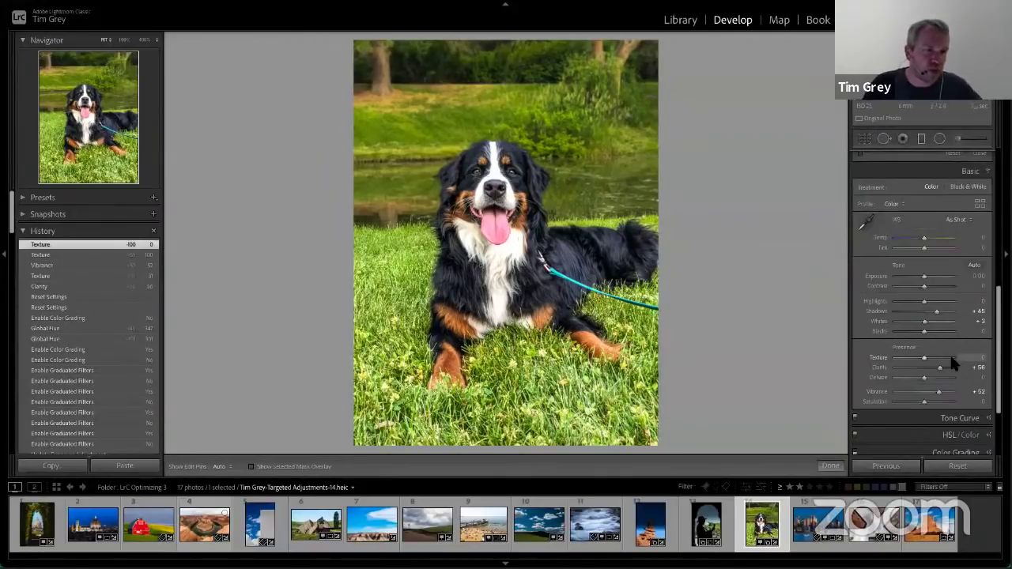
pyautogui.click(32, 392)
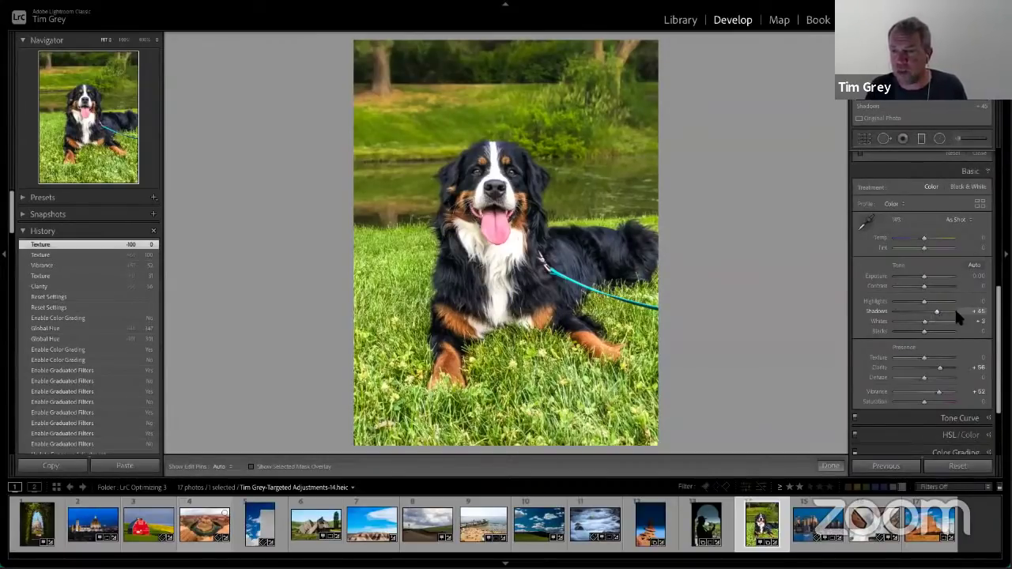
# - Lower the dog photo's Shadows adjustment to +11
pyautogui.press('ctrl')
pyautogui.press('ctrl')
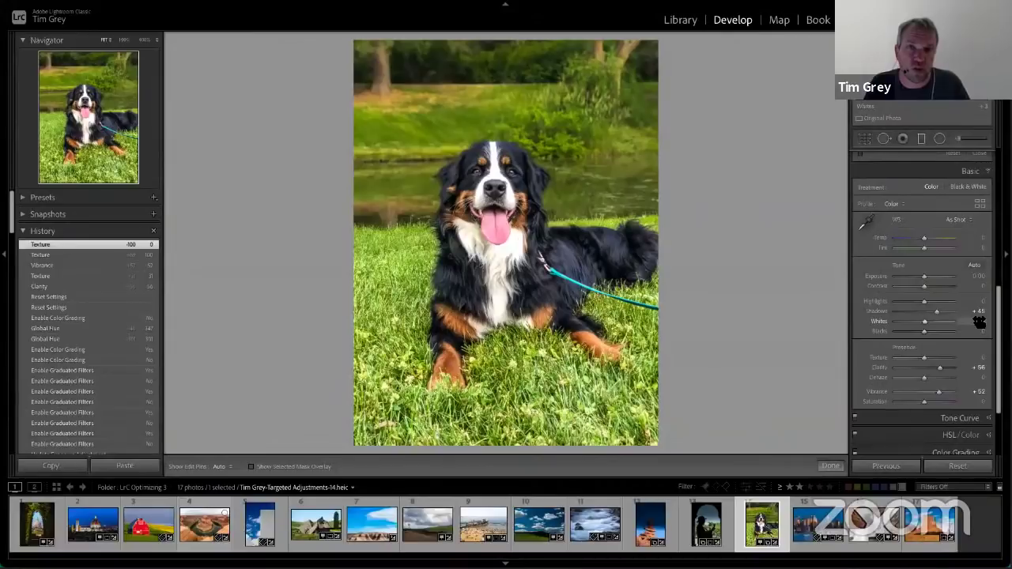
pyautogui.click(978, 312)
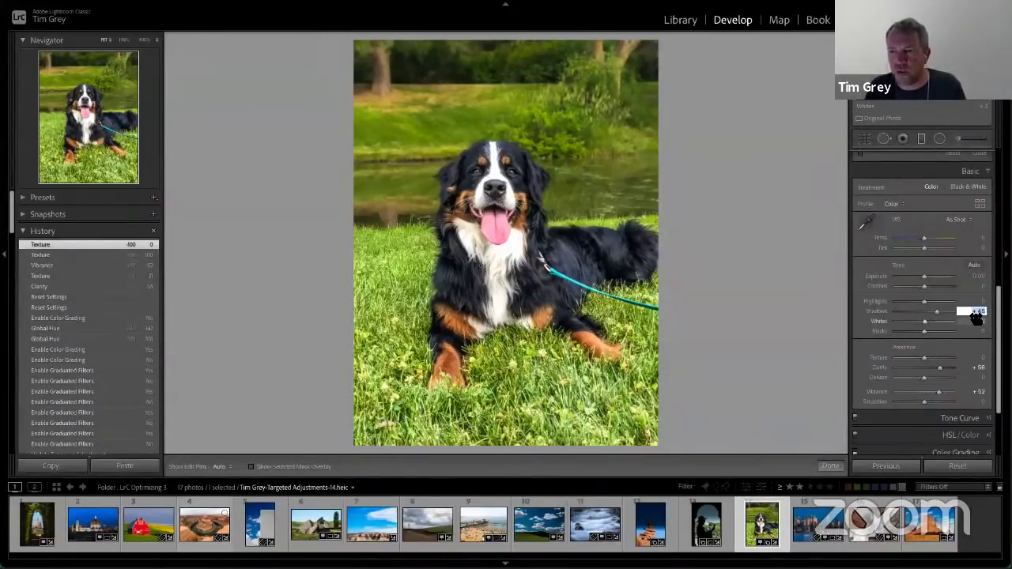
pyautogui.press('Return')
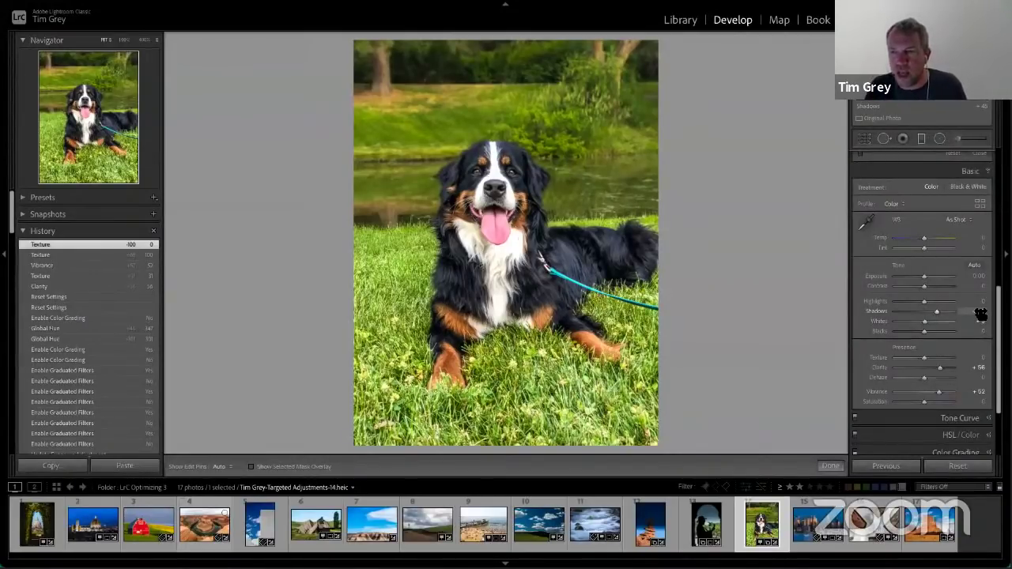
pyautogui.moveTo(980, 314); pyautogui.dragTo(975, 310)
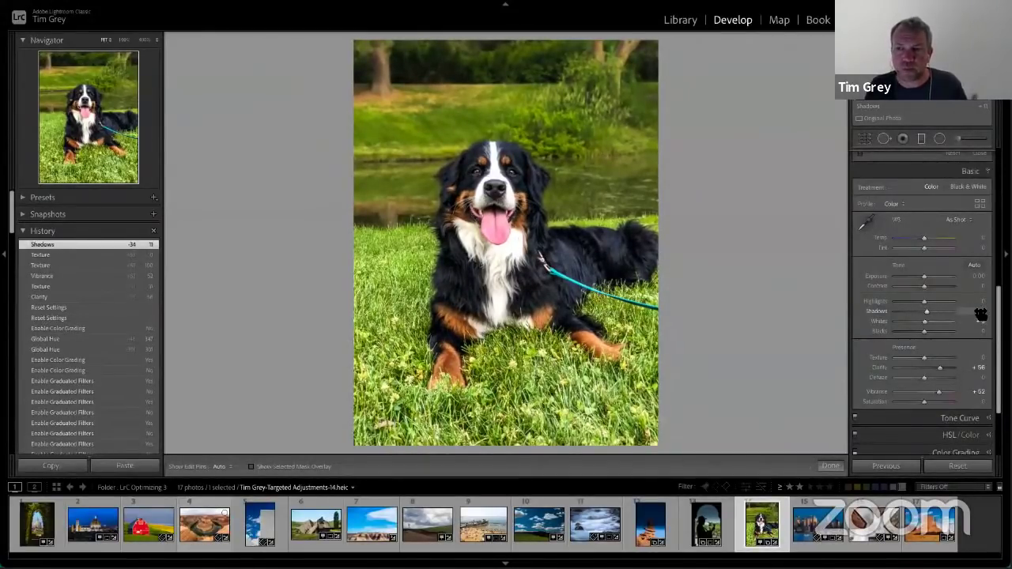
# - Nudge Shadows up past +24 in small increments and bring it back down to +17
pyautogui.click(980, 314)
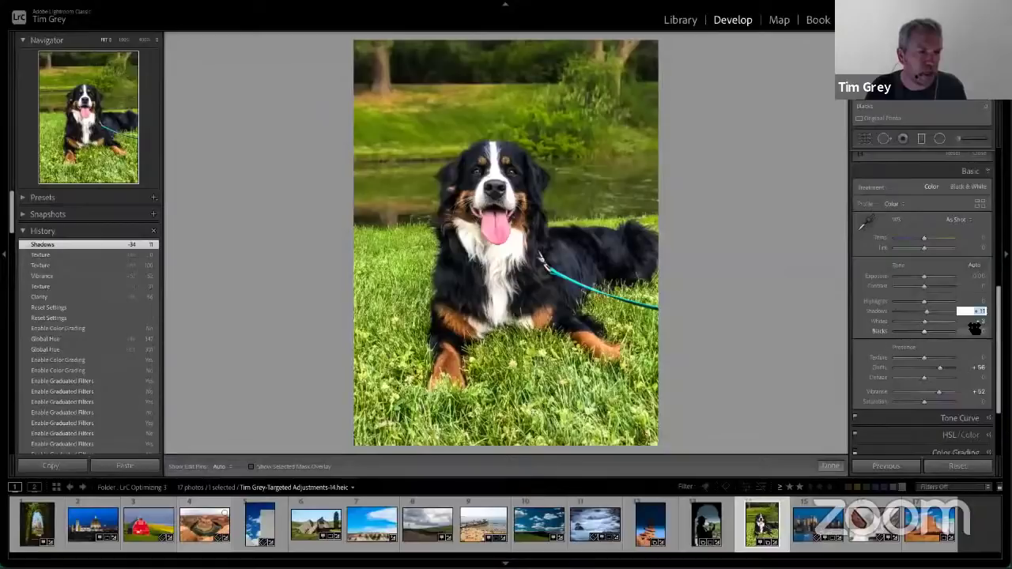
pyautogui.press('Up')
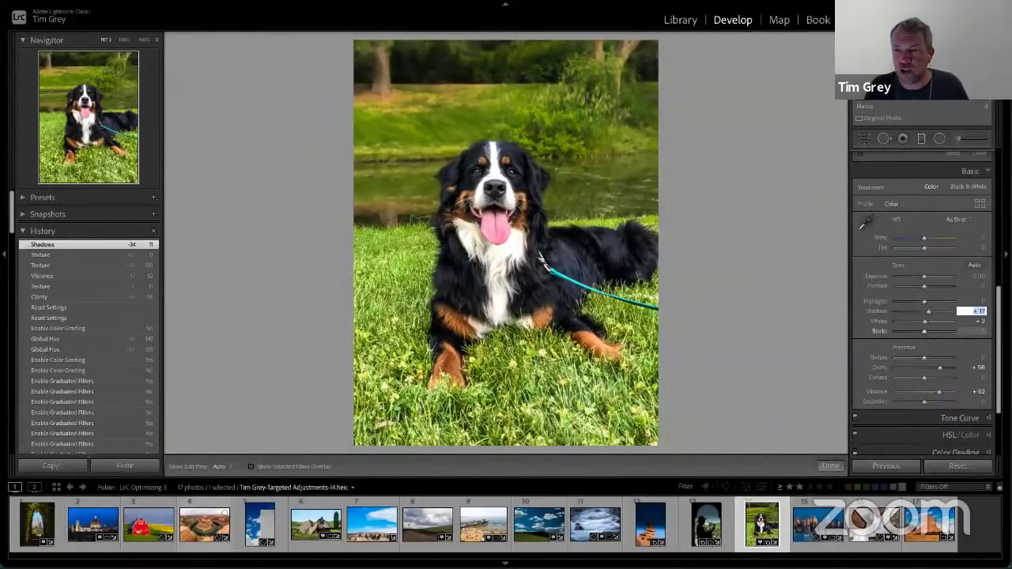
pyautogui.press('Up')
pyautogui.press('Up')
pyautogui.press('Up')
pyautogui.press('Up')
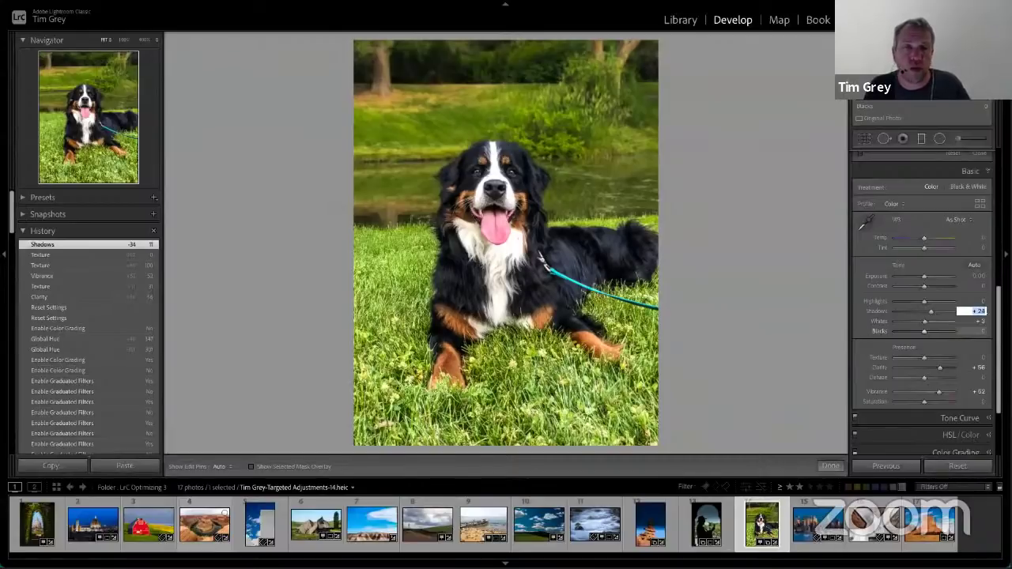
pyautogui.press('Up')
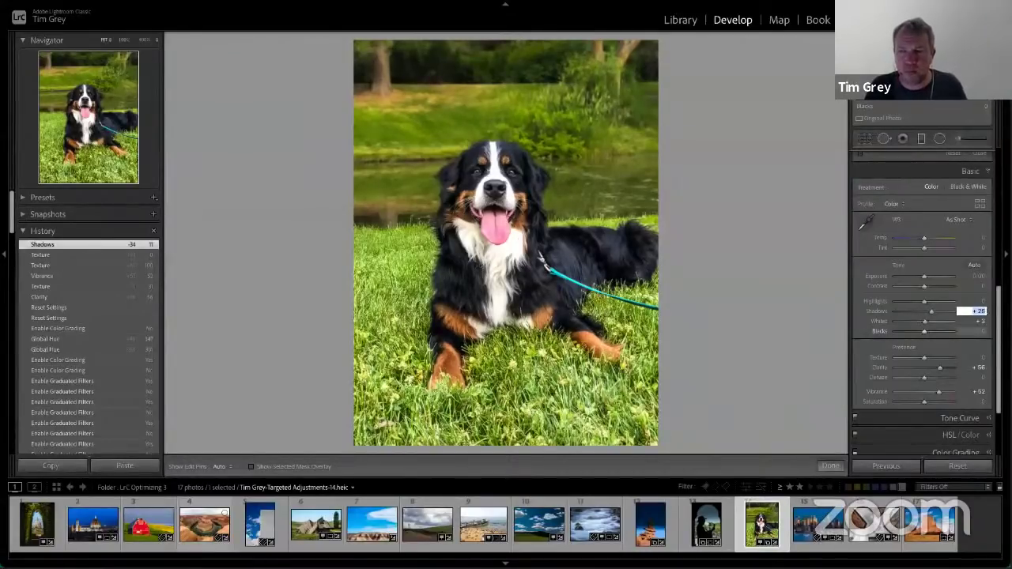
pyautogui.press('Down')
pyautogui.press('Down')
pyautogui.press('Down')
pyautogui.press('Down')
pyautogui.press('Down')
pyautogui.press('Down')
pyautogui.press('Down')
pyautogui.press('Down')
pyautogui.press('Down')
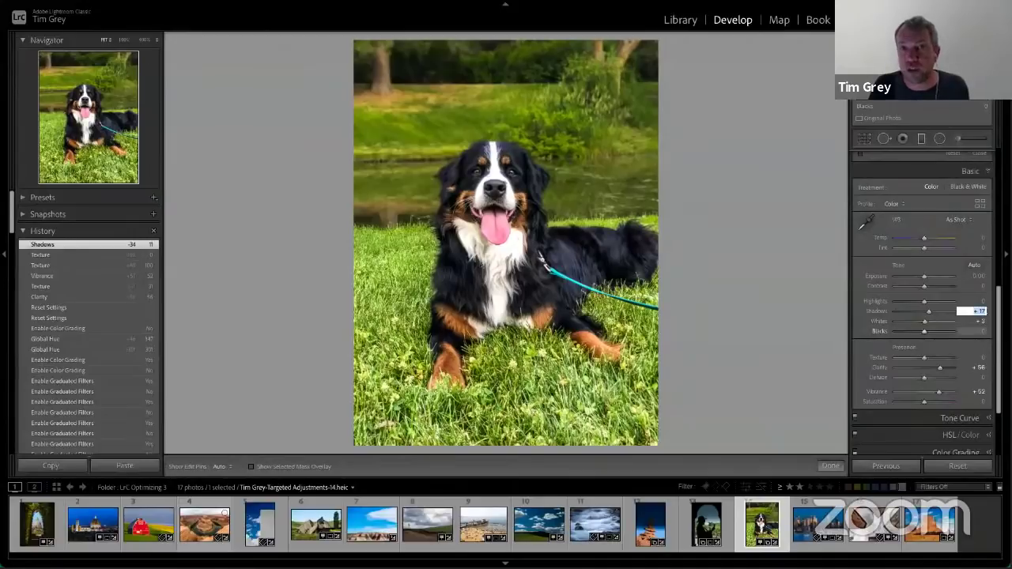
# - Step Shadows up and back down in increments of 10, fine-tune it to +19 and apply the value
pyautogui.hotkey('shift', 'Up')
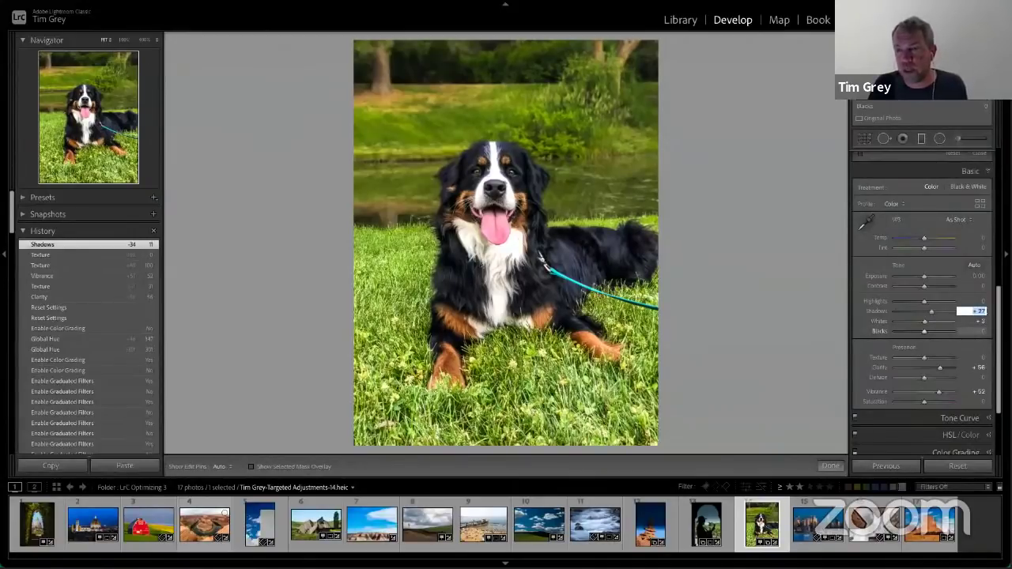
pyautogui.hotkey('shift', 'Up')
pyautogui.hotkey('shift', 'Up')
pyautogui.hotkey('shift', 'Down')
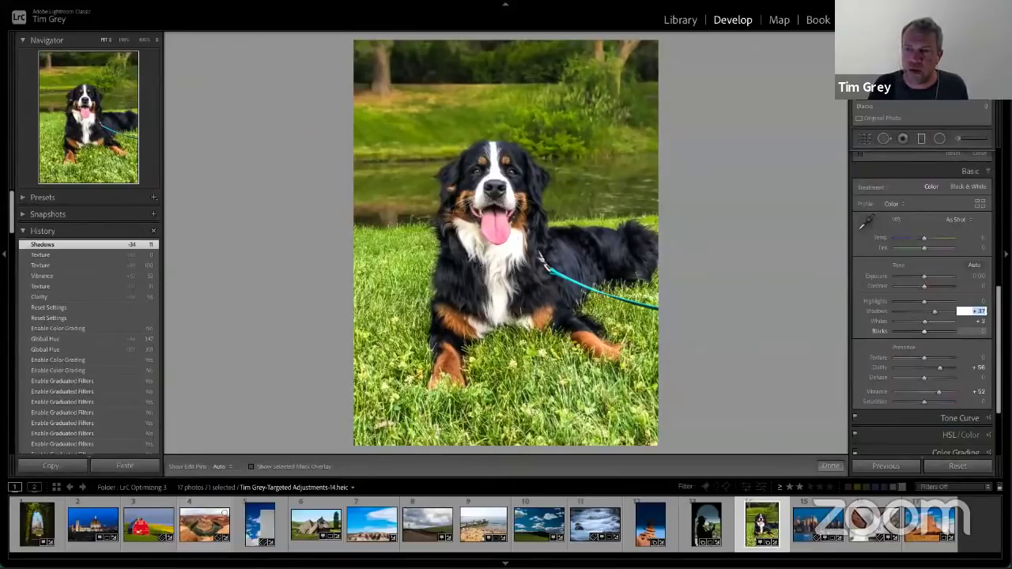
pyautogui.hotkey('shift', 'Down')
pyautogui.press('Up')
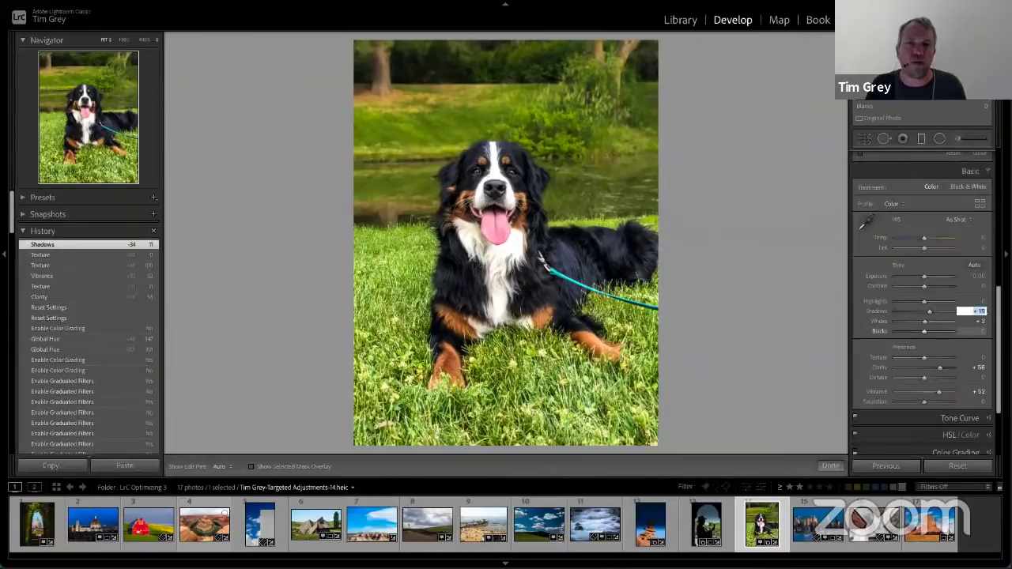
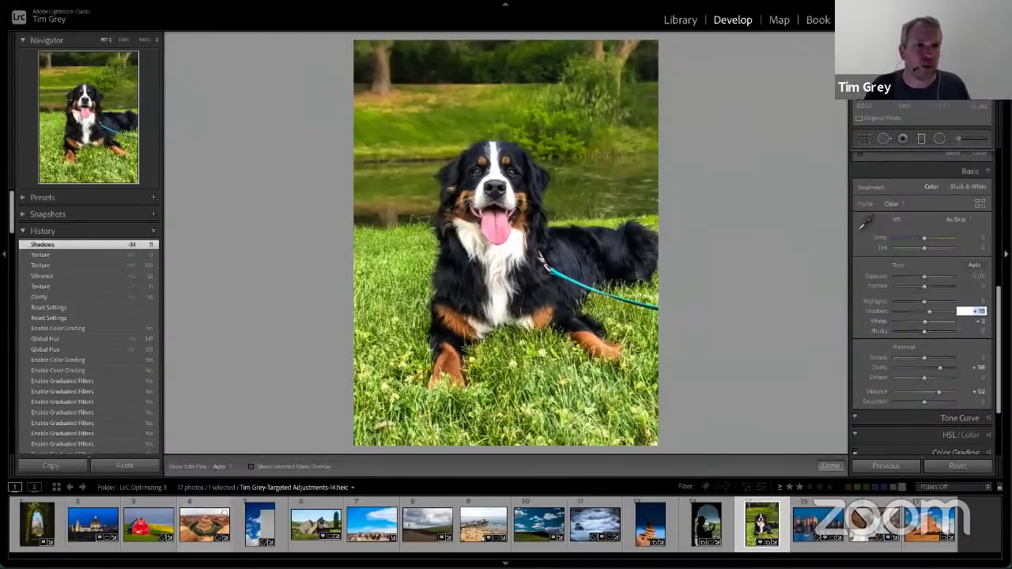
pyautogui.press('Return')
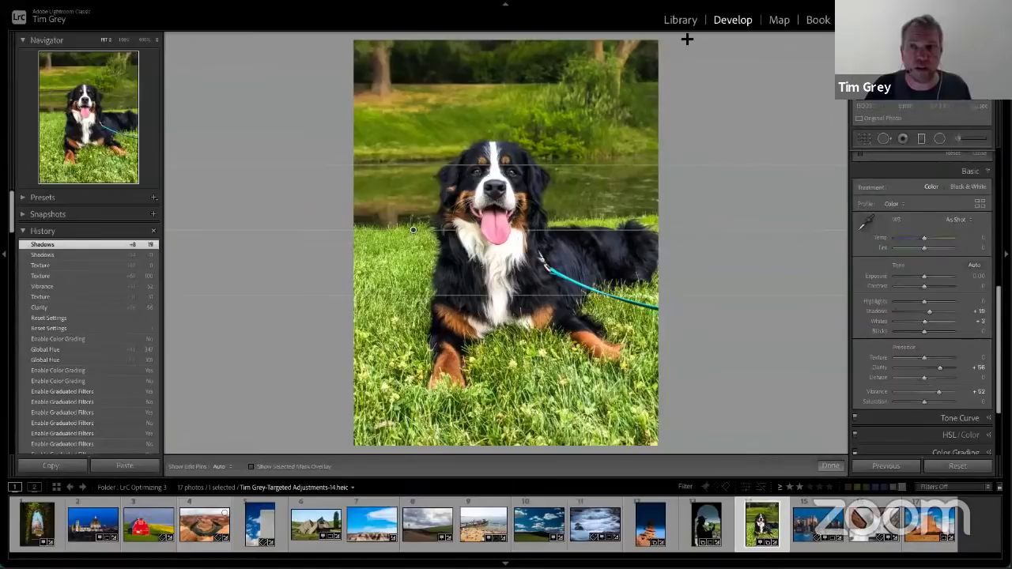
# - Open Catalog Settings and examine the catalog's location and file name in the general information
pyautogui.click(77, 6)
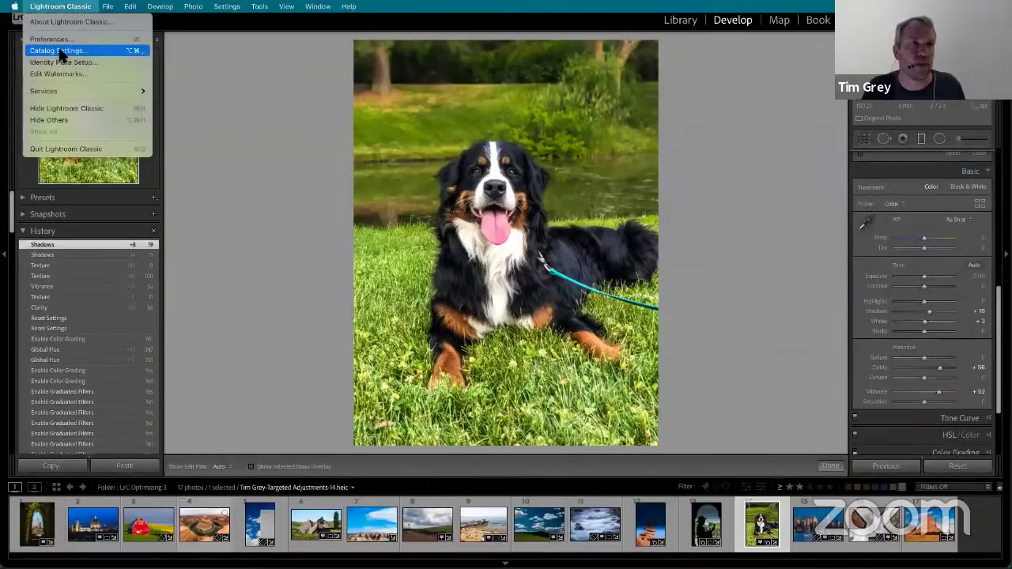
pyautogui.click(62, 51)
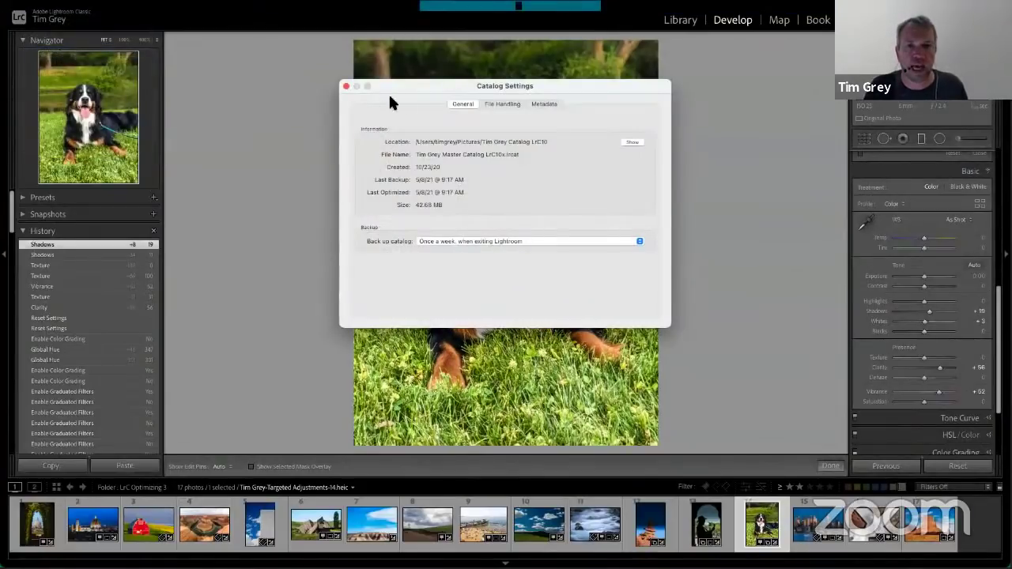
pyautogui.press('ctrl+alt+super+m')
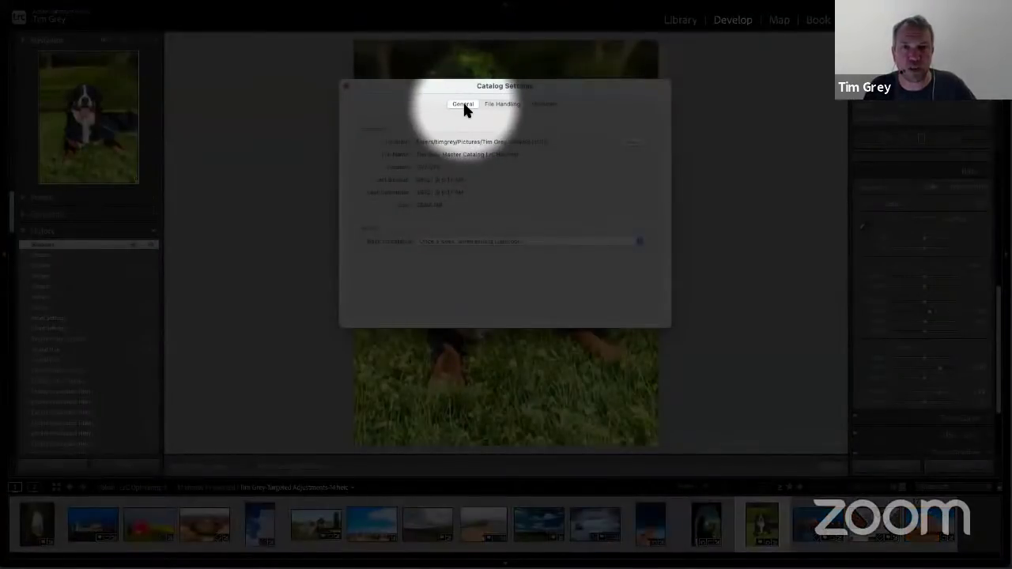
pyautogui.press('ctrl+alt+super+m')
pyautogui.press('ctrl+alt+super+m')
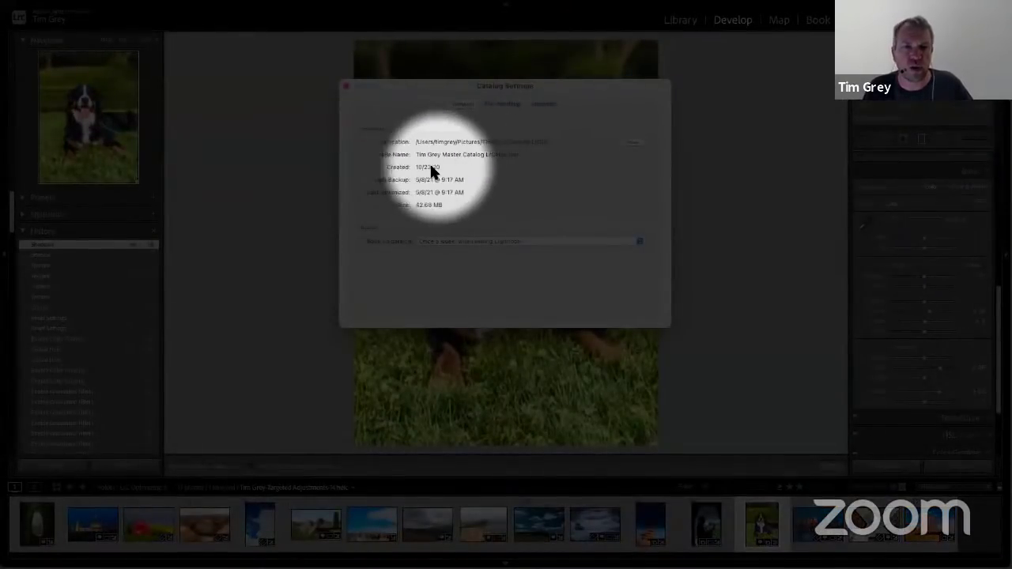
pyautogui.press('ctrl+alt+super+m')
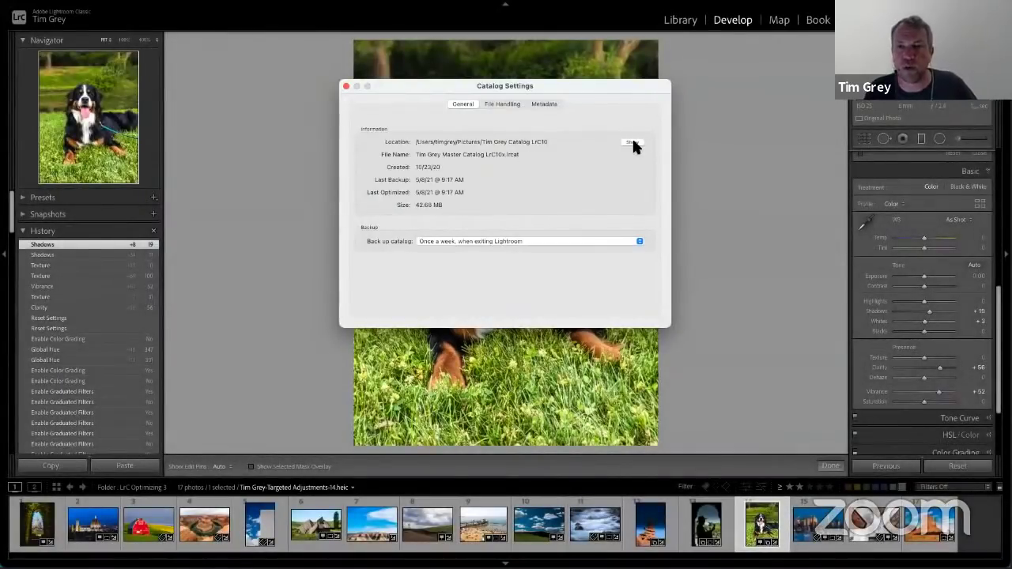
pyautogui.press('ctrl+alt+super+m')
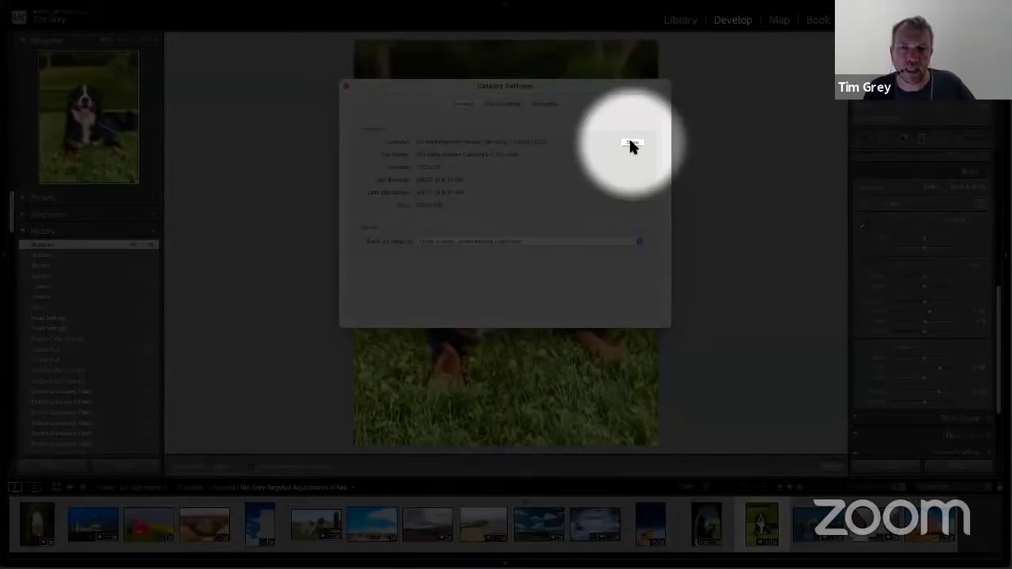
# - Reveal the catalog folder in Finder, then return to Lightroom Classic and close Catalog Settings
pyautogui.click(632, 142)
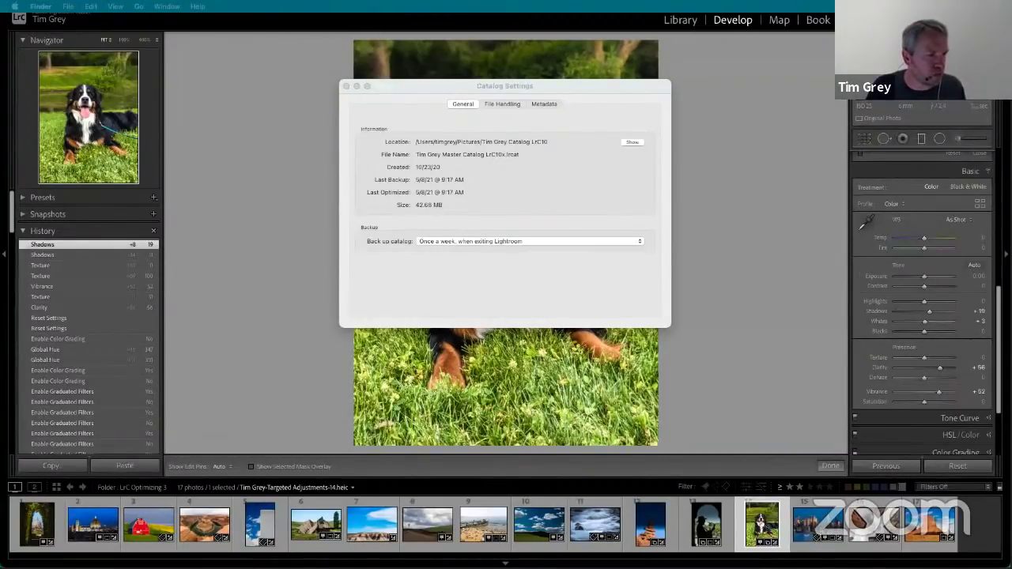
pyautogui.moveTo(212, 170); pyautogui.dragTo(307, 116)
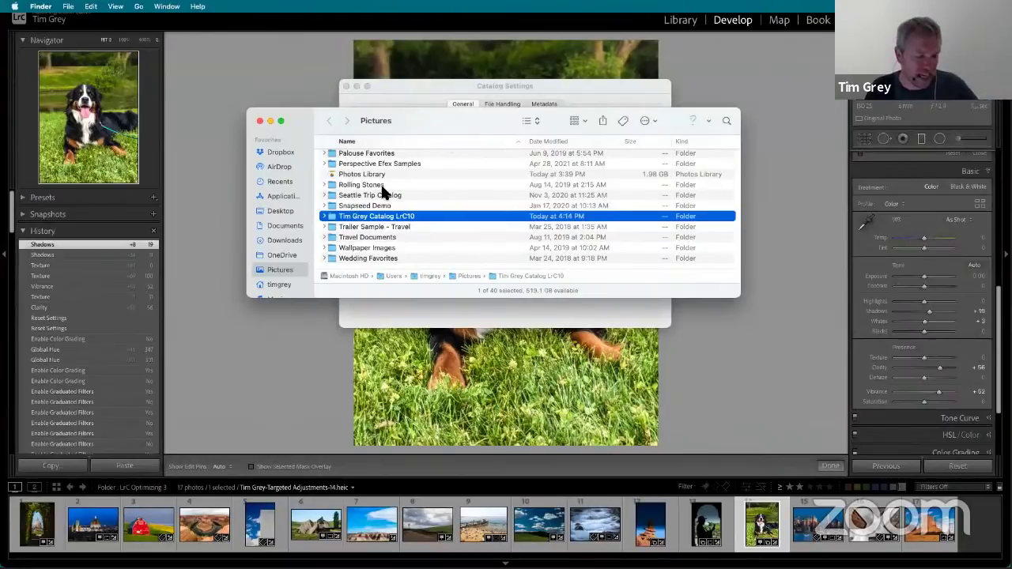
pyautogui.press('ctrl+alt+super+m')
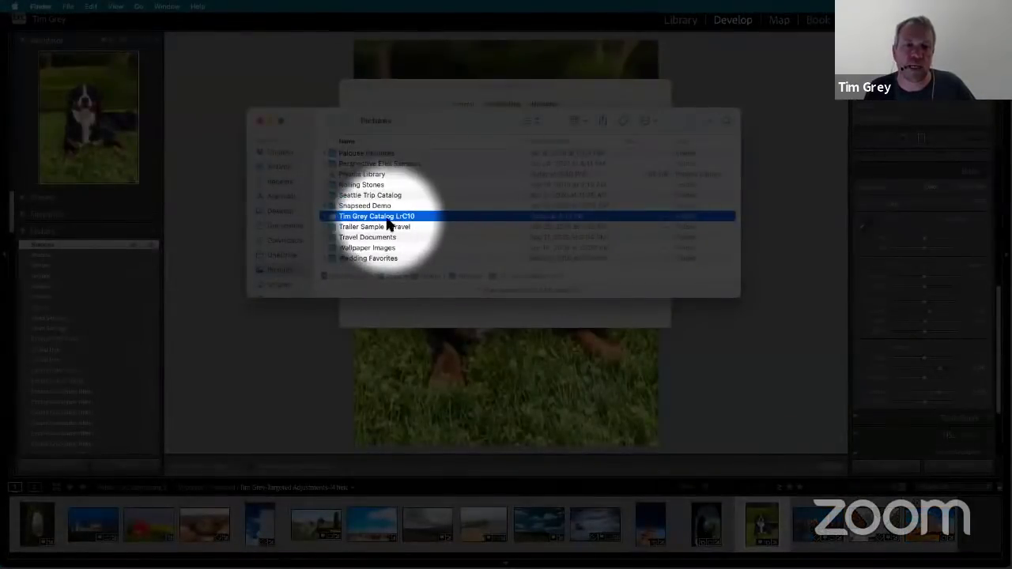
pyautogui.press('ctrl+alt+super+m')
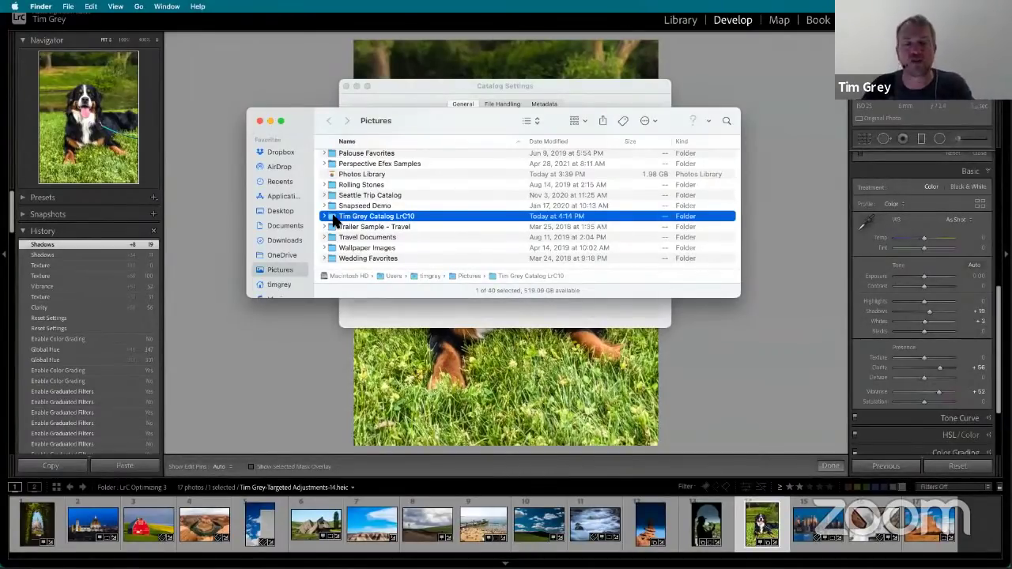
pyautogui.click(381, 89)
pyautogui.click(352, 90)
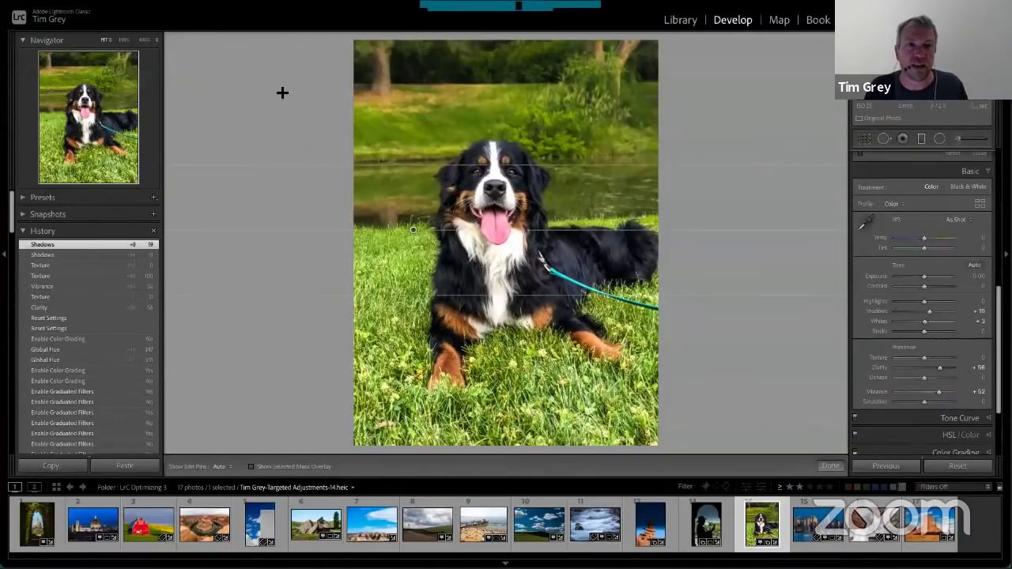
pyautogui.click(83, 7)
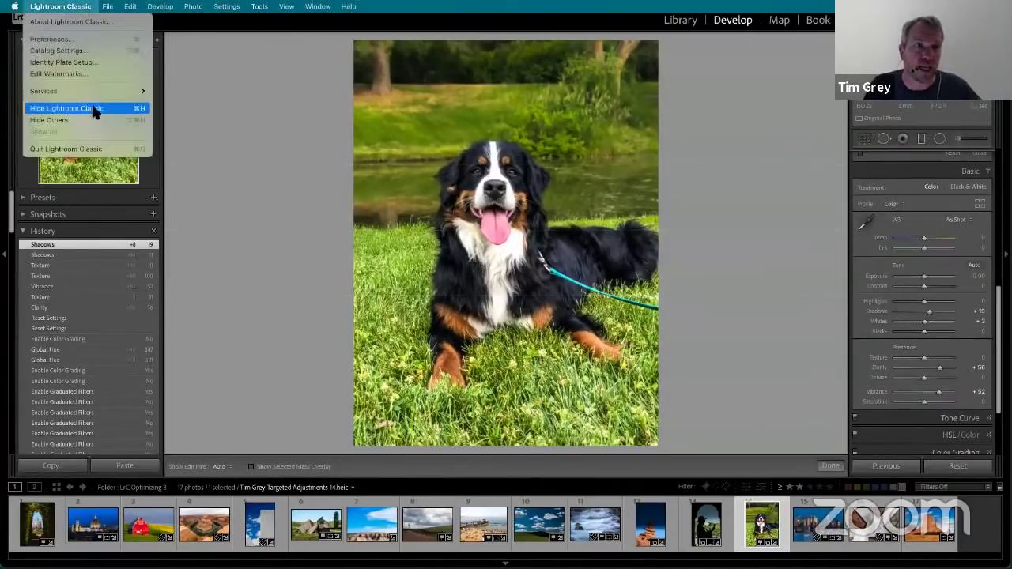
pyautogui.click(212, 147)
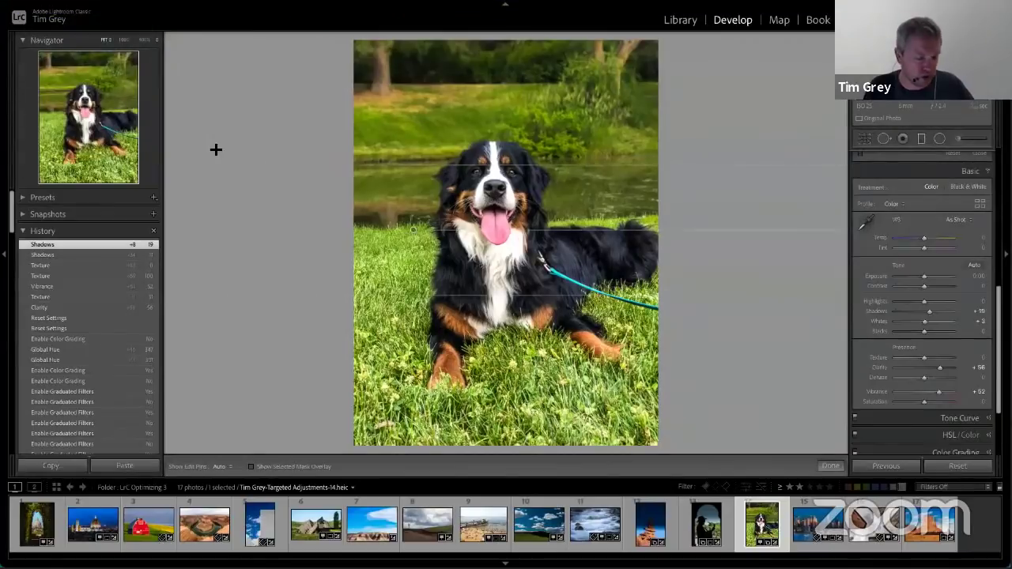
# - Switch to Finder, open the catalog folder, select the .lrcat catalog file and close the Finder window
pyautogui.press('super+Tab')
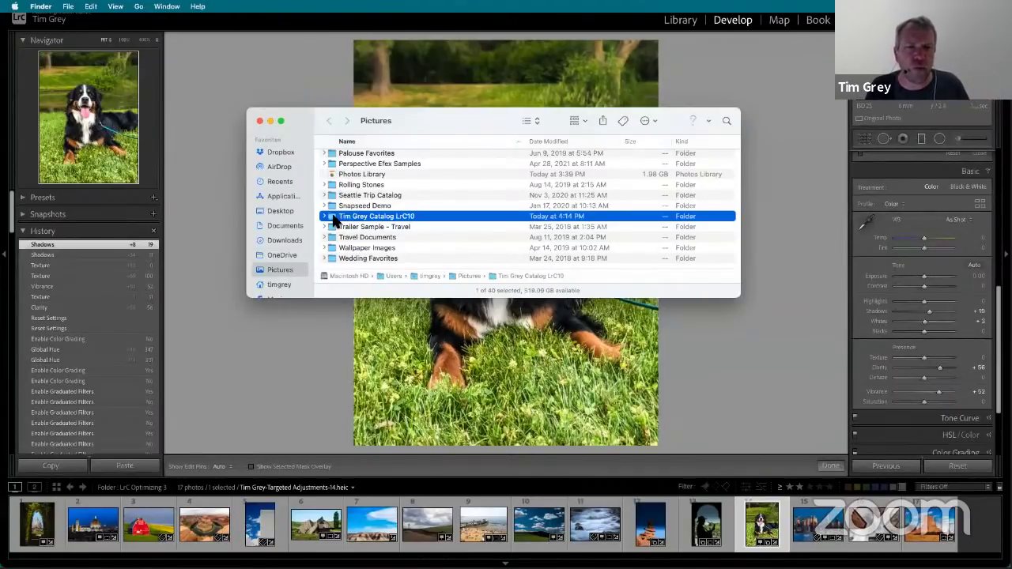
pyautogui.doubleClick(333, 221)
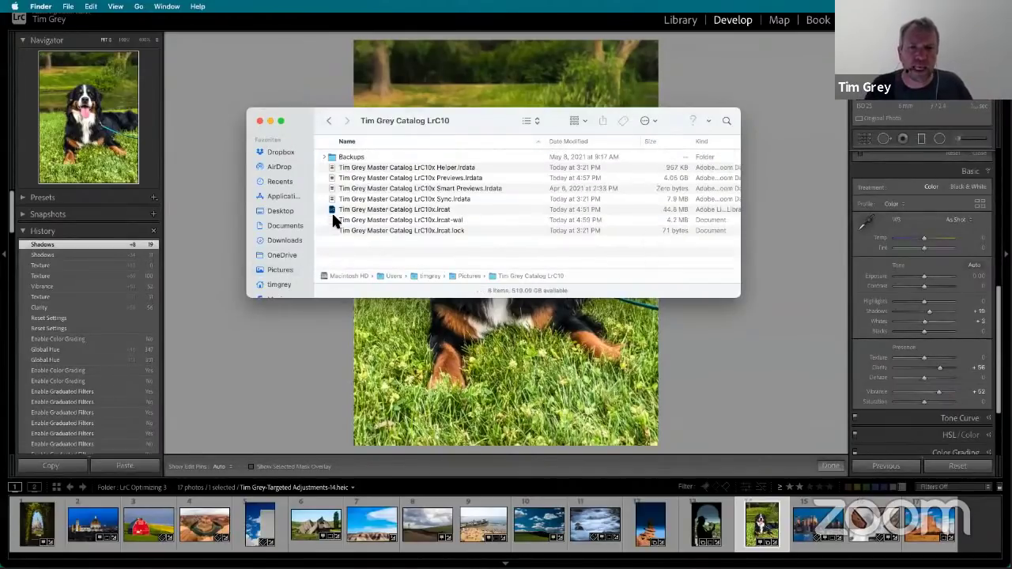
pyautogui.click(377, 212)
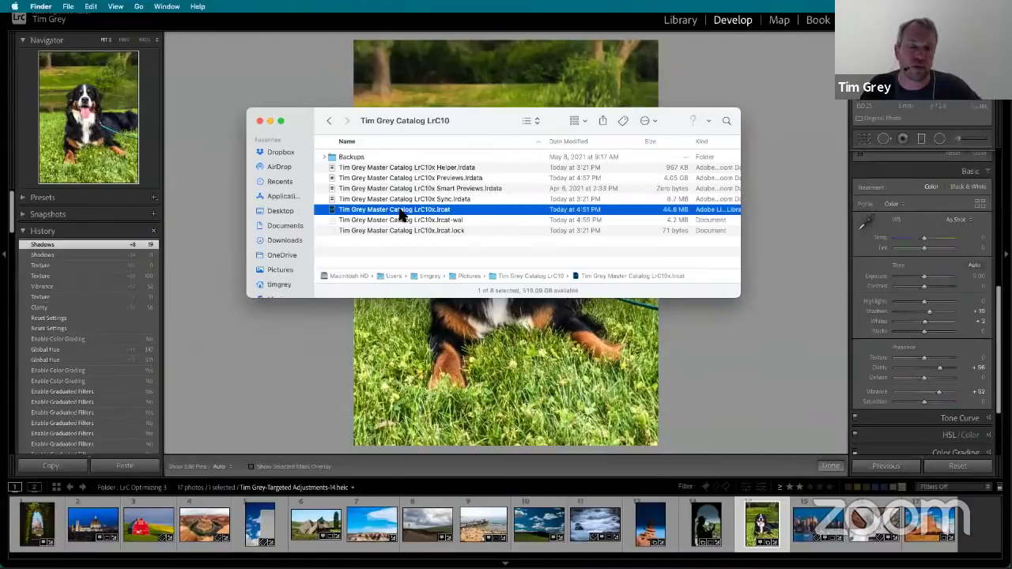
pyautogui.click(261, 121)
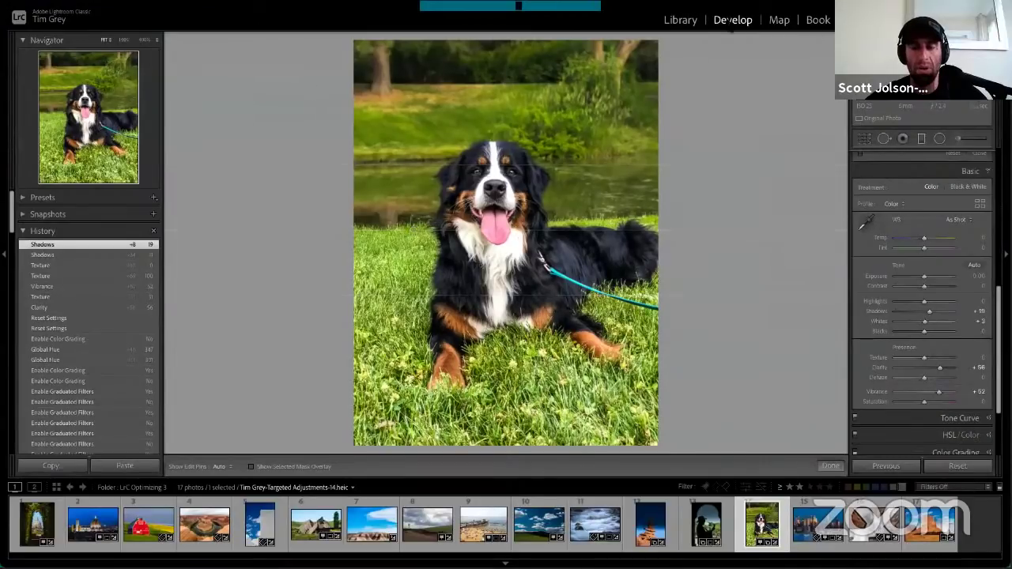
# - Show All Photographs in the Library grid, filtered by the text "Oil" in any searchable field
pyautogui.click(682, 21)
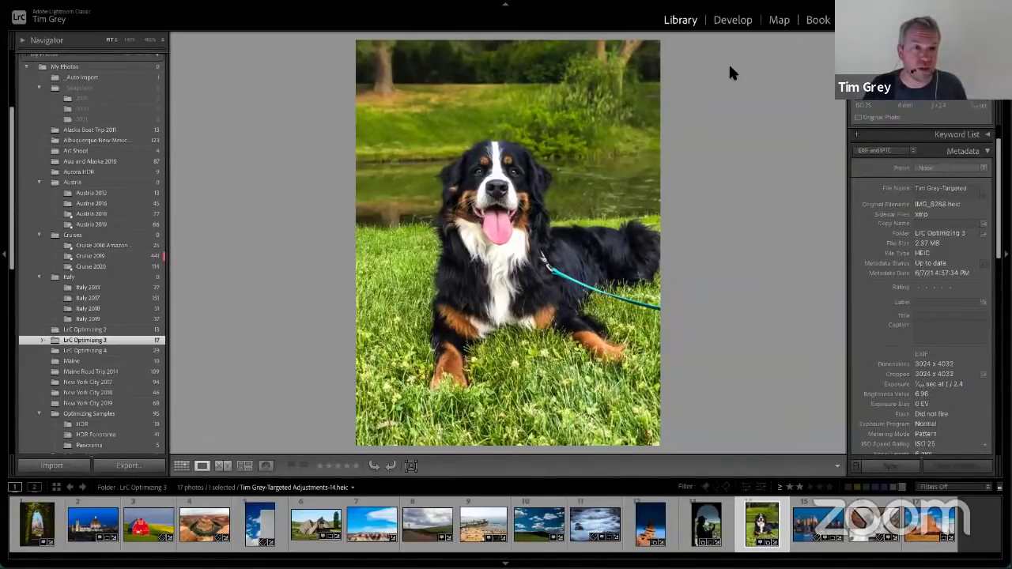
pyautogui.scroll(5, 99, 79)
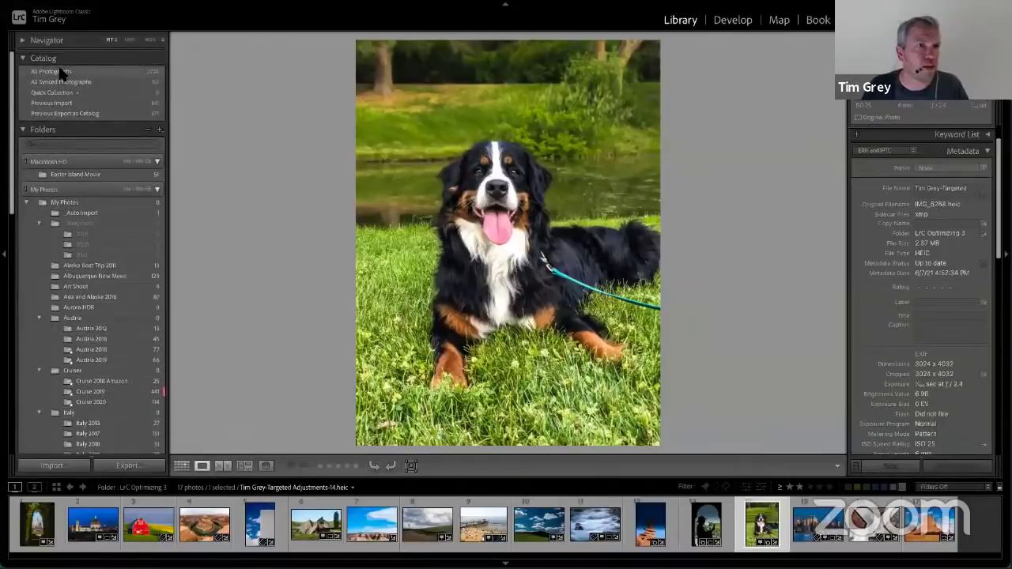
pyautogui.click(57, 71)
pyautogui.press('g')
pyautogui.click(456, 42)
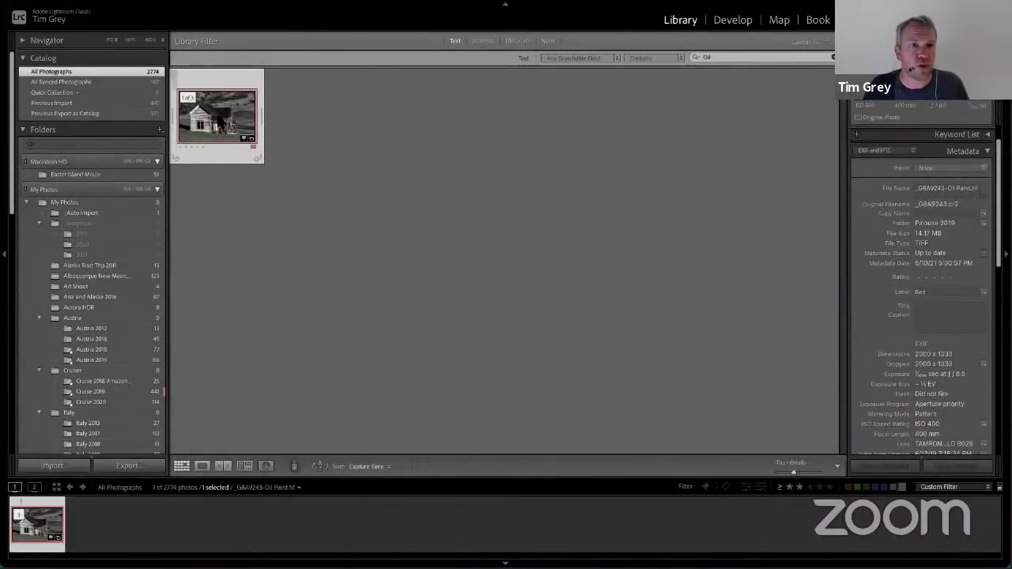
# - Reveal the _G8A9243-Oil Paint.tif photo in Finder, examine its location in the Palouse 2019 folder and return to Lightroom Classic
pyautogui.rightClick(221, 116)
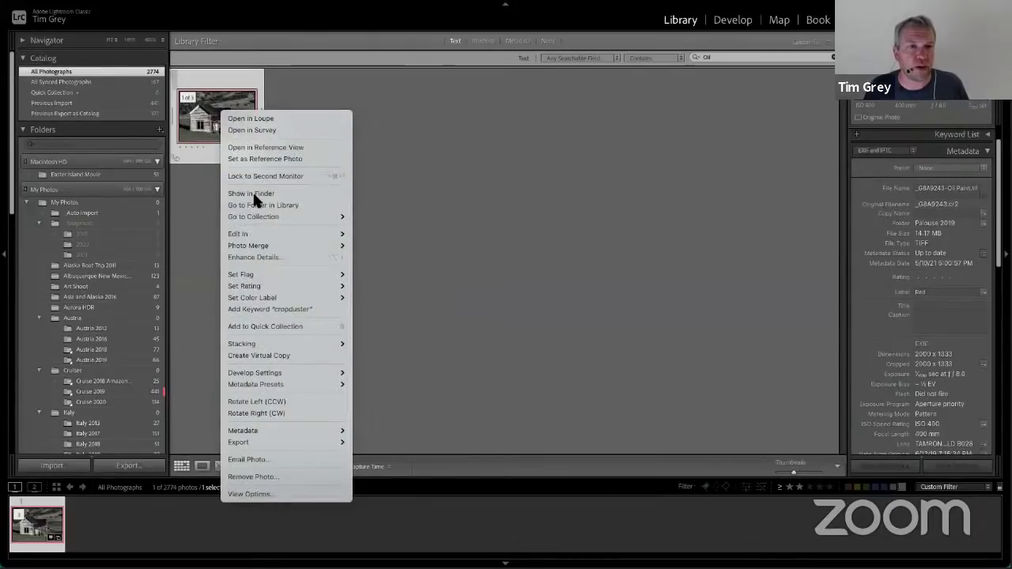
pyautogui.click(300, 196)
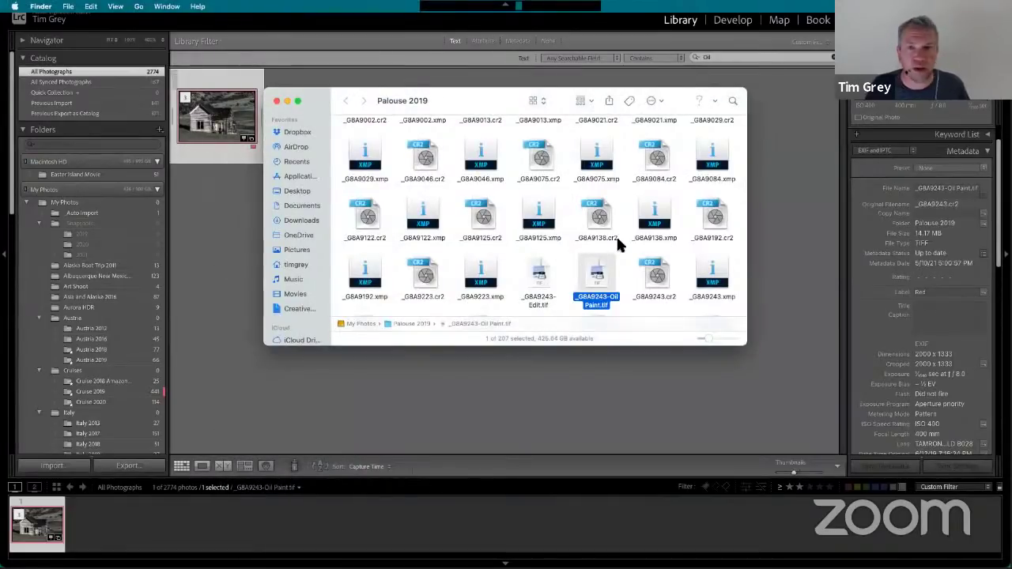
pyautogui.press('ctrl+alt+super+m')
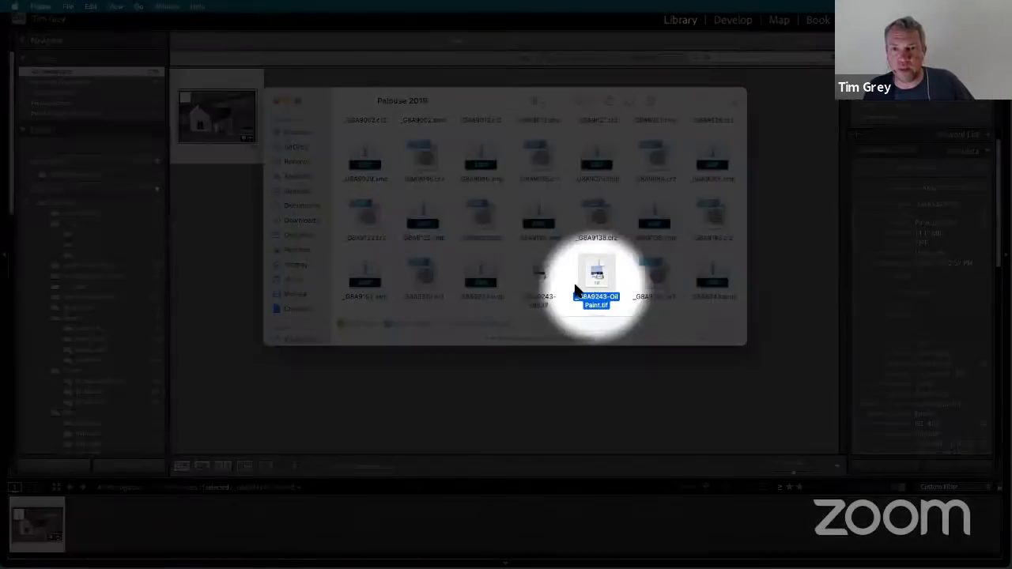
pyautogui.press('ctrl+alt+super+m')
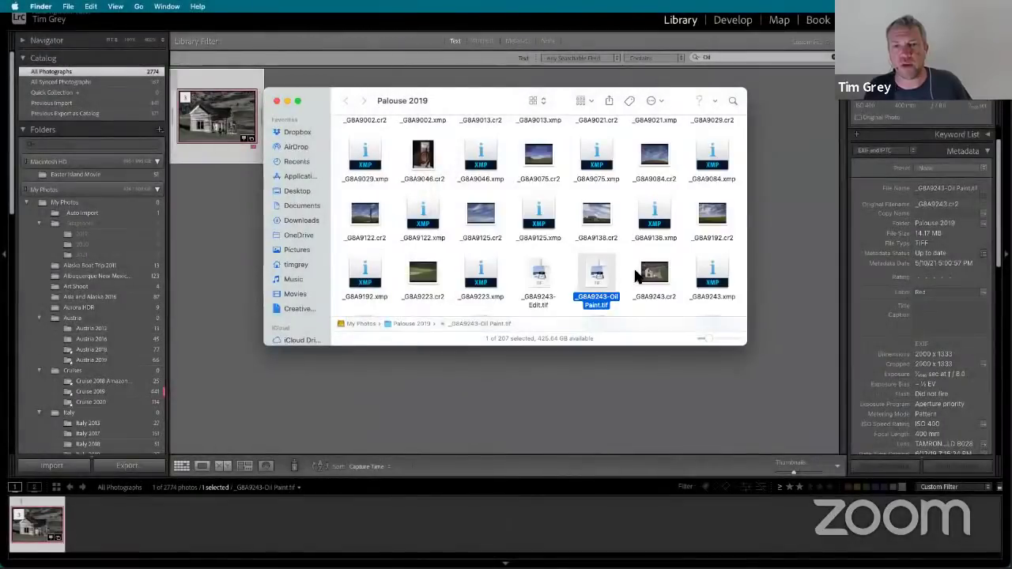
pyautogui.click(759, 255)
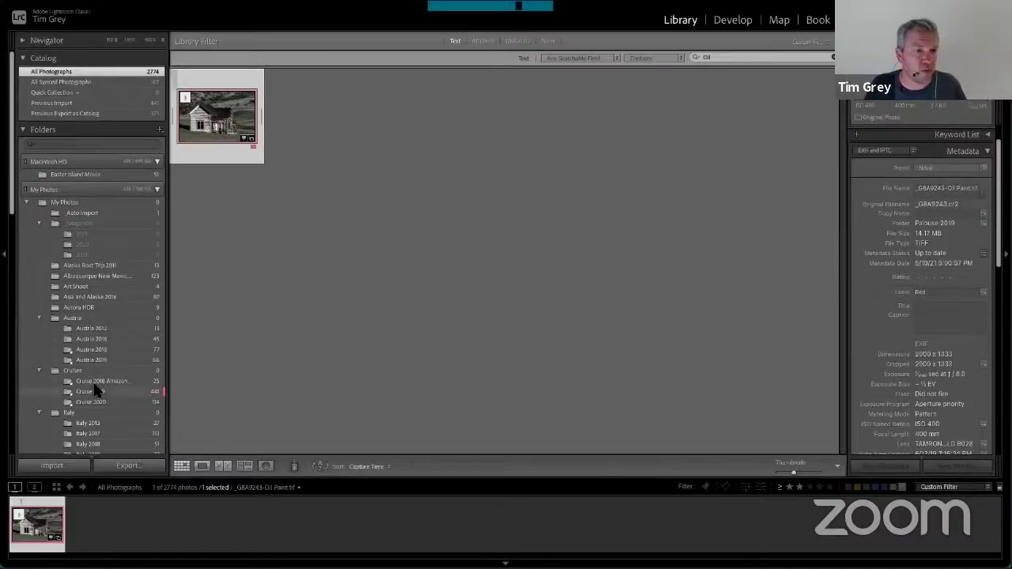
# - Open the Palouse 2019 folder and turn off the Library filter to show all its photos
pyautogui.scroll(-3, 97, 402)
pyautogui.scroll(-3, 96, 402)
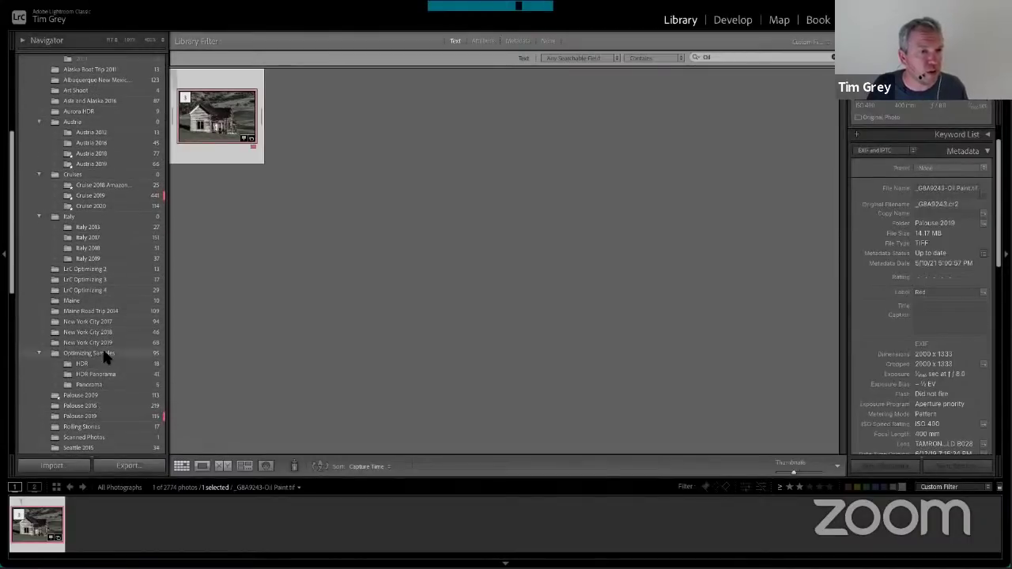
pyautogui.click(101, 381)
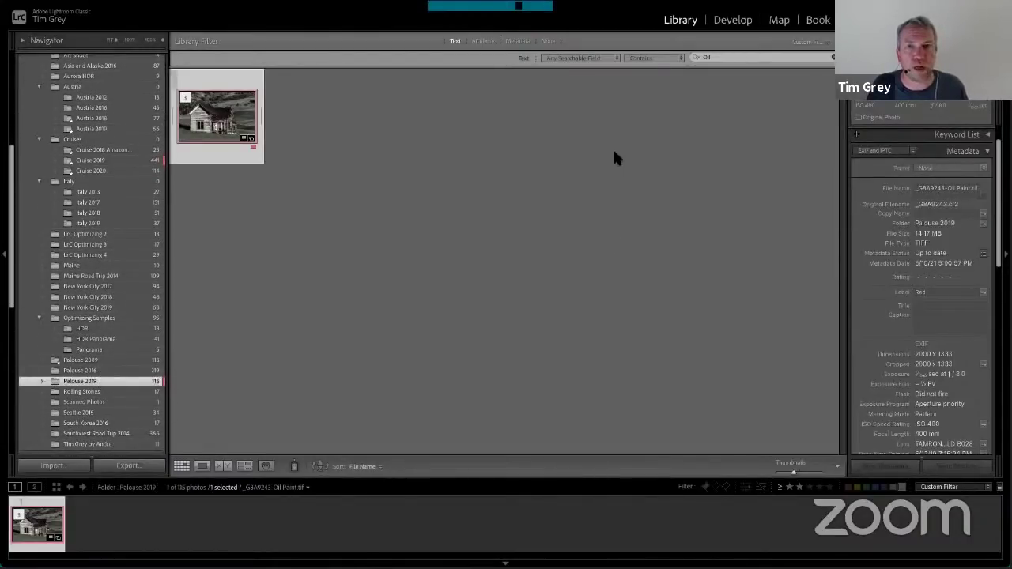
pyautogui.click(548, 41)
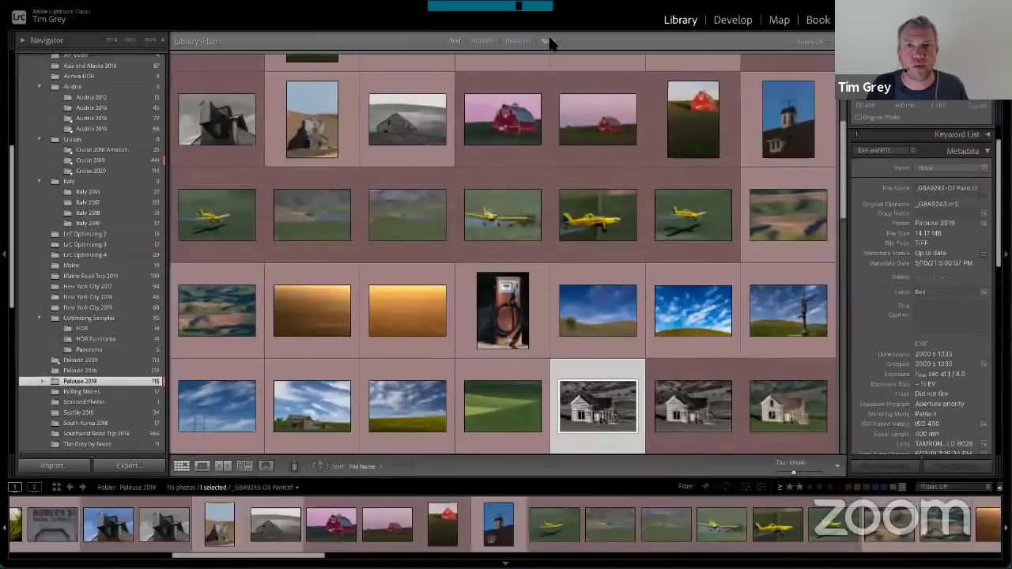
# - Select _G8A0790.cr2, the photo of the yellow crop duster over the canola field, in the Palouse 2019 grid
pyautogui.click(487, 211)
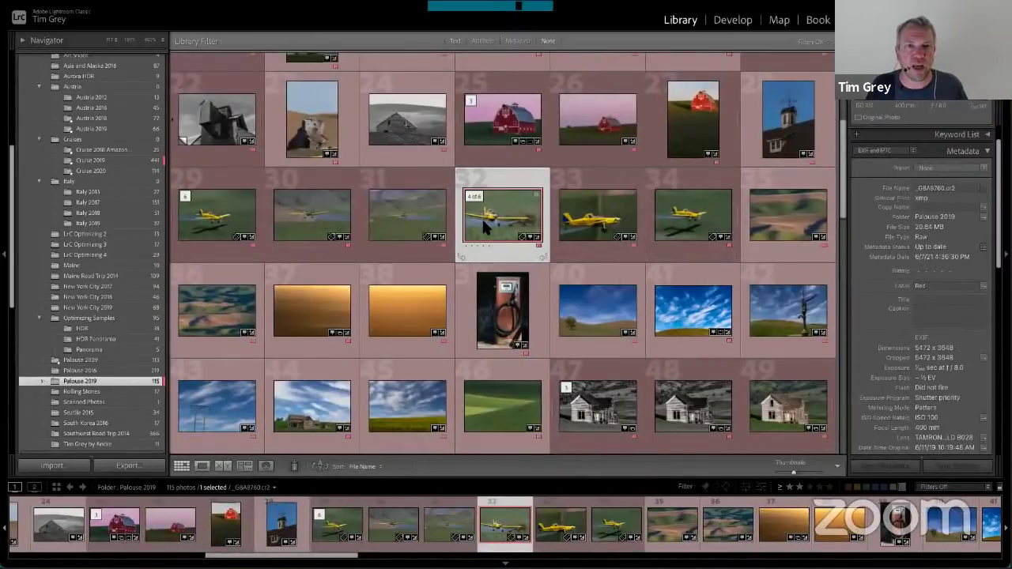
pyautogui.scroll(5, 510, 223)
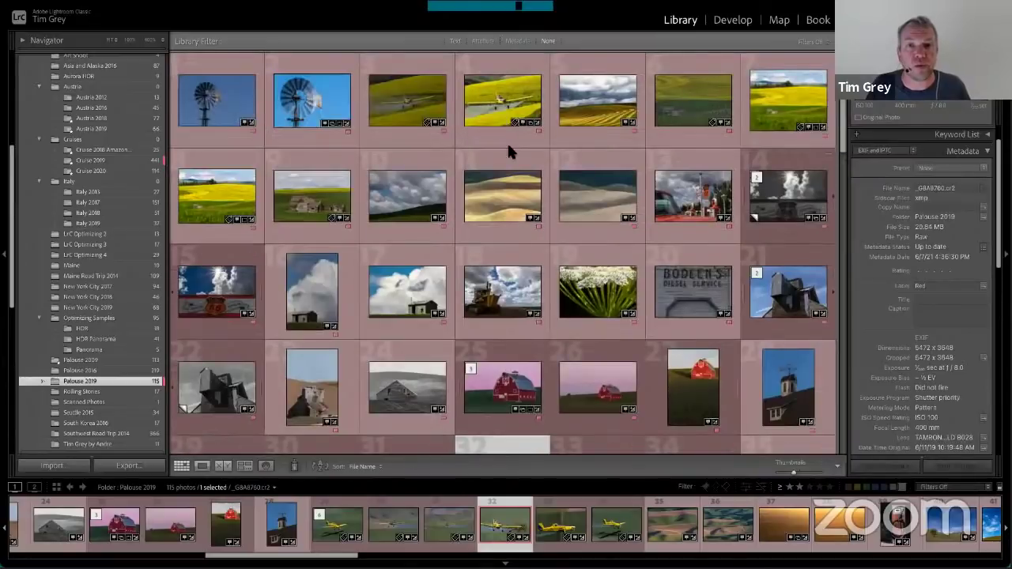
pyautogui.click(492, 102)
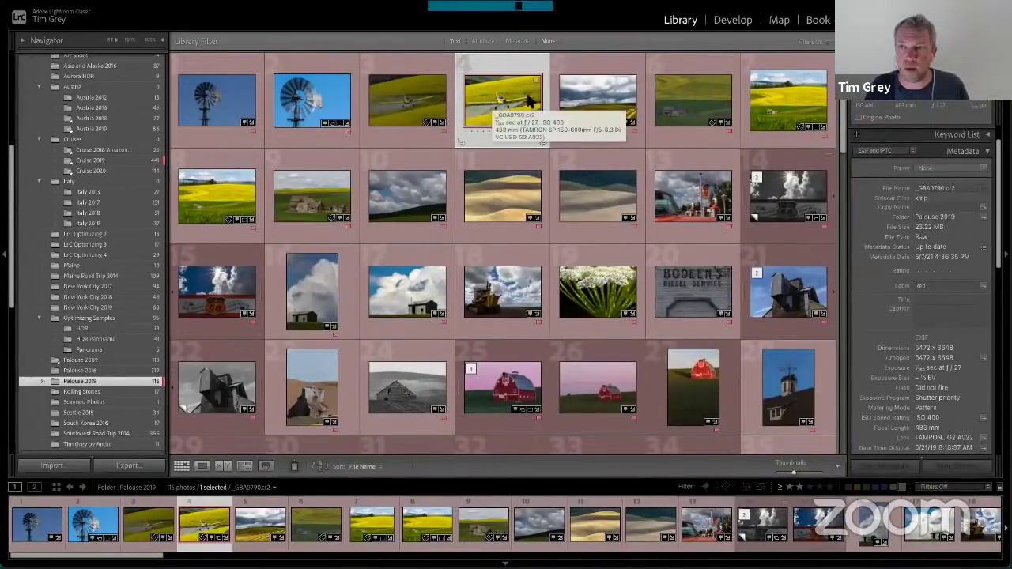
# - Expand the Keywording details for the crop duster photo and enlarge the photo in Loupe view
pyautogui.scroll(2, 960, 153)
pyautogui.click(959, 150)
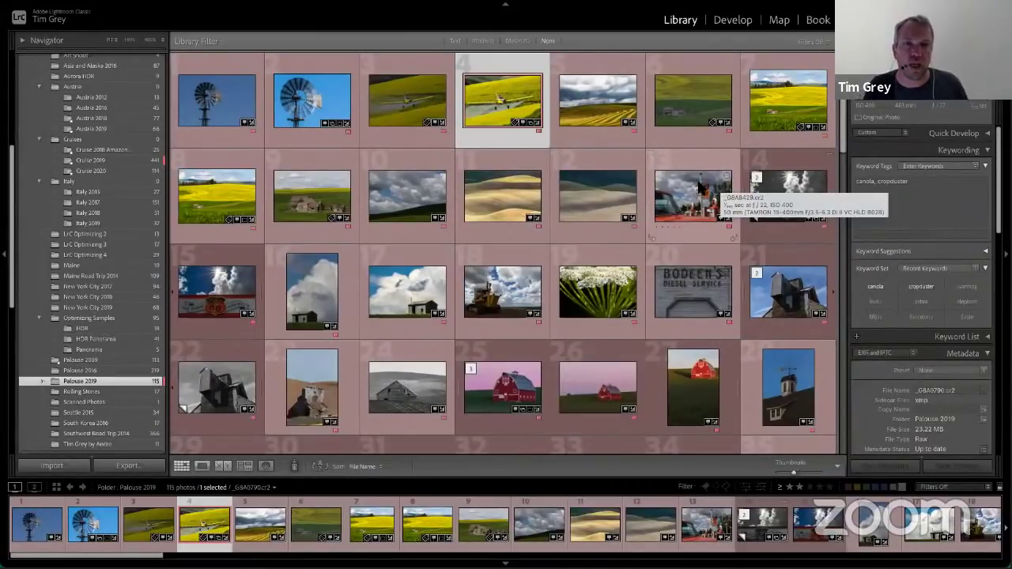
pyautogui.doubleClick(503, 104)
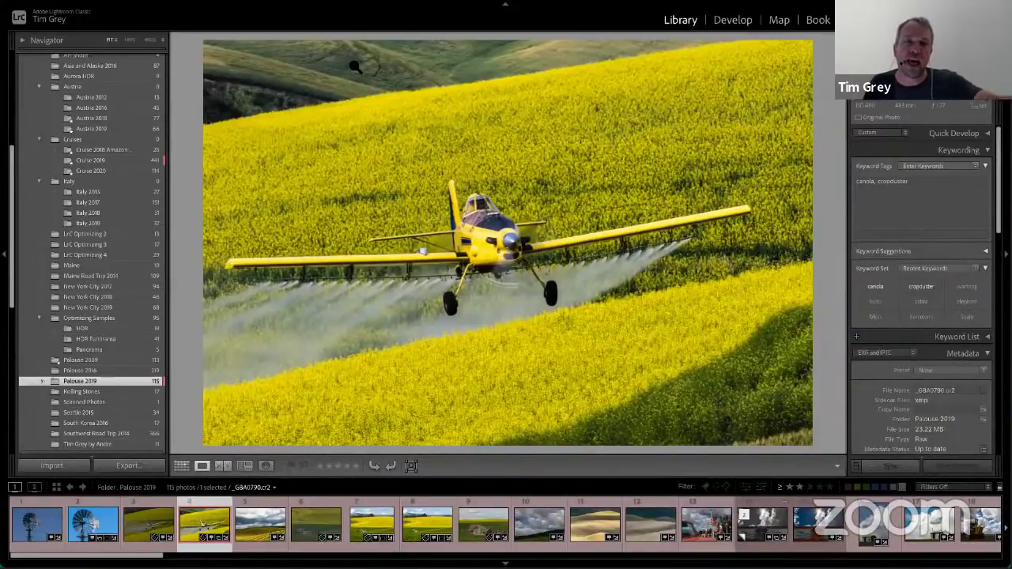
pyautogui.click(893, 190)
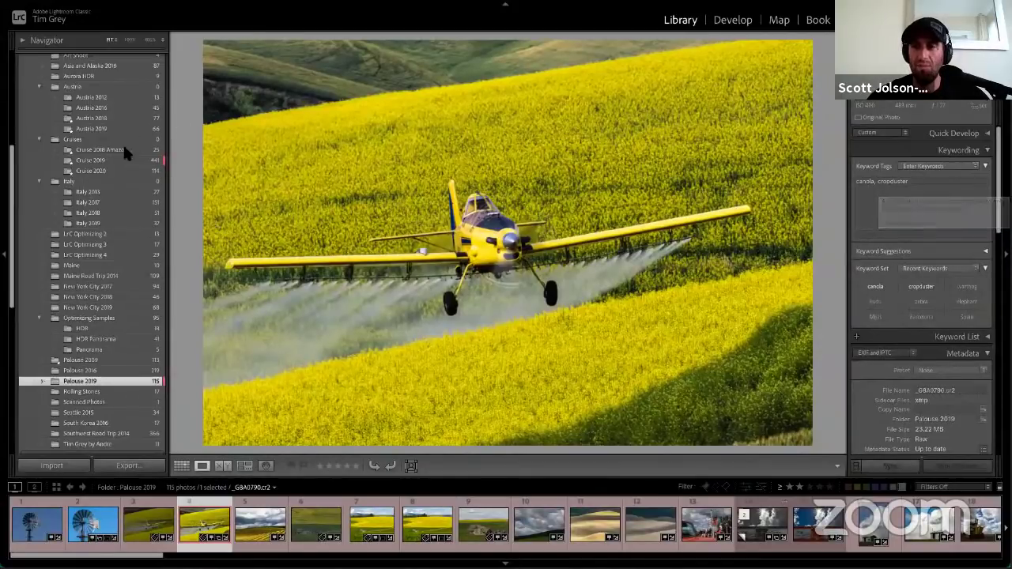
# - Open the Cruise 2019 folder and inspect its Unmark Favorite option without applying it
pyautogui.click(93, 161)
pyautogui.press('ctrl')
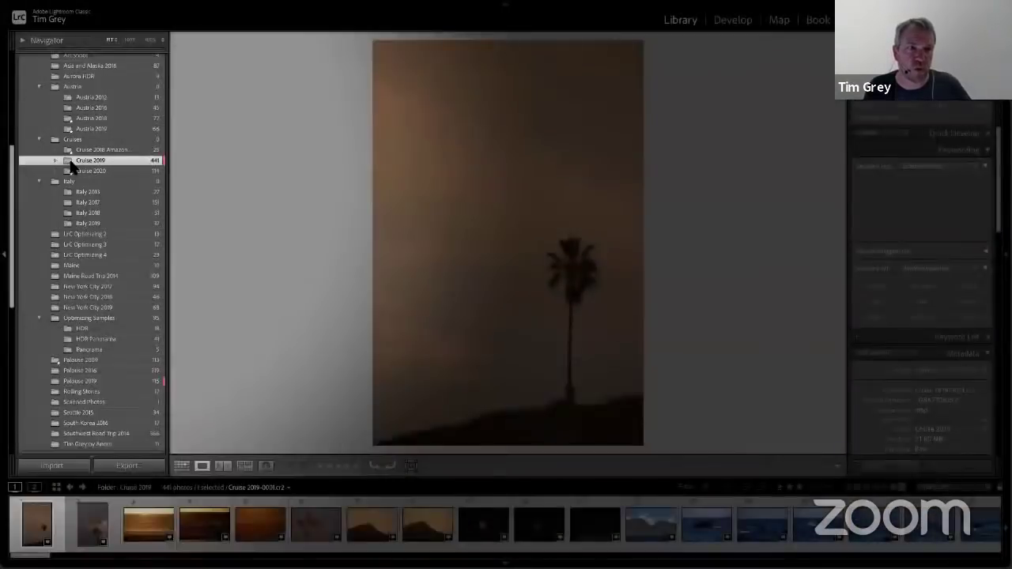
pyautogui.rightClick(67, 163)
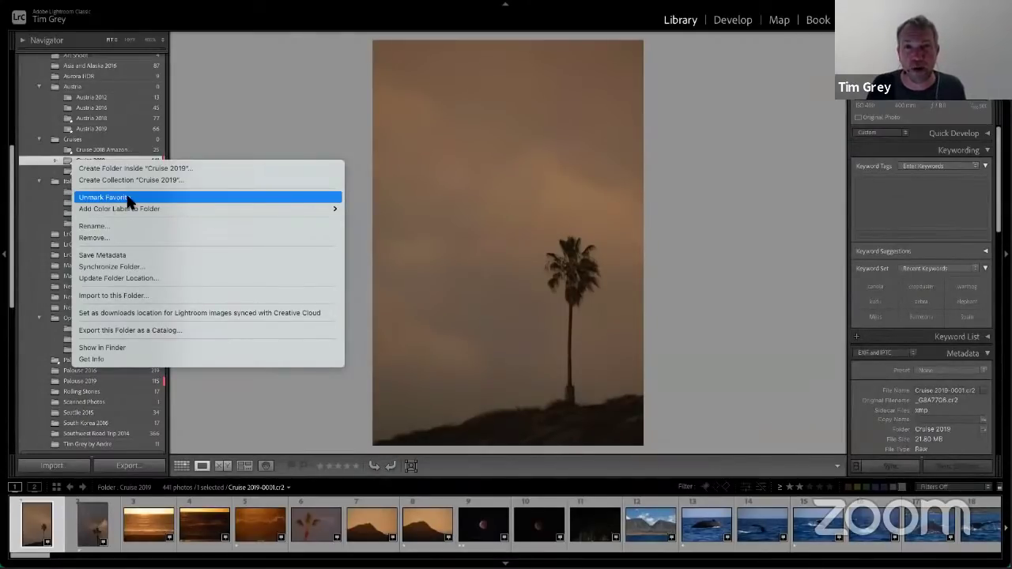
pyautogui.click(255, 106)
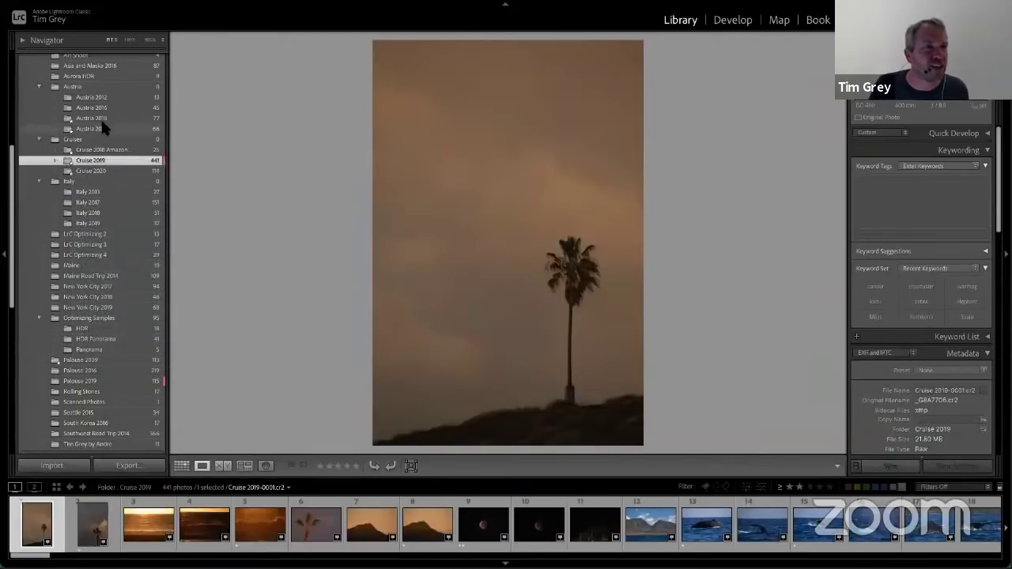
# - Open the Austria 2018 folder, unmark it as a favorite and check its favorite option again
pyautogui.click(91, 120)
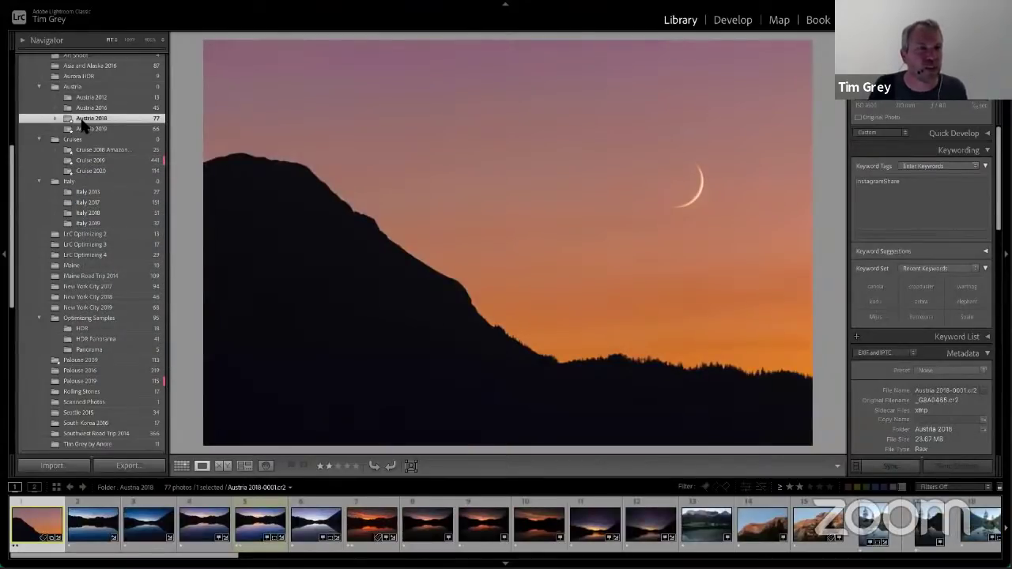
pyautogui.rightClick(81, 121)
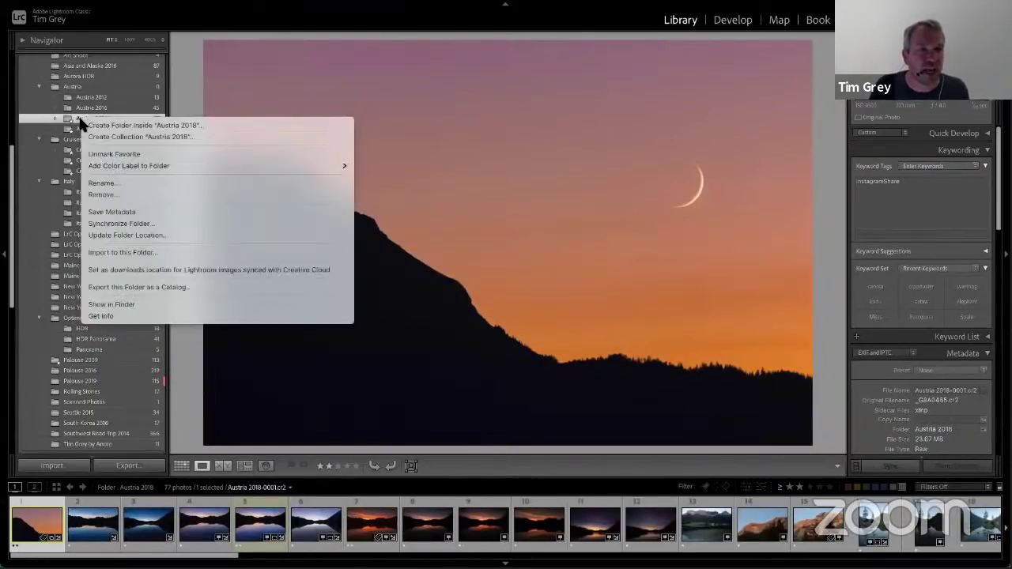
pyautogui.click(123, 154)
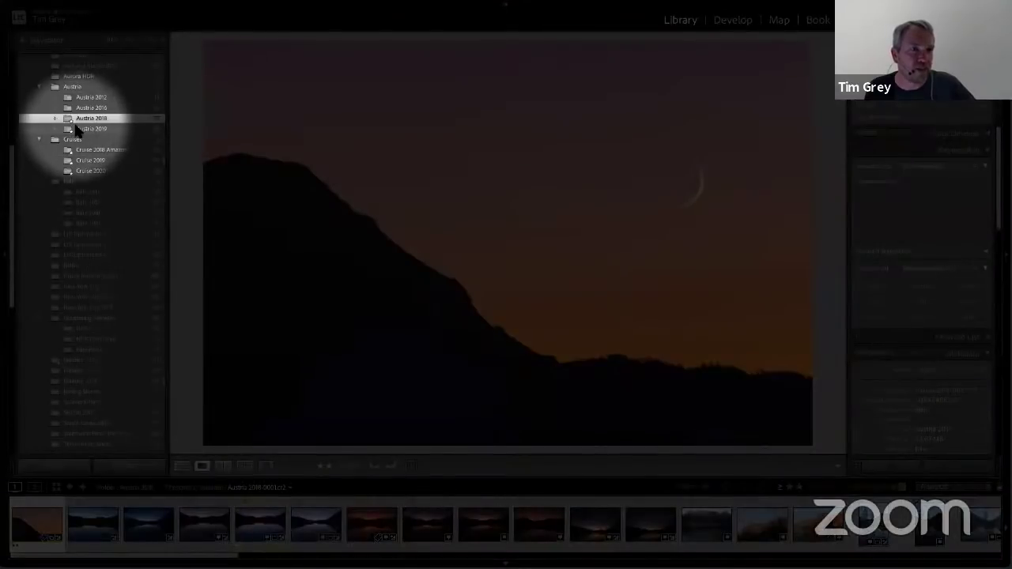
pyautogui.rightClick(87, 121)
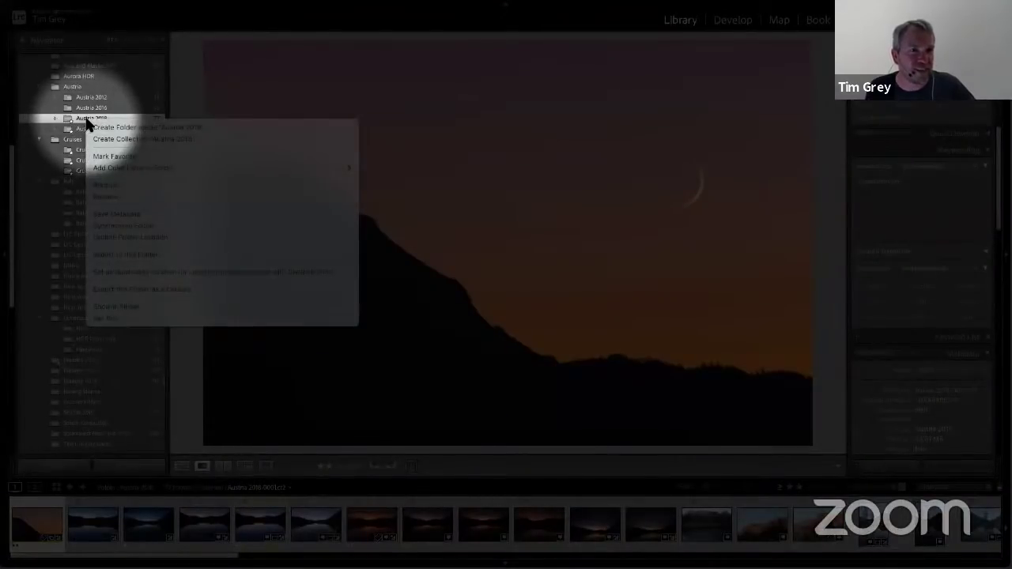
pyautogui.press('Escape')
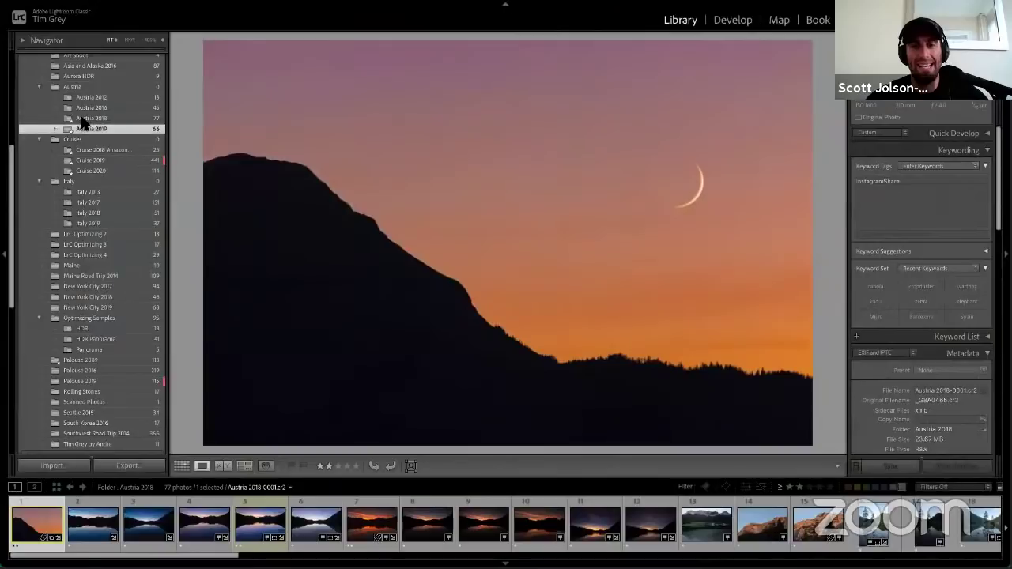
# - Open the Austria 2019 folder to display its photos
pyautogui.click(87, 129)
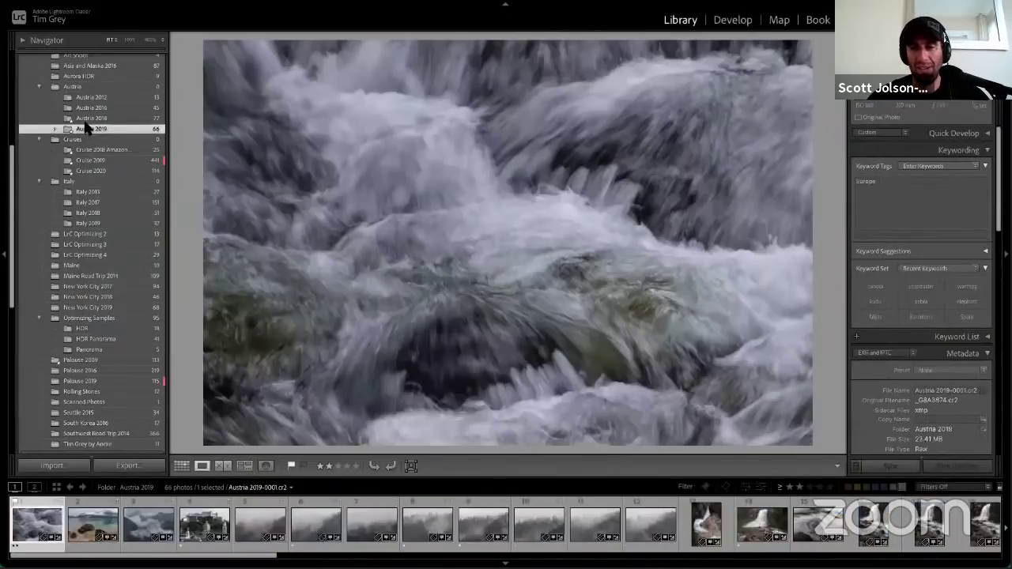
pyautogui.click(89, 121)
pyautogui.click(87, 130)
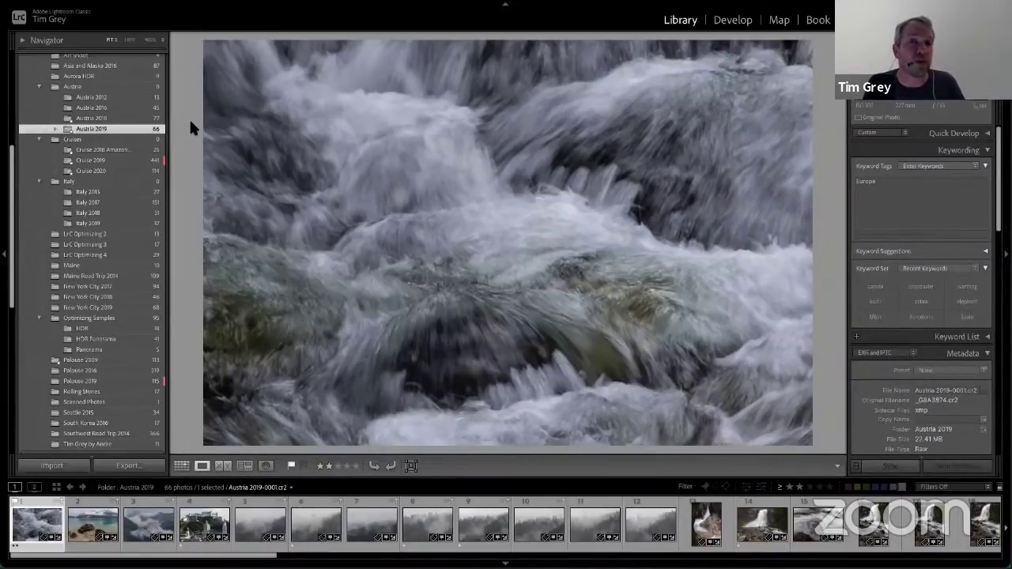
# - Compare the favorite options offered for the Austria 2018 and Austria 2019 folders without changing either one
pyautogui.rightClick(99, 117)
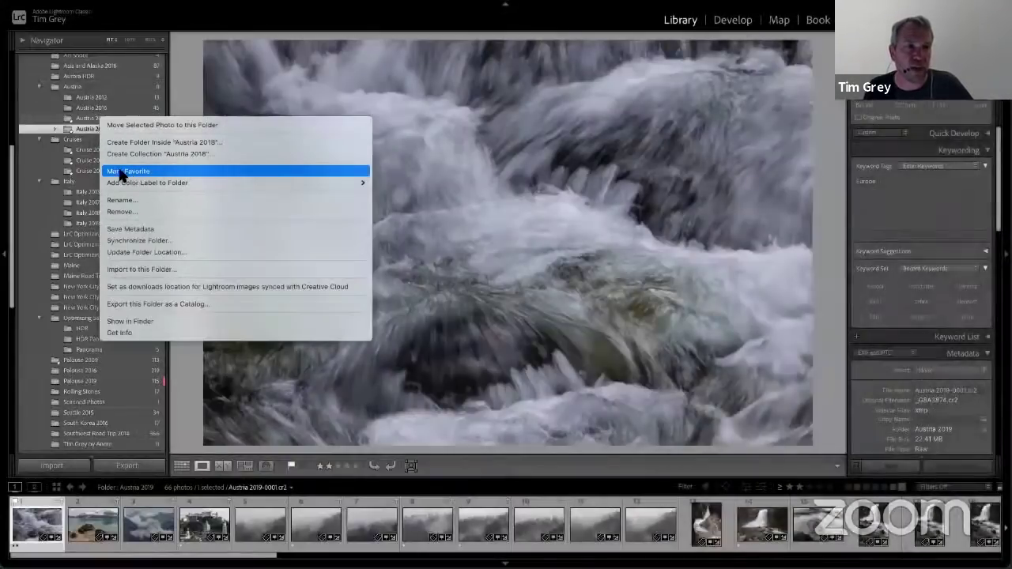
pyautogui.click(73, 128)
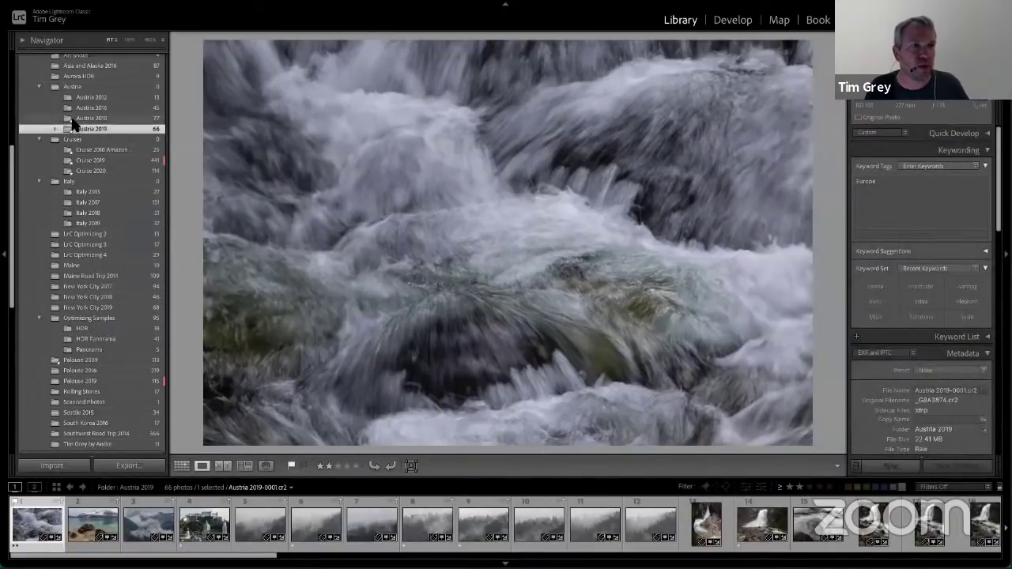
pyautogui.rightClick(74, 118)
pyautogui.click(56, 125)
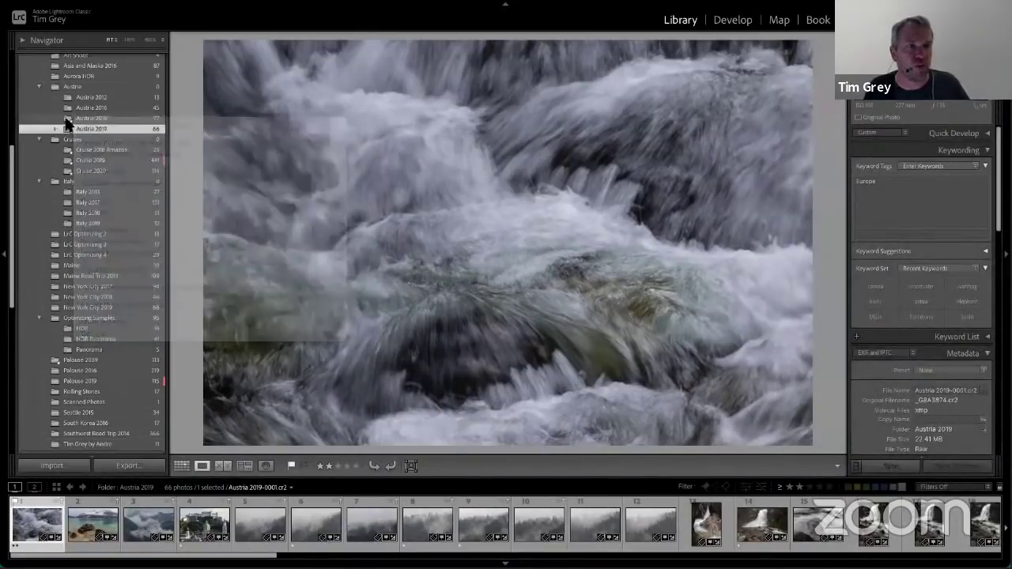
pyautogui.rightClick(79, 129)
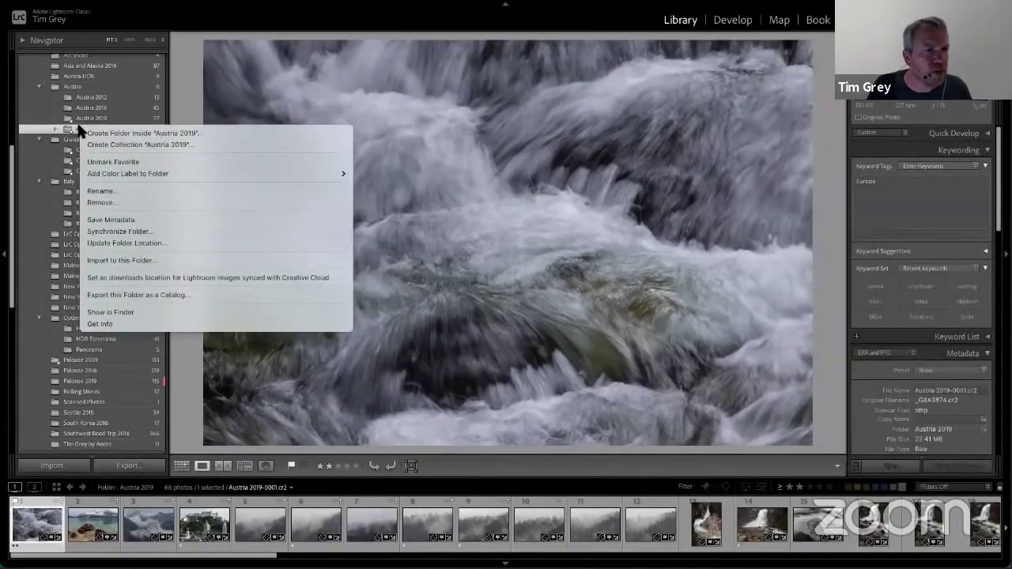
pyautogui.click(75, 129)
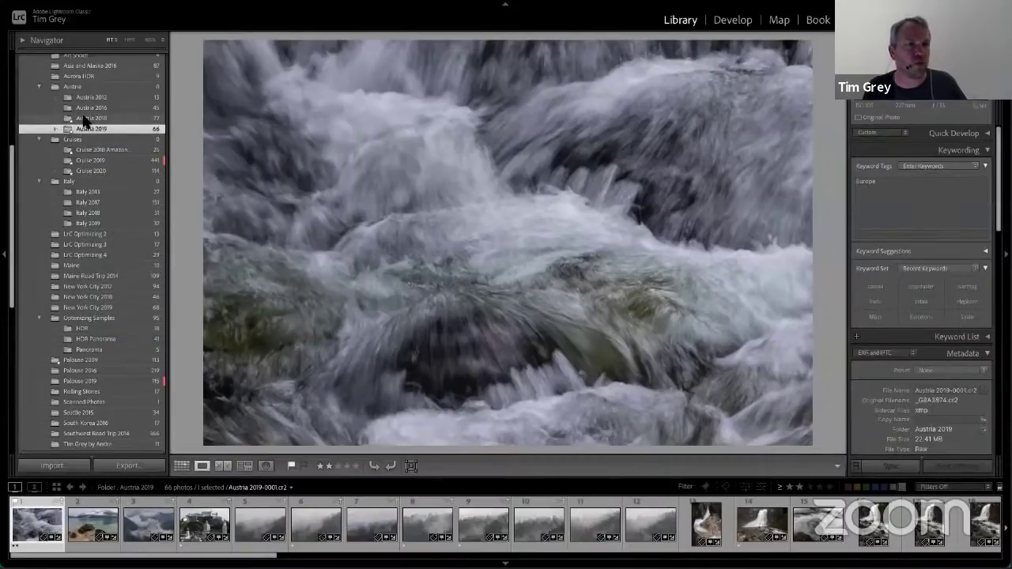
# - Filter the folder list to show only Favorite Folders
pyautogui.scroll(8, 85, 120)
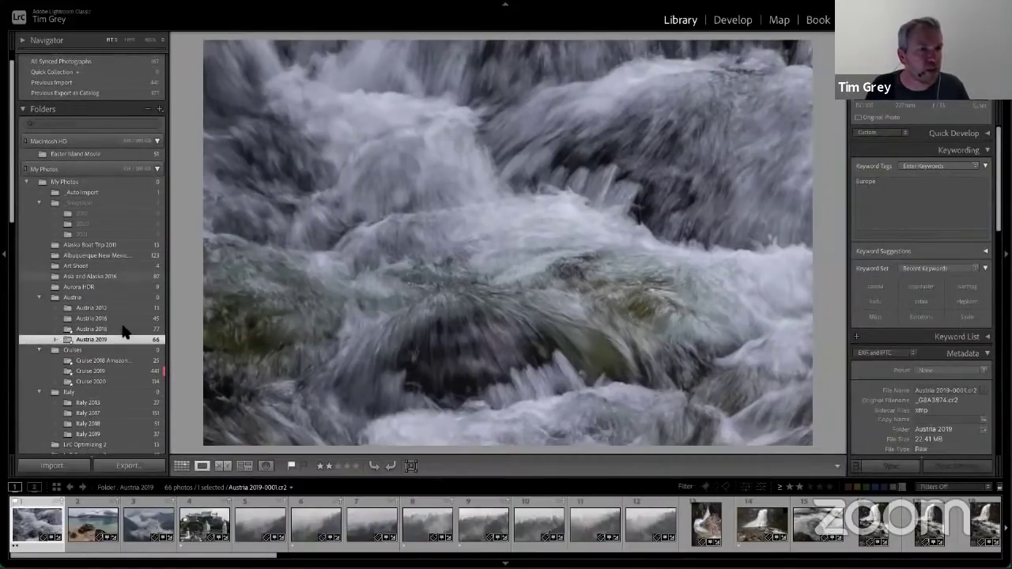
pyautogui.click(31, 125)
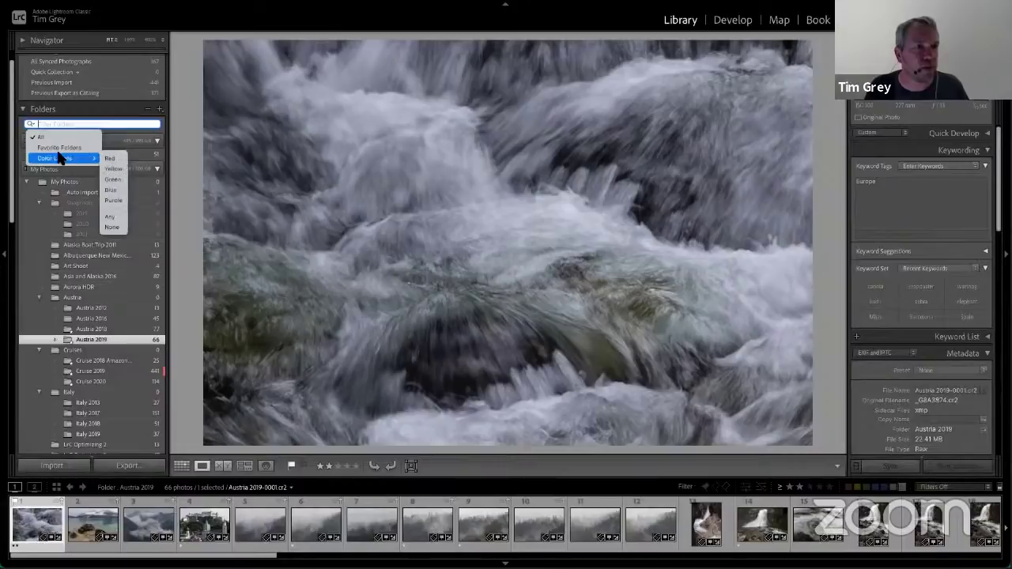
pyautogui.click(58, 148)
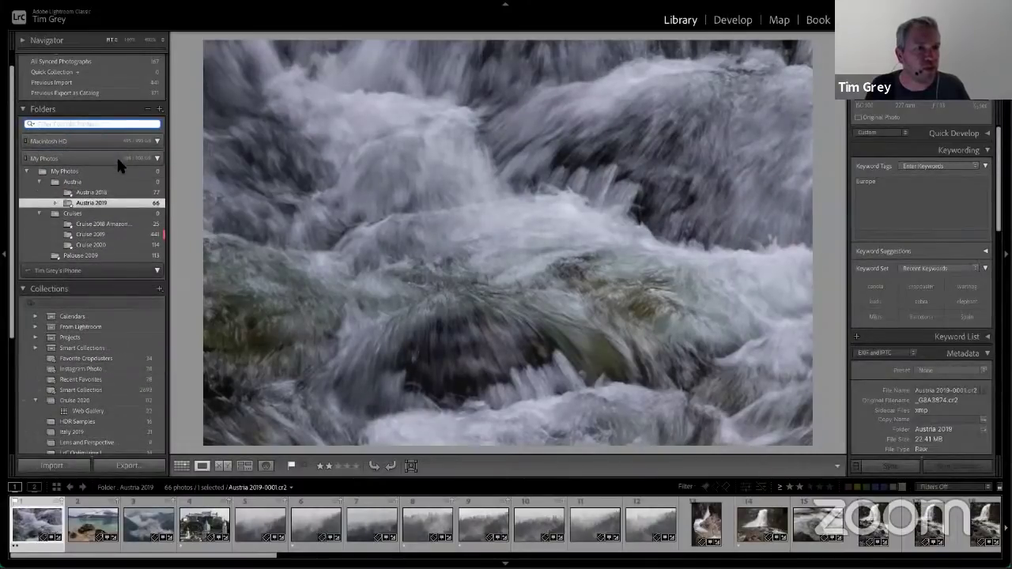
# - Open the Austria 2018 folder from the filtered list and check its favorite option without changing it
pyautogui.click(94, 193)
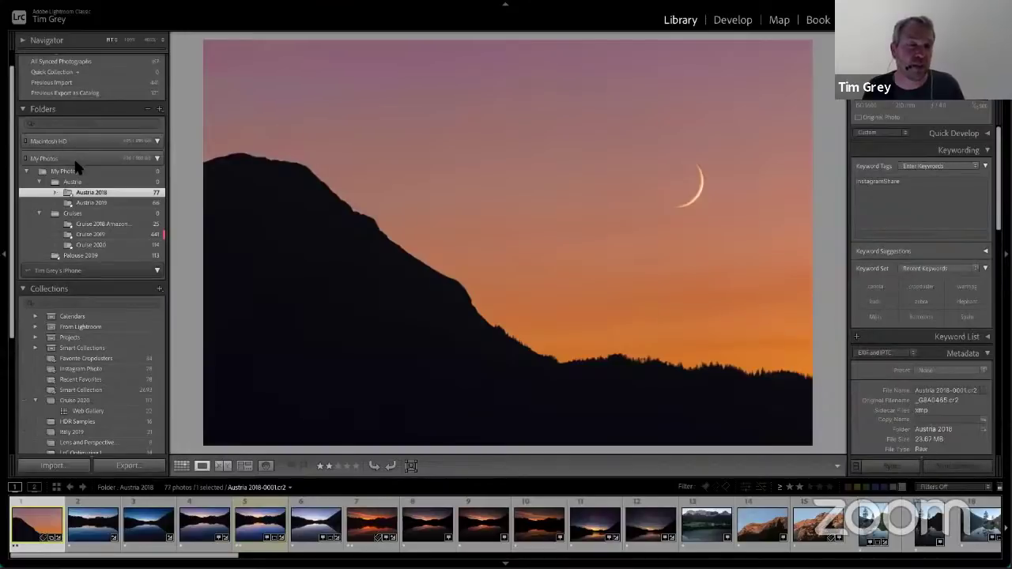
pyautogui.rightClick(87, 194)
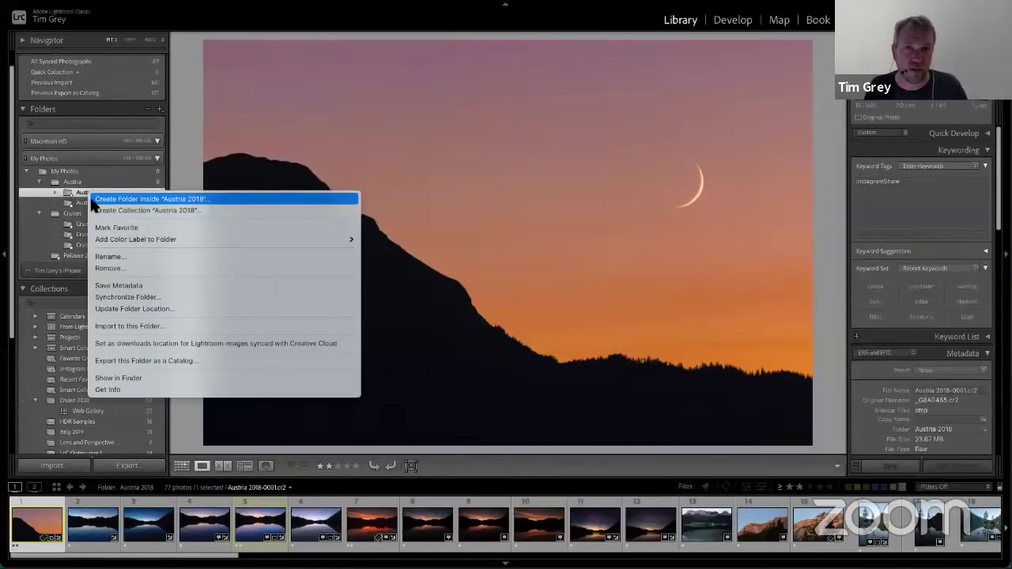
pyautogui.click(183, 156)
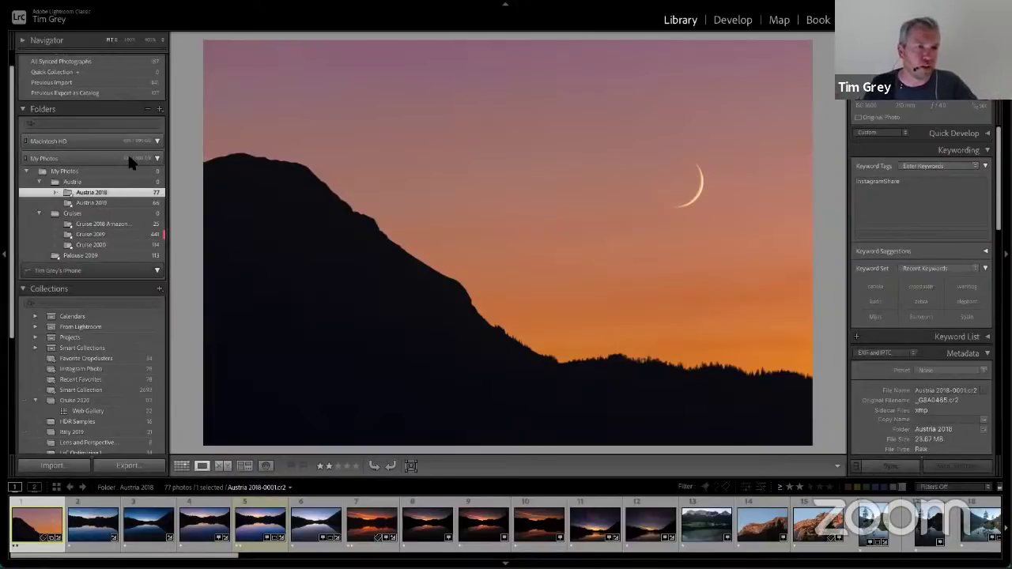
# - Review the available catalog and import commands, including Import from Another Catalog, without running one
pyautogui.moveTo(129, 158)
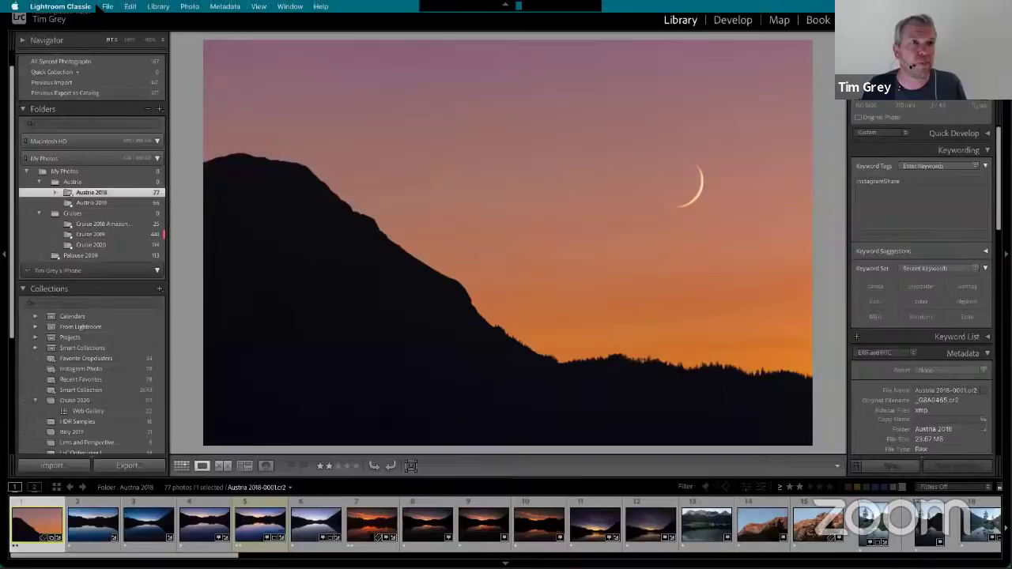
pyautogui.click(107, 6)
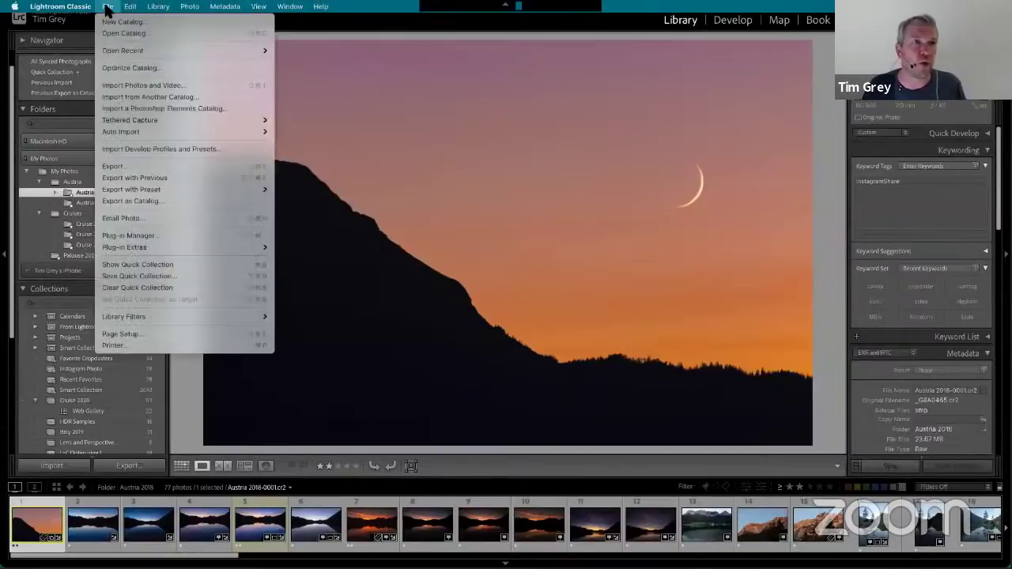
pyautogui.click(124, 98)
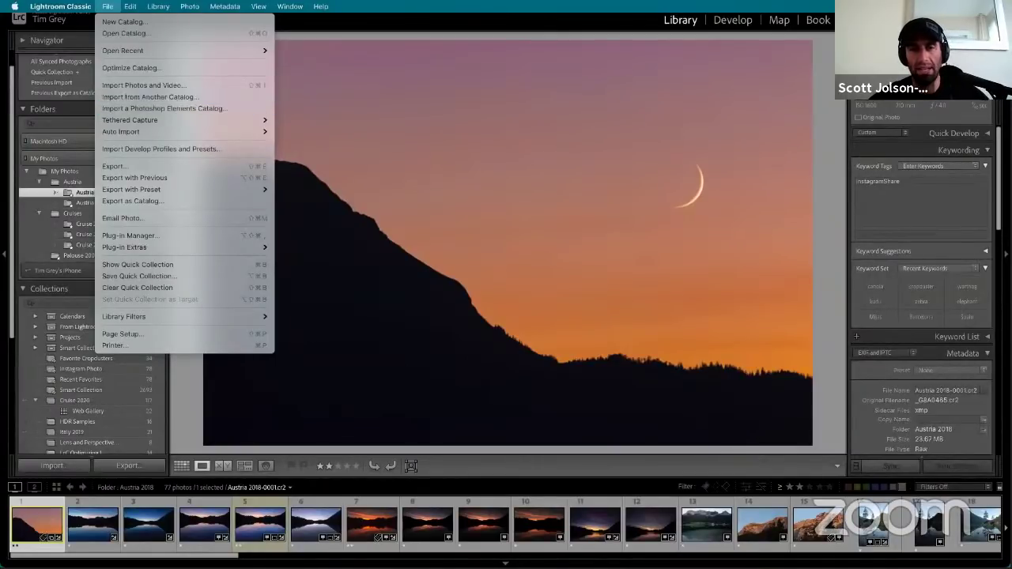
pyautogui.press('Escape')
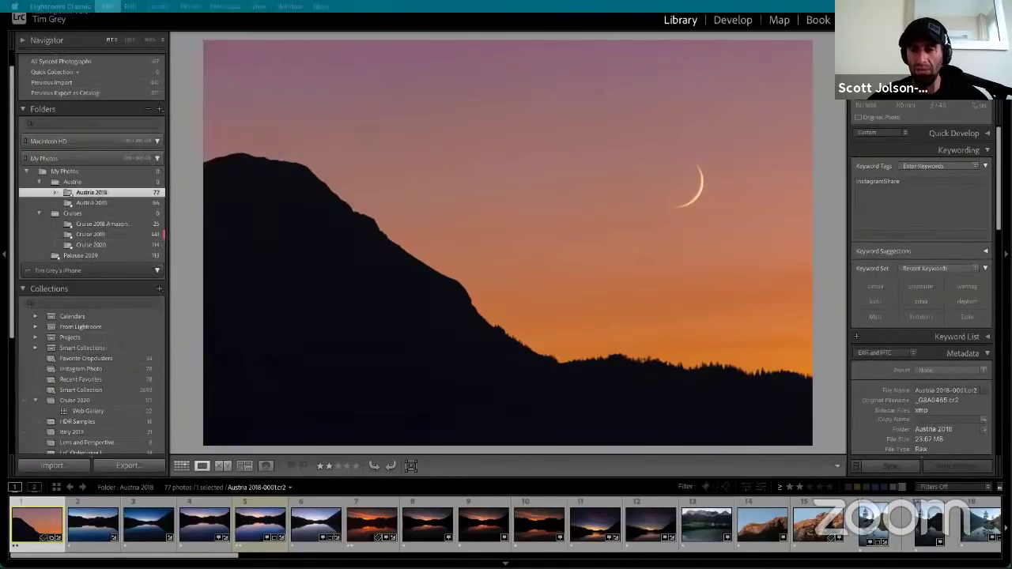